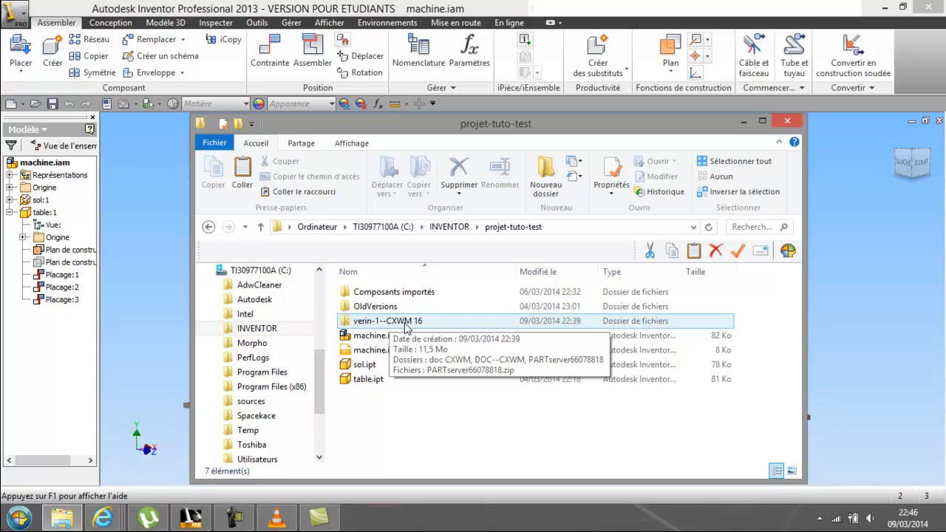
# Step: Place CXWM16-125(0)_BODY.ipt and CXWM16-125(0)_ROD.ipt from the verin-1--CXWM 16 folder's PARTserver66078818 subfolder into the assembly, one instance each
pyautogui.click(743, 121)
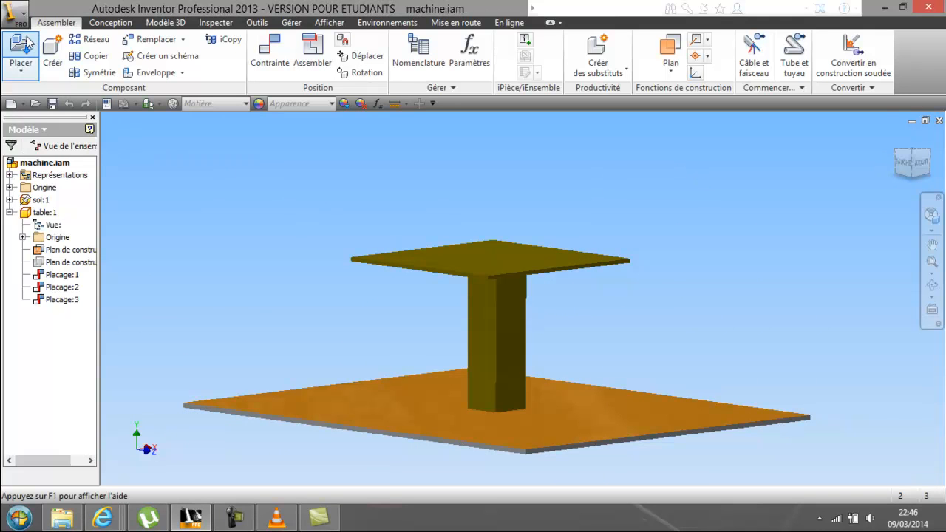
pyautogui.click(27, 45)
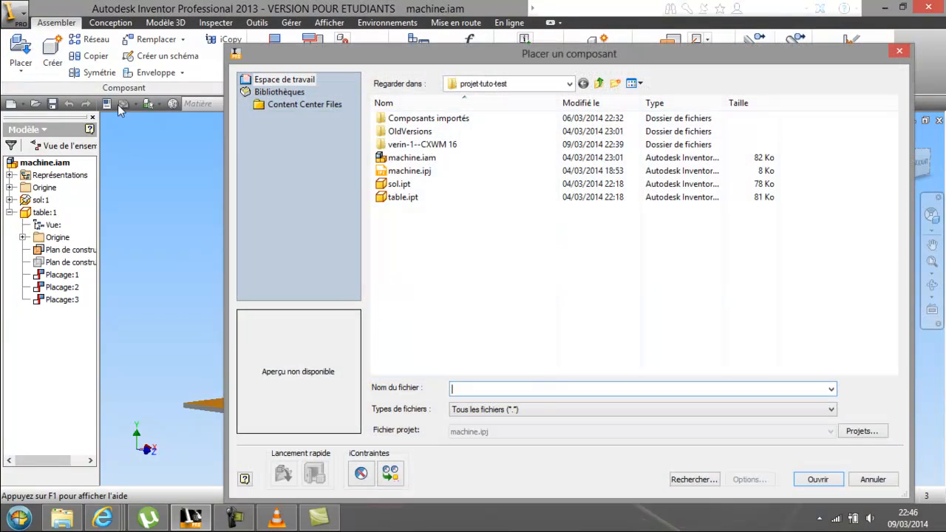
pyautogui.doubleClick(421, 145)
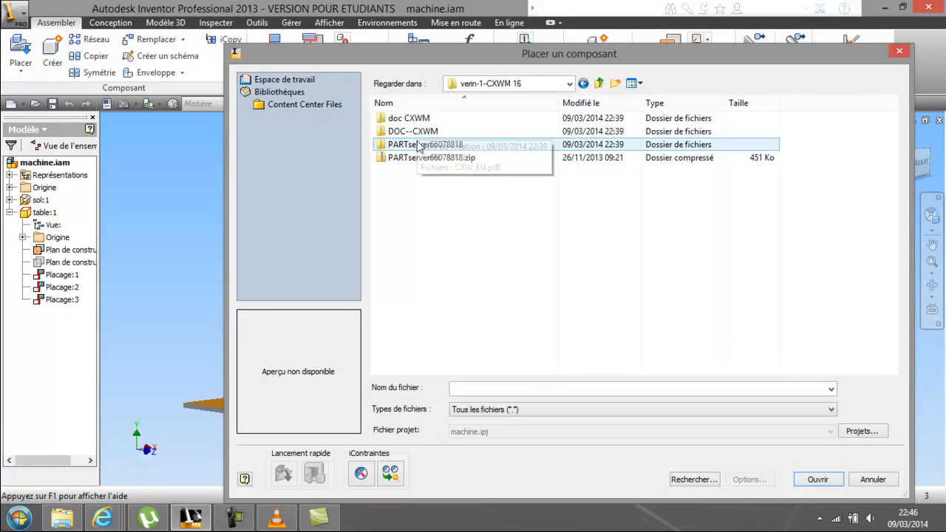
pyautogui.doubleClick(419, 146)
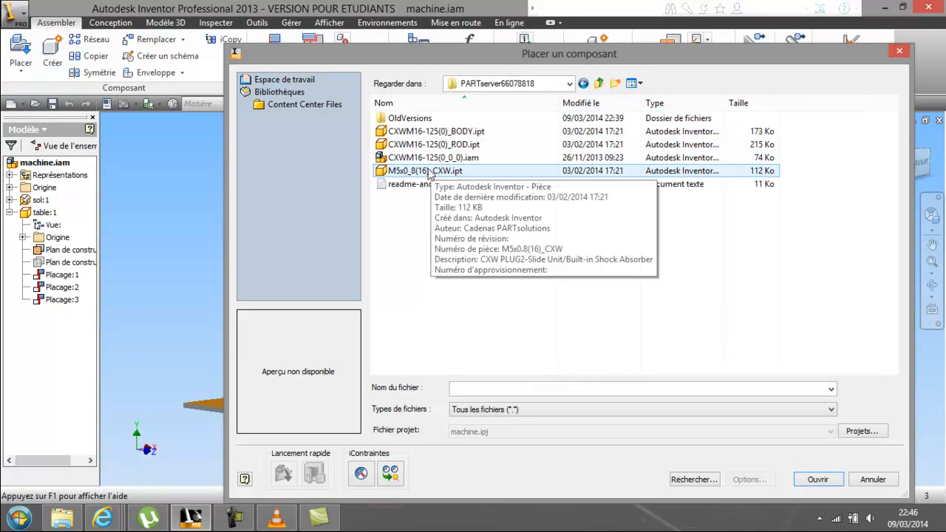
pyautogui.click(432, 170)
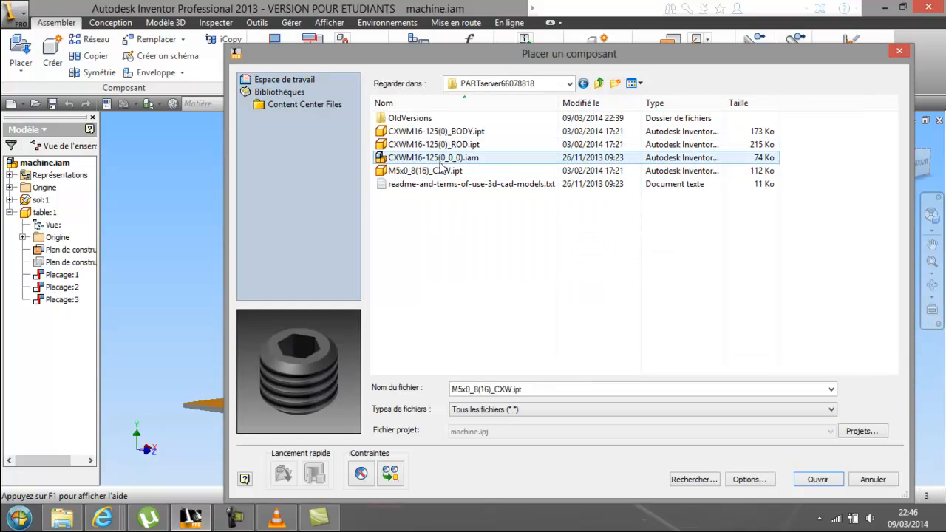
pyautogui.click(447, 147)
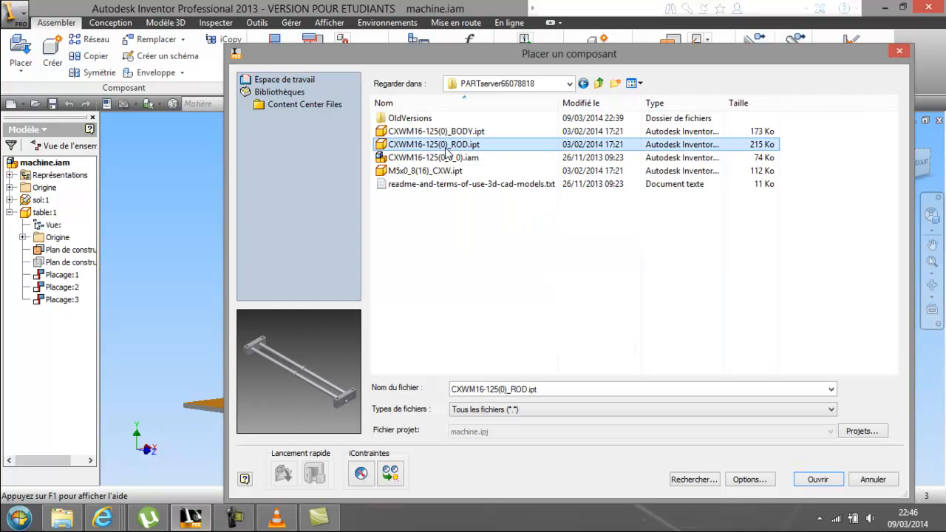
pyautogui.keyDown('ctrl'); pyautogui.click(444, 133); pyautogui.keyUp('ctrl')
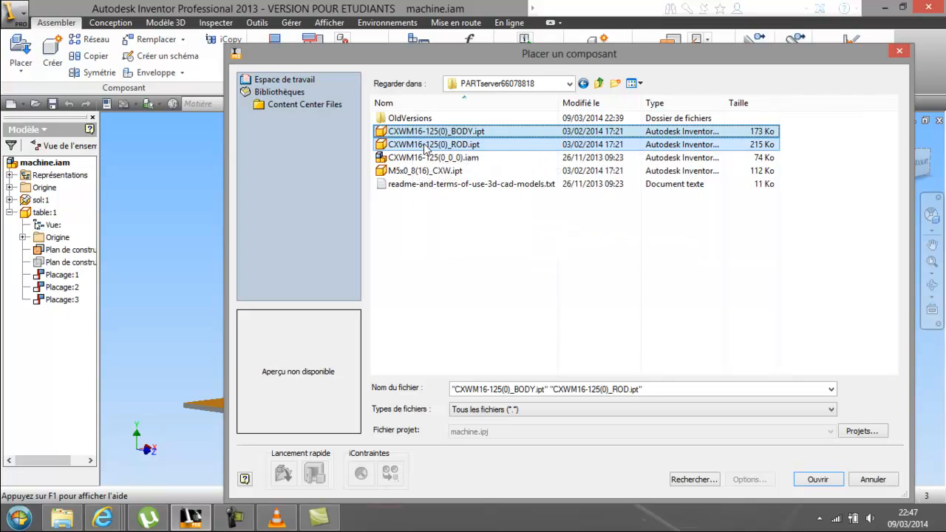
pyautogui.click(820, 479)
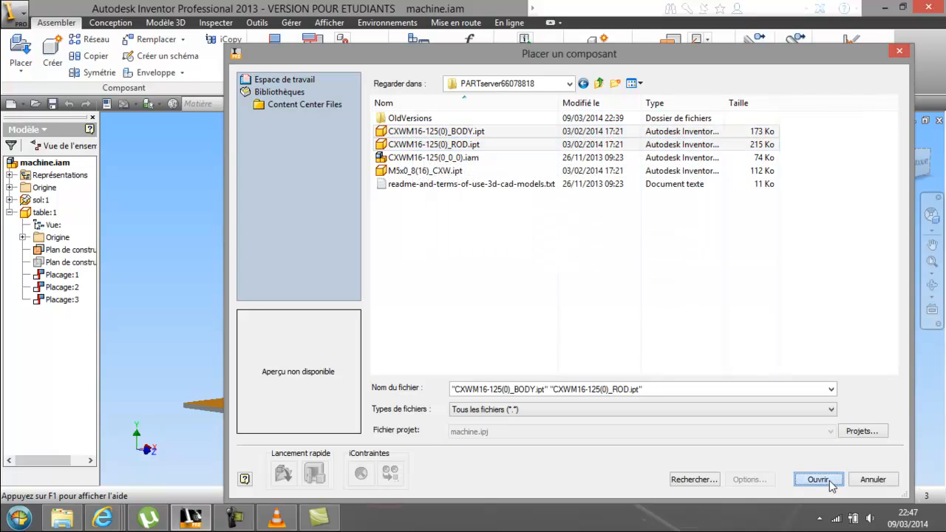
pyautogui.click(509, 237)
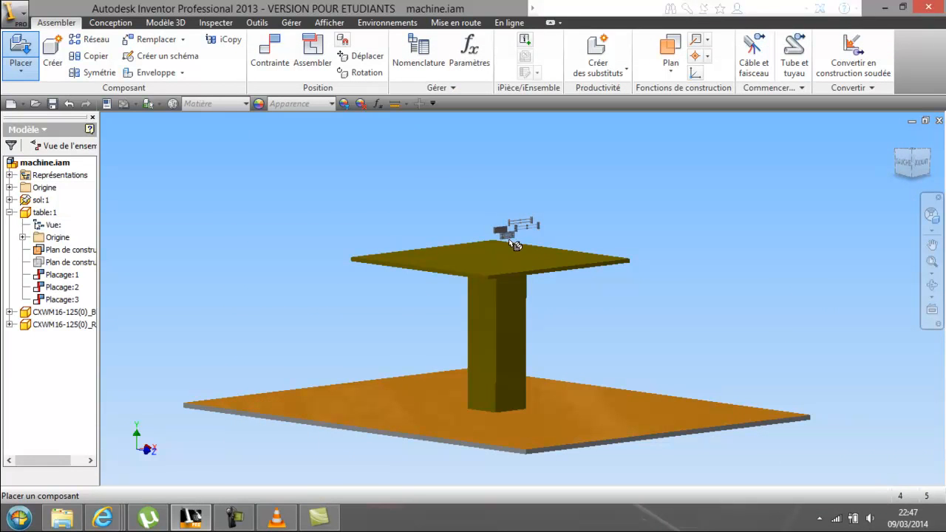
pyautogui.rightClick(518, 246)
pyautogui.click(440, 244)
# Step: Reposition the rod component above the cylinder body, over the table, so both parts are clear of each other
pyautogui.scroll(-5, 518, 241)
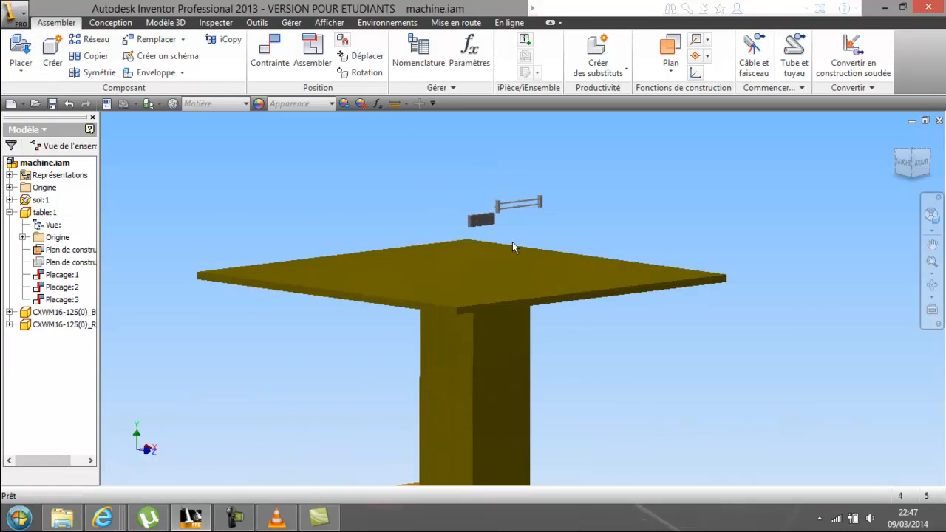
pyautogui.scroll(6, 503, 240)
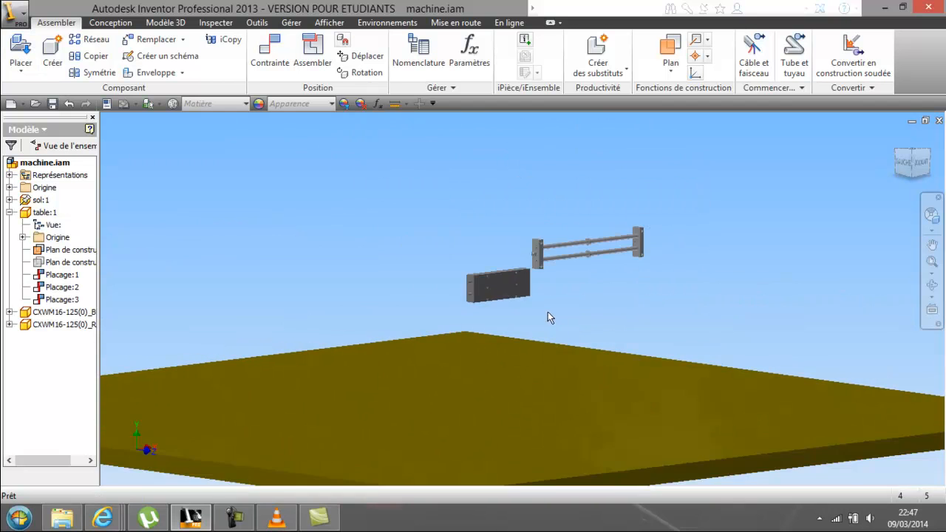
pyautogui.scroll(-3, 548, 314)
pyautogui.moveTo(526, 201); pyautogui.dragTo(288, 215)
pyautogui.moveTo(430, 270); pyautogui.dragTo(410, 266)
pyautogui.moveTo(506, 301); pyautogui.dragTo(509, 302, button='middle')
pyautogui.scroll(-3, 557, 281)
pyautogui.moveTo(573, 283); pyautogui.dragTo(703, 323, button='middle')
pyautogui.scroll(1, 703, 323)
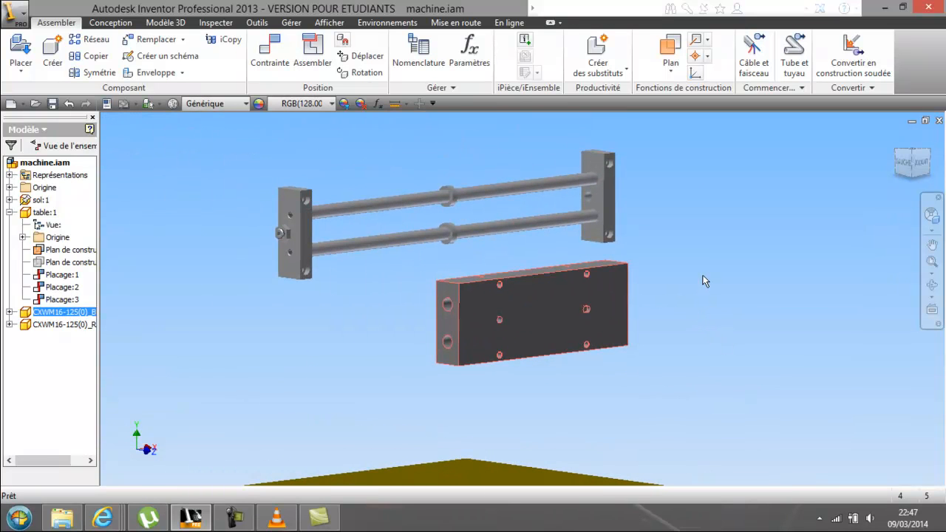
# Step: Define an insert constraint between the collar of the lower rod and the lower bore of the cylinder body
pyautogui.click(269, 56)
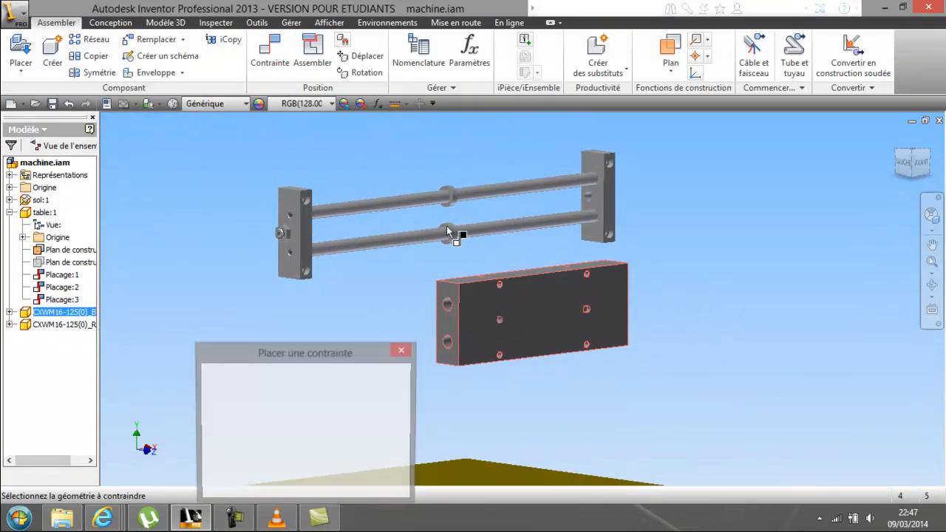
pyautogui.moveTo(350, 346); pyautogui.dragTo(304, 315)
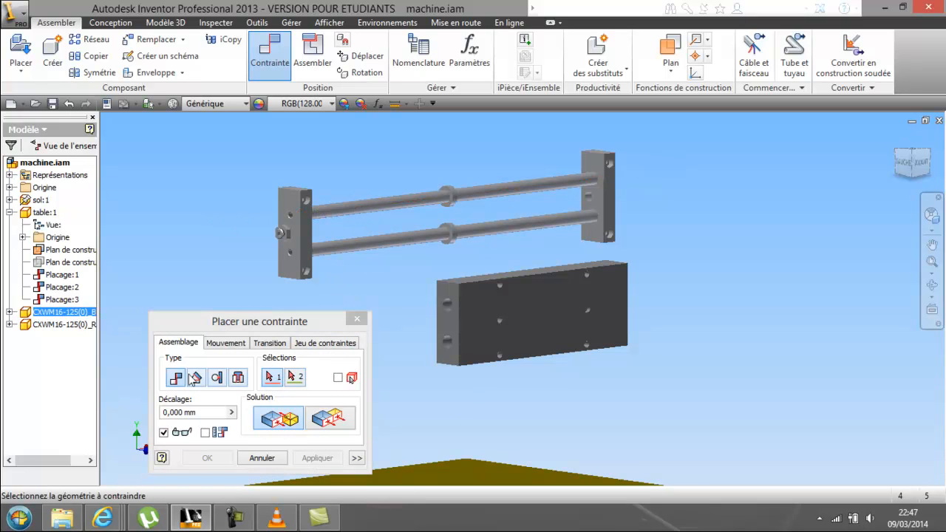
pyautogui.click(218, 378)
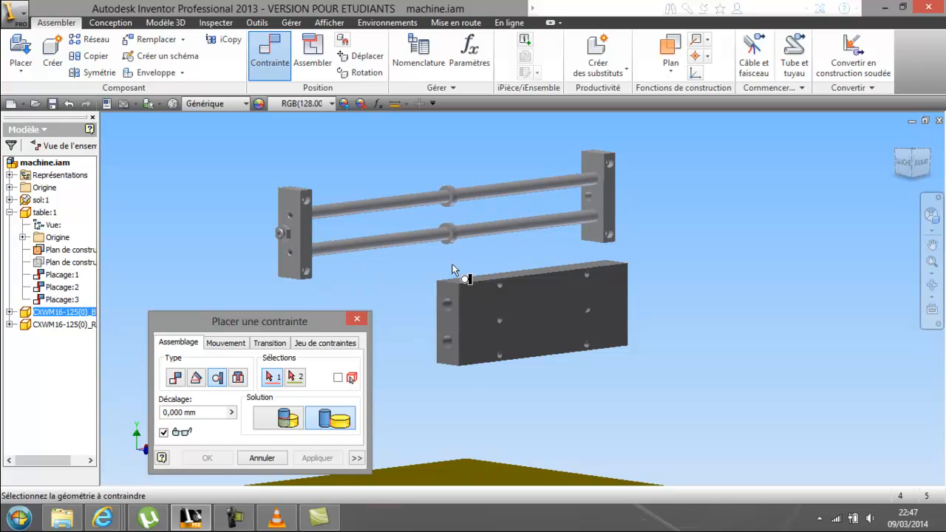
pyautogui.click(931, 286)
pyautogui.moveTo(553, 300); pyautogui.dragTo(526, 331)
pyautogui.rightClick(512, 330)
pyautogui.click(416, 331)
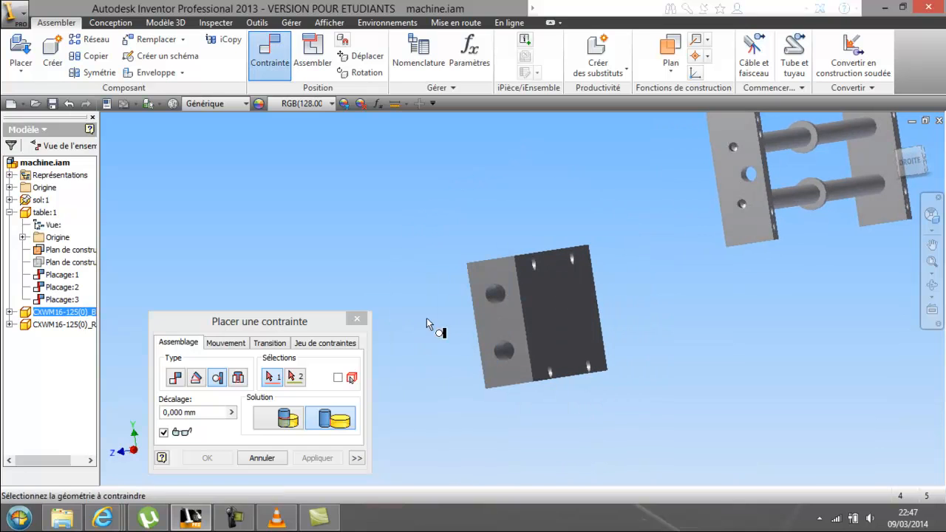
pyautogui.click(218, 378)
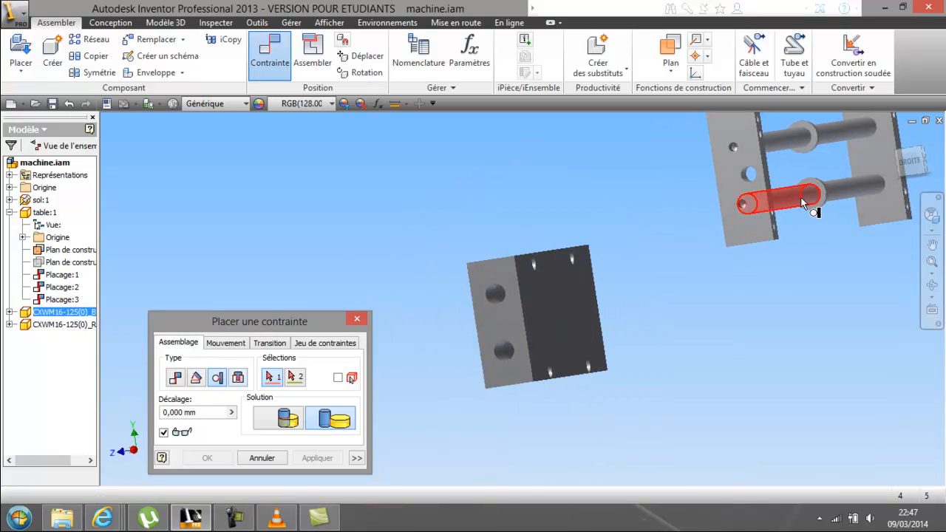
pyautogui.click(238, 378)
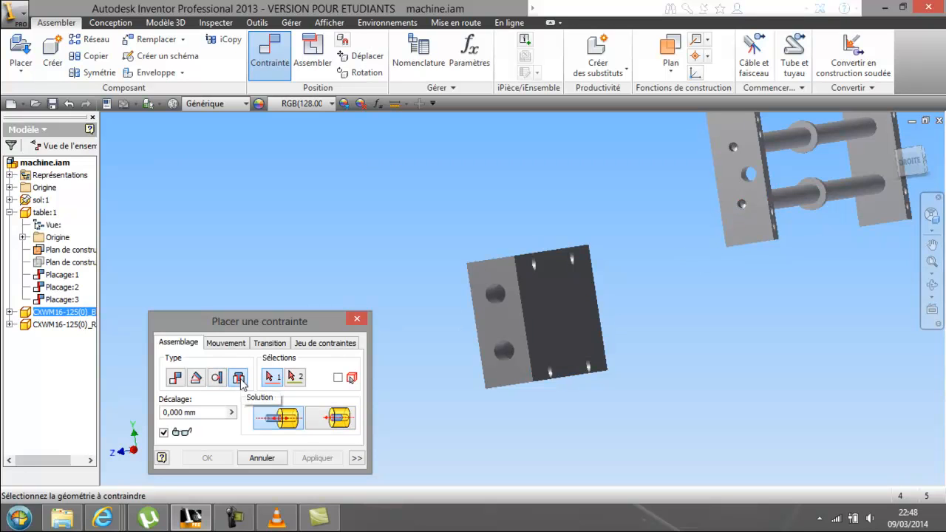
pyautogui.click(822, 198)
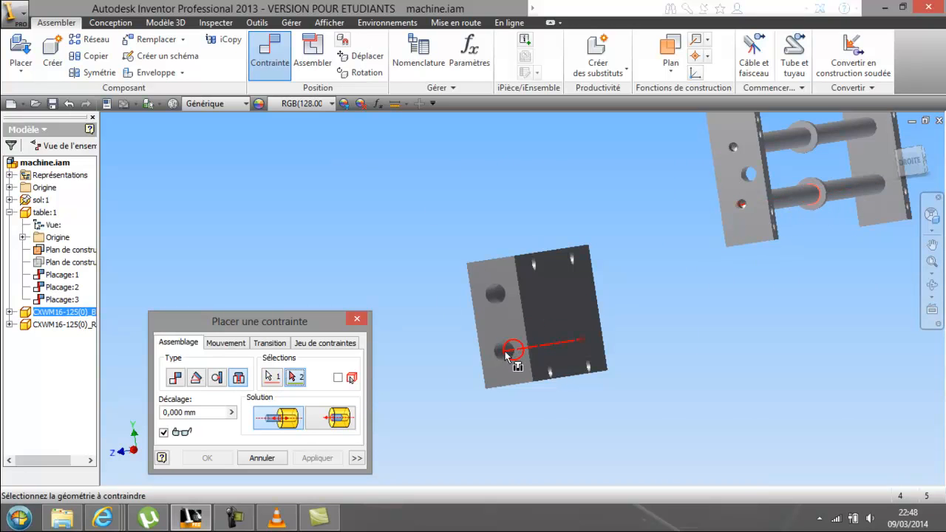
pyautogui.scroll(5, 504, 350)
pyautogui.click(501, 326)
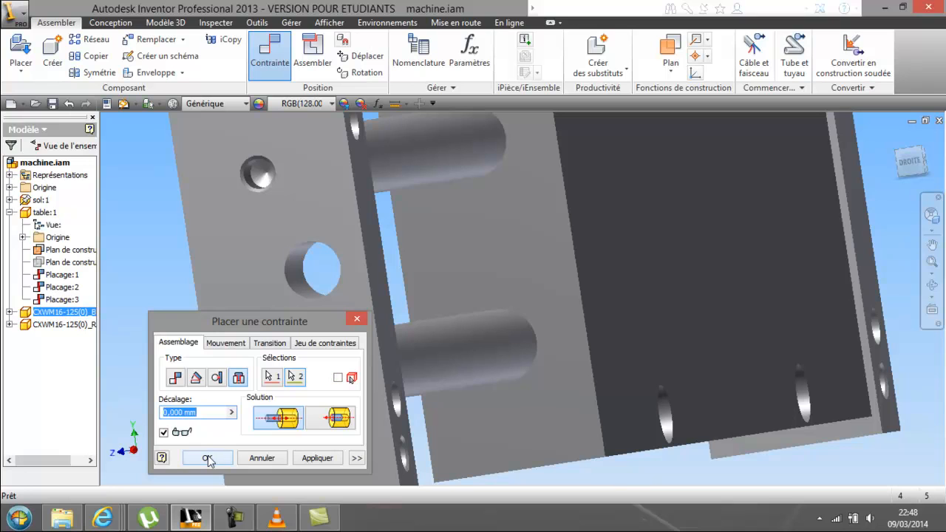
# Step: Set the insert constraint's offset to 15 mm, apply it and widen the model browser
pyautogui.moveTo(200, 412); pyautogui.dragTo(178, 413)
pyautogui.write('5')
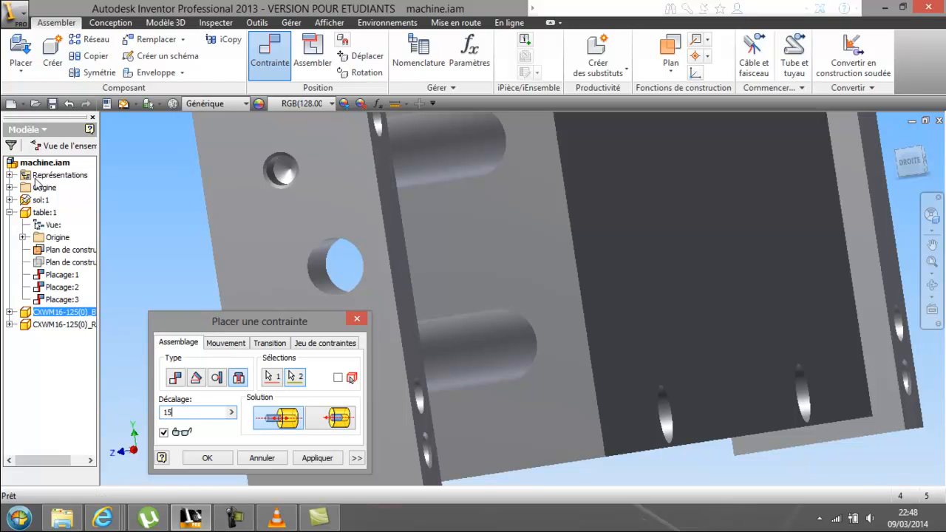
pyautogui.moveTo(100, 219); pyautogui.dragTo(131, 221)
pyautogui.click(208, 458)
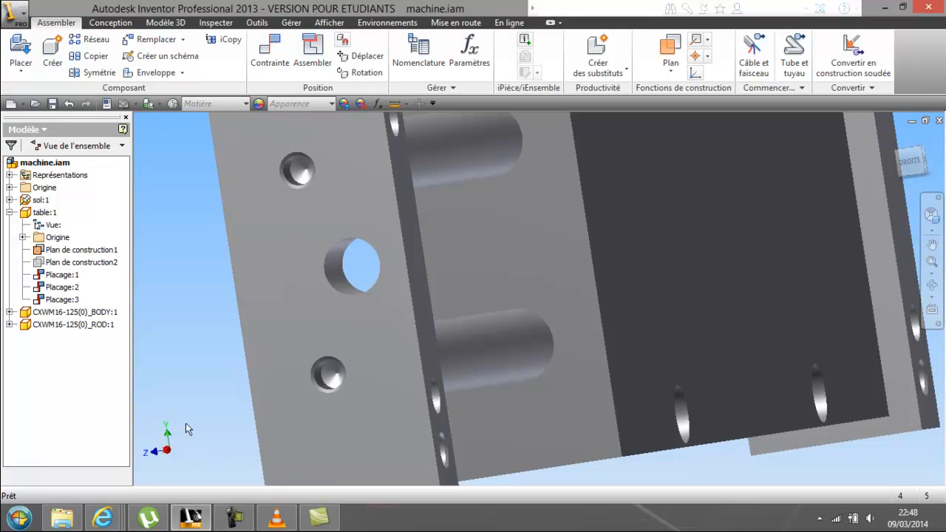
# Step: Examine the new insert constraint under the cylinder body in the model tree and collapse the component nodes
pyautogui.click(9, 313)
pyautogui.moveTo(122, 277); pyautogui.dragTo(130, 465)
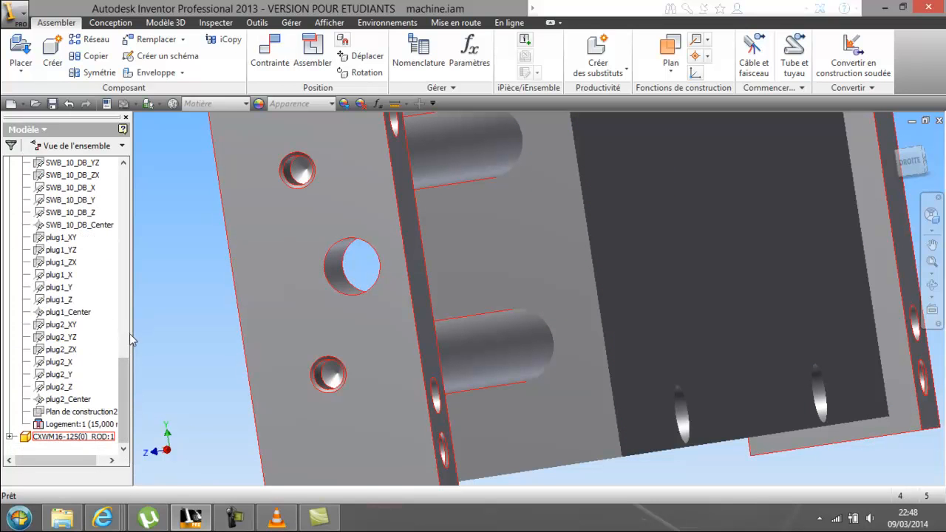
pyautogui.moveTo(131, 339); pyautogui.dragTo(155, 342)
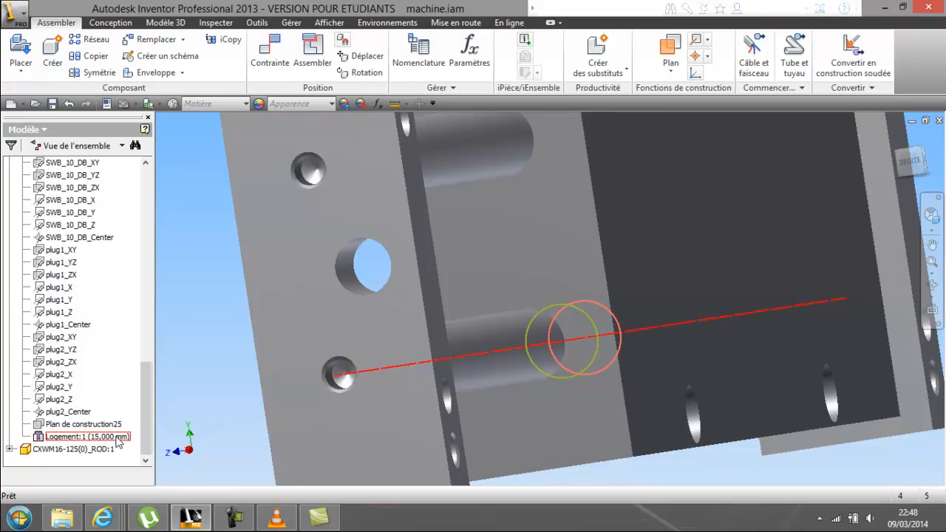
pyautogui.scroll(5, 317, 297)
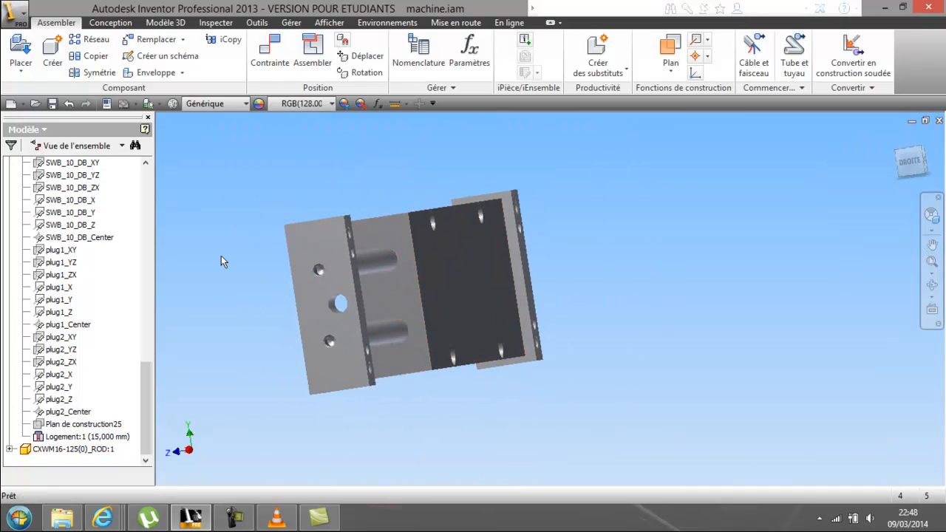
pyautogui.moveTo(147, 413); pyautogui.dragTo(155, 249)
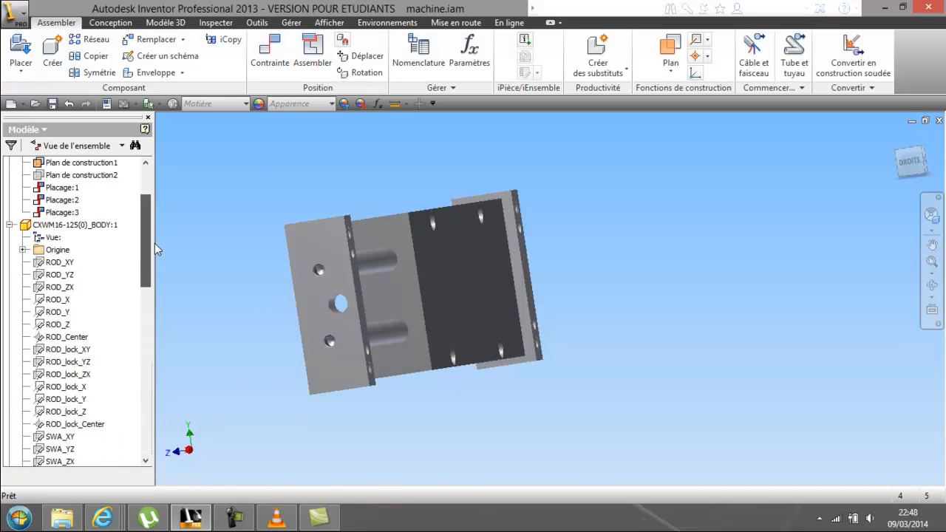
pyautogui.click(9, 225)
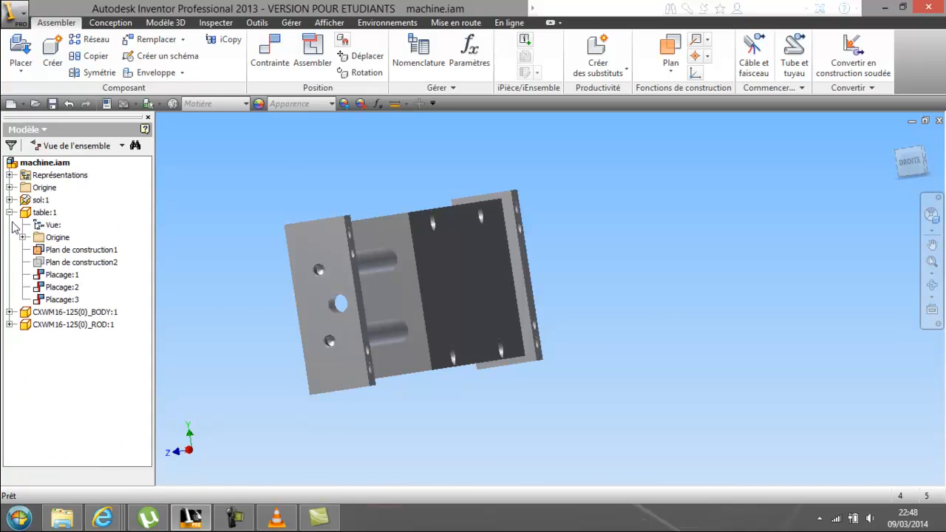
pyautogui.click(9, 212)
pyautogui.click(9, 238)
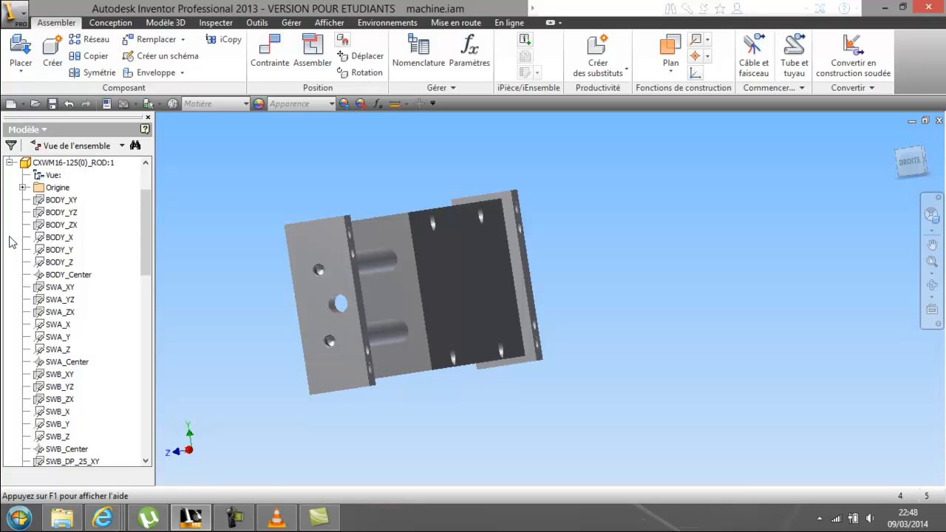
pyautogui.click(9, 163)
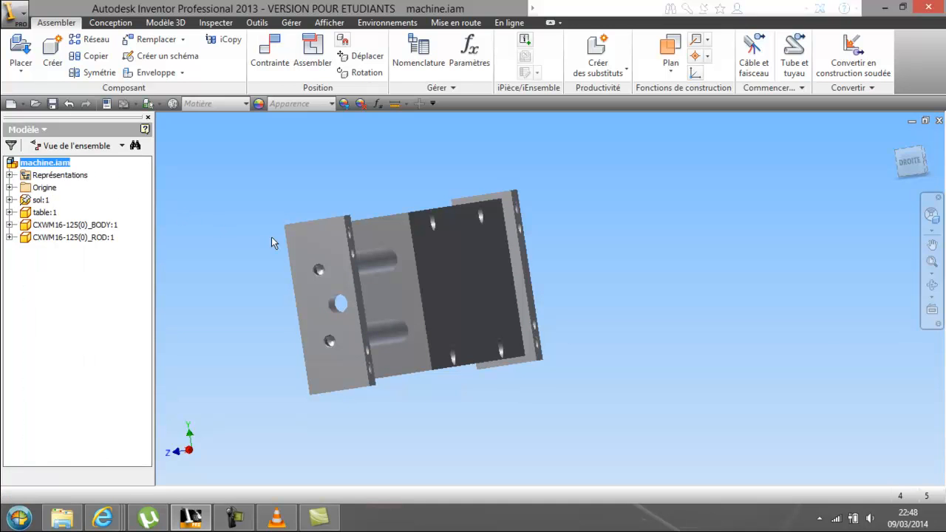
# Step: Swing the rod component out of line with the body, and mate the upper rod's axis to the body's upper bore with zero offset
pyautogui.moveTo(330, 248); pyautogui.dragTo(461, 243)
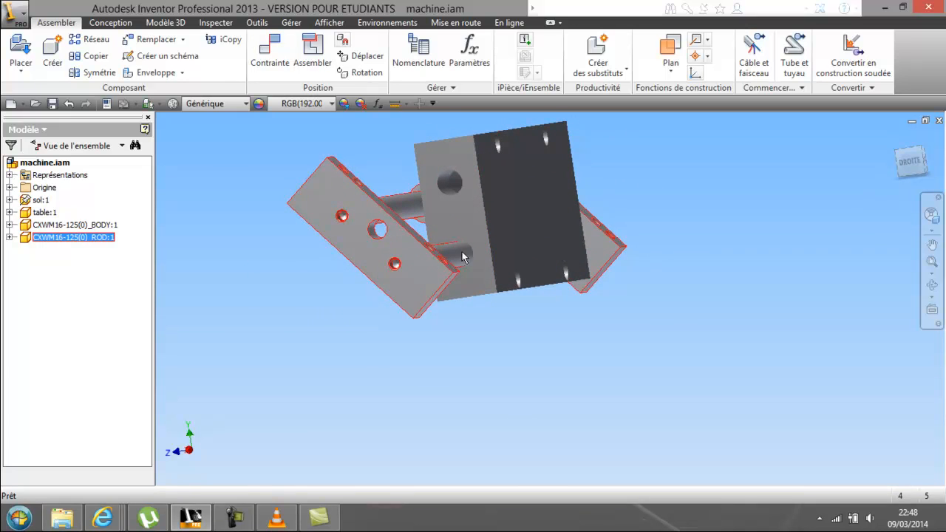
pyautogui.click(388, 160)
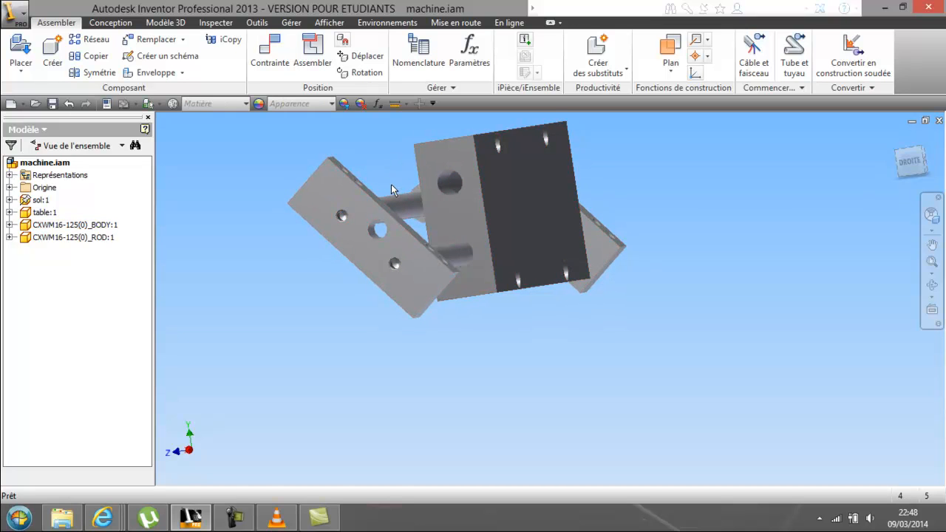
pyautogui.click(270, 50)
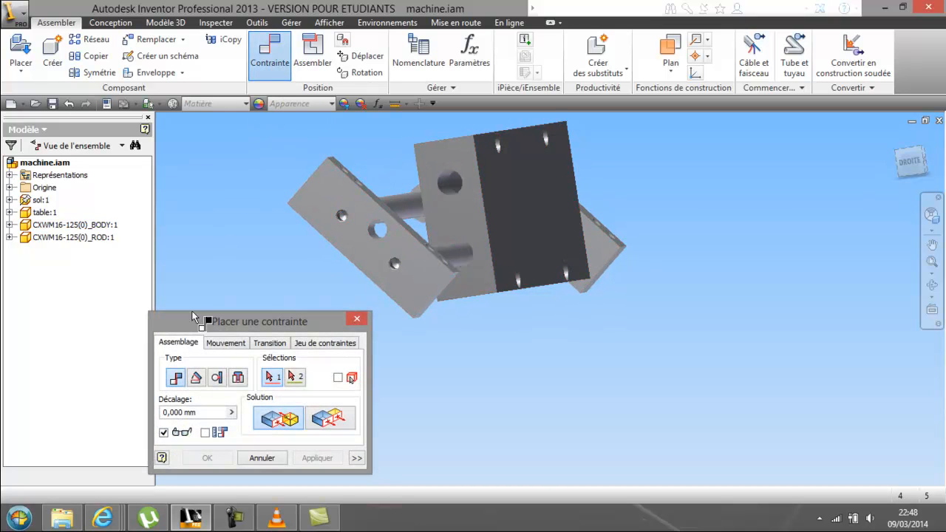
pyautogui.click(404, 213)
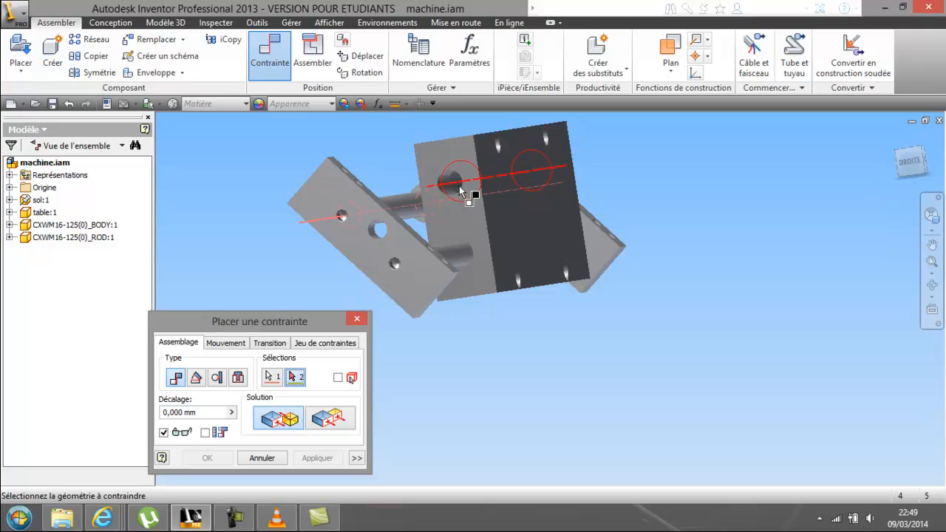
pyautogui.click(448, 191)
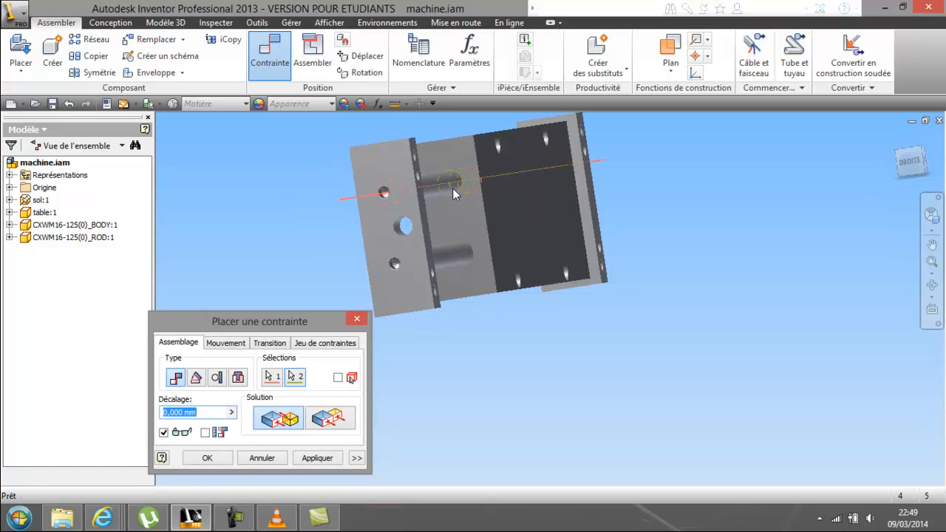
pyautogui.click(211, 457)
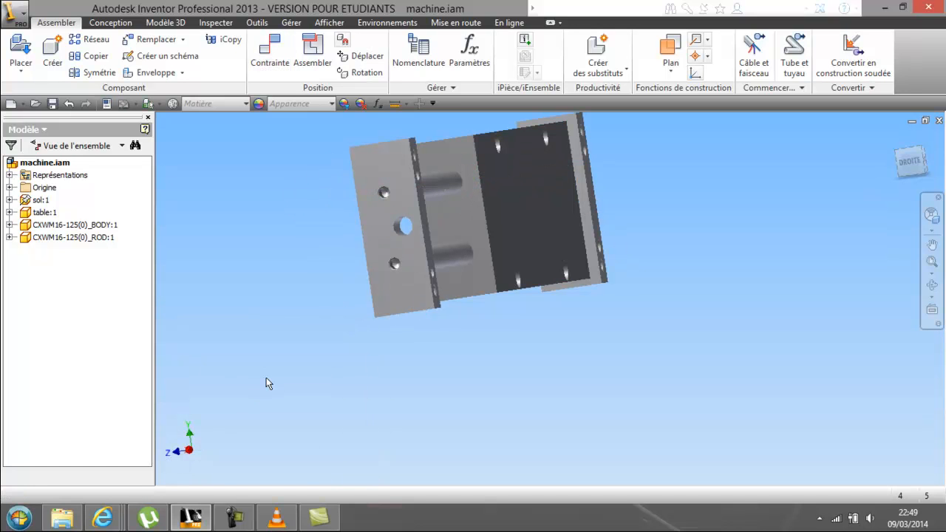
# Step: Drag the cylinder by its rod and by its body to check that both parts move together
pyautogui.moveTo(386, 236); pyautogui.dragTo(435, 231)
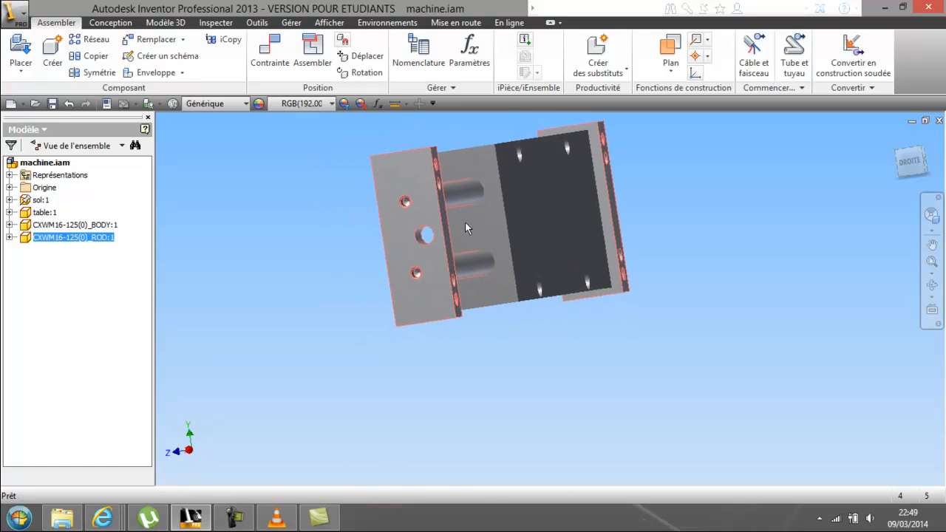
pyautogui.moveTo(532, 216); pyautogui.dragTo(519, 225)
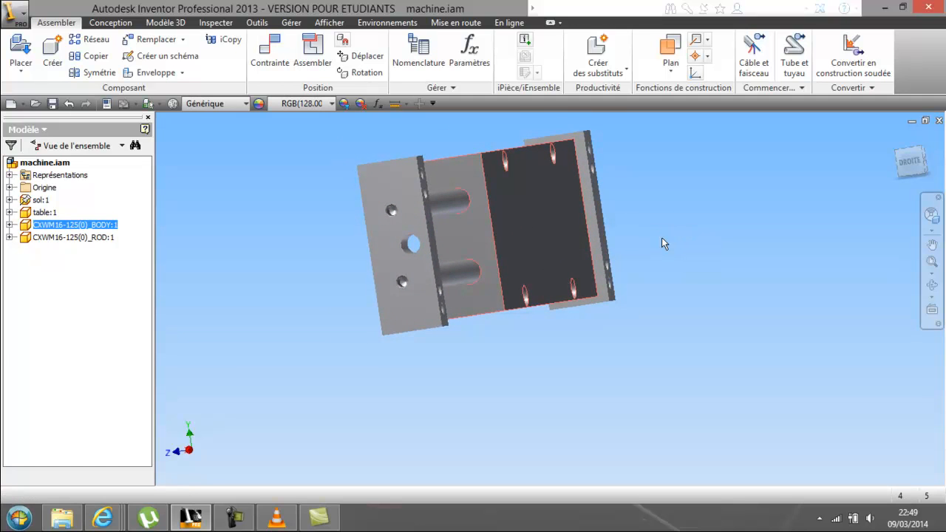
pyautogui.scroll(-5, 672, 235)
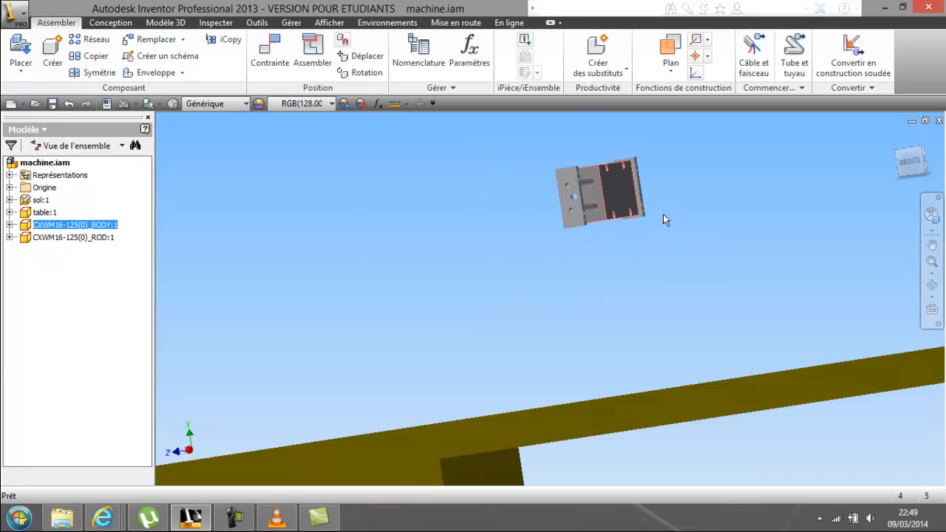
# Step: Mate the long narrow side face of the cylinder body to the tabletop surface with zero offset
pyautogui.press('F4')
pyautogui.moveTo(522, 270)
pyautogui.mouseDown()
pyautogui.moveTo(599, 334)
pyautogui.moveTo(657, 299)
pyautogui.moveTo(680, 253)
pyautogui.moveTo(661, 308)
pyautogui.moveTo(657, 270)
pyautogui.moveTo(661, 304)
pyautogui.moveTo(555, 285)
pyautogui.moveTo(518, 298)
pyautogui.moveTo(545, 303)
pyautogui.moveTo(537, 284)
pyautogui.moveTo(506, 266)
pyautogui.mouseUp()
pyautogui.rightClick(506, 266)
pyautogui.scroll(5, 506, 265)
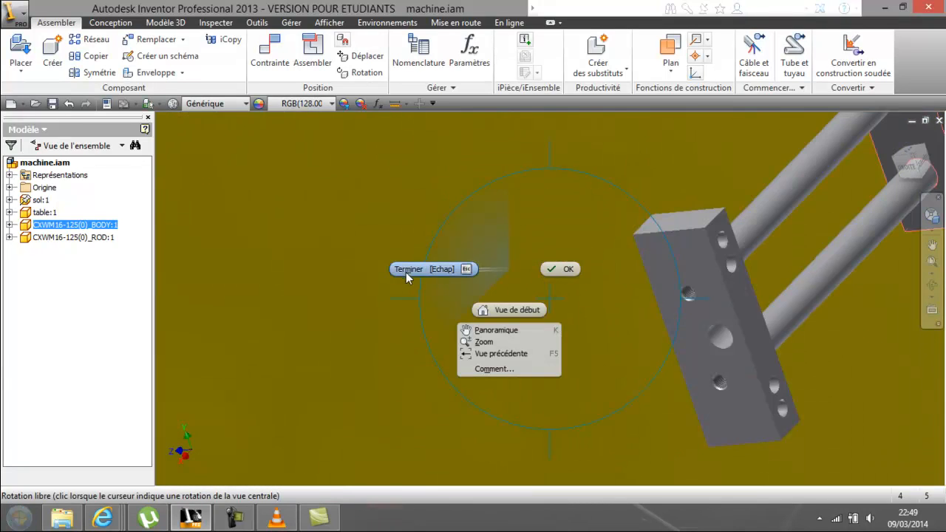
pyautogui.scroll(-5, 408, 272)
pyautogui.click(418, 266)
pyautogui.click(409, 254)
pyautogui.moveTo(407, 225); pyautogui.dragTo(338, 282, button='middle')
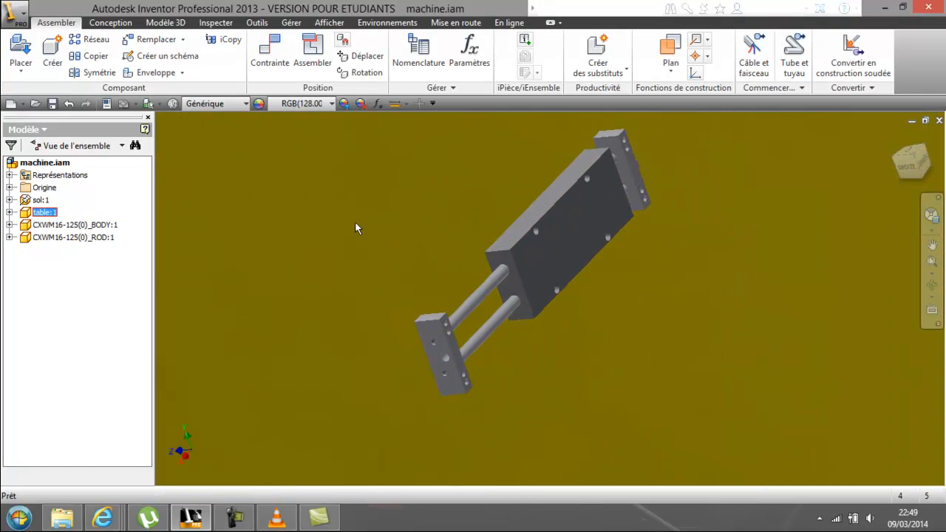
pyautogui.click(270, 52)
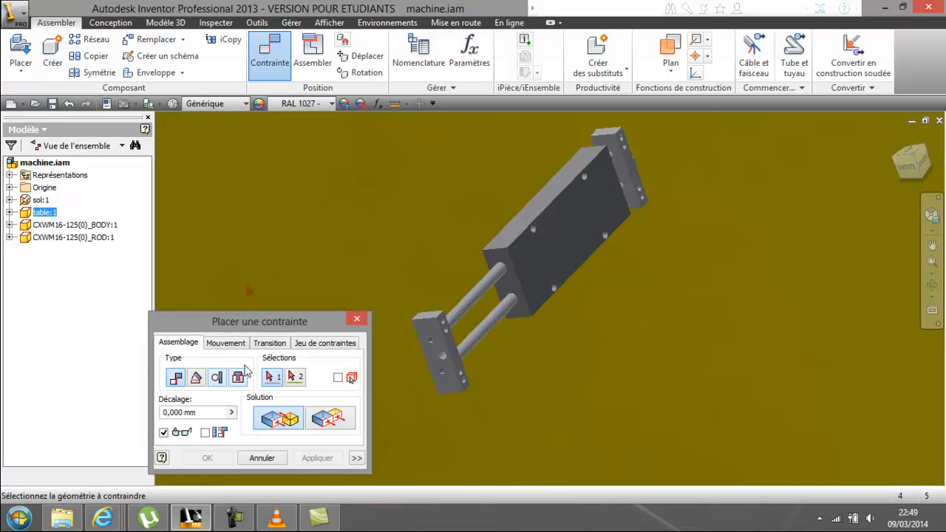
pyautogui.click(533, 206)
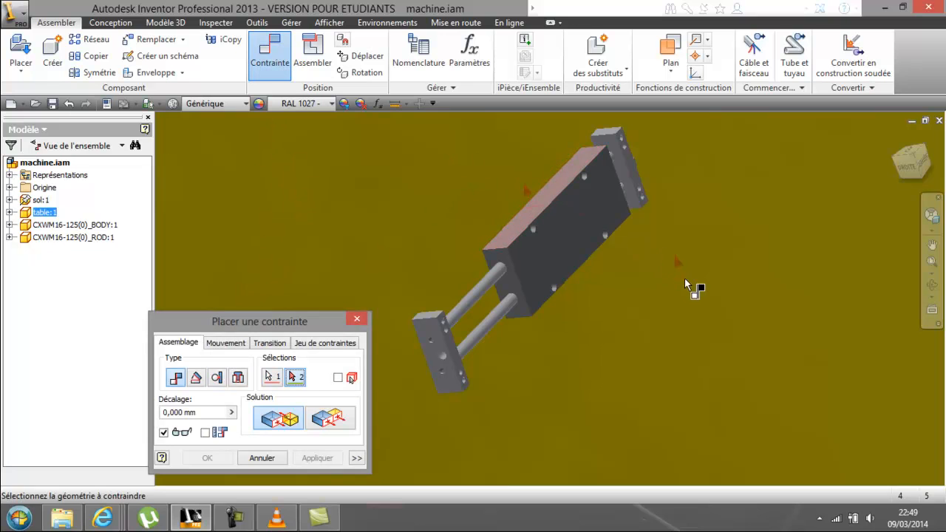
pyautogui.click(680, 279)
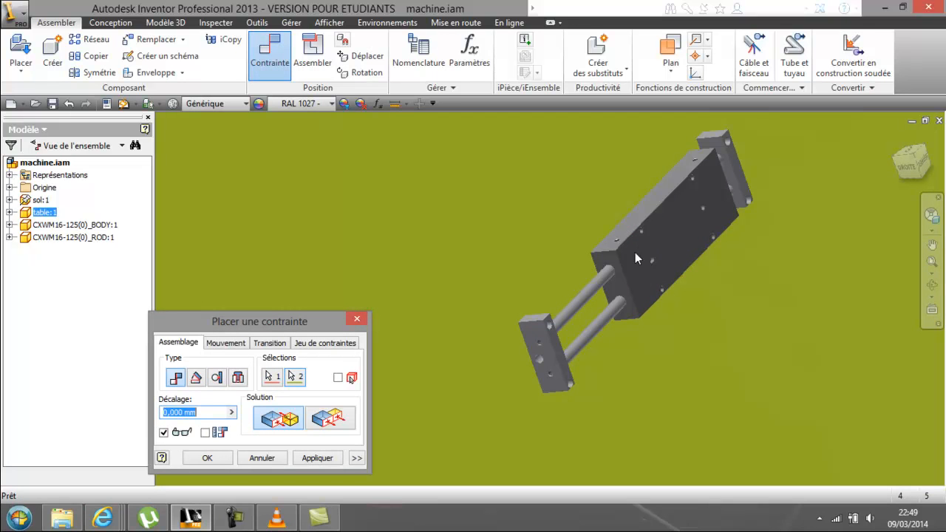
pyautogui.click(207, 458)
# Step: Slide the cylinder across the tabletop and align the body's large drilled face flush with the table's long edge face at zero offset
pyautogui.scroll(-3, 366, 325)
pyautogui.scroll(2, 444, 272)
pyautogui.moveTo(511, 269); pyautogui.dragTo(639, 291)
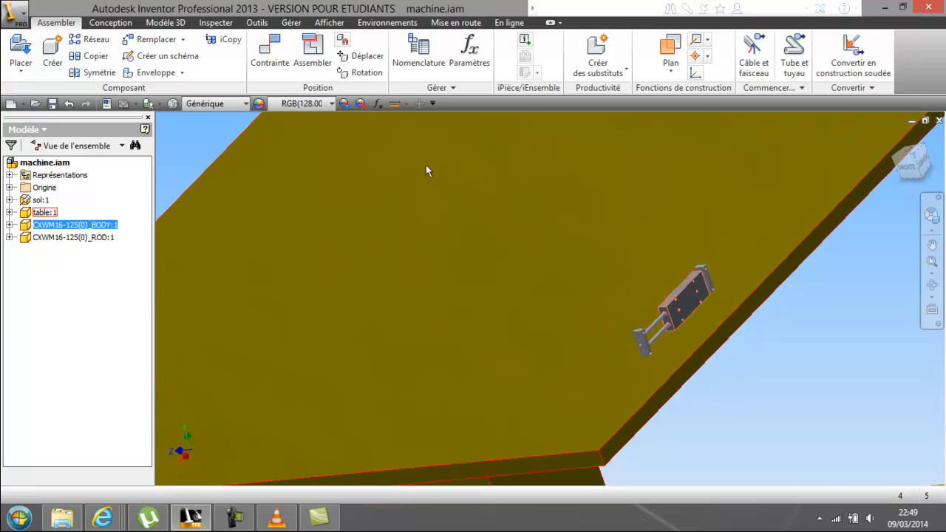
pyautogui.click(263, 59)
pyautogui.scroll(5, 688, 297)
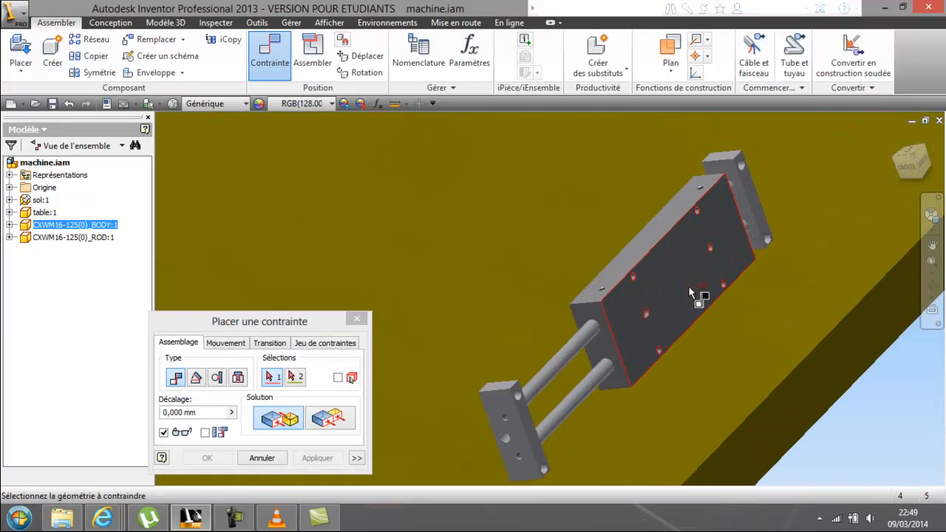
pyautogui.click(688, 287)
pyautogui.click(334, 419)
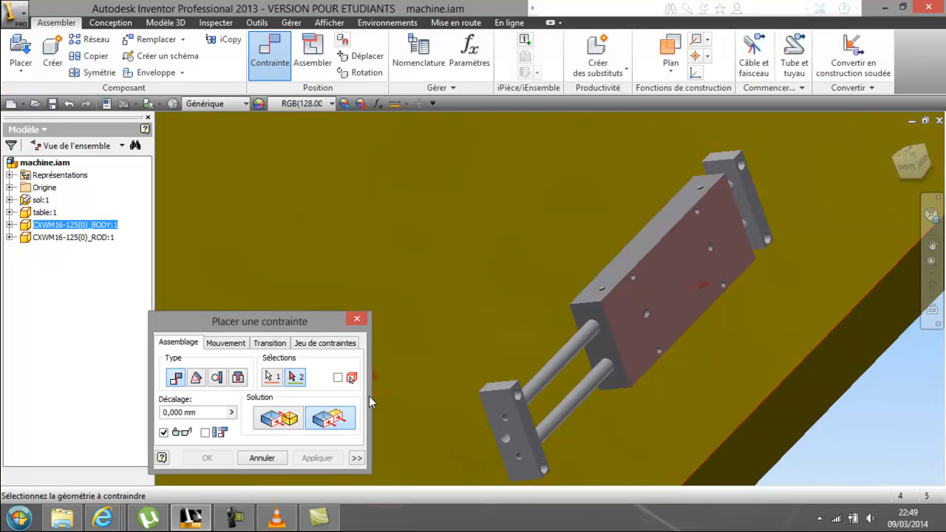
pyautogui.click(825, 378)
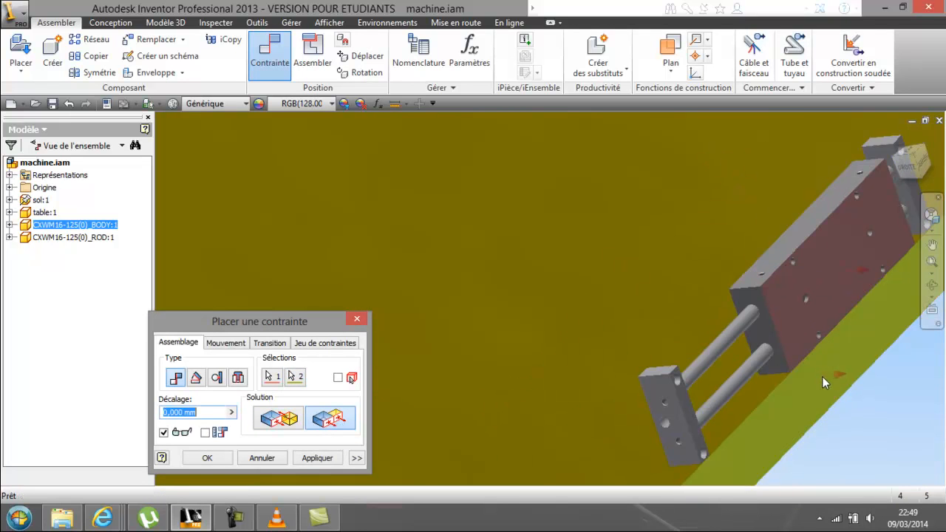
pyautogui.click(207, 458)
# Step: Align the body's rod-side end face flush with the table's end edge face at the corner, with zero offset
pyautogui.scroll(3, 464, 393)
pyautogui.moveTo(482, 347); pyautogui.dragTo(576, 133, button='middle')
pyautogui.scroll(3, 545, 234)
pyautogui.moveTo(537, 240); pyautogui.dragTo(488, 313, button='middle')
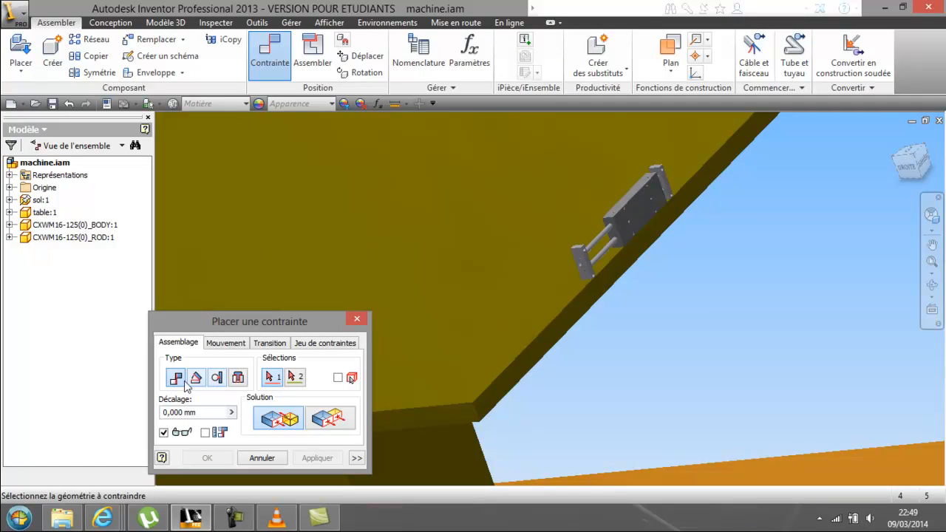
pyautogui.click(325, 419)
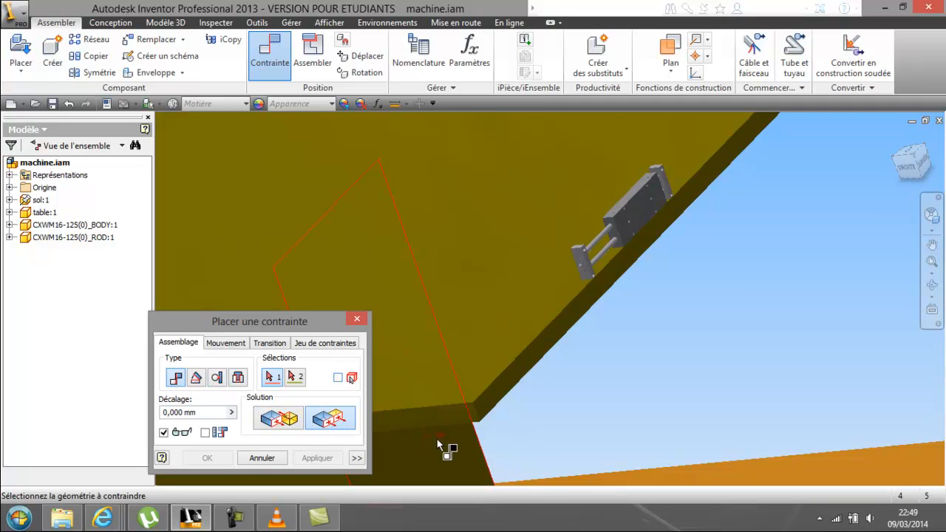
pyautogui.scroll(-2, 606, 231)
pyautogui.click(613, 227)
pyautogui.scroll(4, 606, 240)
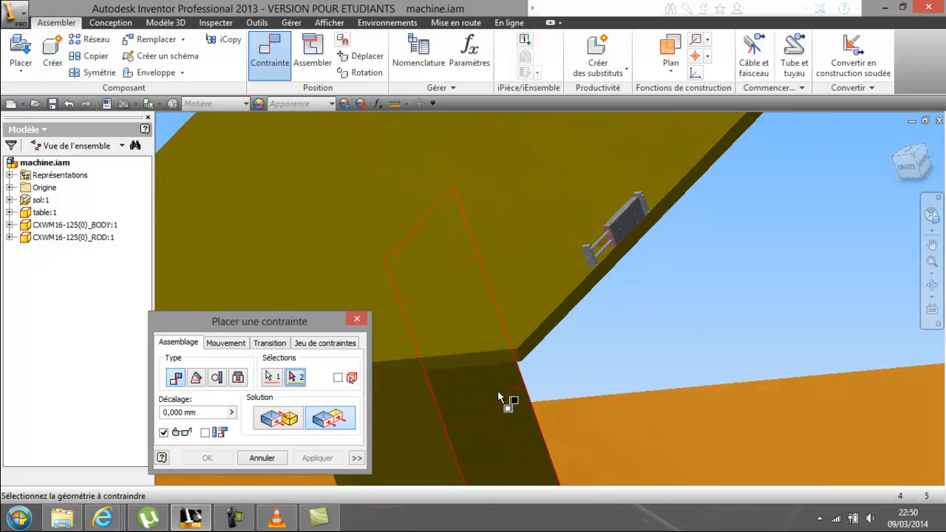
pyautogui.click(500, 360)
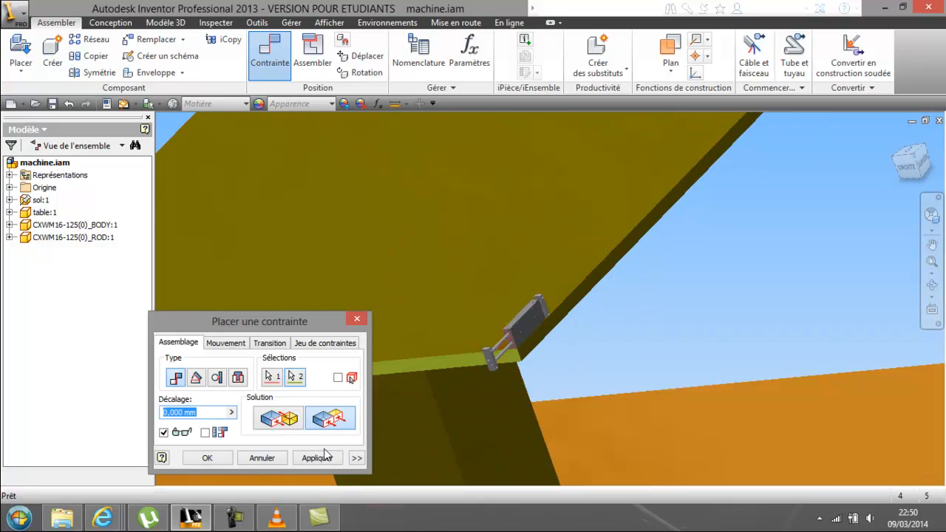
pyautogui.click(224, 459)
# Step: Examine the cylinder at the table corner and try dragging its body to check whether it is fully constrained
pyautogui.keyDown('shift'); pyautogui.moveTo(270, 394); pyautogui.dragTo(361, 297, button='middle'); pyautogui.keyUp('shift')
pyautogui.keyDown('shift'); pyautogui.moveTo(522, 224); pyautogui.dragTo(490, 282, button='middle'); pyautogui.keyUp('shift')
pyautogui.rightClick(491, 283)
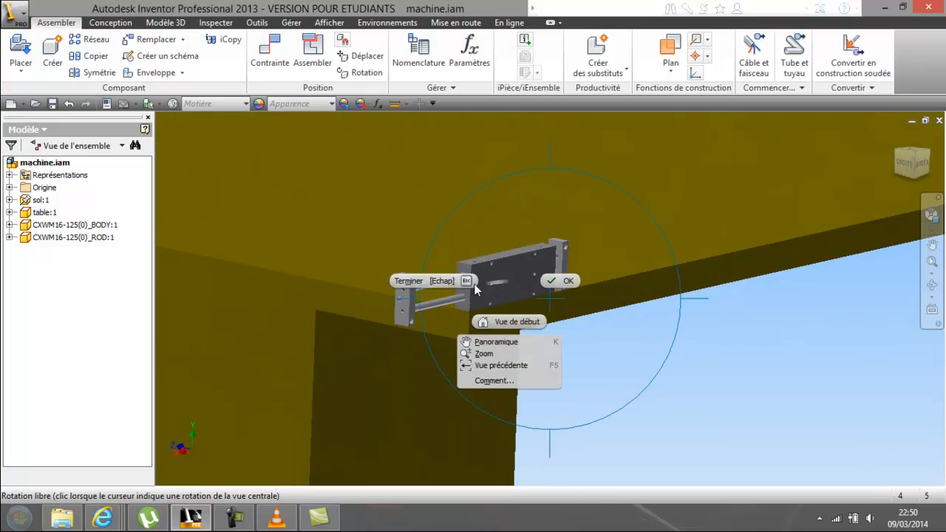
pyautogui.click(423, 280)
pyautogui.click(485, 268)
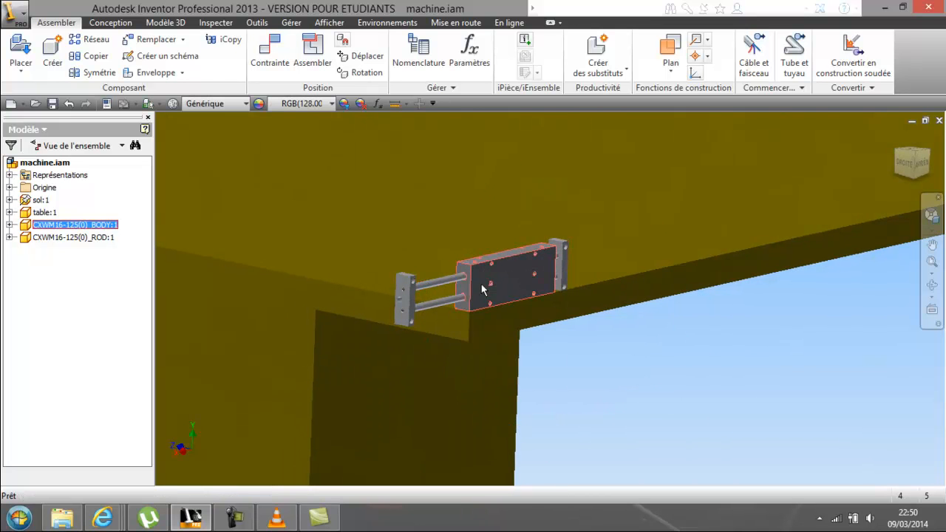
pyautogui.click(597, 358)
pyautogui.click(507, 280)
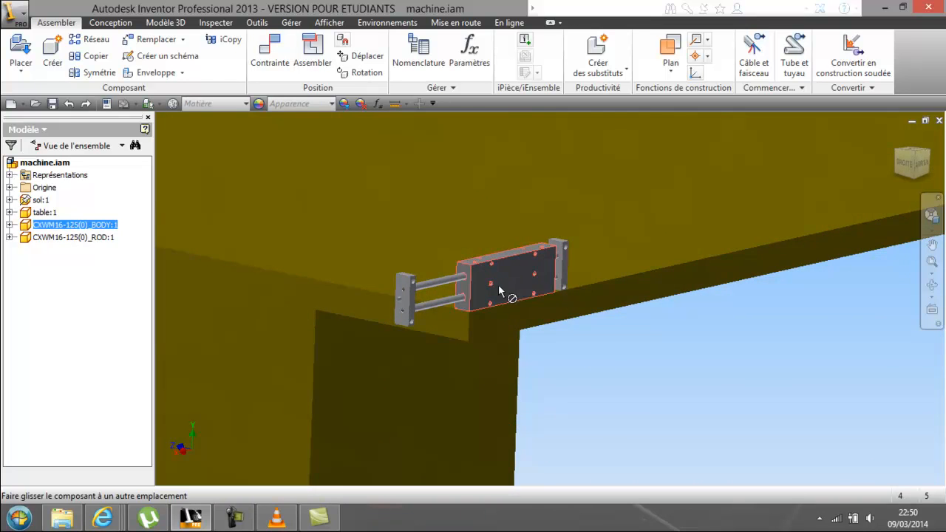
pyautogui.click(584, 362)
pyautogui.click(521, 298)
pyautogui.click(519, 284)
# Step: Open the drive settings of the 15 mm insert constraint listed under the rod component
pyautogui.click(560, 274)
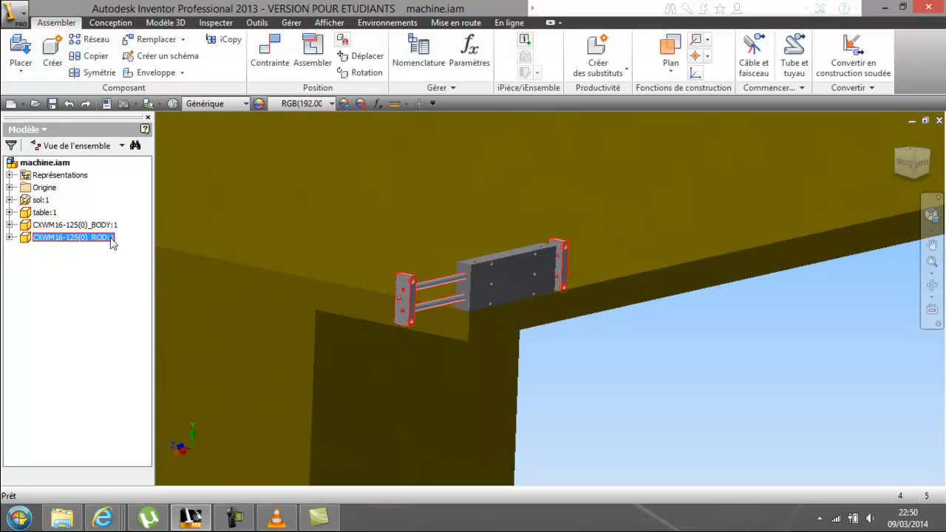
pyautogui.click(9, 237)
pyautogui.scroll(-10, 98, 398)
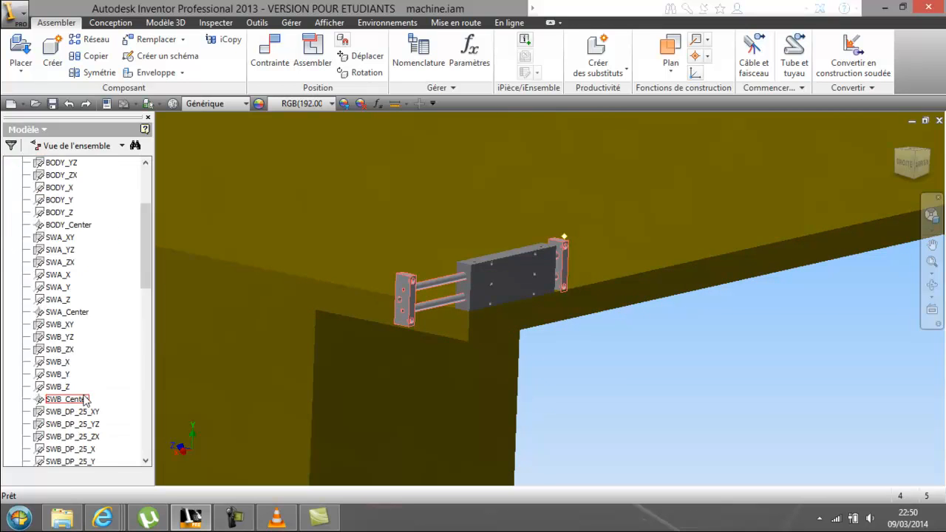
pyautogui.scroll(-10, 98, 397)
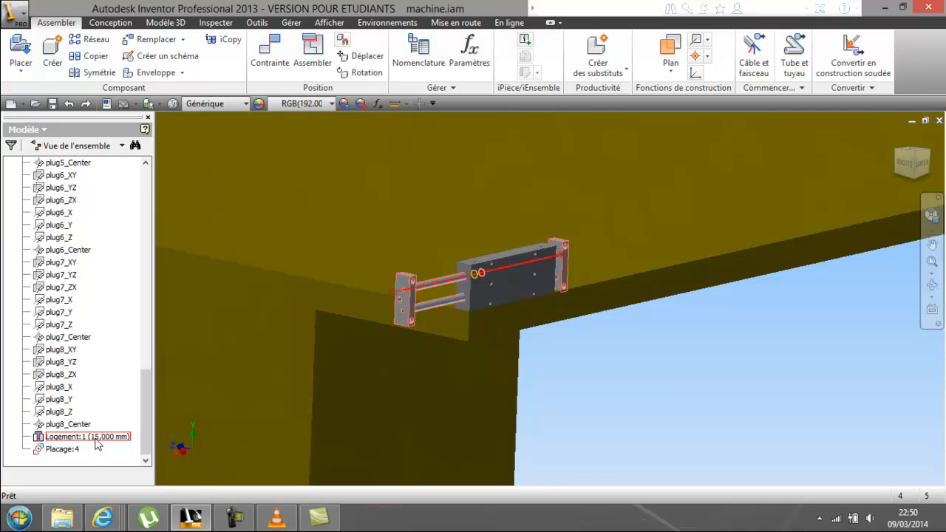
pyautogui.click(96, 440)
pyautogui.rightClick(99, 437)
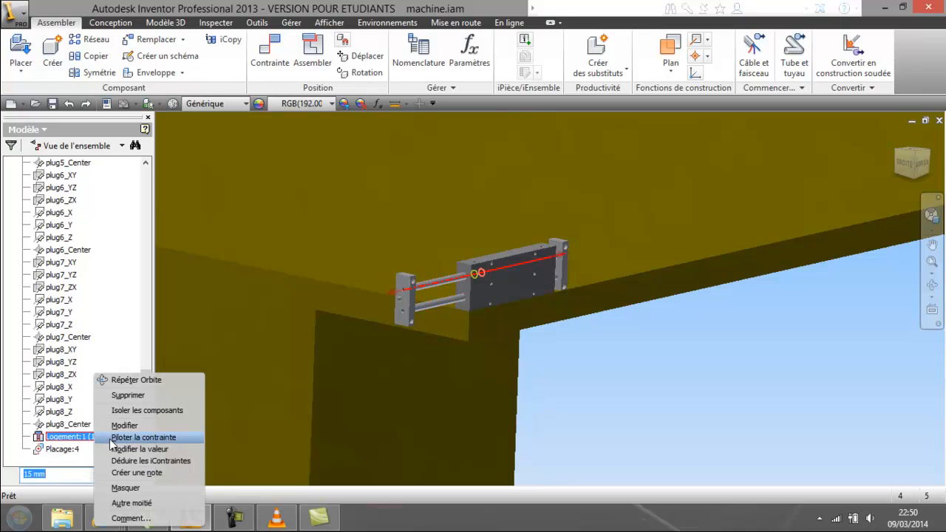
pyautogui.click(131, 438)
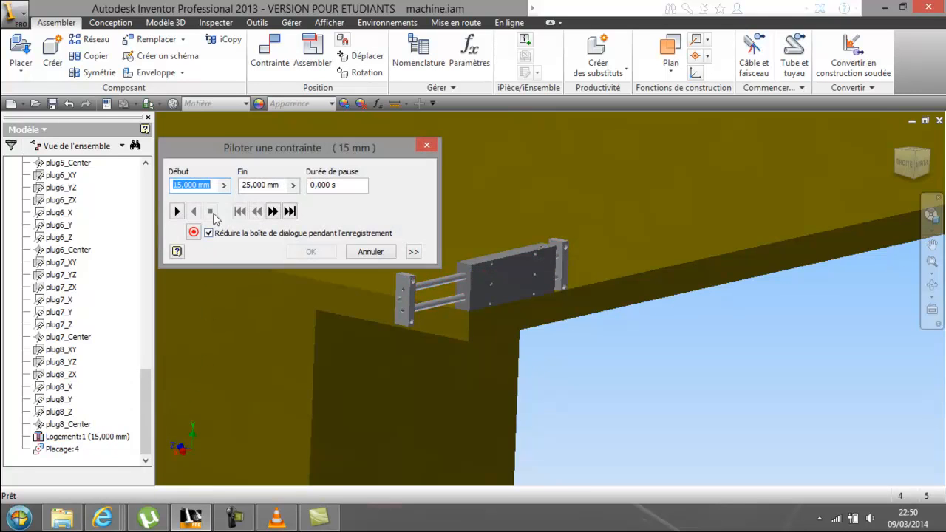
# Step: Play the driven insert constraint between 15 and 25 mm to watch the rod's movement
pyautogui.click(176, 212)
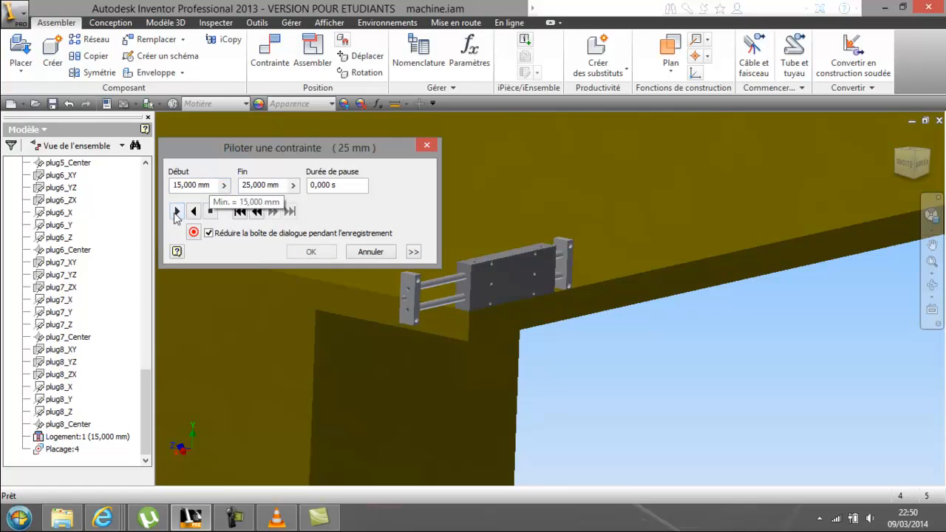
pyautogui.click(178, 212)
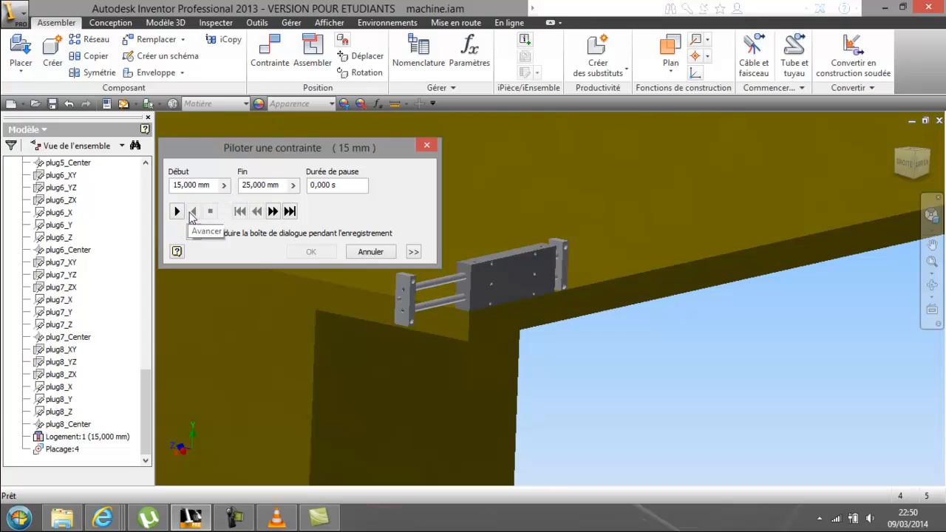
pyautogui.click(178, 212)
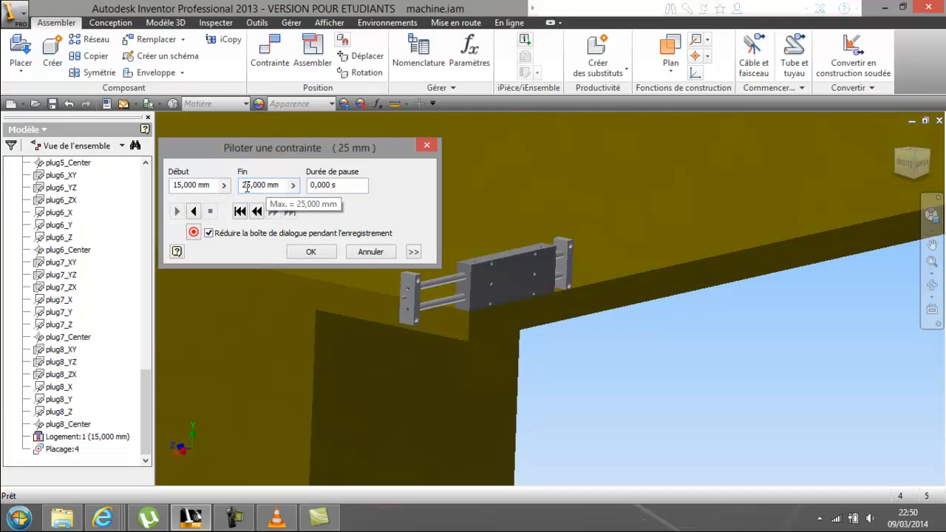
# Step: Try drive end values of 55 mm and 95 mm, playing the rod's motion for each
pyautogui.write('5')
pyautogui.click(176, 211)
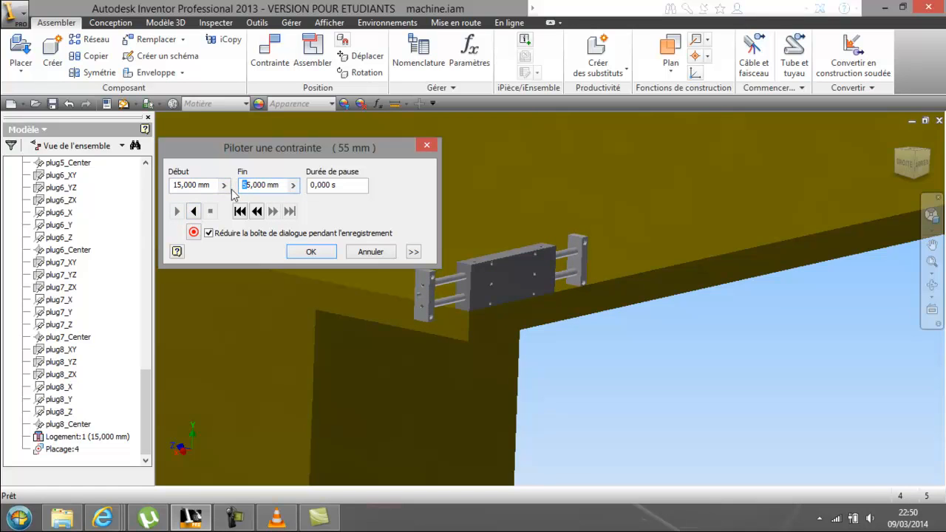
pyautogui.write('9')
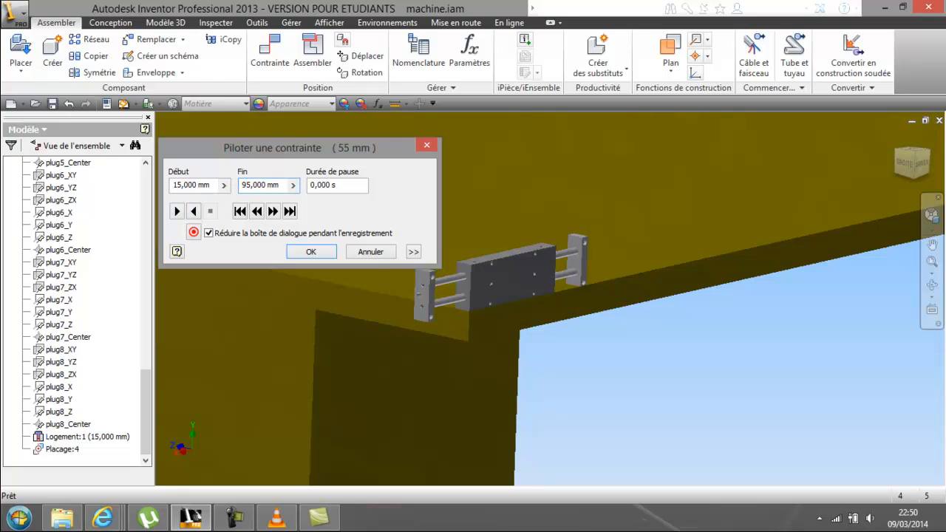
pyautogui.click(193, 211)
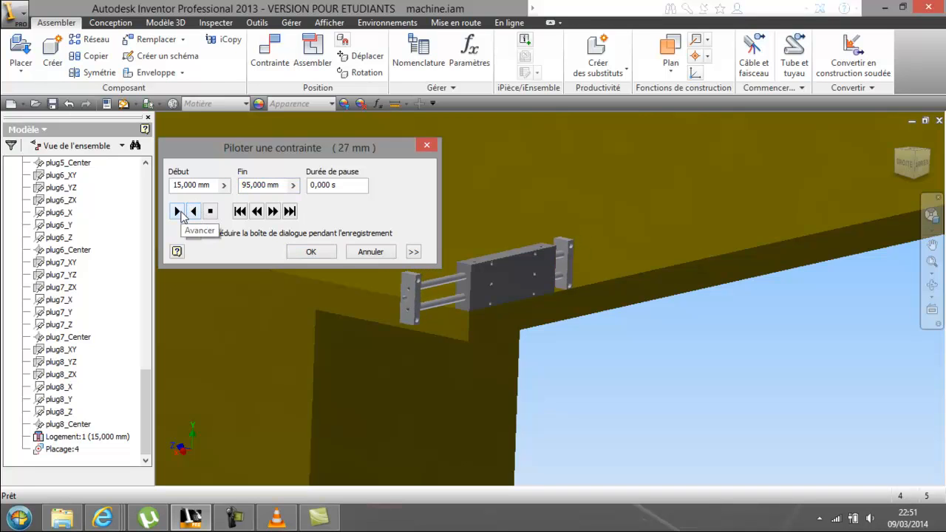
pyautogui.click(177, 211)
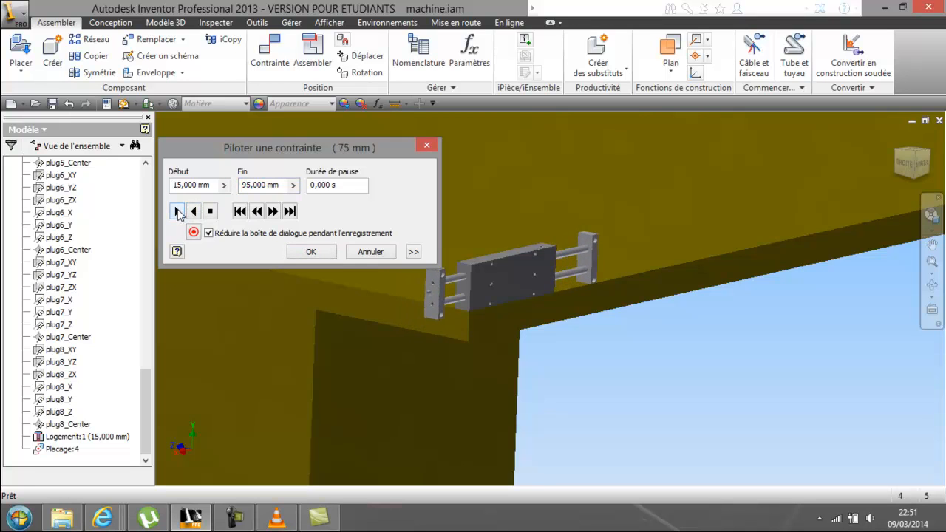
# Step: Set the drive's end value to 105 mm and play the rod's stroke forward and in reverse
pyautogui.moveTo(247, 186); pyautogui.dragTo(238, 193)
pyautogui.write('10')
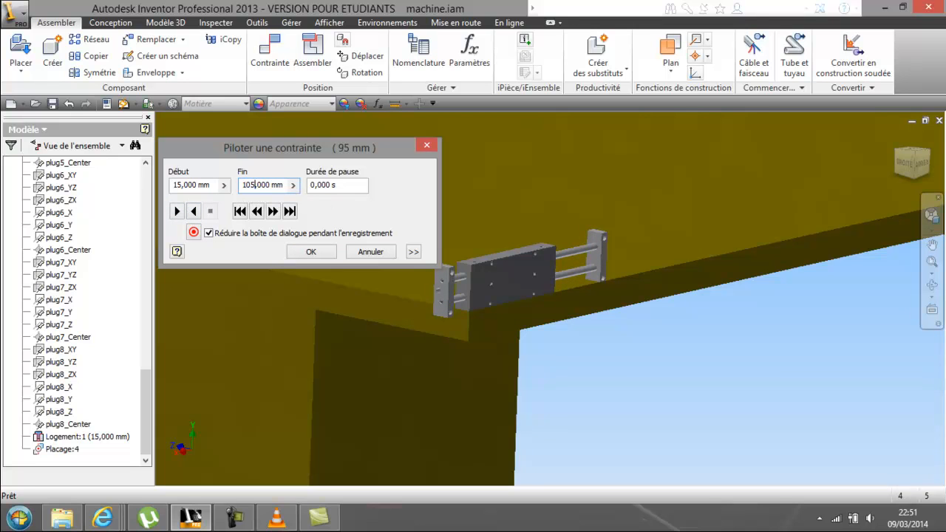
pyautogui.click(182, 209)
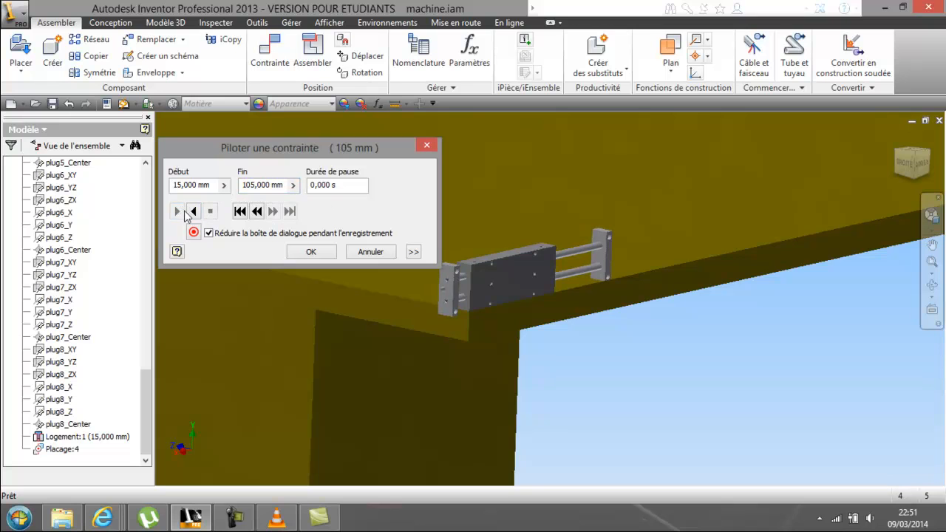
pyautogui.click(193, 211)
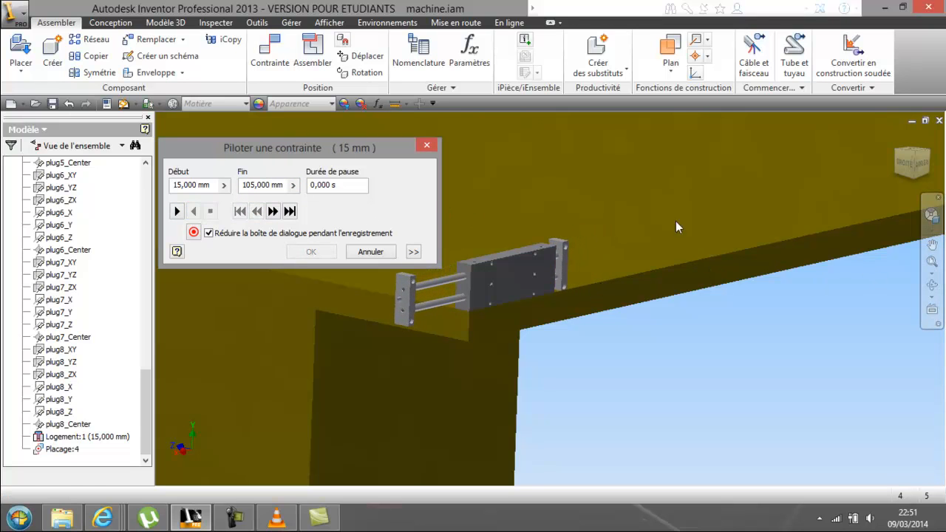
# Step: Play the rod's 15 to 105 mm stroke forward and in reverse while viewing the cylinder obliquely, and close the drive settings
pyautogui.click(932, 286)
pyautogui.moveTo(607, 256); pyautogui.dragTo(591, 244)
pyautogui.scroll(-2, 590, 247)
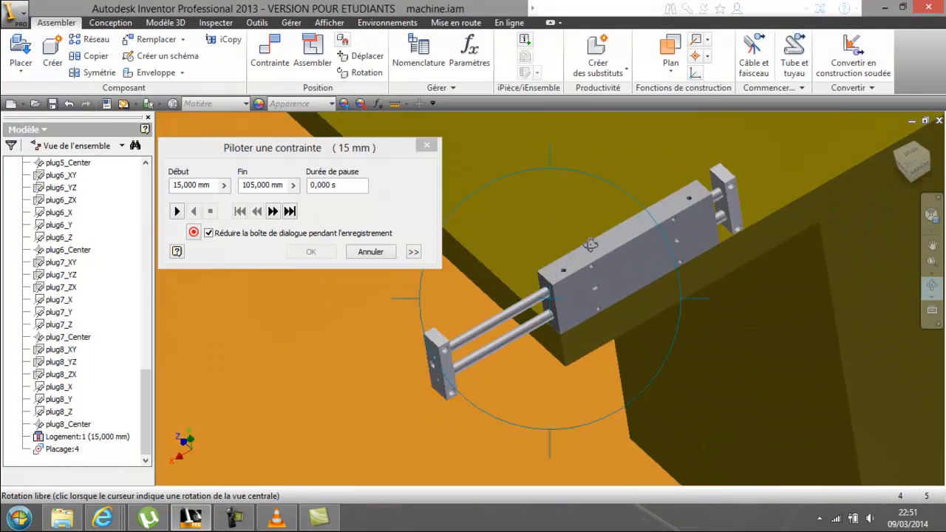
pyautogui.rightClick(580, 249)
pyautogui.click(491, 252)
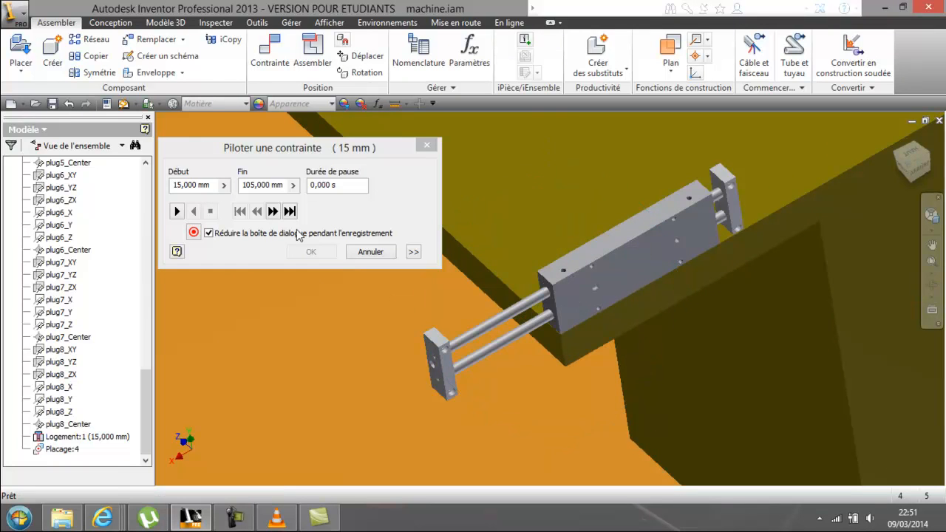
pyautogui.click(175, 212)
pyautogui.click(196, 212)
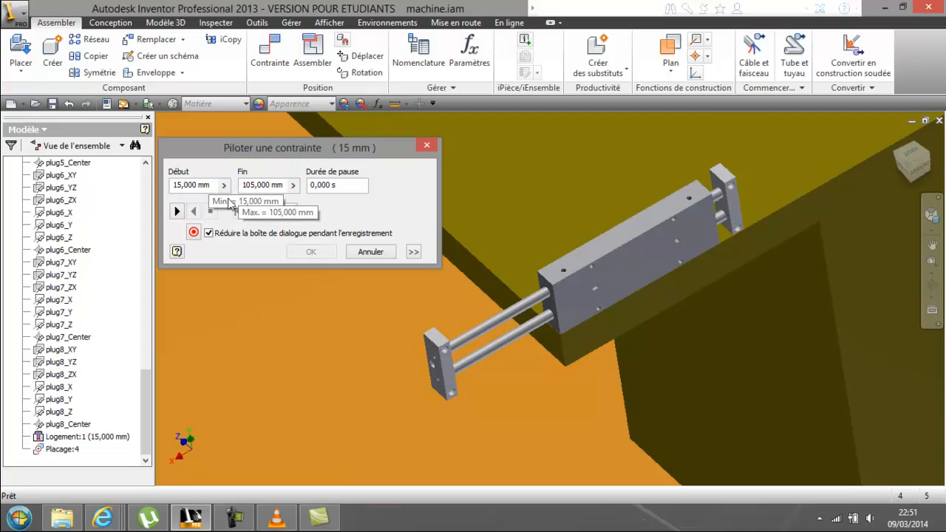
pyautogui.click(178, 211)
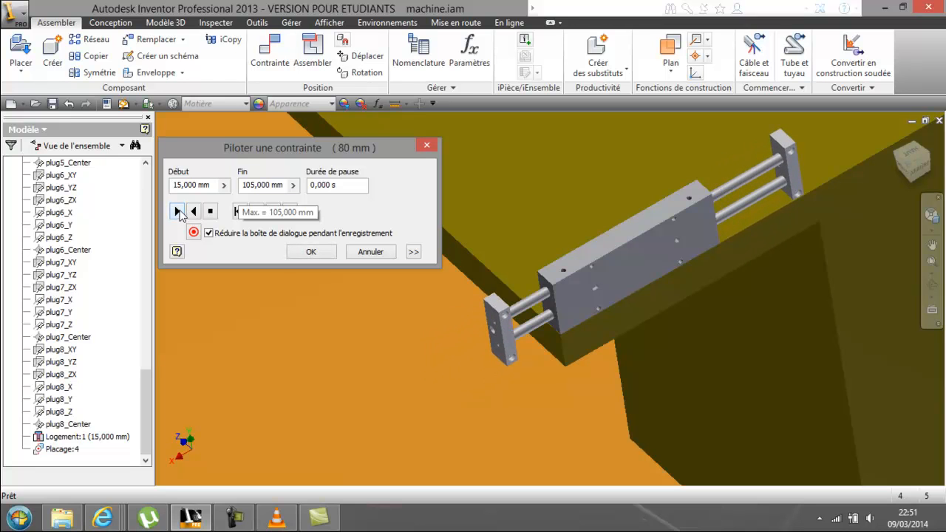
pyautogui.click(193, 211)
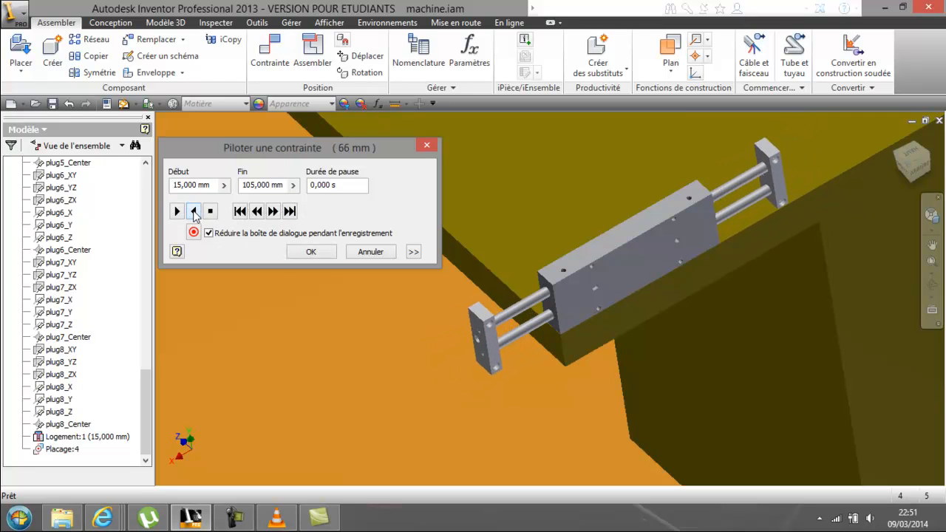
pyautogui.click(361, 254)
pyautogui.click(327, 272)
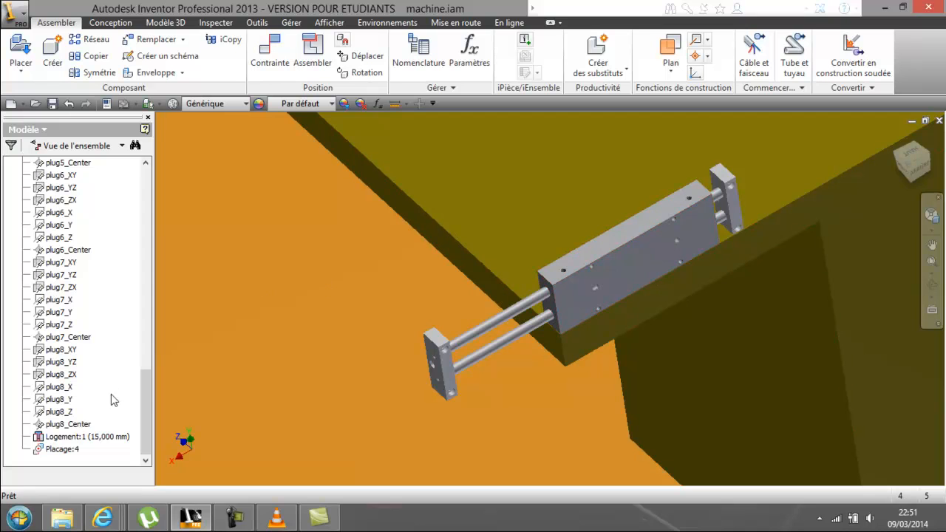
# Step: Drive the 15 mm insert constraint forward to 105 mm once more and accept the rod's end position
pyautogui.rightClick(112, 437)
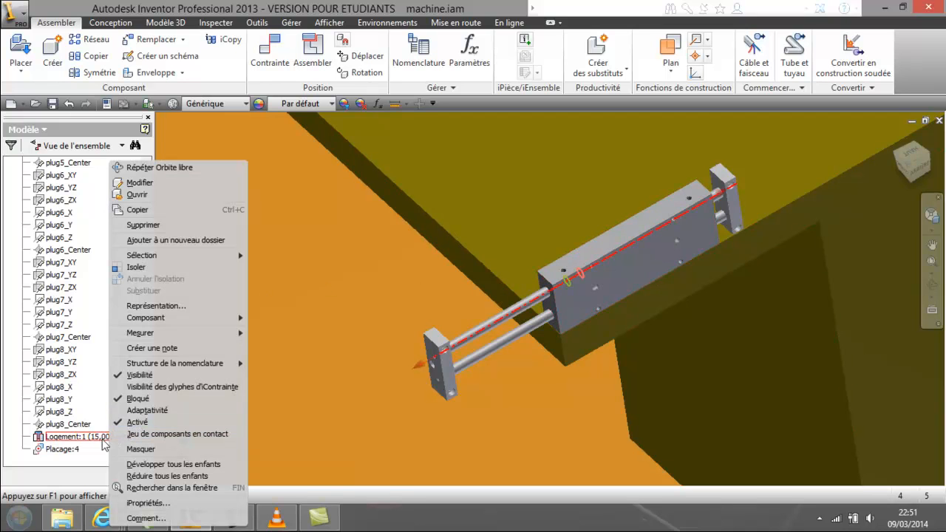
pyautogui.click(94, 437)
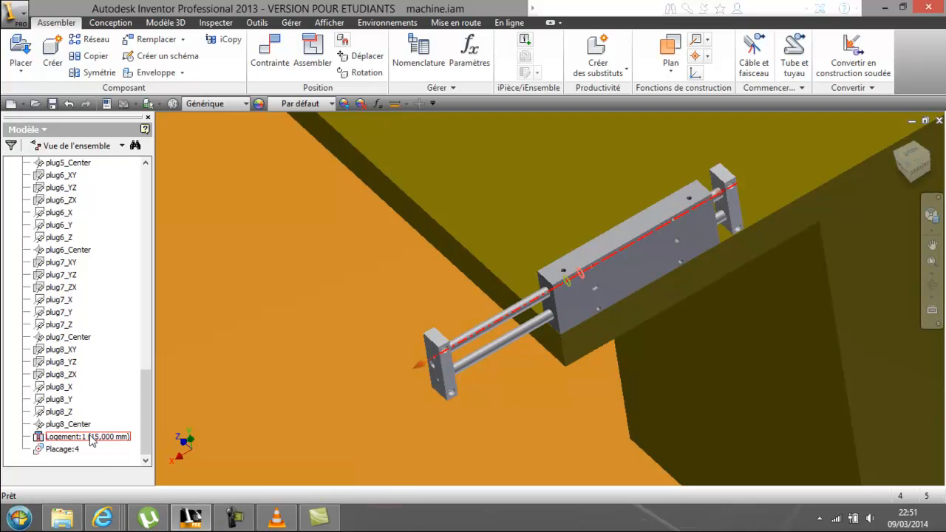
pyautogui.rightClick(94, 441)
pyautogui.click(137, 437)
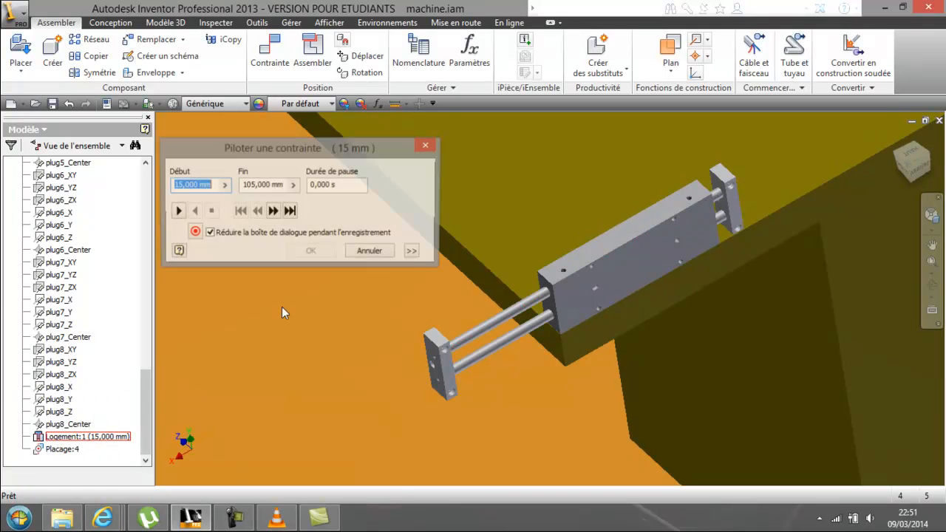
pyautogui.click(177, 212)
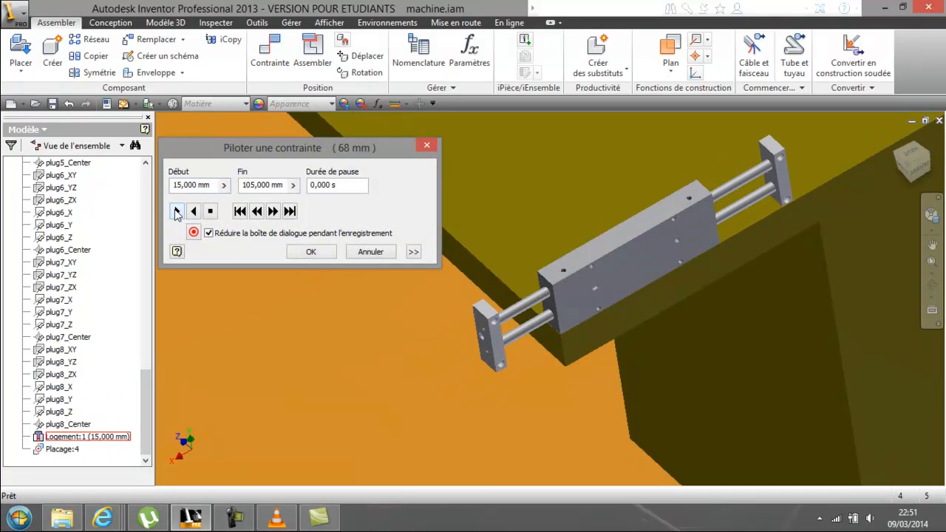
pyautogui.click(313, 252)
# Step: Examine the cylinder's placement on the table corner with the rod at its end position
pyautogui.press('F4')
pyautogui.moveTo(443, 296); pyautogui.dragTo(517, 297)
pyautogui.scroll(-5, 518, 297)
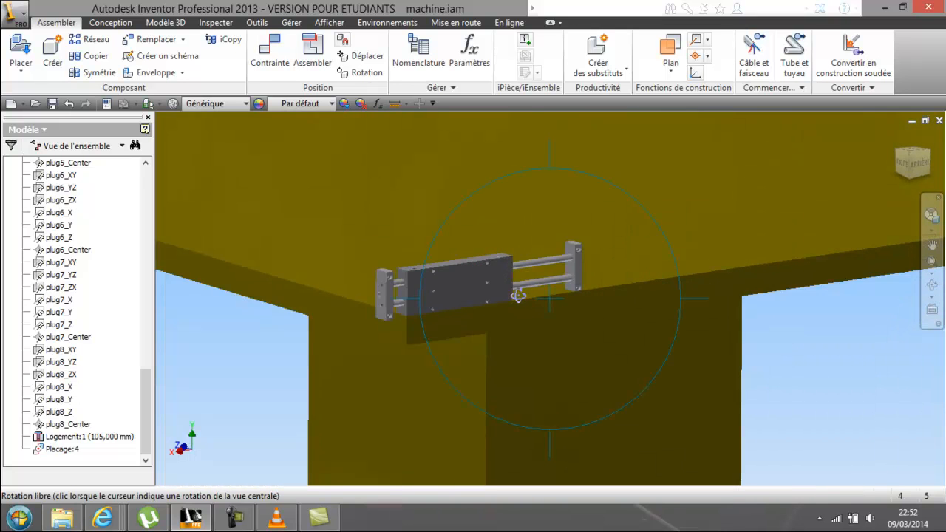
pyautogui.scroll(6, 517, 292)
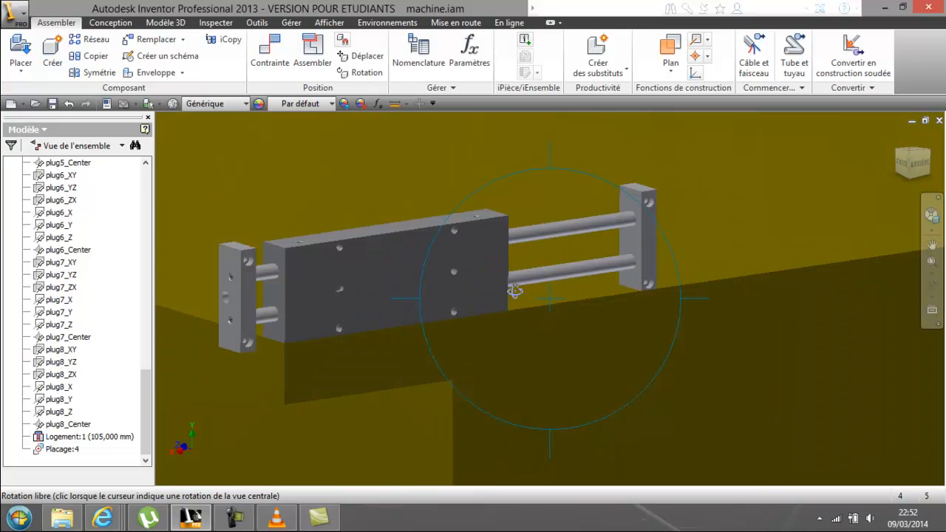
pyautogui.scroll(-3, 513, 288)
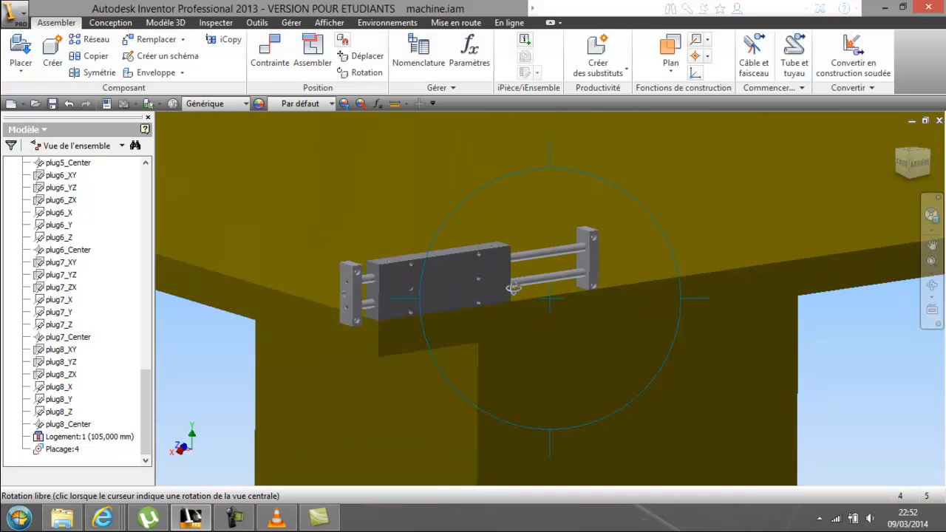
pyautogui.rightClick(513, 288)
pyautogui.click(412, 287)
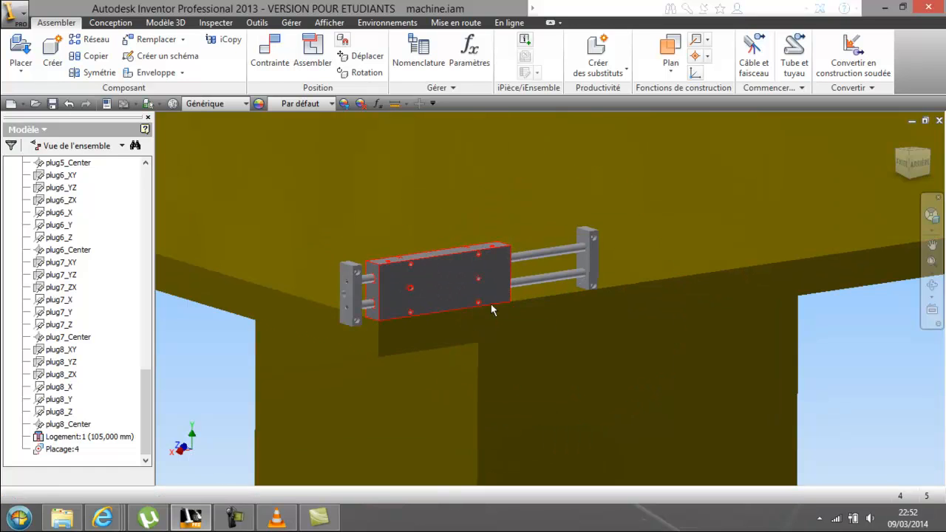
pyautogui.click(698, 250)
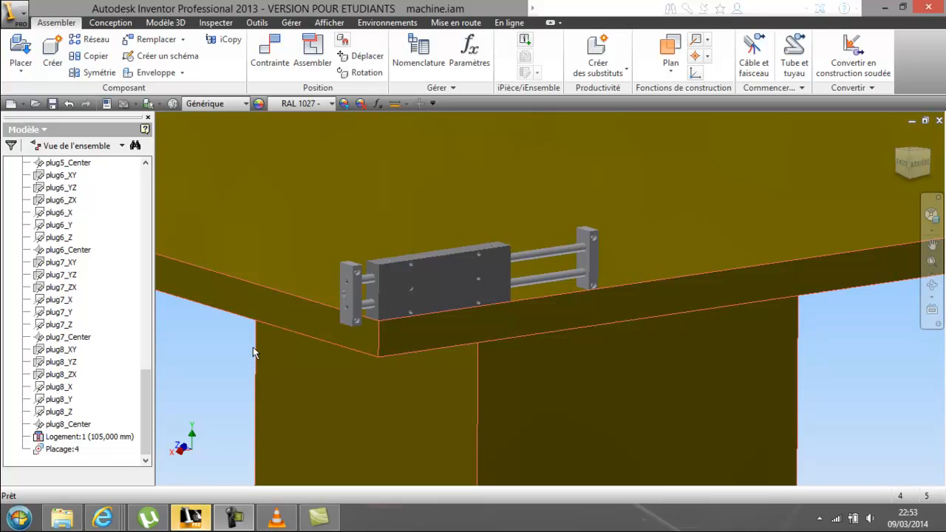
# Step: Collapse the rod component, expand the cylinder body's constraints in the model tree and select the mate constraint Placage:5
pyautogui.moveTo(147, 395); pyautogui.dragTo(152, 178)
pyautogui.click(10, 238)
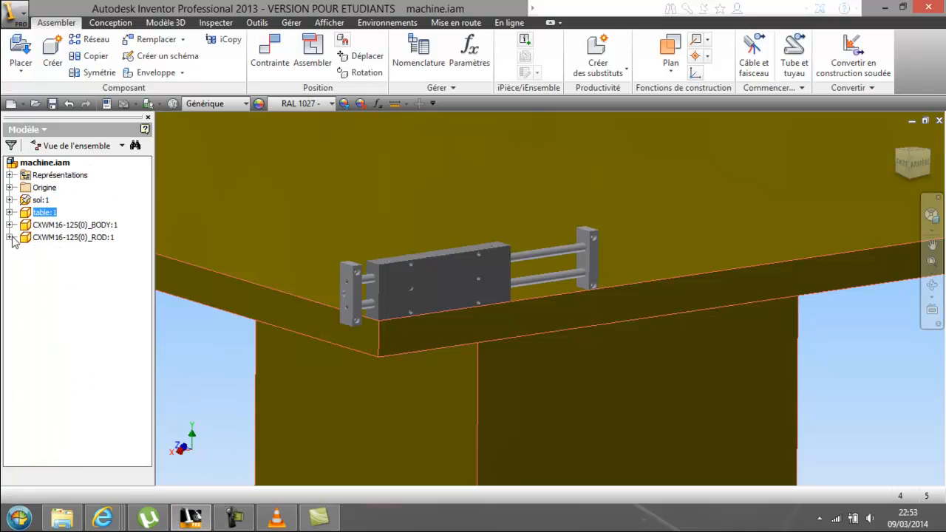
pyautogui.click(435, 281)
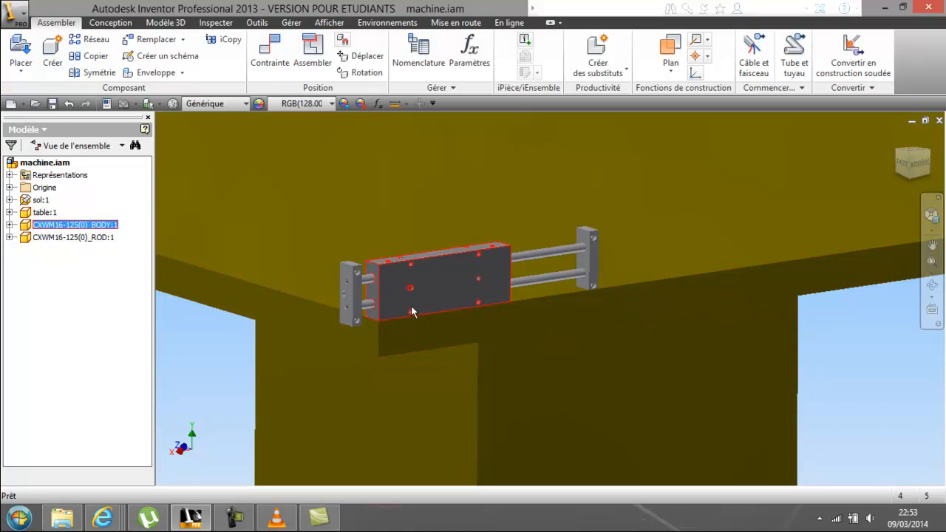
pyautogui.click(9, 224)
pyautogui.moveTo(144, 197); pyautogui.dragTo(148, 459)
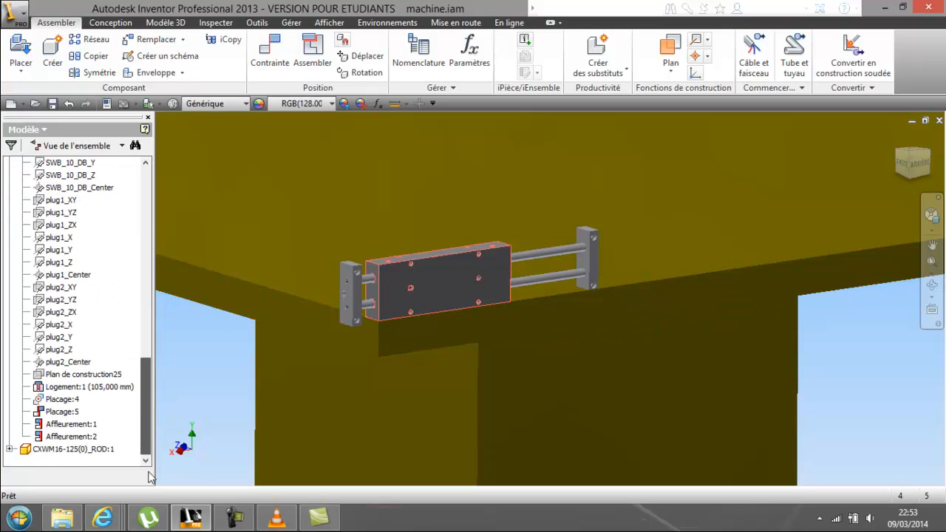
pyautogui.click(77, 411)
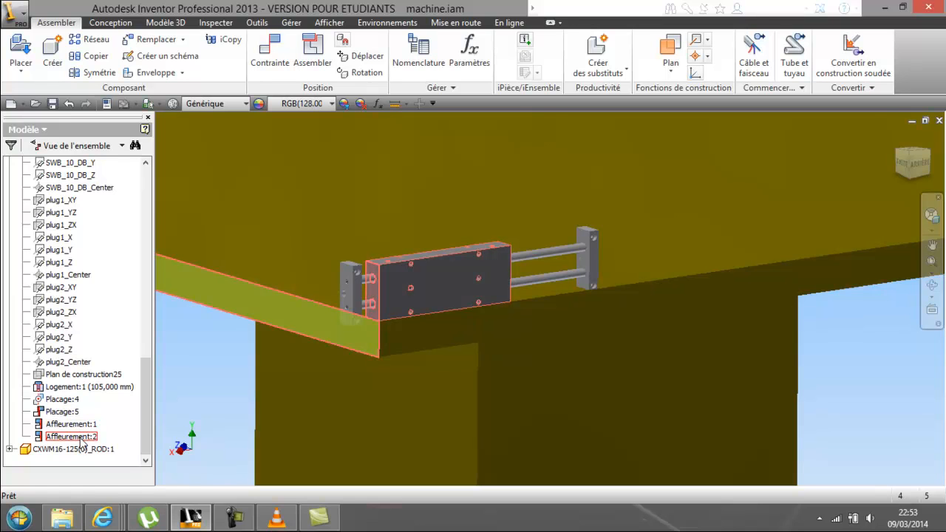
# Step: Edit the body's flush constraint Affleurement:2 and set its offset to 200 mm
pyautogui.rightClick(82, 437)
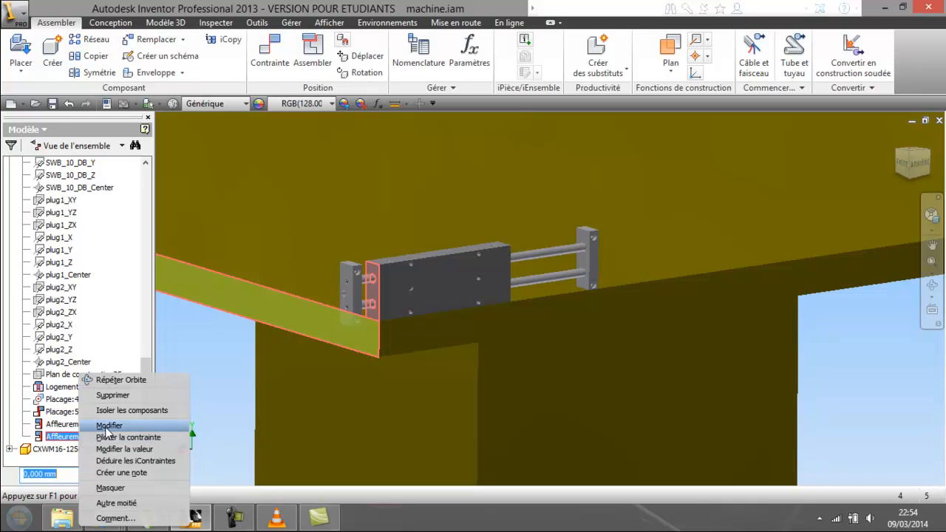
pyautogui.click(109, 426)
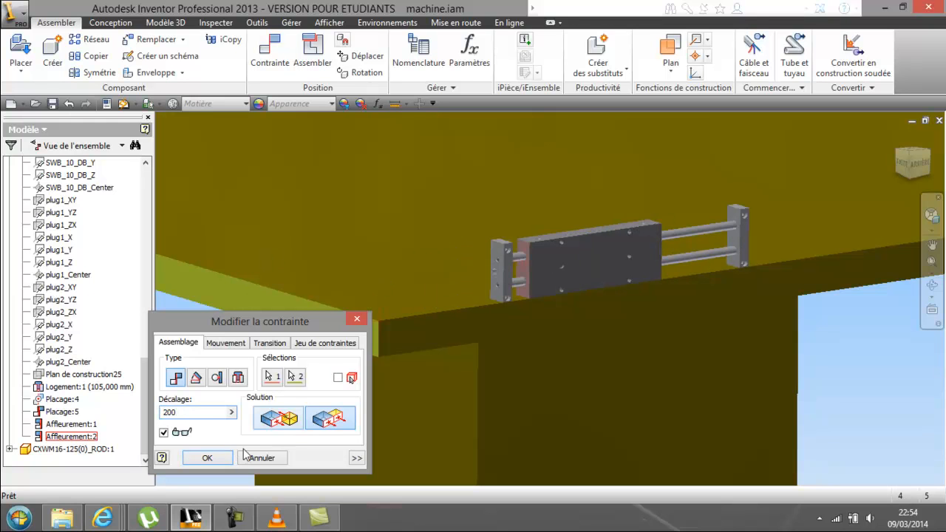
pyautogui.click(208, 457)
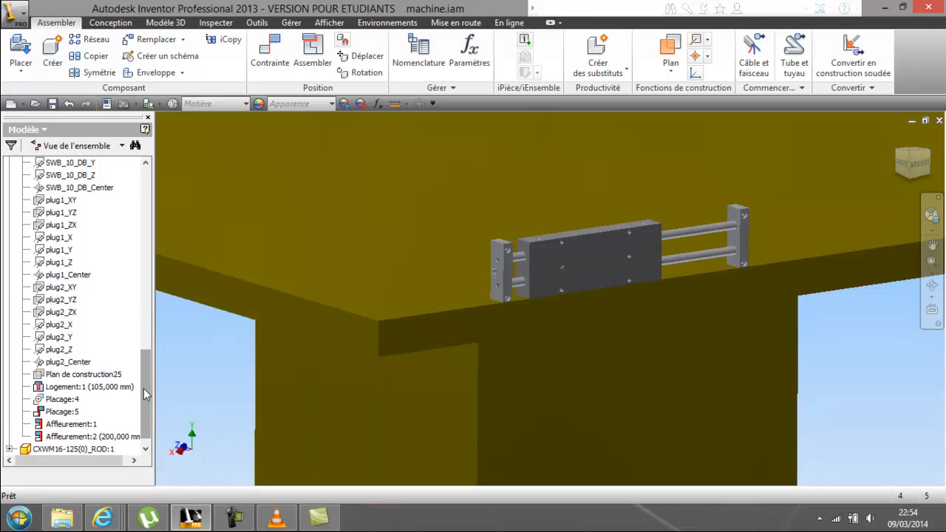
# Step: Set the offset of the flush constraint Affleurement:2 to 300 mm
pyautogui.click(133, 423)
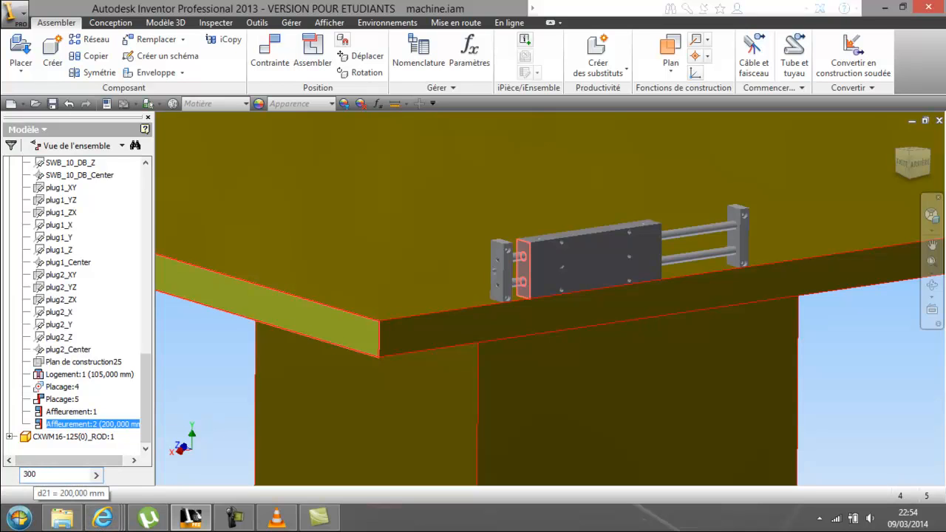
pyautogui.write('300')
pyautogui.press('Return')
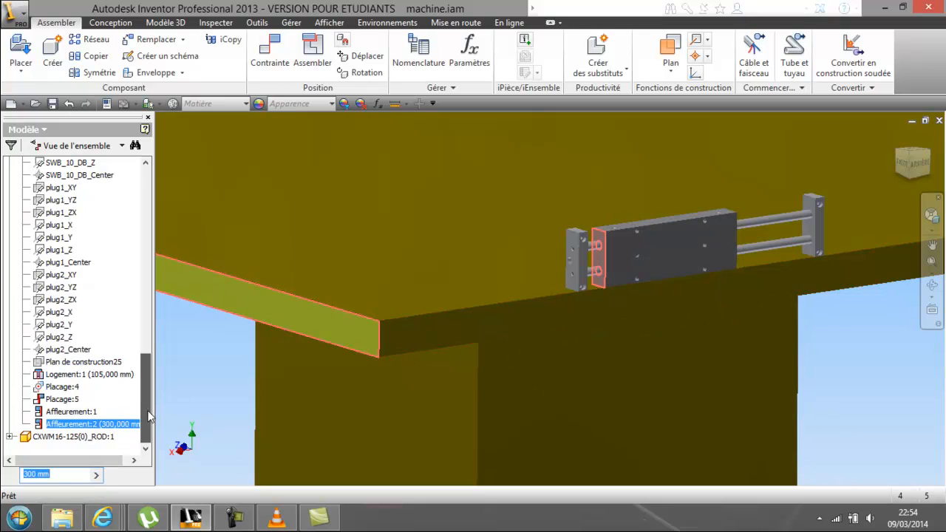
# Step: Set the offset of the flush constraint Affleurement:1 to 200 mm
pyautogui.click(85, 411)
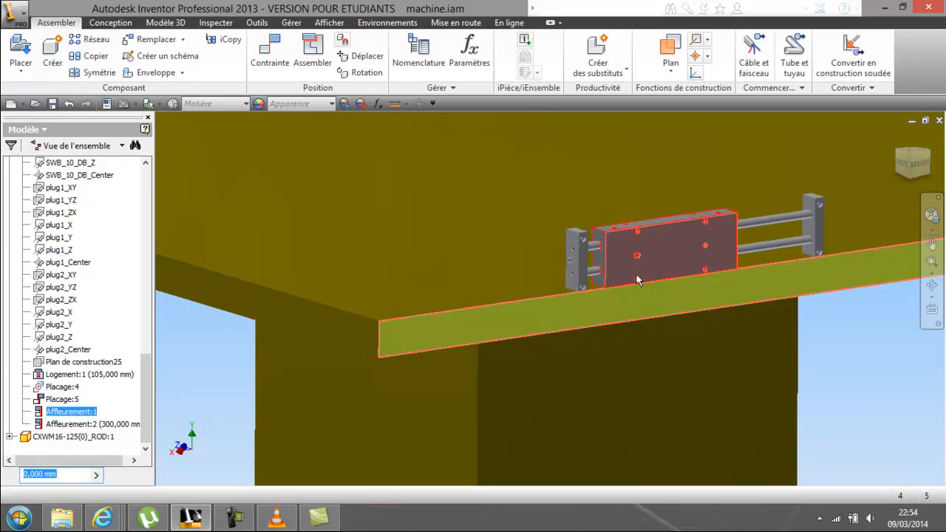
pyautogui.click(65, 477)
pyautogui.moveTo(65, 477); pyautogui.dragTo(6, 484)
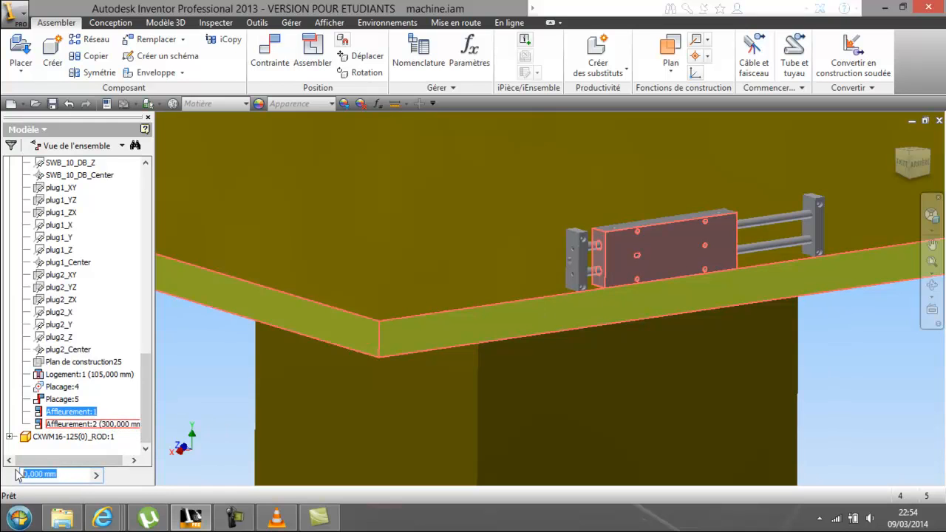
pyautogui.press('Return')
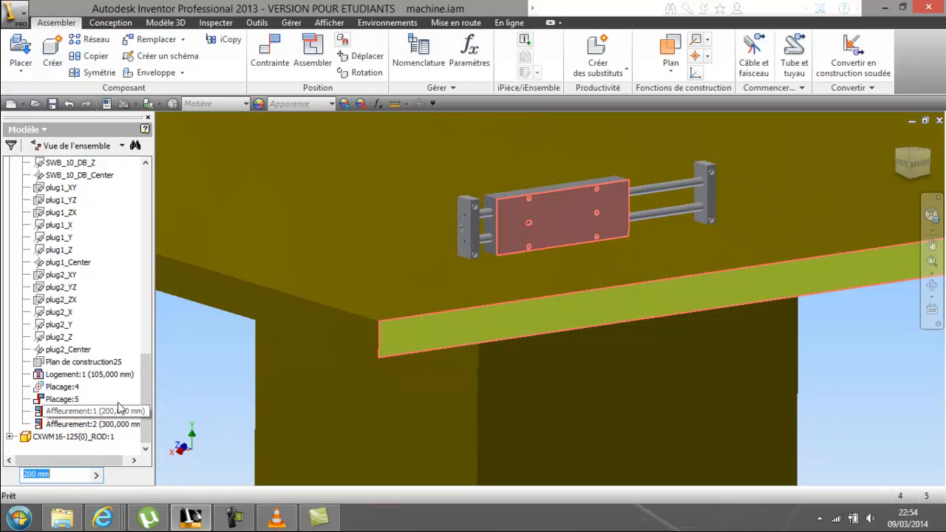
# Step: Set the offset of the mate constraint Placage:5 between the cylinder body and the table top to 400 mm
pyautogui.click(63, 399)
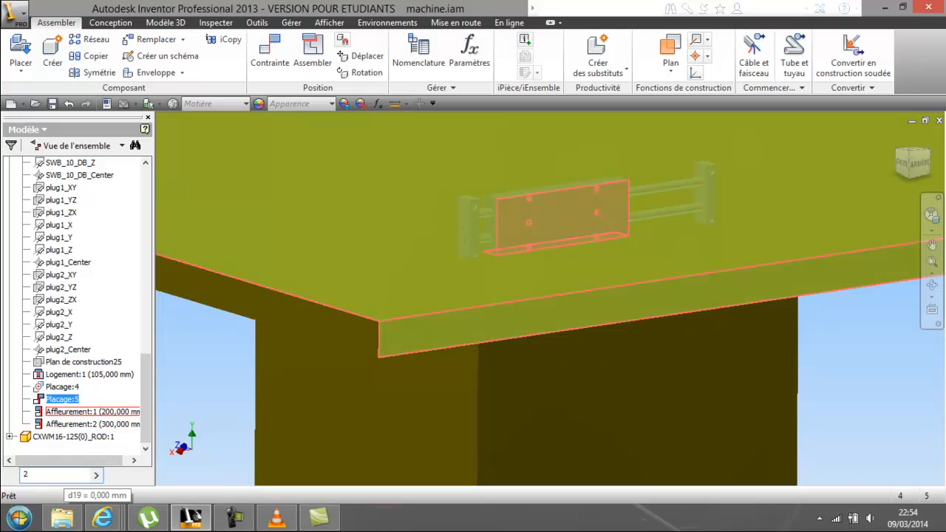
pyautogui.press('BackSpace')
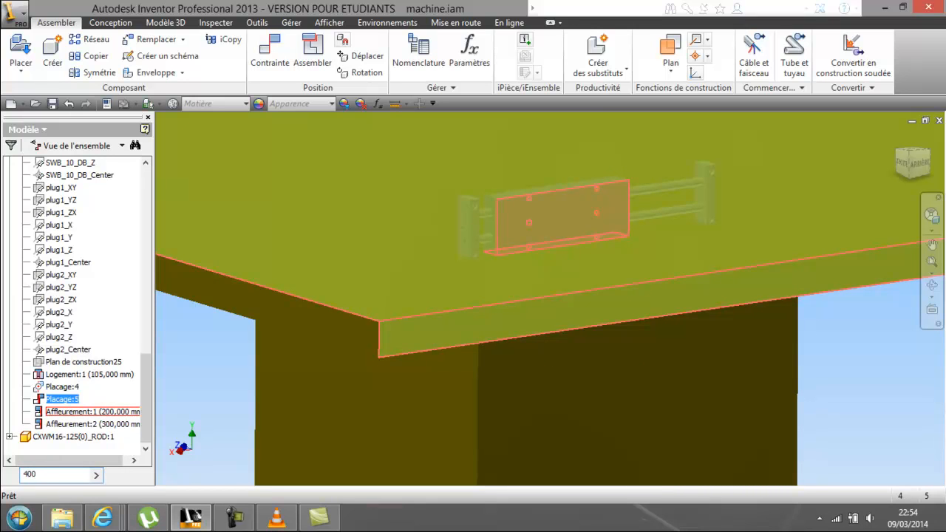
pyautogui.press('Return')
# Step: Examine the cylinder's offset position relative to the table from several angles and distances
pyautogui.scroll(-6, 200, 277)
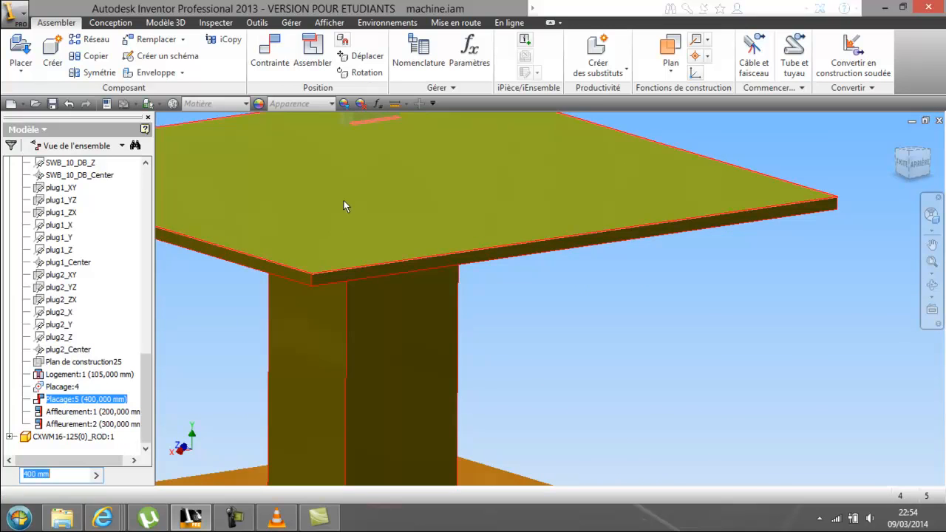
pyautogui.press('F4')
pyautogui.moveTo(406, 313); pyautogui.dragTo(348, 242)
pyautogui.rightClick(322, 253)
pyautogui.click(288, 246)
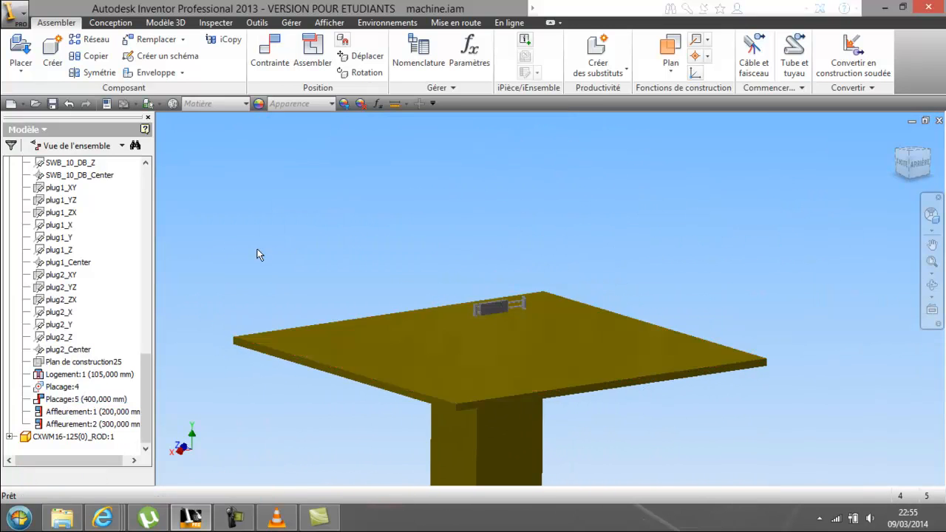
pyautogui.scroll(5, 440, 329)
pyautogui.moveTo(440, 328); pyautogui.dragTo(388, 166, button='middle')
pyautogui.moveTo(529, 297)
pyautogui.keyDown('shift'); pyautogui.mouseDown(button='middle')
pyautogui.moveTo(571, 275)
pyautogui.moveTo(576, 286)
pyautogui.moveTo(662, 295)
pyautogui.moveTo(671, 332)
pyautogui.moveTo(633, 308)
pyautogui.moveTo(564, 294)
pyautogui.moveTo(468, 302)
pyautogui.moveTo(538, 266)
pyautogui.moveTo(399, 379)
pyautogui.moveTo(537, 315)
pyautogui.moveTo(487, 337)
pyautogui.moveTo(538, 295)
pyautogui.mouseUp(button='middle'); pyautogui.keyUp('shift')
pyautogui.scroll(-5, 587, 289)
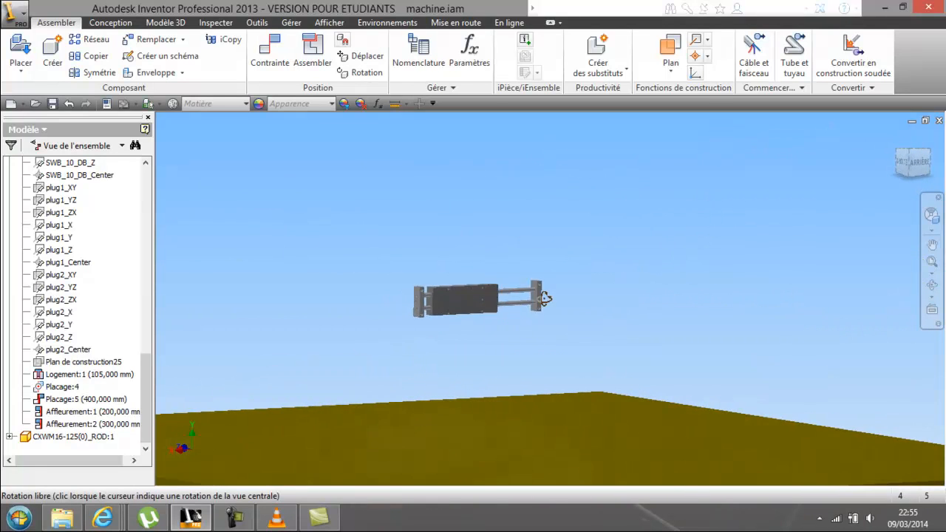
pyautogui.keyDown('shift'); pyautogui.moveTo(508, 323); pyautogui.dragTo(580, 297, button='middle'); pyautogui.keyUp('shift')
pyautogui.keyDown('shift'); pyautogui.moveTo(529, 315); pyautogui.dragTo(481, 360, button='middle'); pyautogui.keyUp('shift')
pyautogui.scroll(-5, 525, 325)
pyautogui.scroll(-4, 498, 328)
pyautogui.keyDown('shift'); pyautogui.moveTo(566, 311); pyautogui.dragTo(530, 275, button='middle'); pyautogui.keyUp('shift')
pyautogui.rightClick(519, 293)
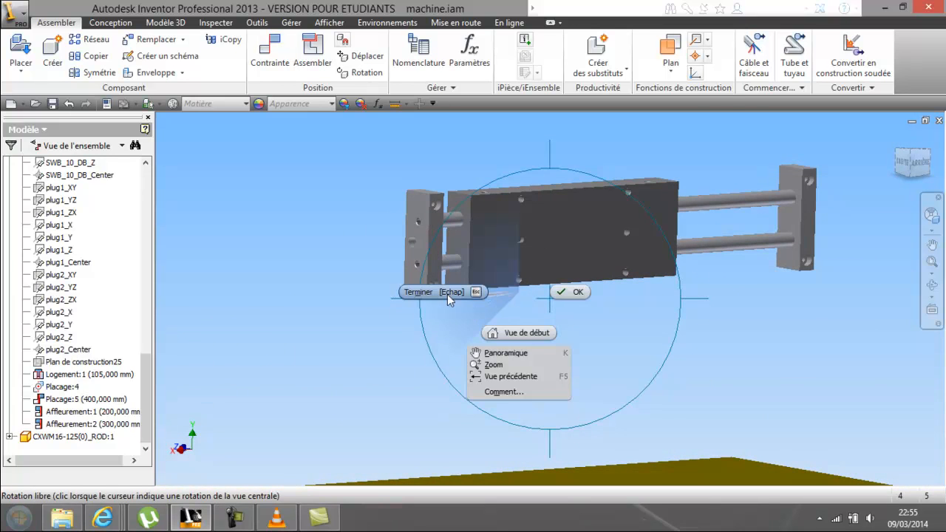
pyautogui.click(433, 293)
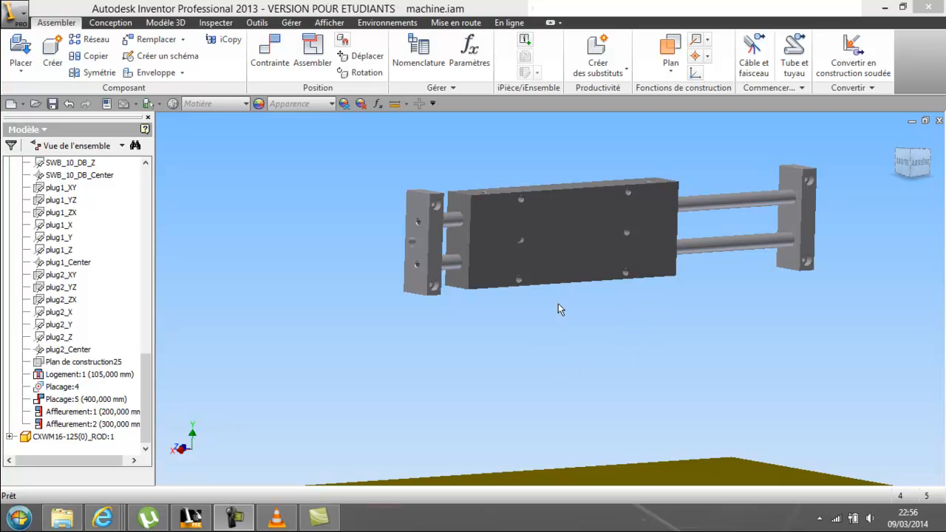
# Step: Open the cylinder body part CXWM16-125(0)_BODY.ipt from the assembly and examine its underside and holes
pyautogui.rightClick(551, 247)
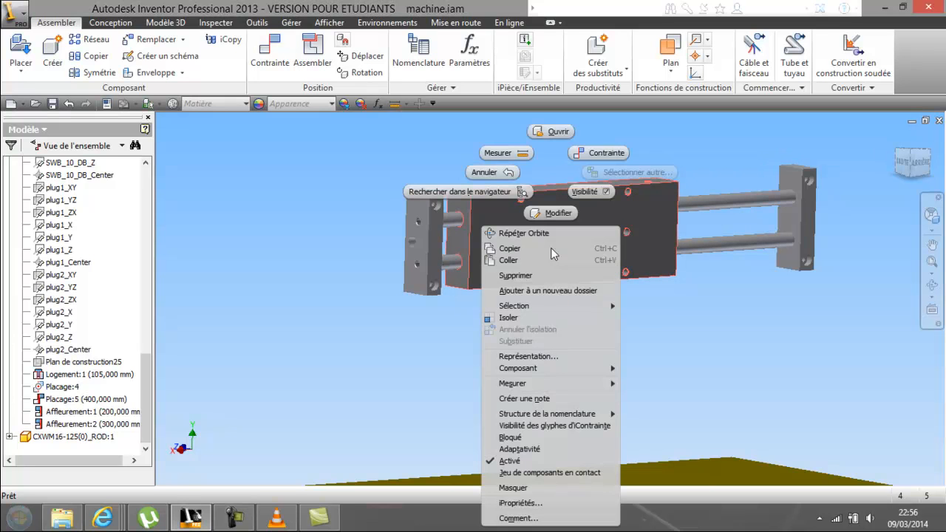
pyautogui.click(559, 132)
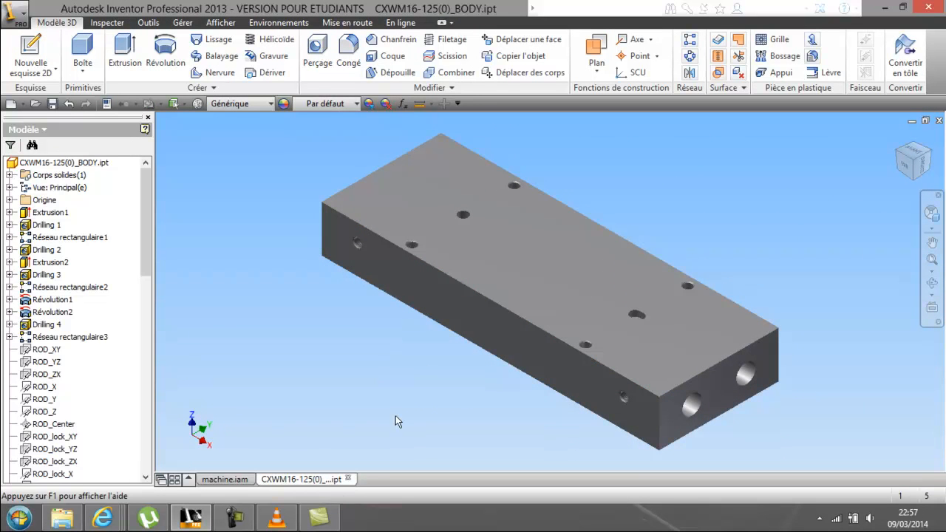
pyautogui.press('F4')
pyautogui.moveTo(509, 267); pyautogui.dragTo(500, 308)
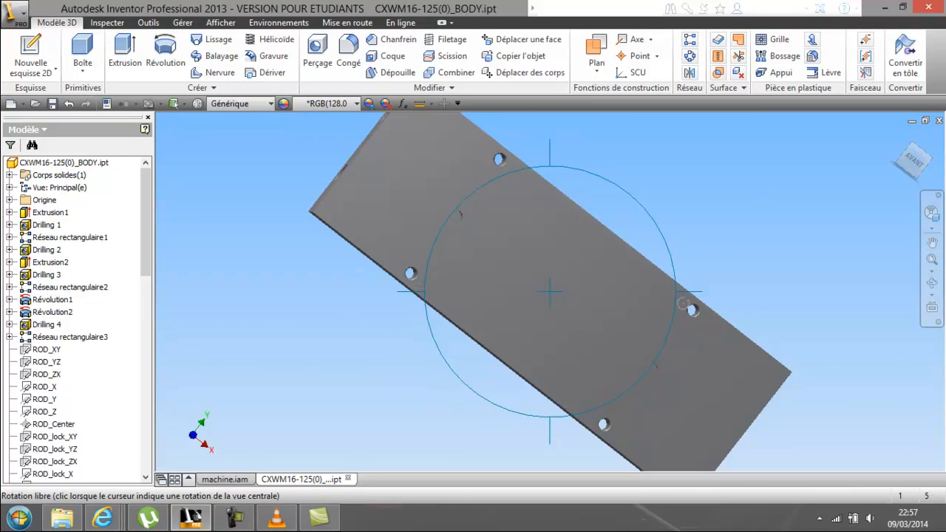
pyautogui.rightClick(567, 293)
pyautogui.click(485, 293)
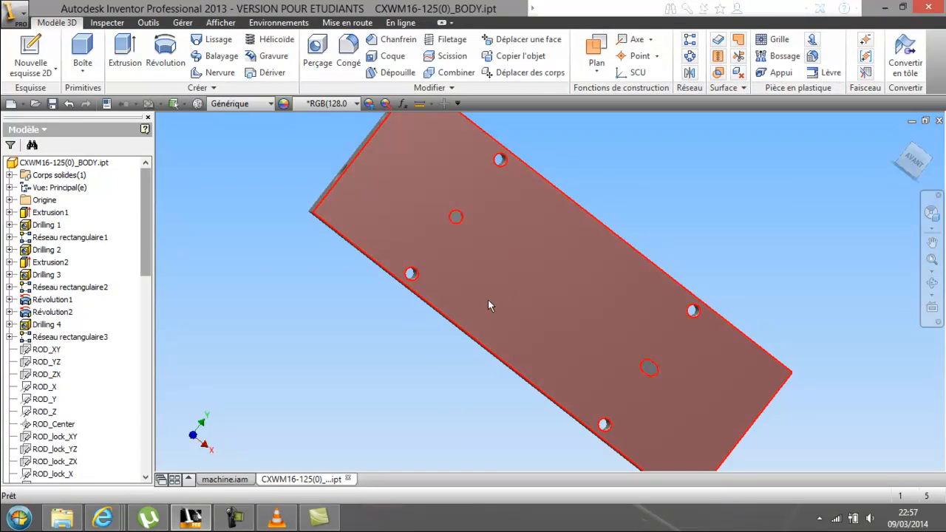
pyautogui.keyDown('shift'); pyautogui.middleClick(515, 290); pyautogui.keyUp('shift')
pyautogui.moveTo(512, 302); pyautogui.dragTo(527, 243)
pyautogui.rightClick(528, 242)
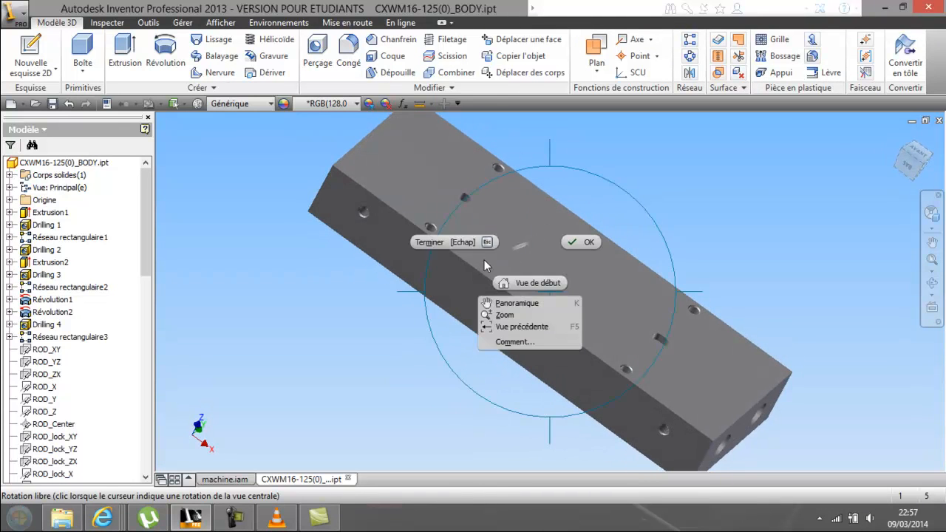
pyautogui.click(421, 244)
pyautogui.keyDown('shift'); pyautogui.moveTo(660, 355); pyautogui.dragTo(680, 313, button='middle'); pyautogui.keyUp('shift')
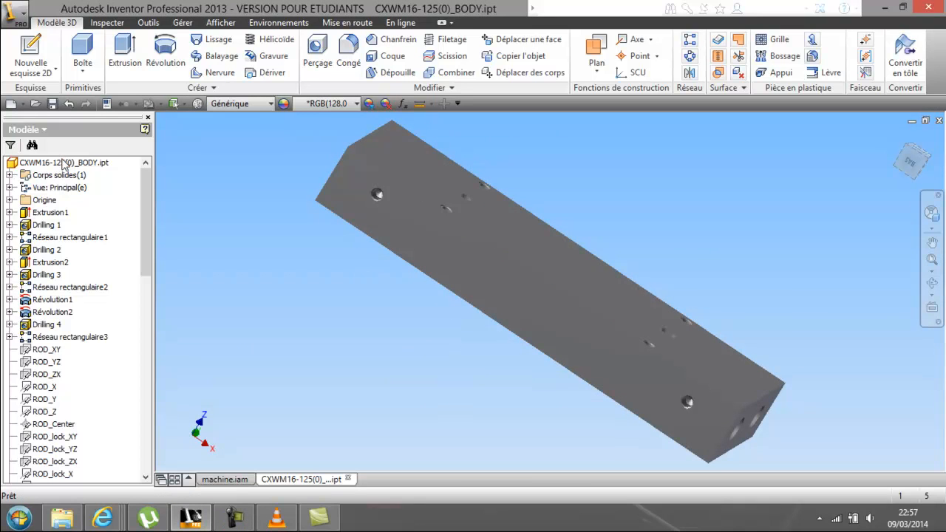
# Step: Make the XY origin plane of the cylinder body part visible
pyautogui.click(9, 200)
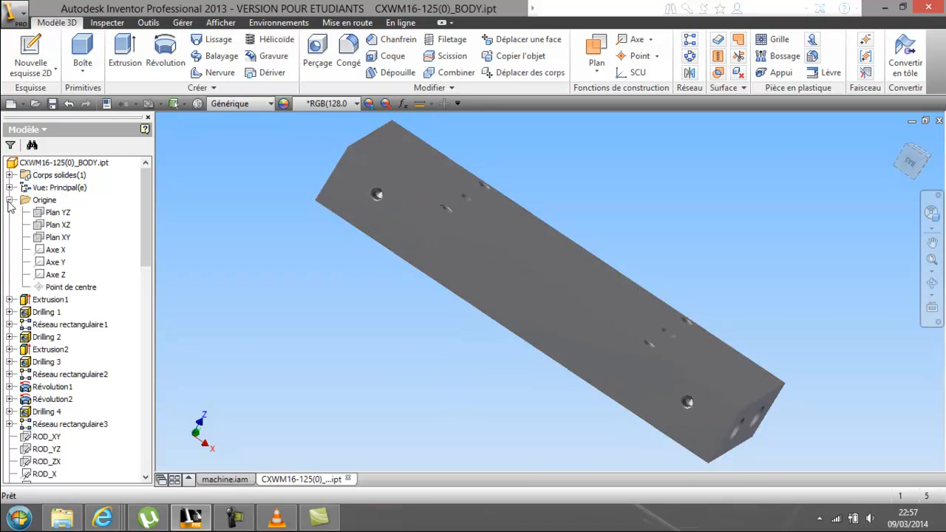
pyautogui.click(46, 237)
pyautogui.rightClick(45, 237)
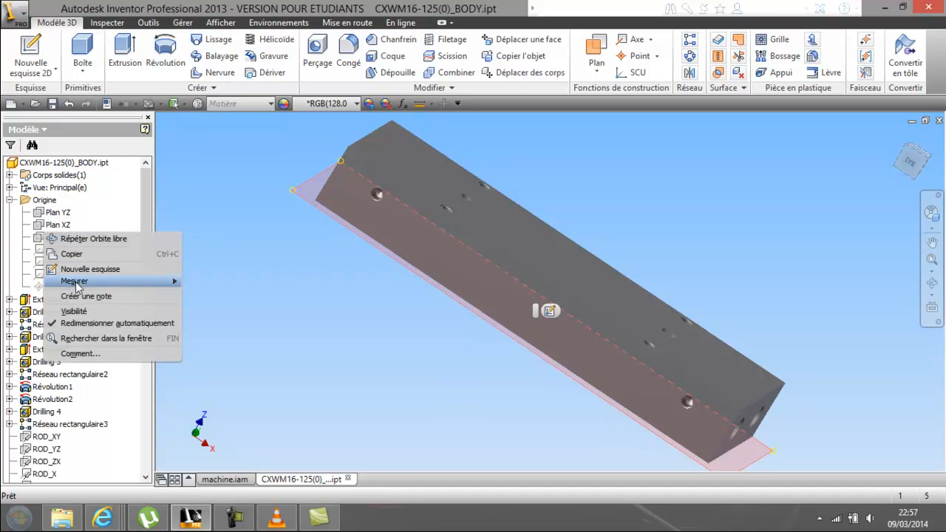
pyautogui.click(81, 314)
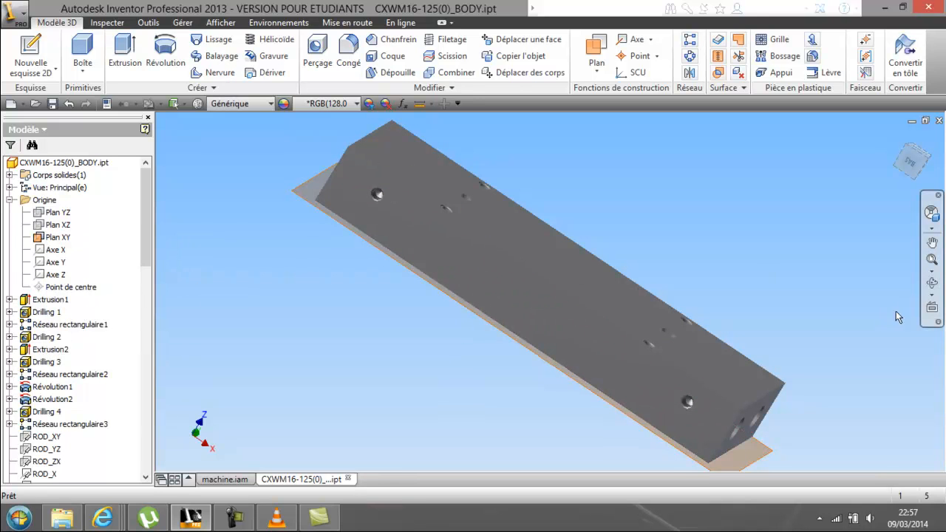
# Step: Create a new 2D sketch on the XY origin plane at the cylinder body's bottom face
pyautogui.click(932, 283)
pyautogui.moveTo(635, 251); pyautogui.dragTo(550, 221)
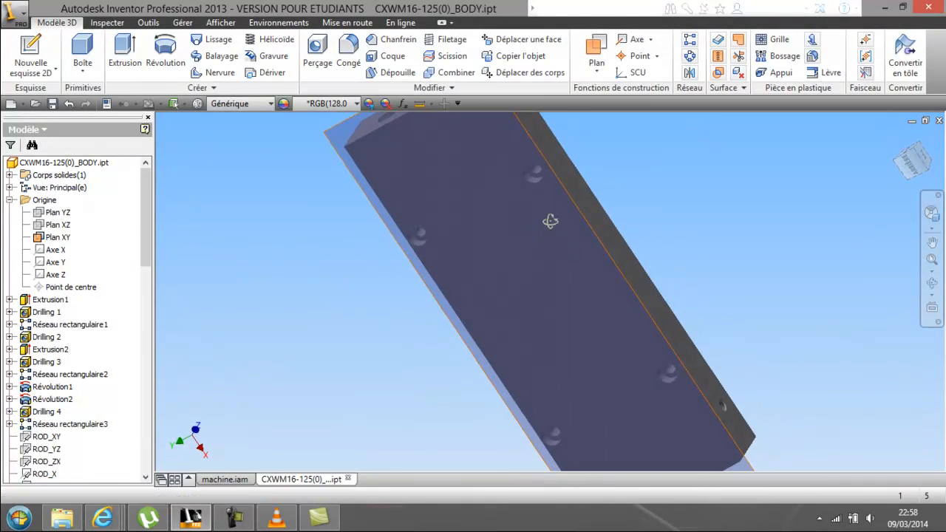
pyautogui.moveTo(499, 270); pyautogui.dragTo(581, 258)
pyautogui.rightClick(569, 257)
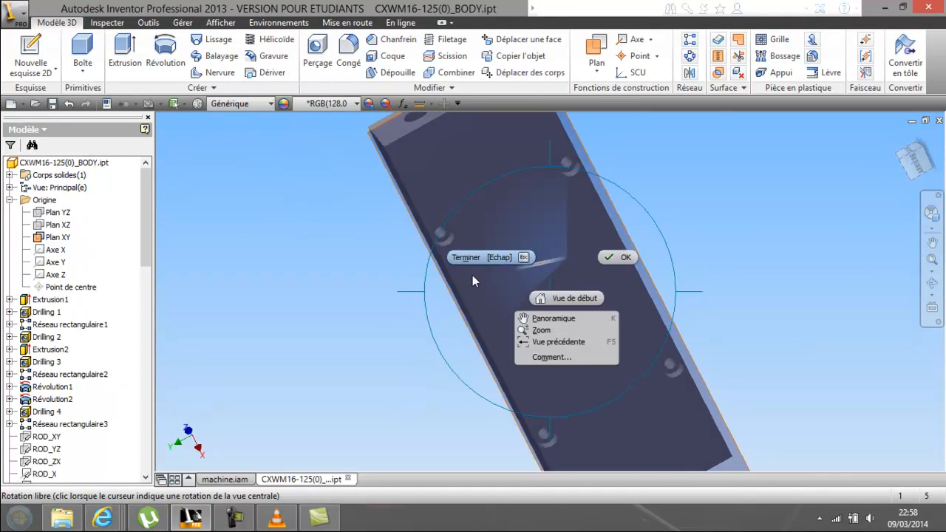
pyautogui.click(468, 255)
pyautogui.moveTo(468, 255); pyautogui.dragTo(504, 367, button='middle')
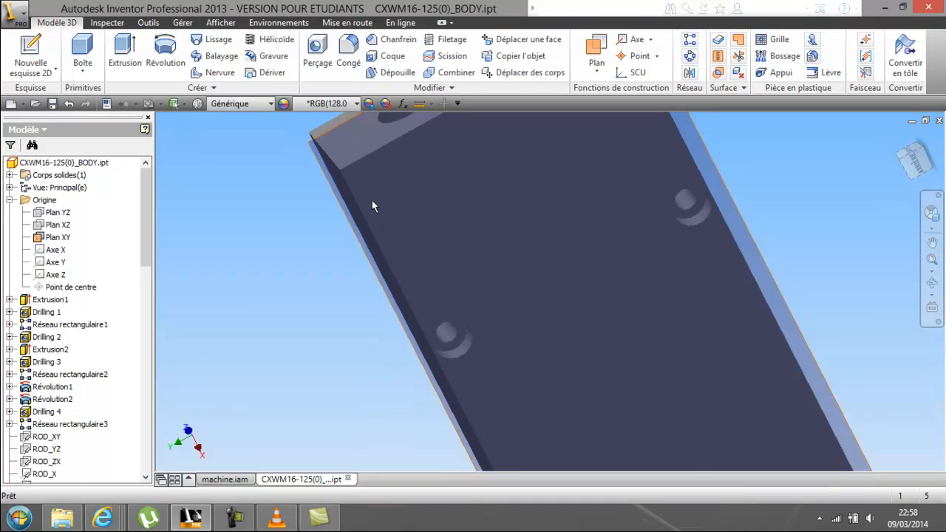
pyautogui.scroll(3, 372, 209)
pyautogui.rightClick(311, 224)
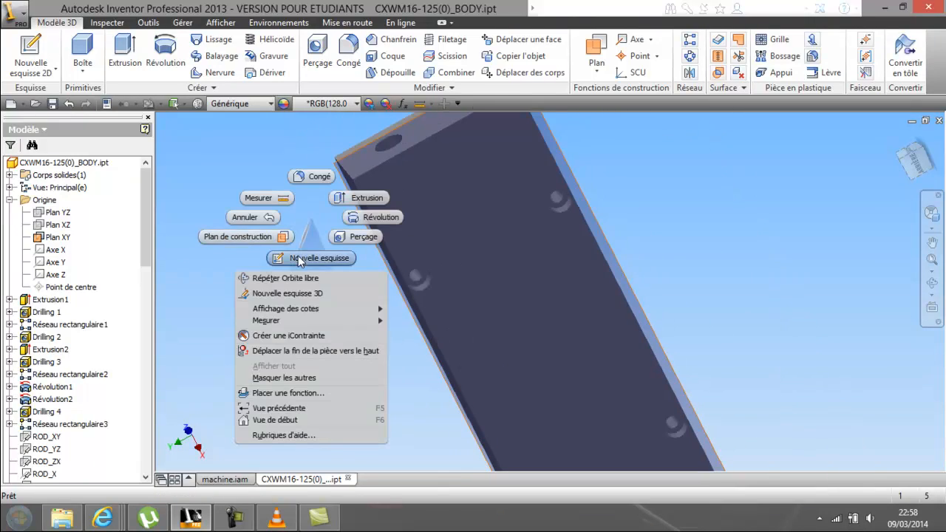
pyautogui.click(399, 252)
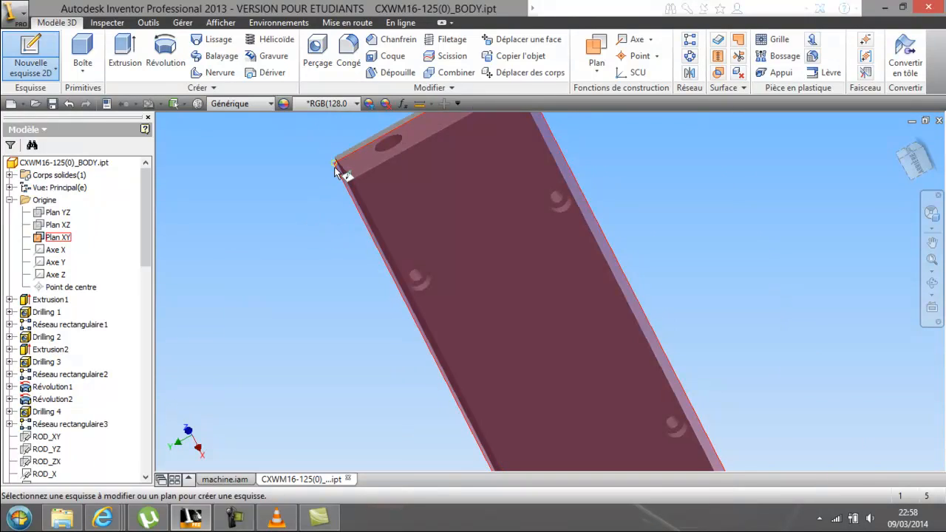
pyautogui.click(334, 170)
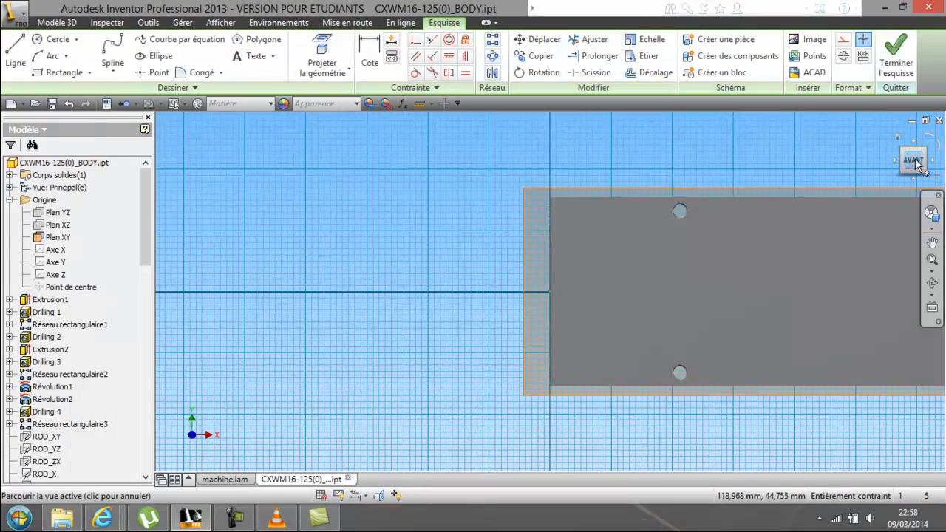
# Step: Project the body's bottom face outline and its four mounting holes into the sketch, and finish the sketch
pyautogui.moveTo(633, 264)
pyautogui.keyDown('shift'); pyautogui.mouseDown(button='middle')
pyautogui.moveTo(623, 210)
pyautogui.moveTo(578, 263)
pyautogui.moveTo(591, 258)
pyautogui.moveTo(594, 242)
pyautogui.moveTo(576, 242)
pyautogui.mouseUp(button='middle'); pyautogui.keyUp('shift')
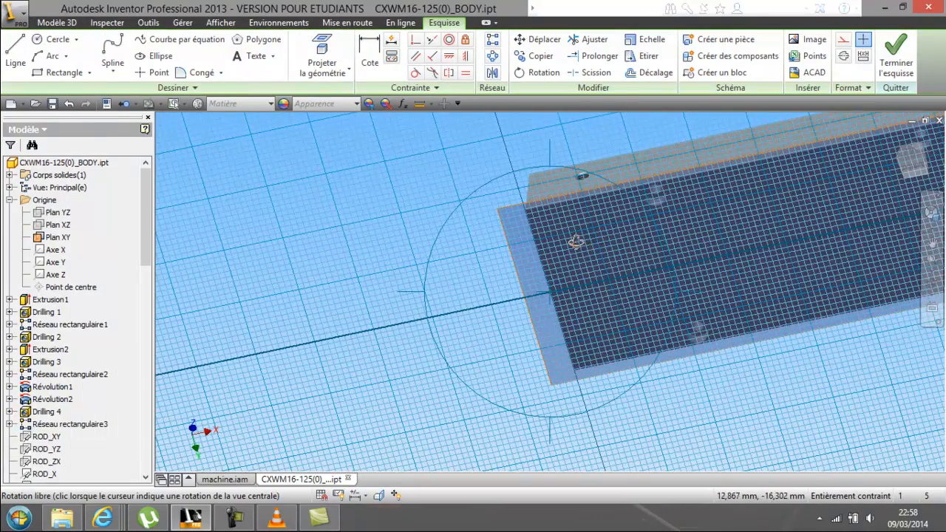
pyautogui.rightClick(576, 241)
pyautogui.click(476, 244)
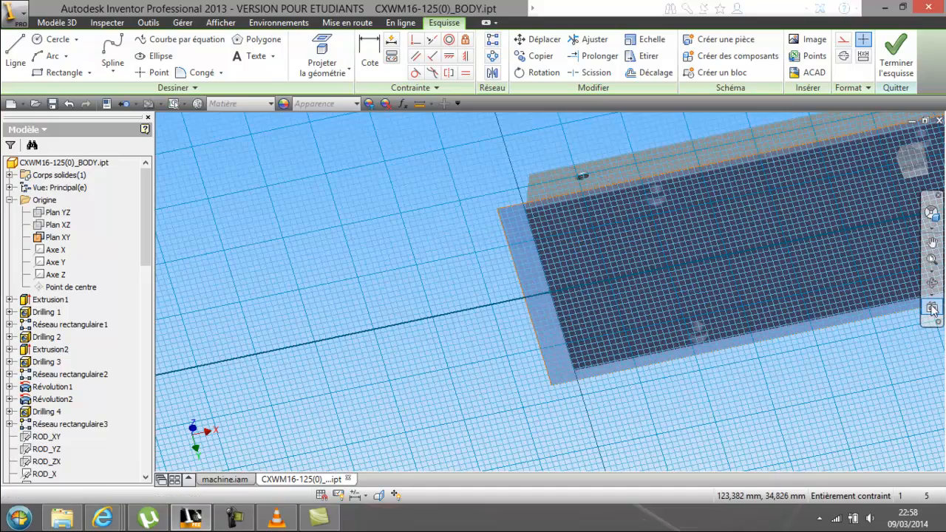
pyautogui.click(932, 308)
pyautogui.click(797, 274)
pyautogui.click(728, 277)
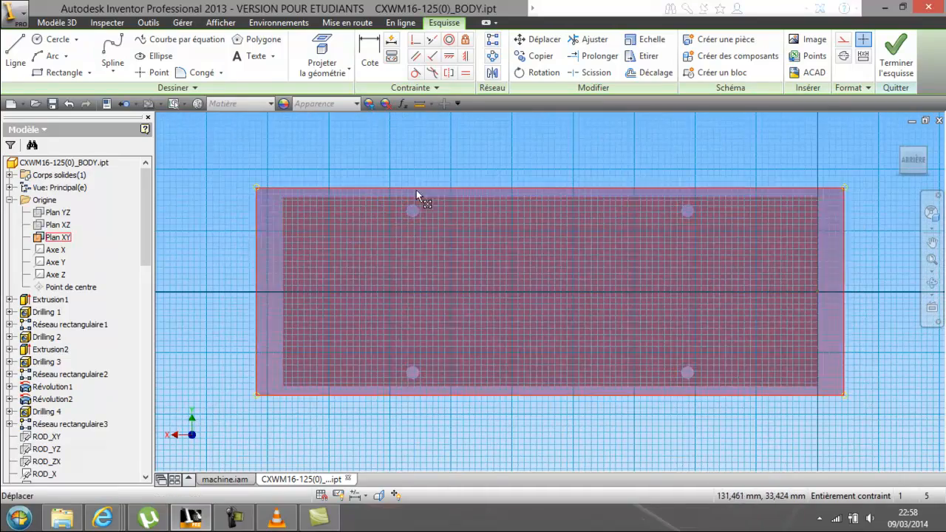
pyautogui.click(337, 67)
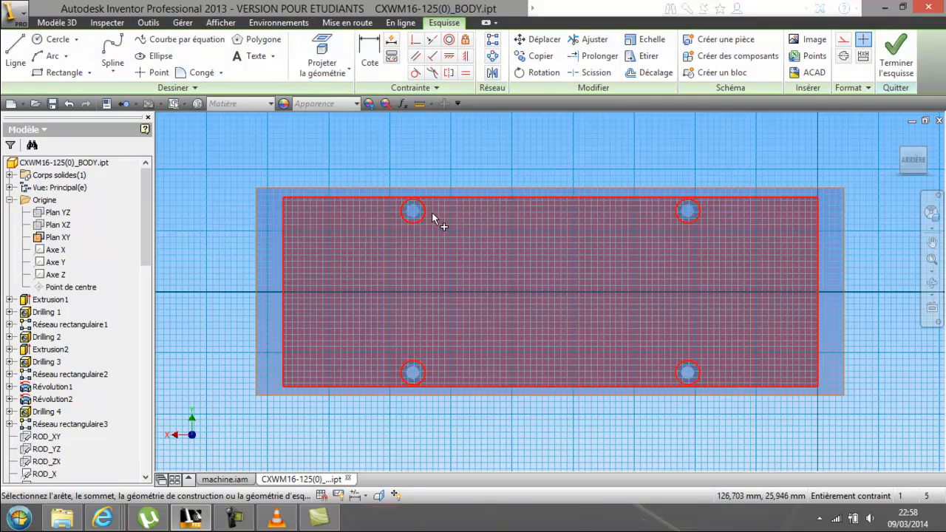
pyautogui.click(414, 219)
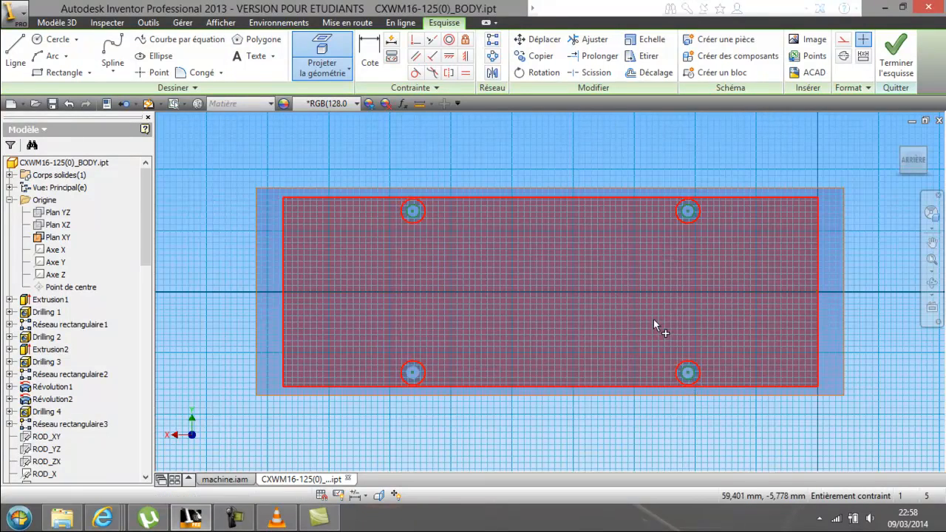
pyautogui.click(895, 72)
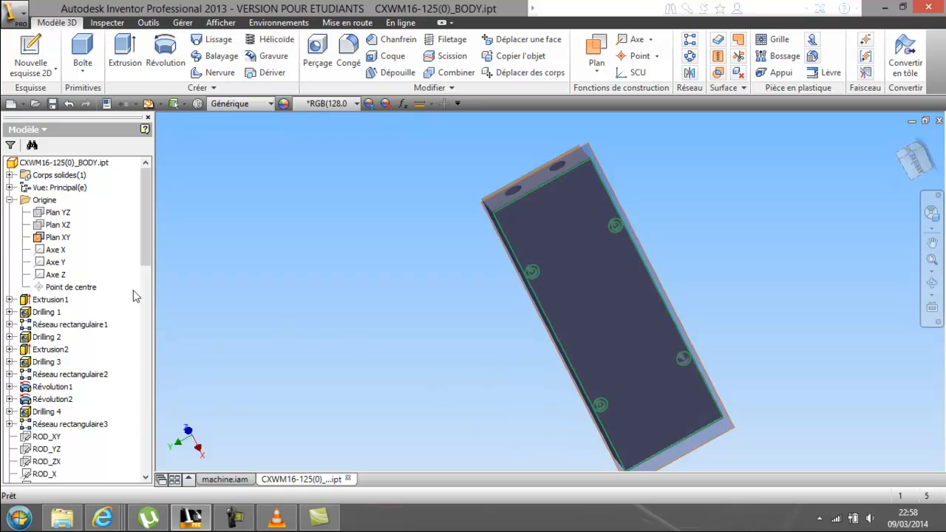
# Step: Copy the projected sketch Esquisse10 from the end of the body part's model tree
pyautogui.moveTo(150, 242); pyautogui.dragTo(136, 475)
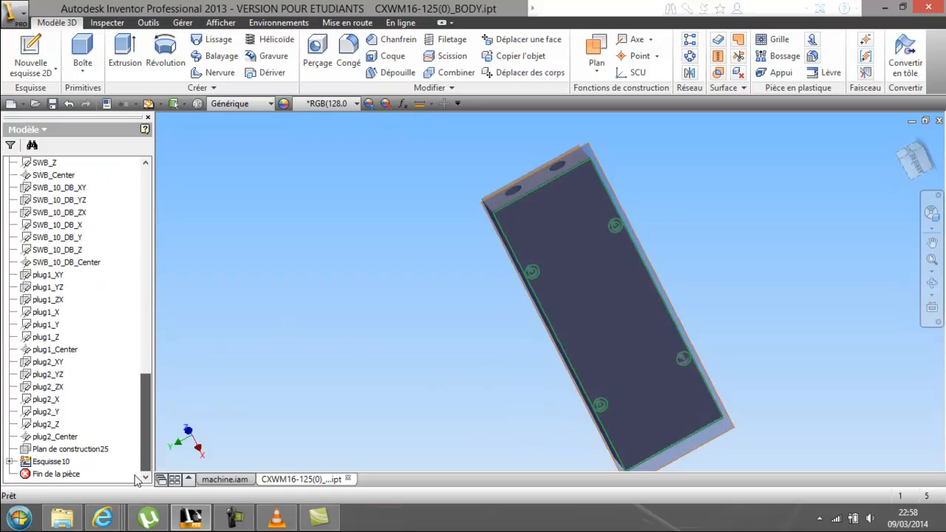
pyautogui.rightClick(59, 464)
pyautogui.click(101, 311)
pyautogui.click(274, 311)
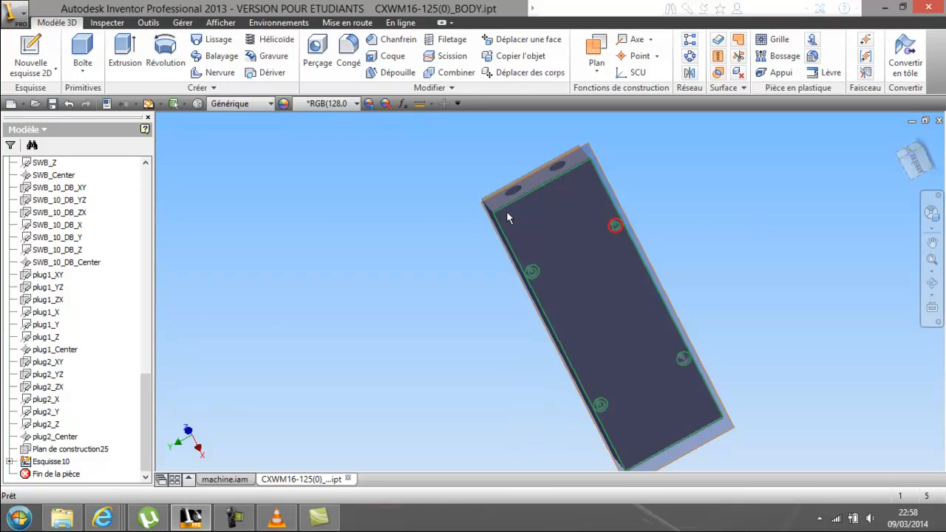
# Step: Close the program, saving the changes to machine.iam and CXWM16-125(0)_BODY.ipt
pyautogui.doubleClick(19, 19)
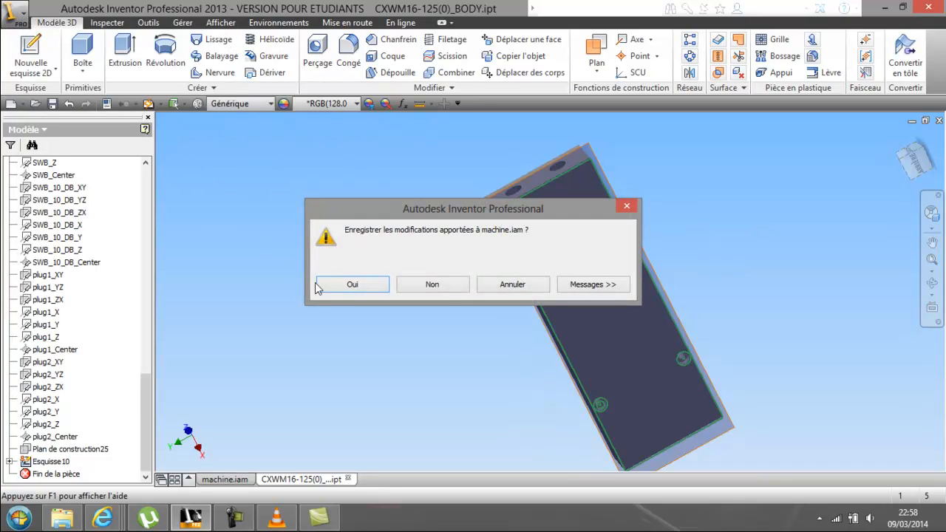
pyautogui.click(353, 286)
pyautogui.click(549, 338)
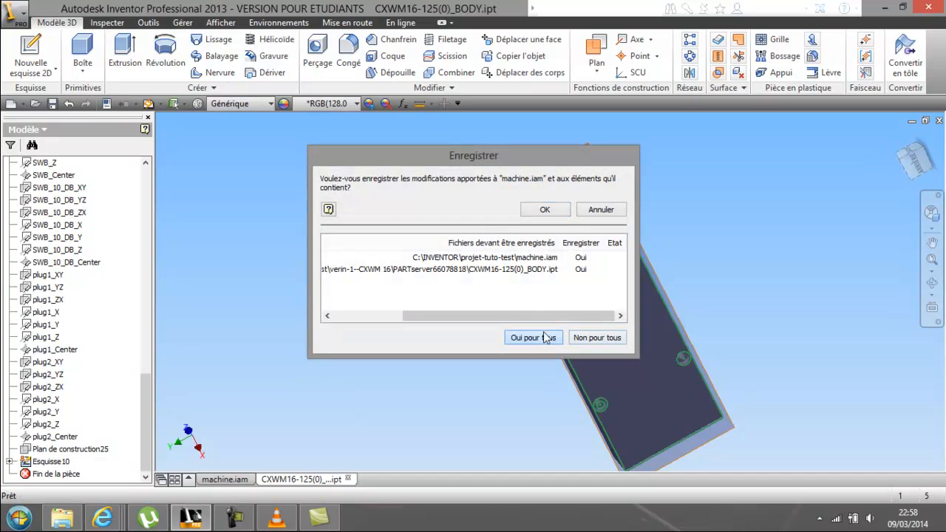
pyautogui.click(544, 210)
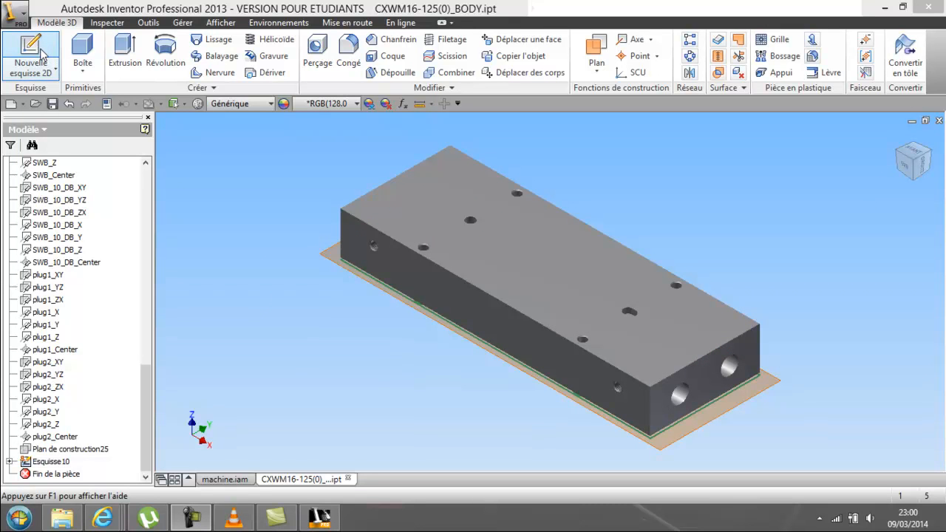
# Step: Create a new part from the Standard.ipt template and start a 2D sketch on its horizontal XZ plane
pyautogui.click(14, 12)
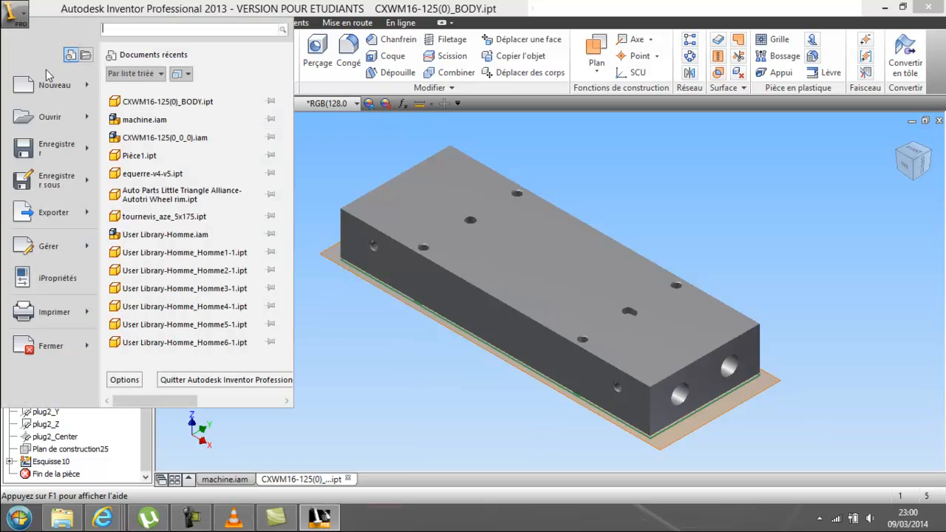
pyautogui.click(66, 90)
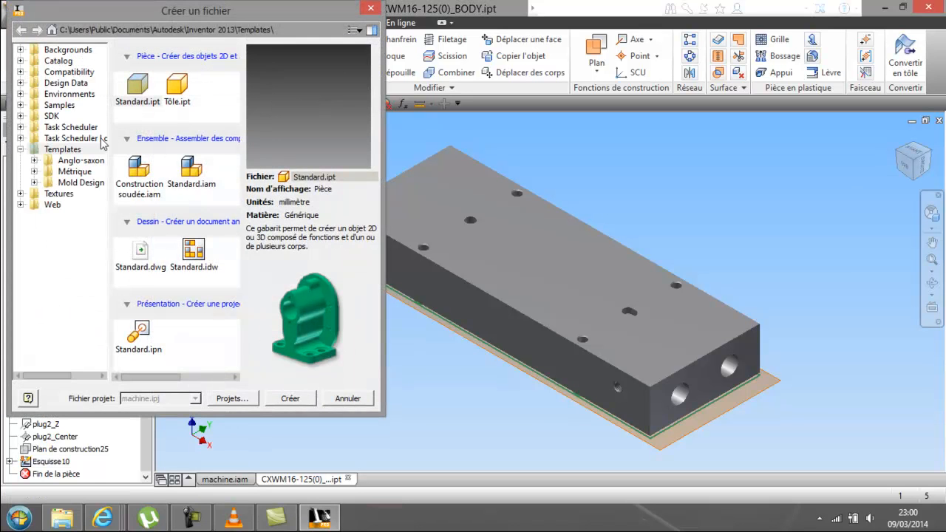
pyautogui.doubleClick(139, 87)
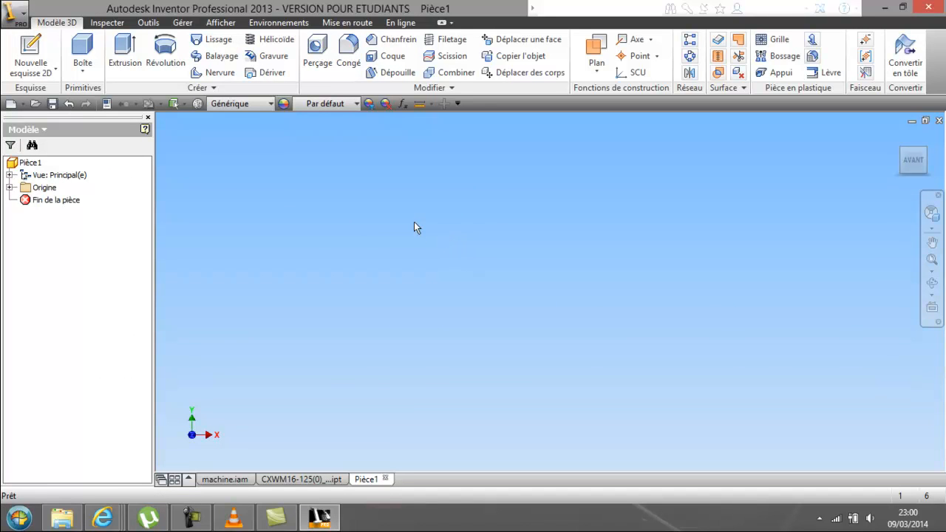
pyautogui.click(32, 62)
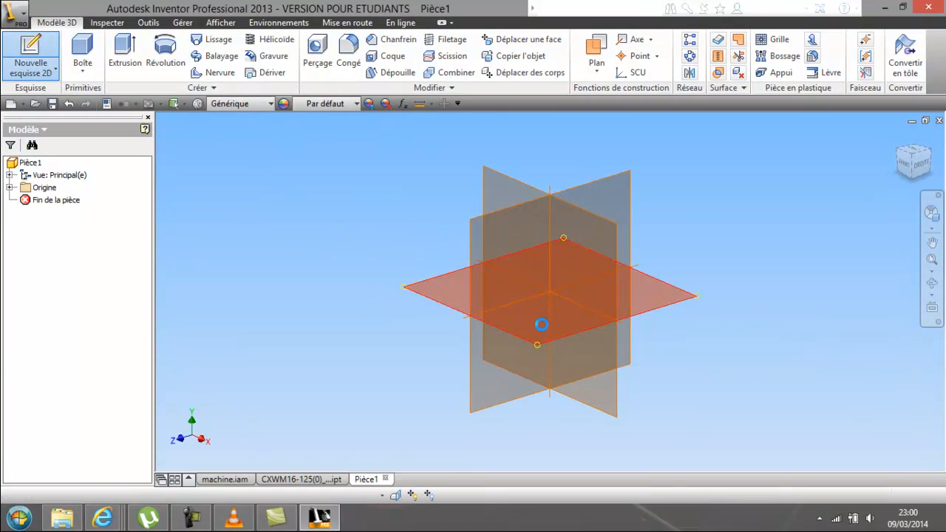
pyautogui.click(540, 327)
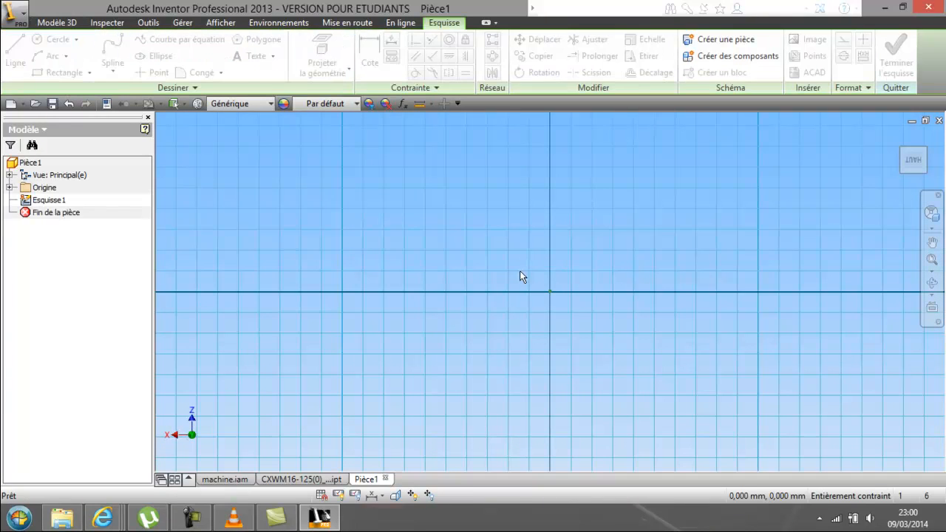
# Step: Copy the sketch Esquisse10 from the cylinder body part and paste it into the new part's sketch
pyautogui.click(321, 479)
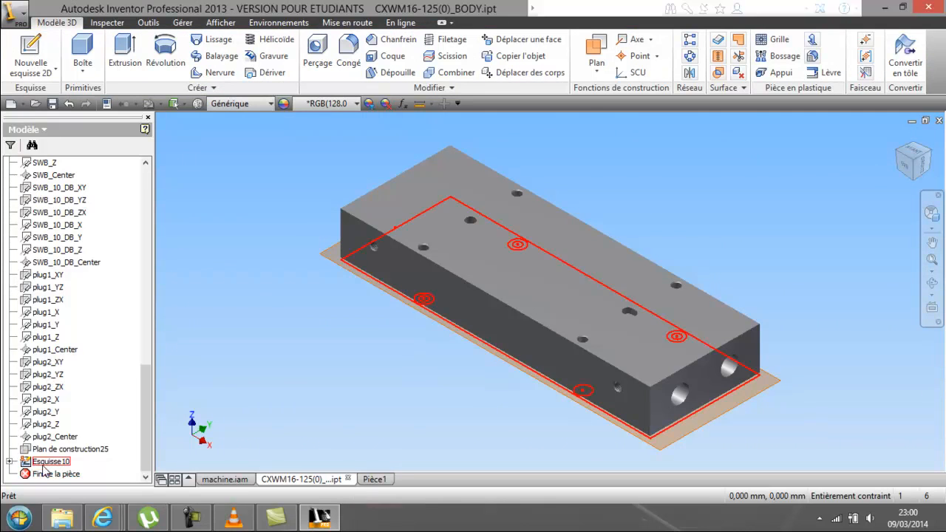
pyautogui.click(375, 480)
pyautogui.rightClick(458, 220)
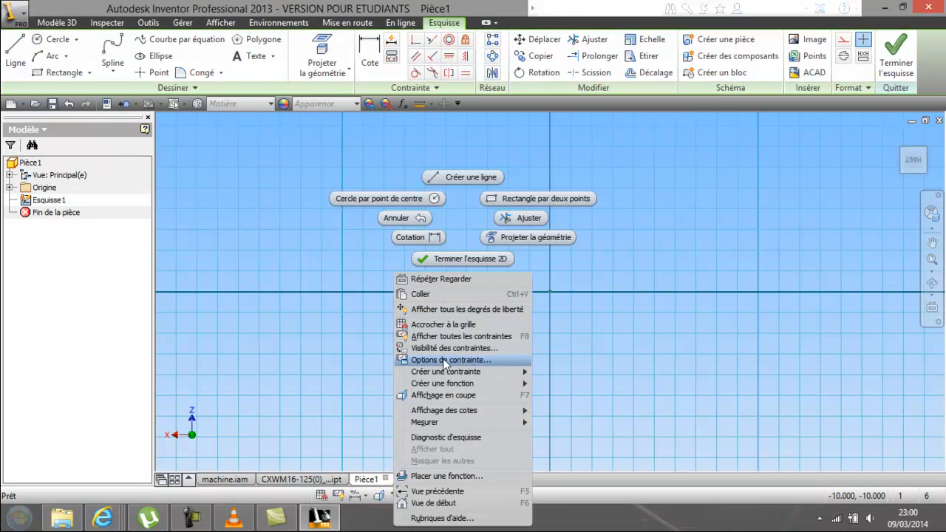
pyautogui.click(435, 296)
pyautogui.scroll(7, 437, 294)
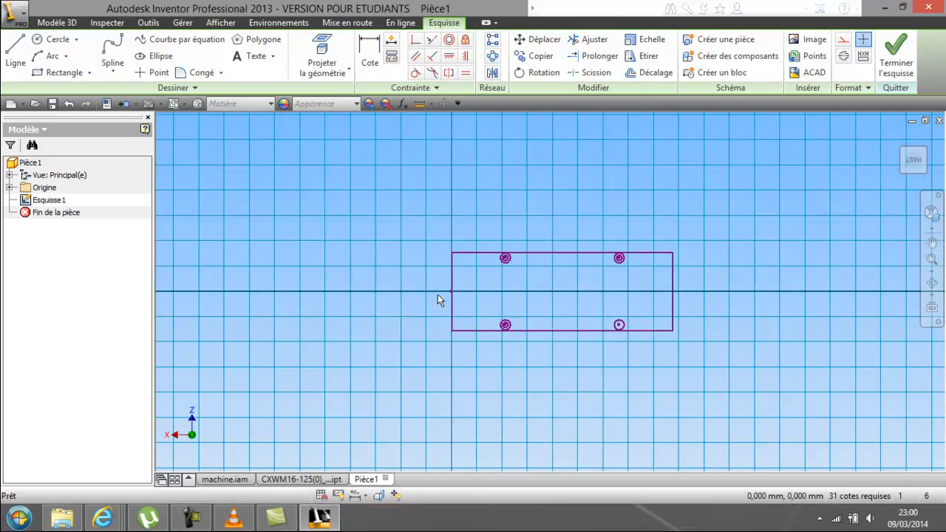
pyautogui.moveTo(477, 291); pyautogui.dragTo(361, 300, button='middle')
pyautogui.scroll(-3, 613, 274)
pyautogui.moveTo(608, 281); pyautogui.dragTo(707, 256, button='middle')
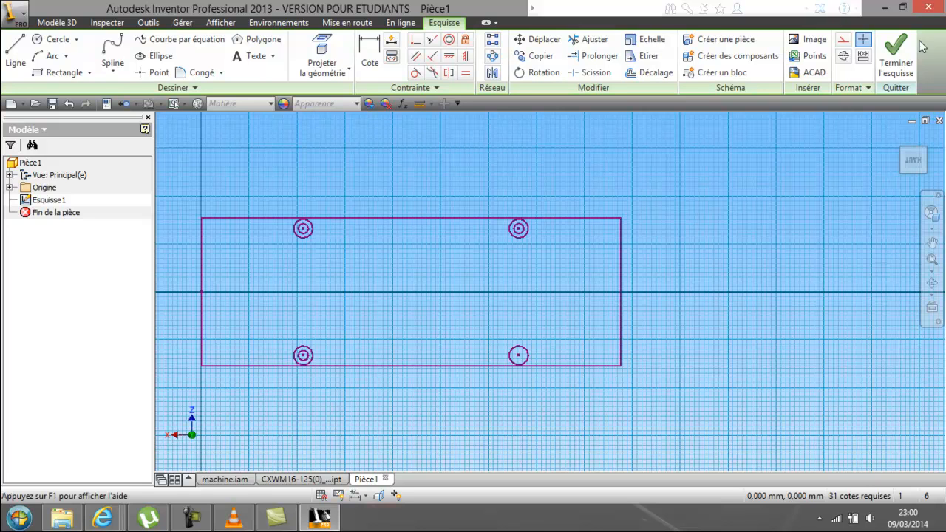
# Step: Finish the new part's pasted sketch Esquisse1 and delete it
pyautogui.click(903, 55)
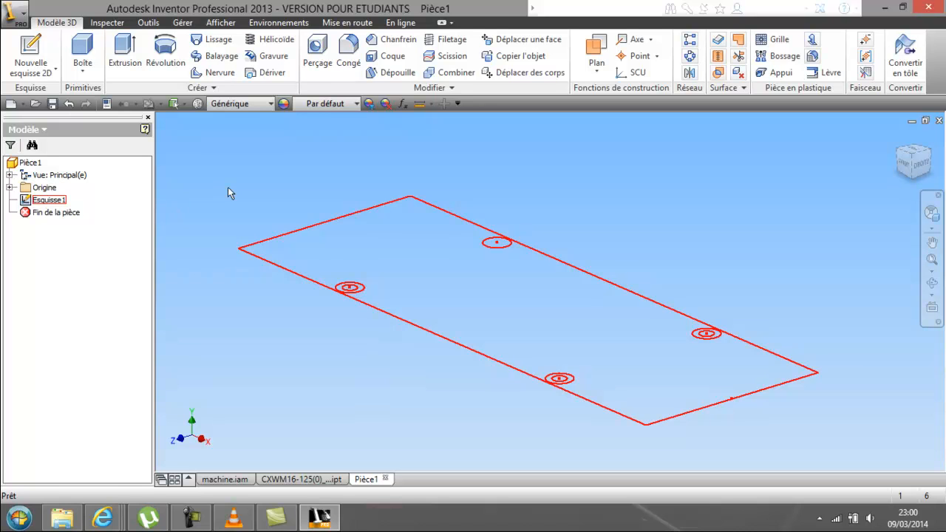
pyautogui.click(48, 200)
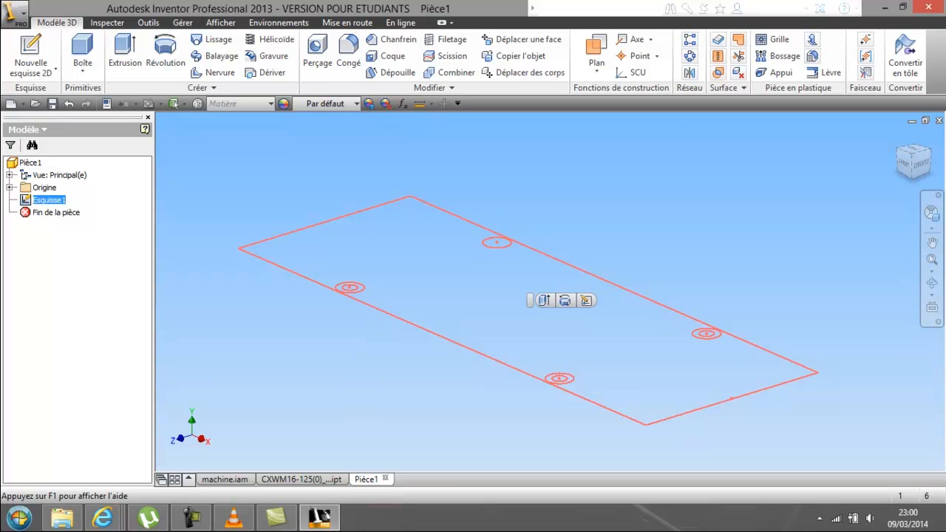
pyautogui.click(585, 210)
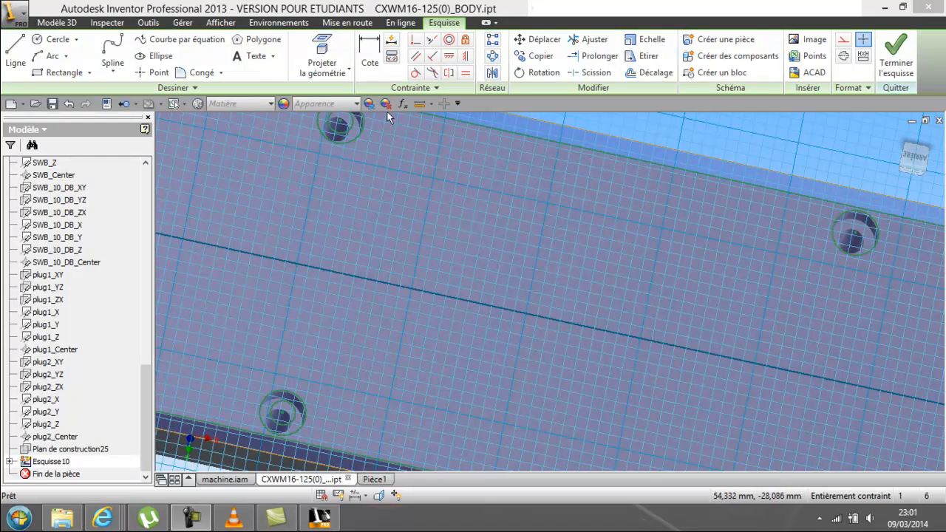
# Step: Project the missing inner circle of the fourth hole into the body part's sketch Esquisse10 and finish the sketch
pyautogui.press('p')
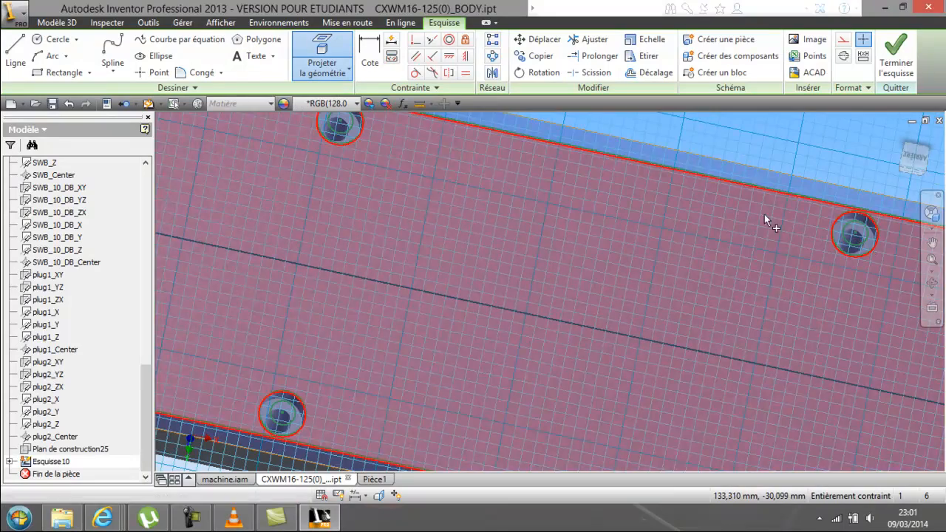
pyautogui.scroll(-5, 671, 152)
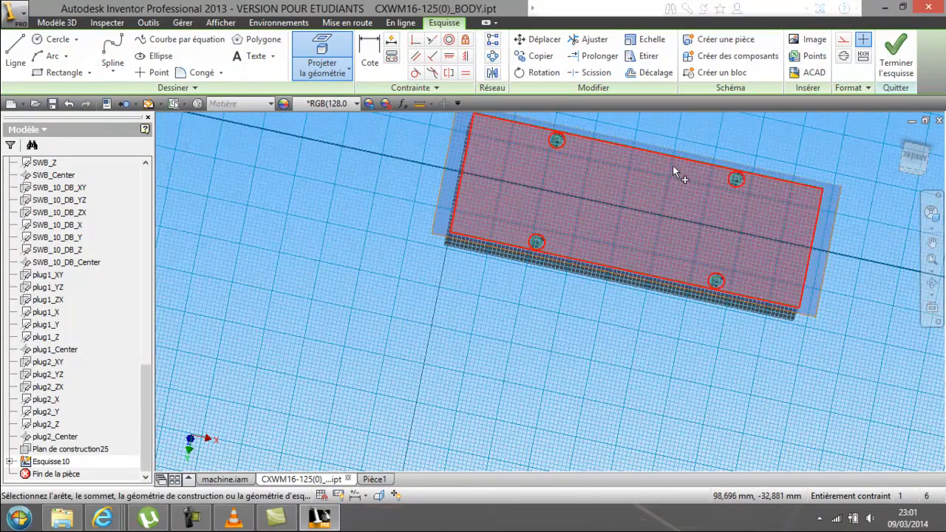
pyautogui.click(899, 60)
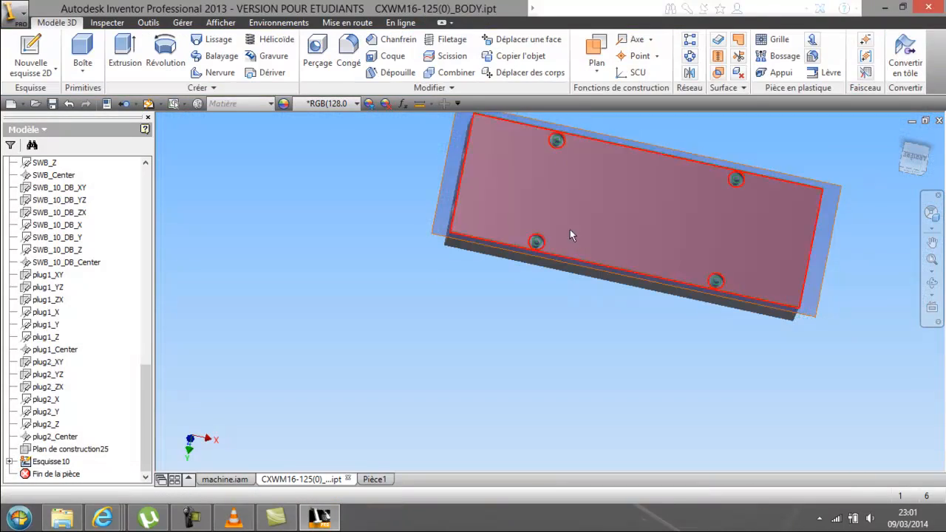
# Step: Copy the body part's Esquisse10 and paste it into a new 2D sketch on the horizontal XZ plane of Pièce1
pyautogui.rightClick(54, 463)
pyautogui.click(106, 311)
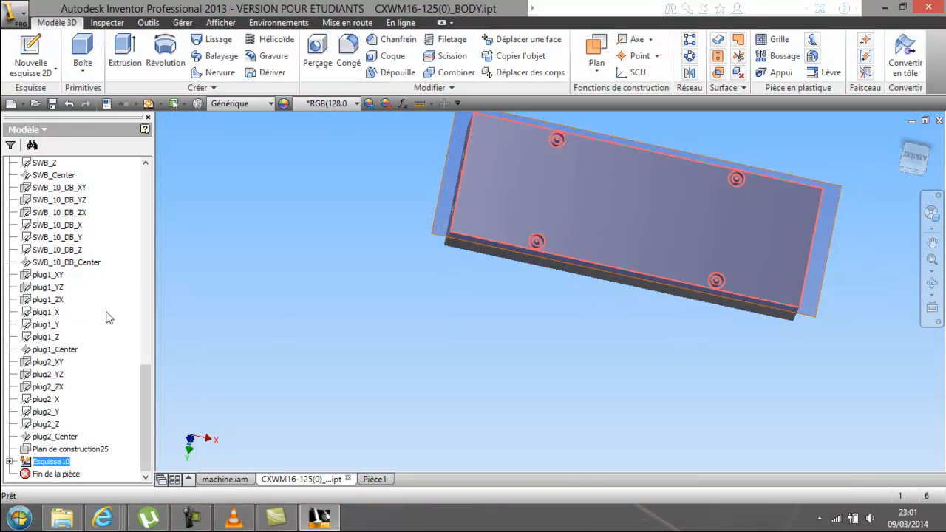
pyautogui.click(374, 478)
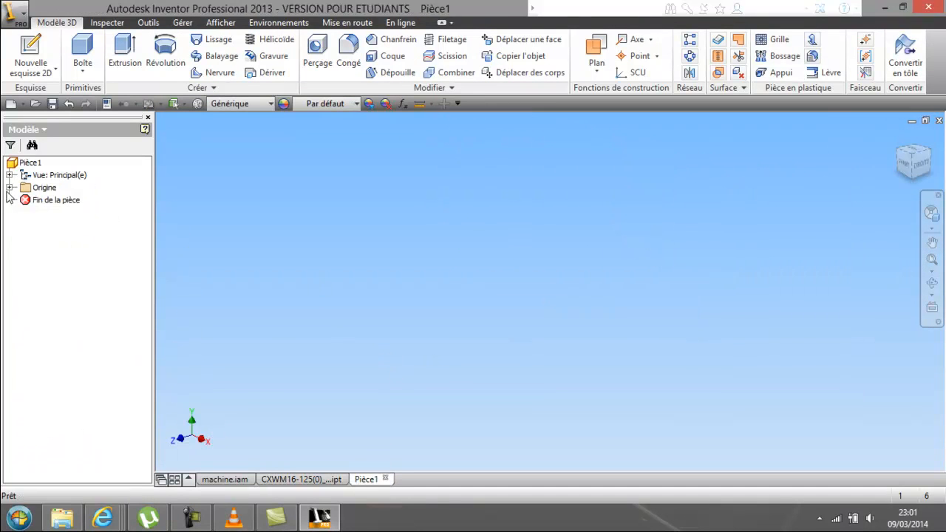
pyautogui.click(30, 54)
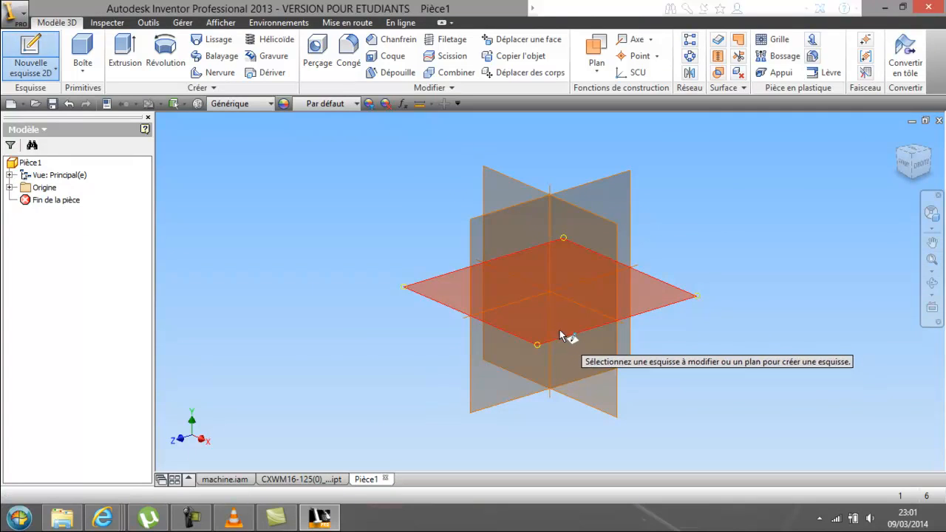
pyautogui.click(551, 319)
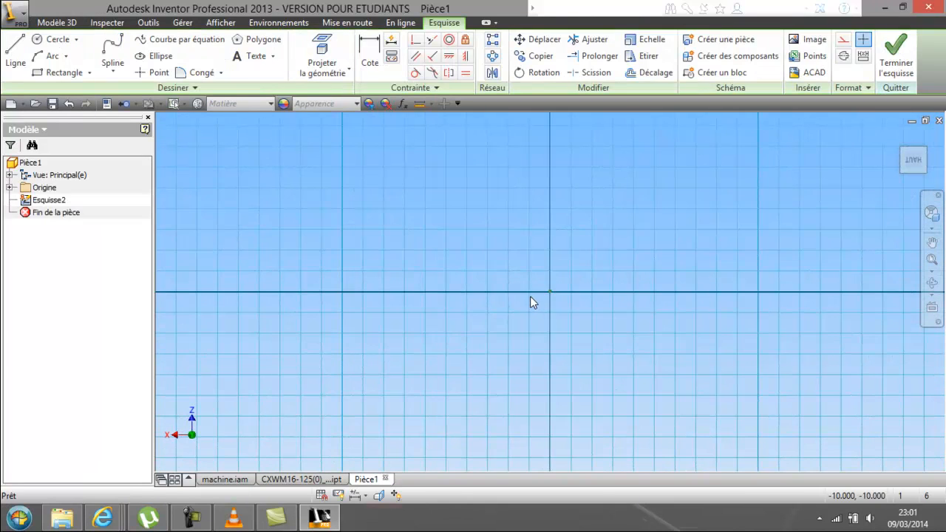
pyautogui.rightClick(531, 296)
pyautogui.click(489, 294)
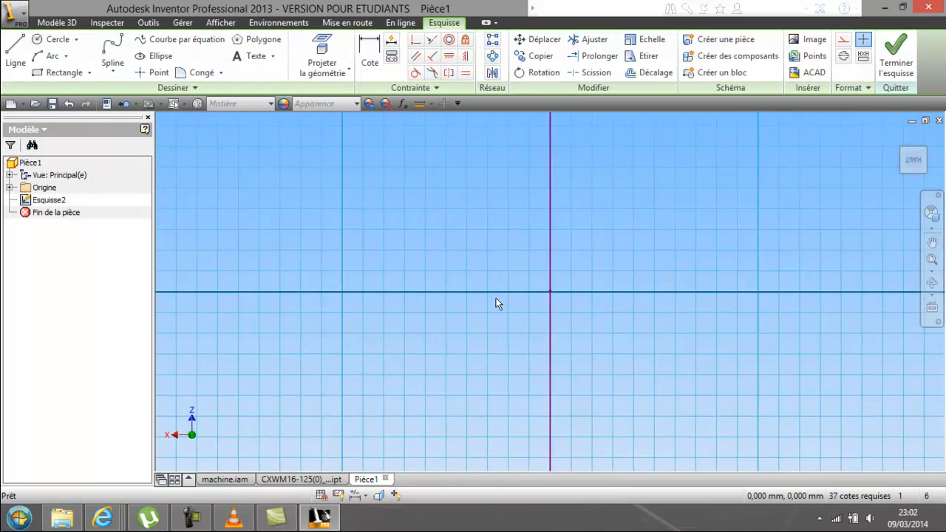
pyautogui.moveTo(317, 311); pyautogui.dragTo(305, 311, button='middle')
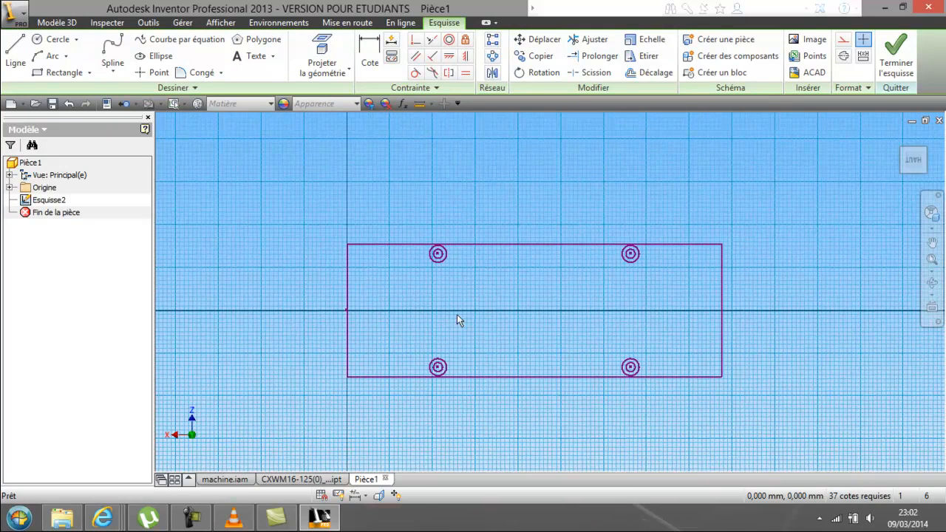
pyautogui.scroll(-3, 491, 281)
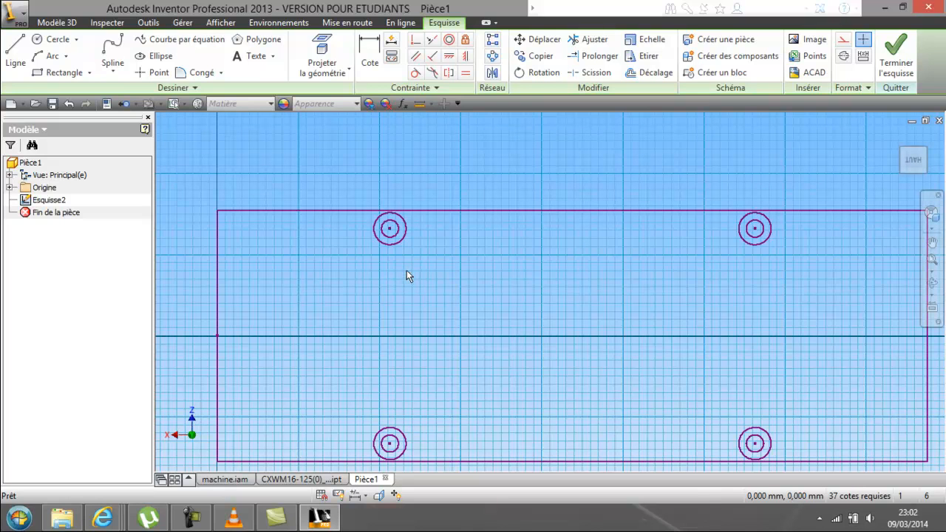
pyautogui.click(396, 242)
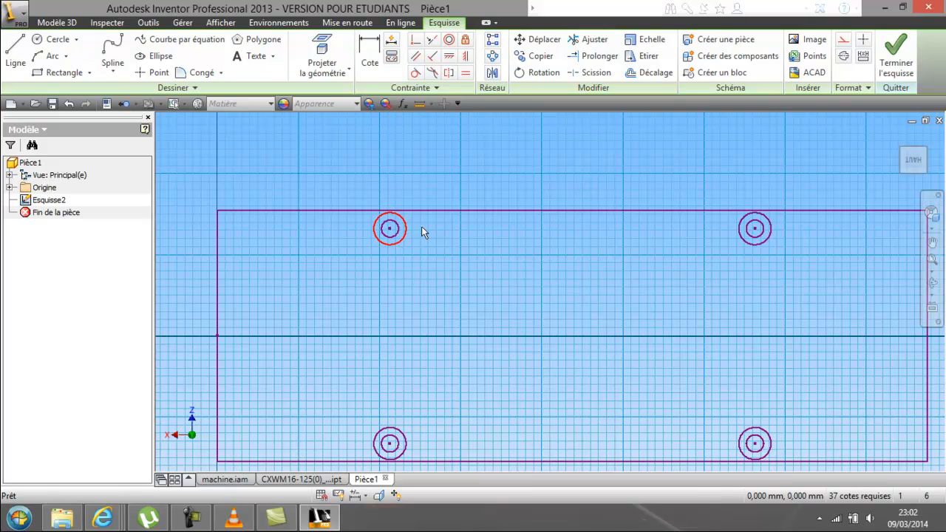
pyautogui.click(592, 42)
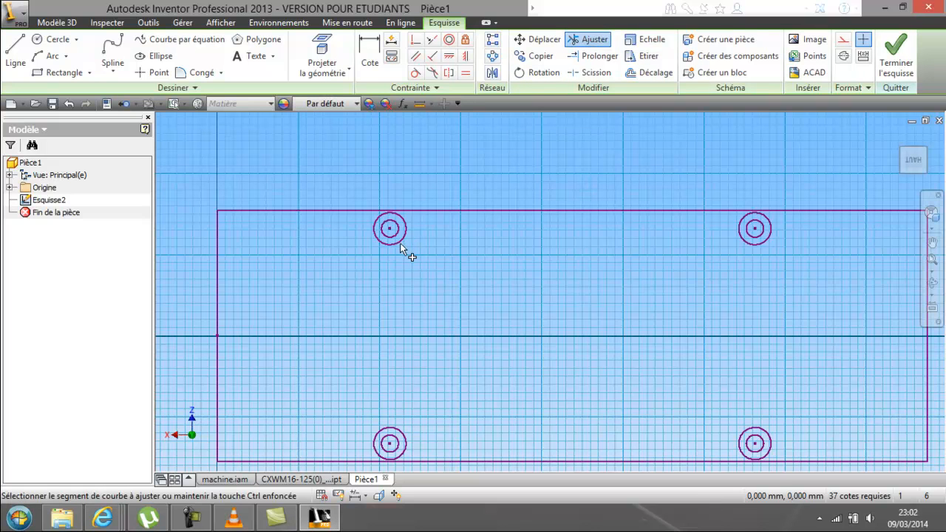
pyautogui.rightClick(397, 268)
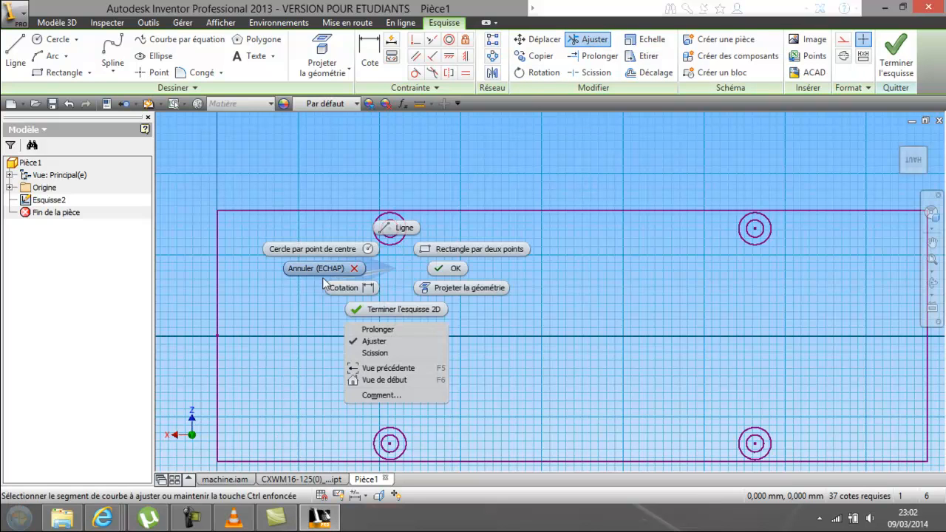
pyautogui.click(301, 269)
# Step: Delete the larger outer circle around each of the four holes, keeping the inner circles
pyautogui.rightClick(406, 250)
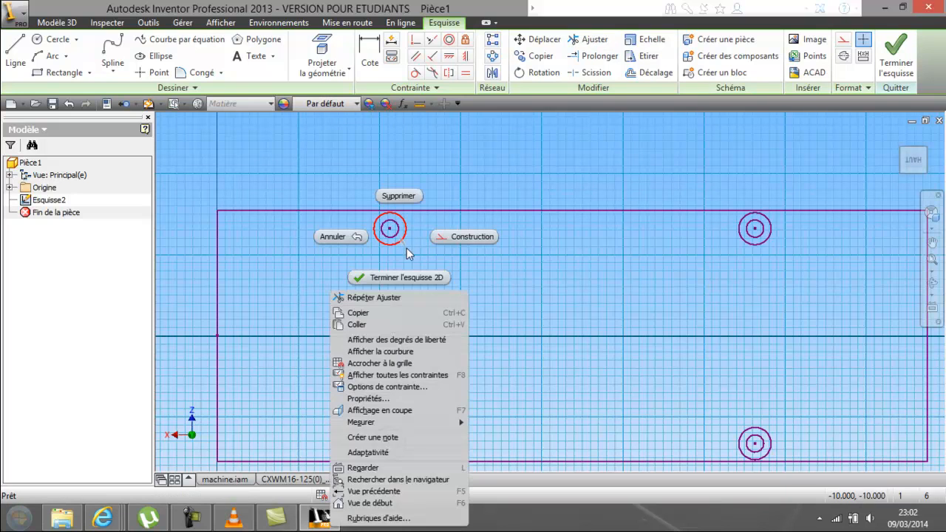
pyautogui.click(405, 200)
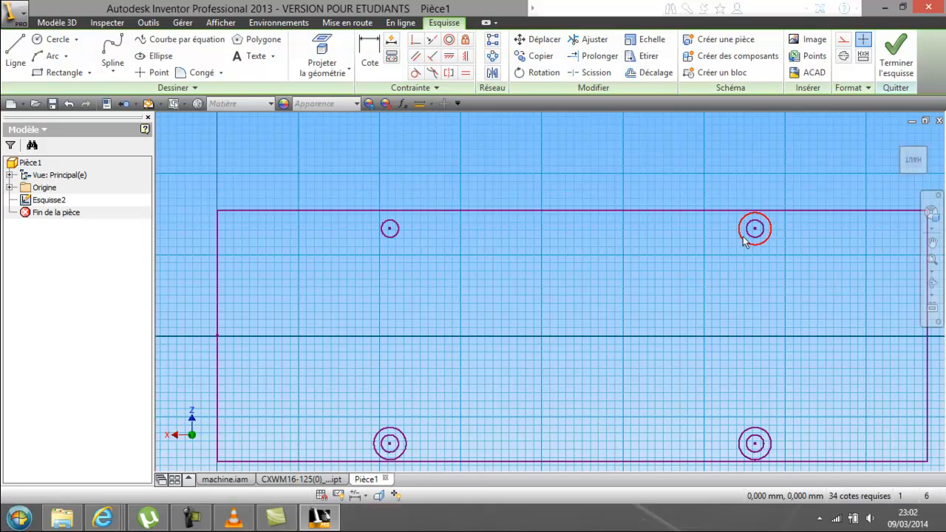
pyautogui.rightClick(757, 249)
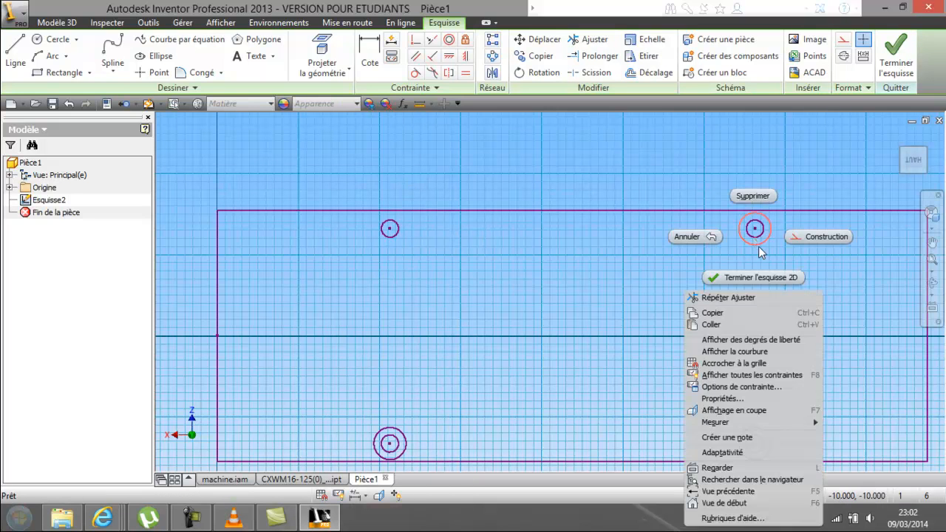
pyautogui.click(750, 196)
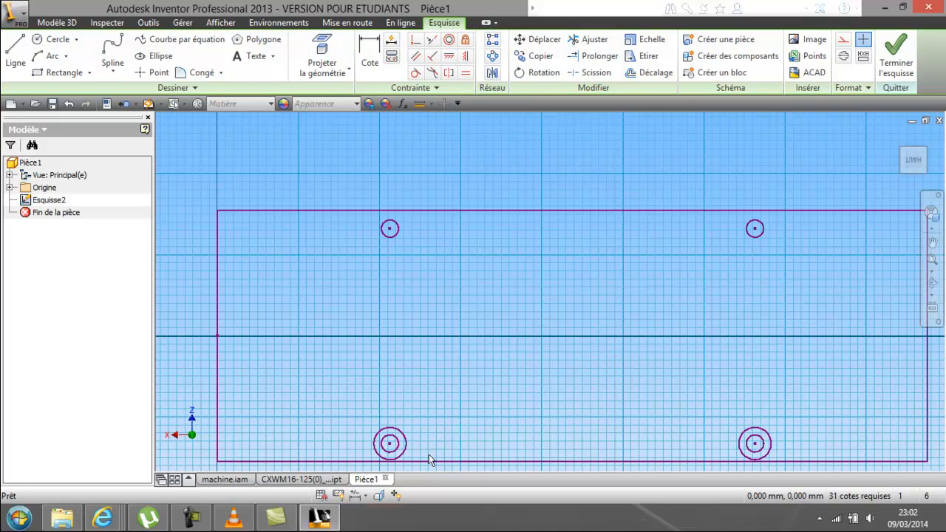
pyautogui.keyDown('ctrl'); pyautogui.click(750, 437); pyautogui.keyUp('ctrl')
pyautogui.rightClick(598, 401)
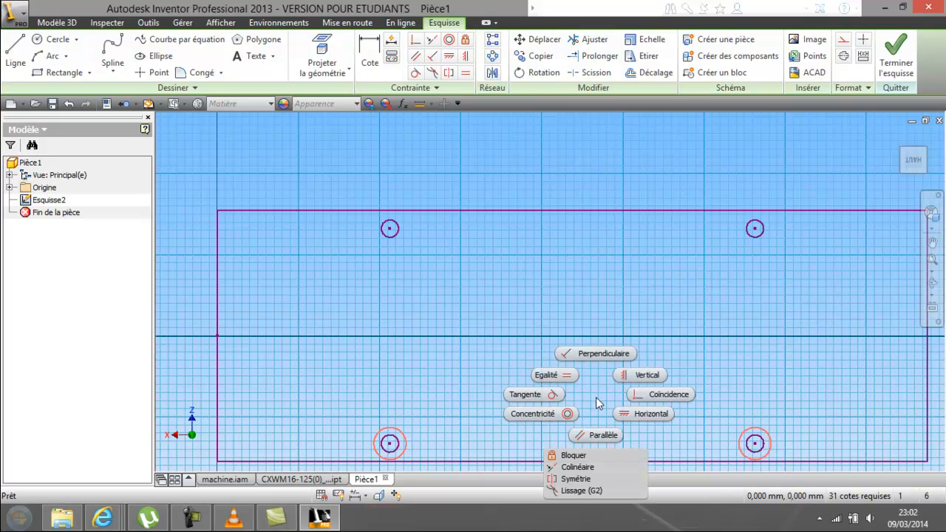
pyautogui.click(458, 414)
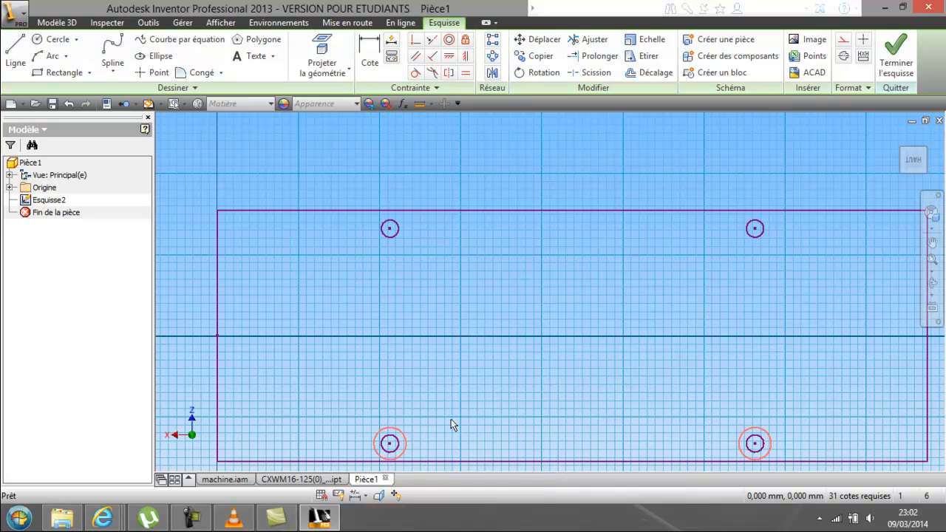
pyautogui.rightClick(451, 418)
pyautogui.click(459, 377)
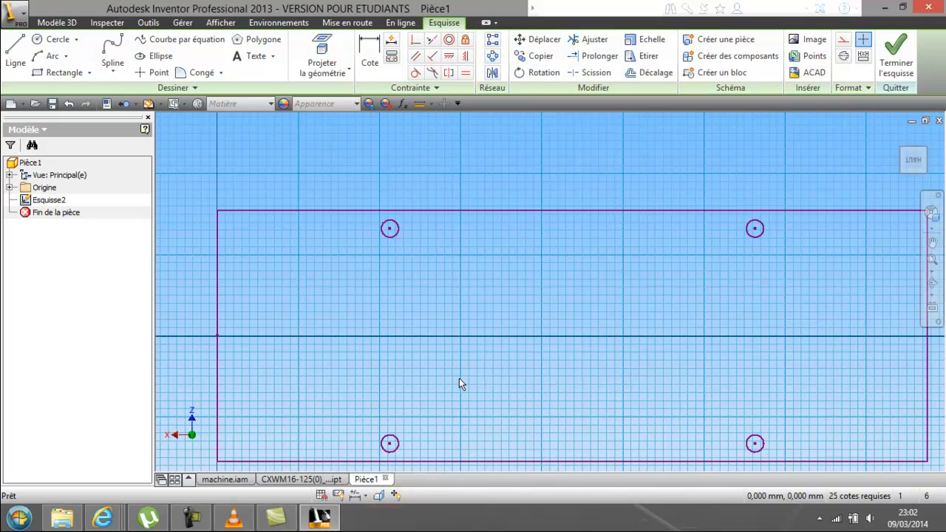
# Step: Finish the sketch and extrude the rectangular profile around its four holes 10 mm upward as a solid
pyautogui.click(895, 56)
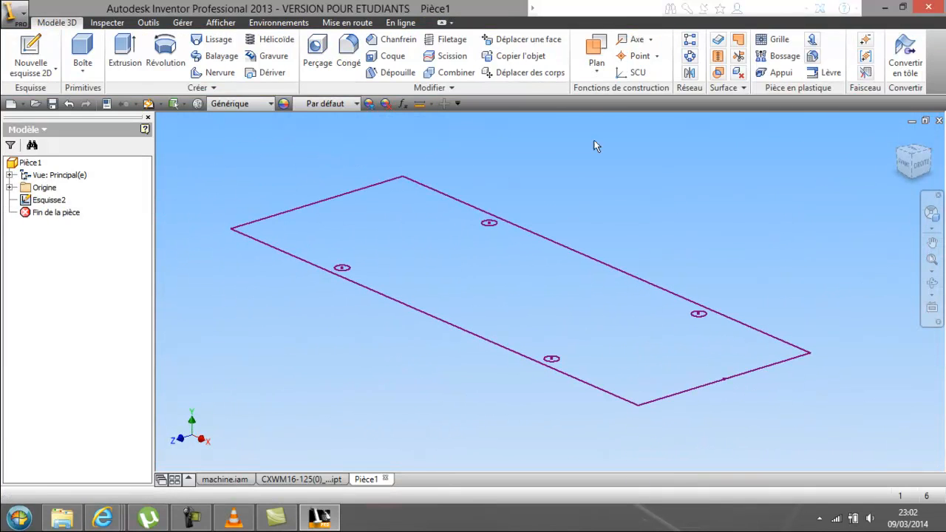
pyautogui.click(125, 55)
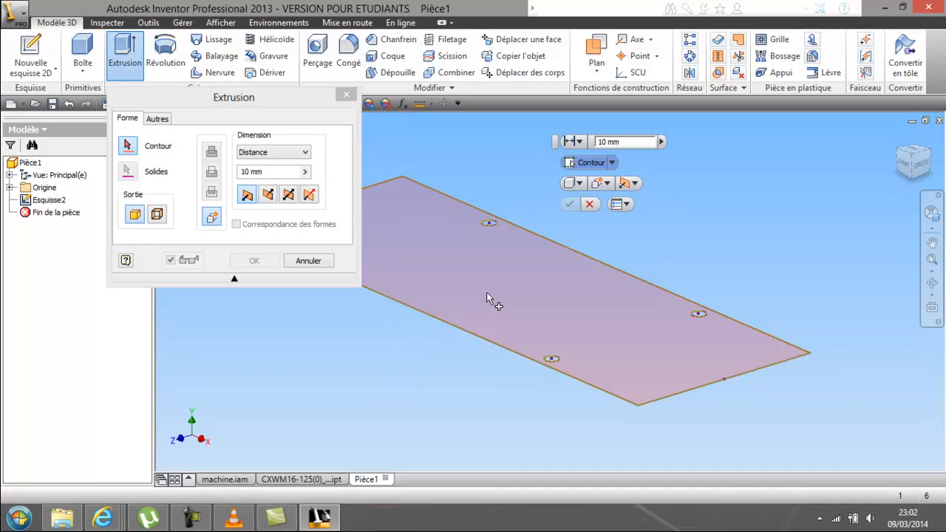
pyautogui.click(487, 293)
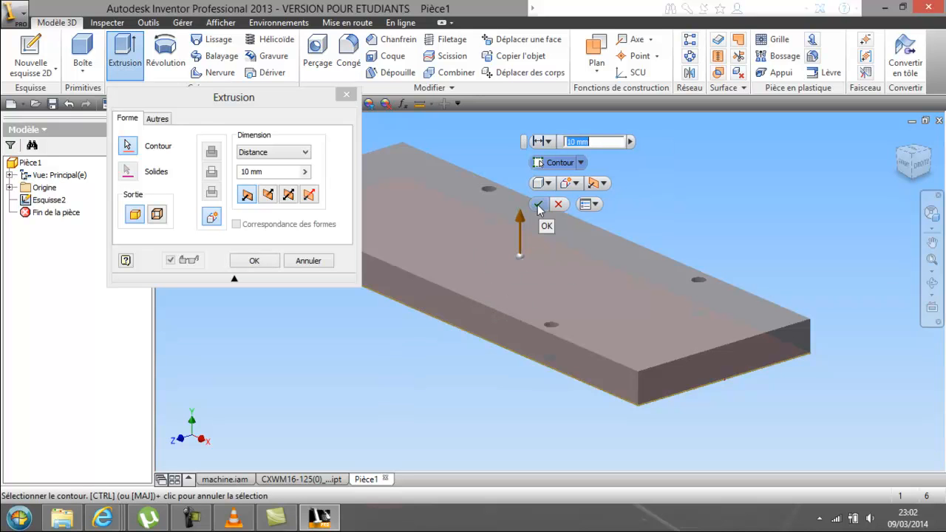
pyautogui.click(268, 197)
pyautogui.click(288, 196)
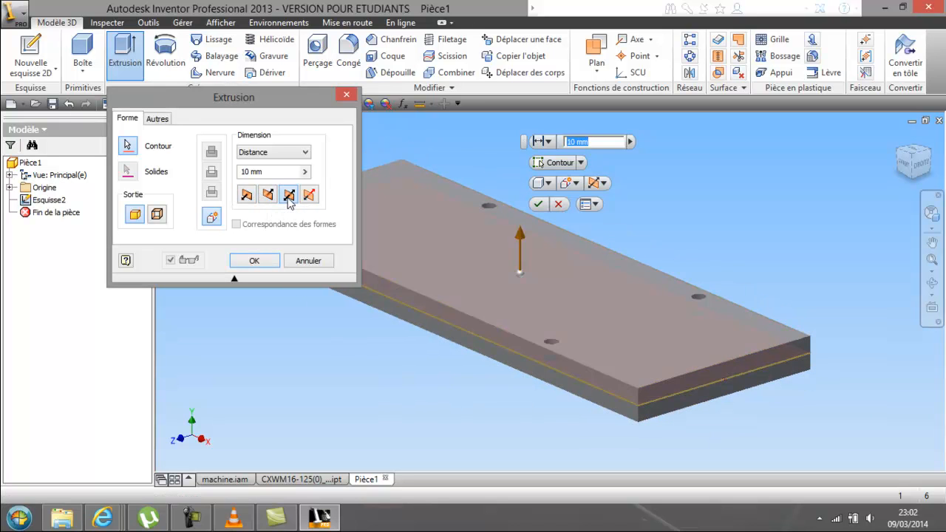
pyautogui.click(247, 195)
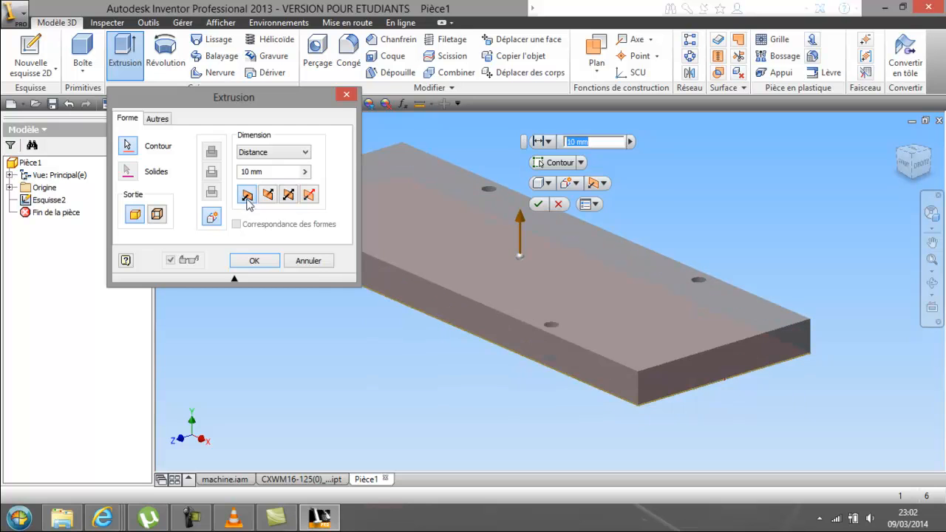
pyautogui.click(255, 263)
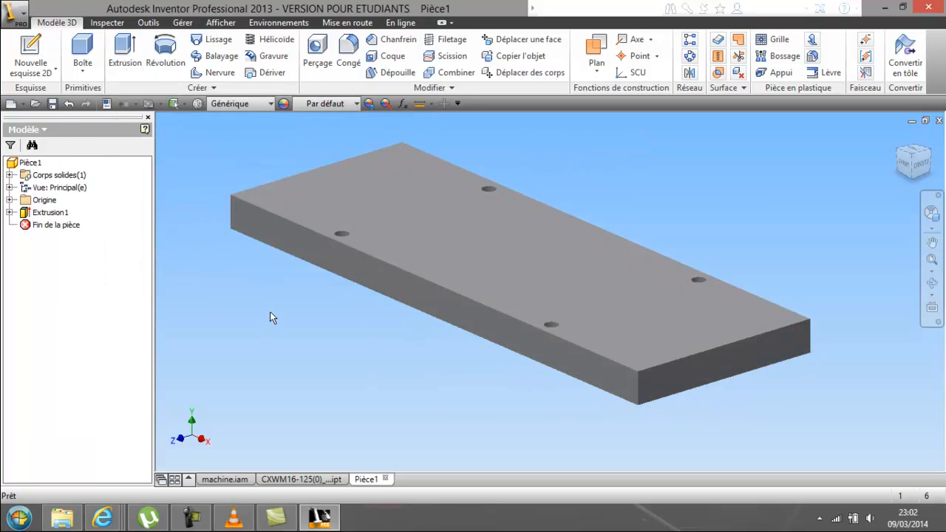
# Step: Save the new part as fixation-v1 in the projet-tuto-test folder
pyautogui.click(53, 104)
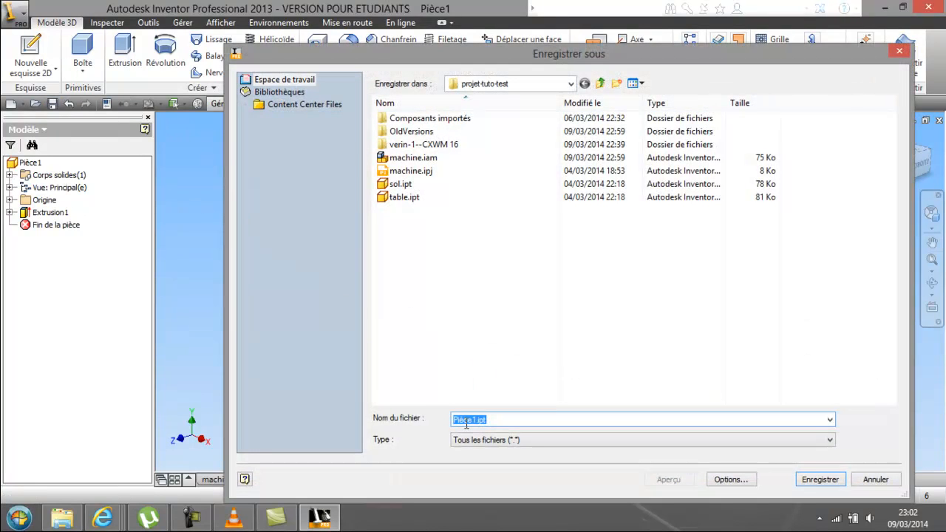
pyautogui.write('fixation-v1')
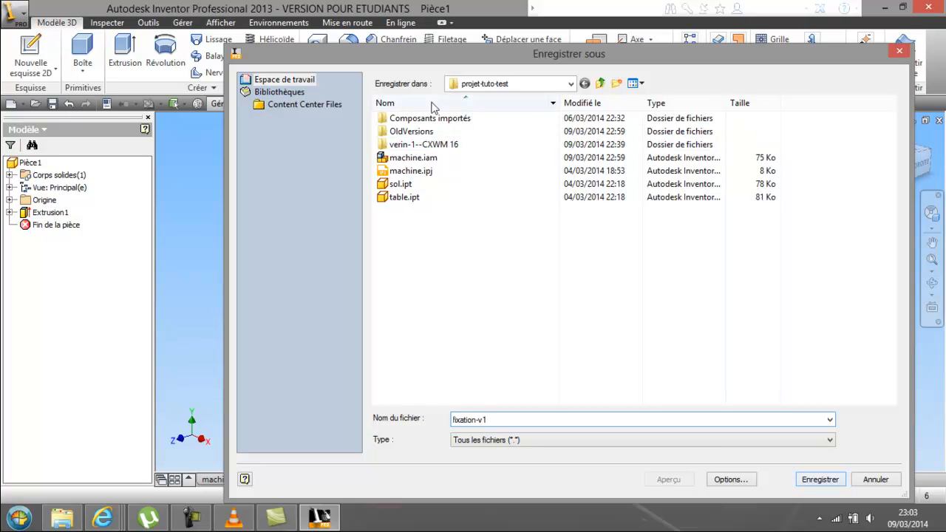
pyautogui.click(827, 483)
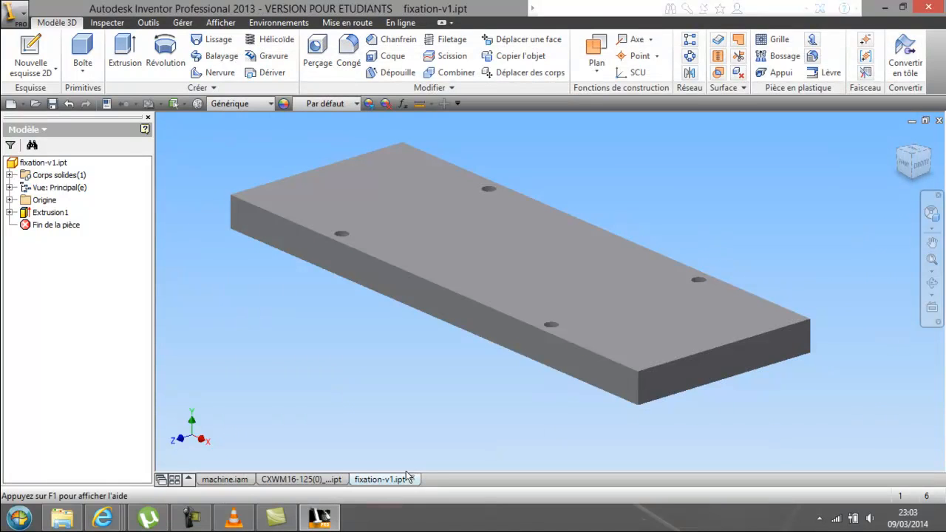
# Step: Check the cylinder in machine.iam, return to fixation-v1.ipt and choose another appearance for the plate
pyautogui.click(237, 479)
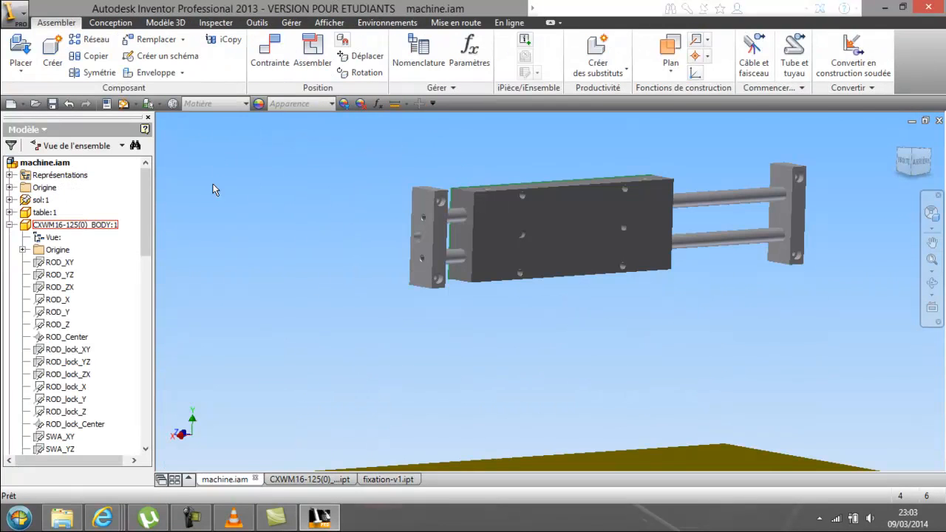
pyautogui.click(387, 478)
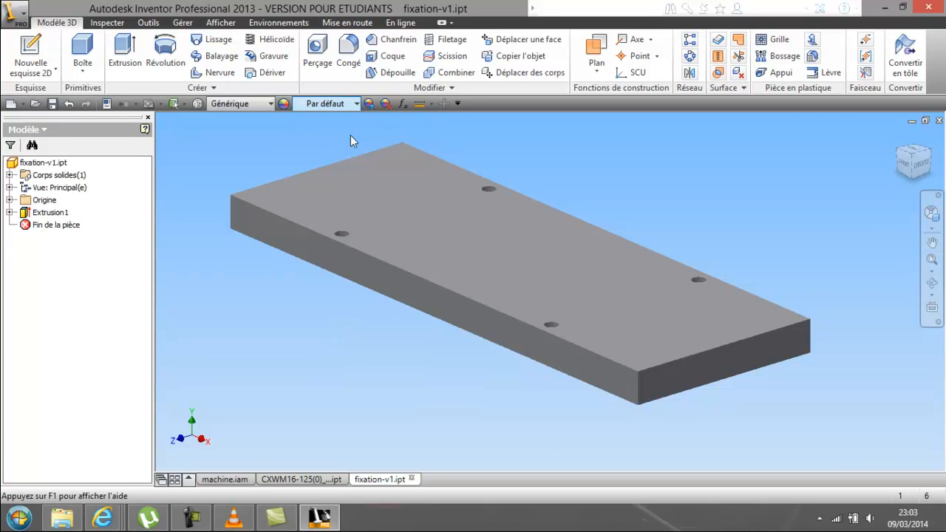
pyautogui.click(356, 103)
pyautogui.scroll(2, 333, 214)
pyautogui.click(328, 219)
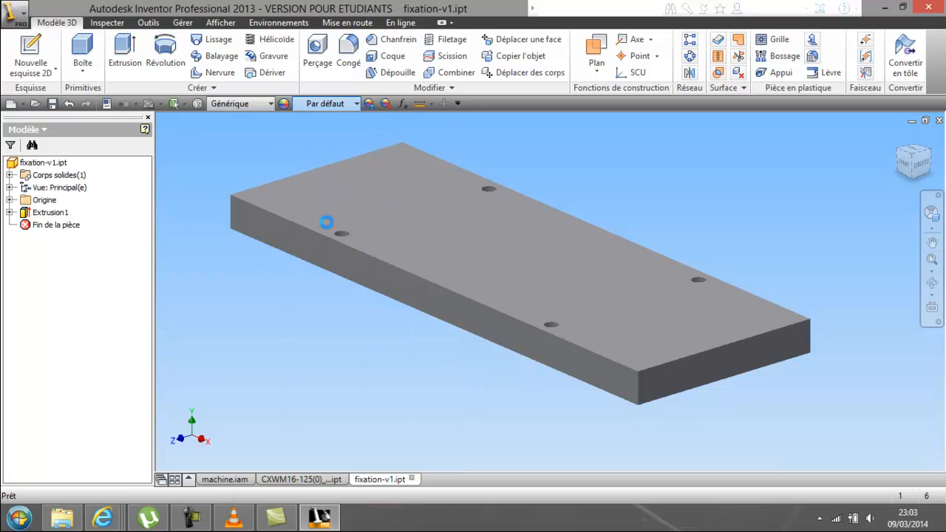
# Step: Apply the Poli brossé appearance to the fixation-v1 plate
pyautogui.click(354, 104)
pyautogui.scroll(2, 329, 207)
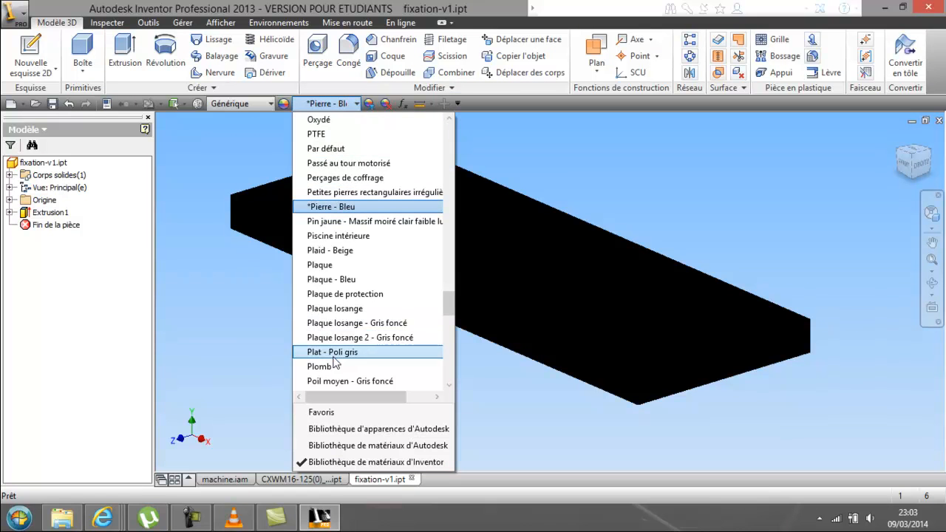
pyautogui.scroll(-3, 334, 358)
pyautogui.click(333, 352)
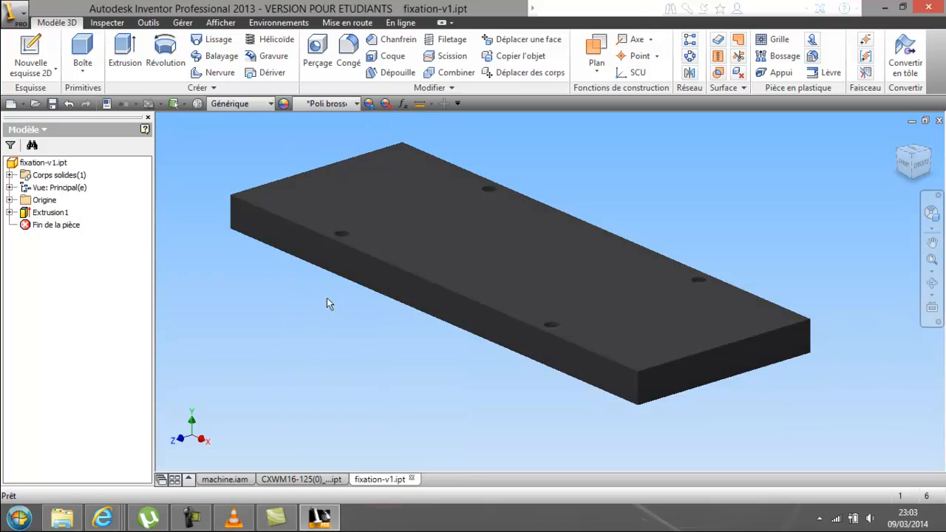
# Step: Place one instance of fixation-v1.ipt from the projet-tuto-test folder below the cylinder in machine.iam
pyautogui.click(224, 478)
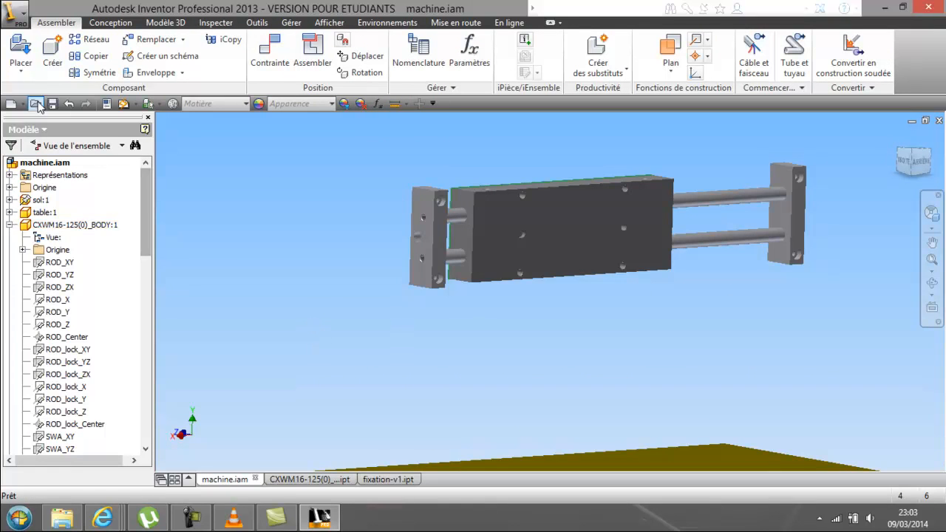
pyautogui.click(28, 50)
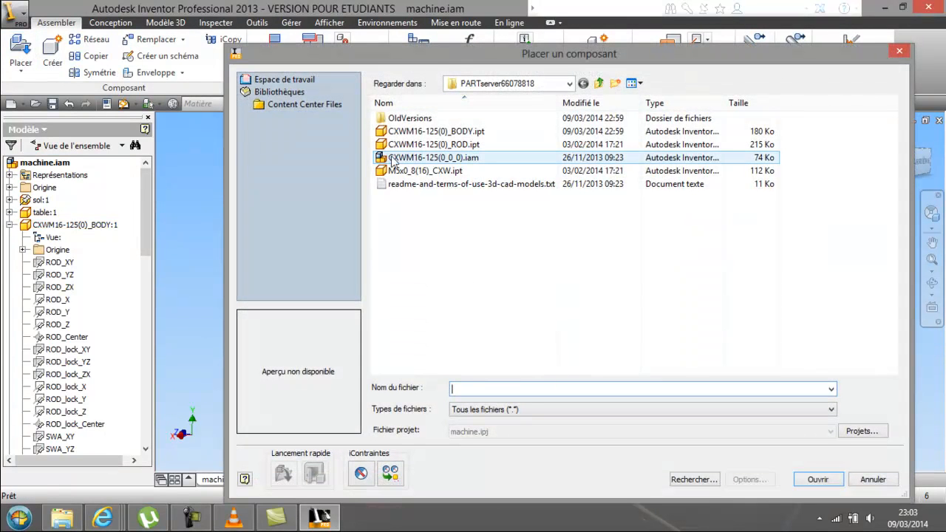
pyautogui.click(599, 84)
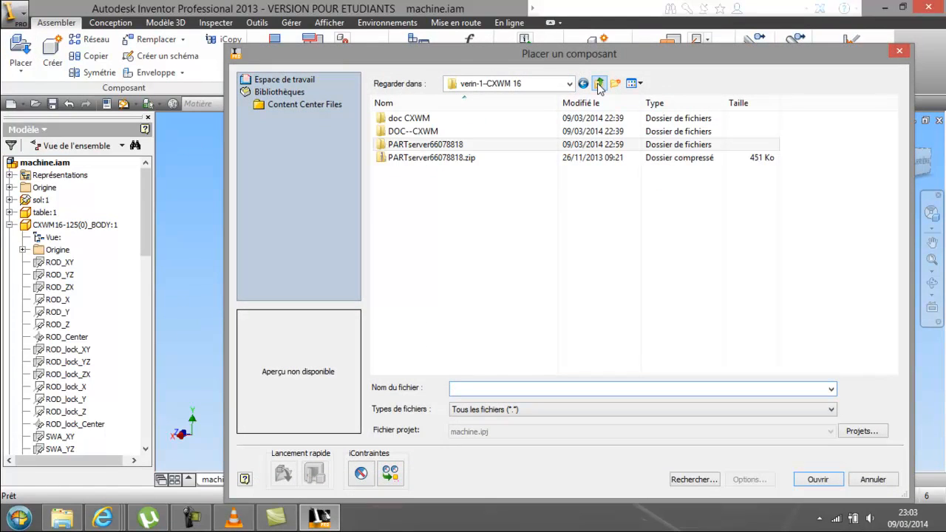
pyautogui.click(599, 83)
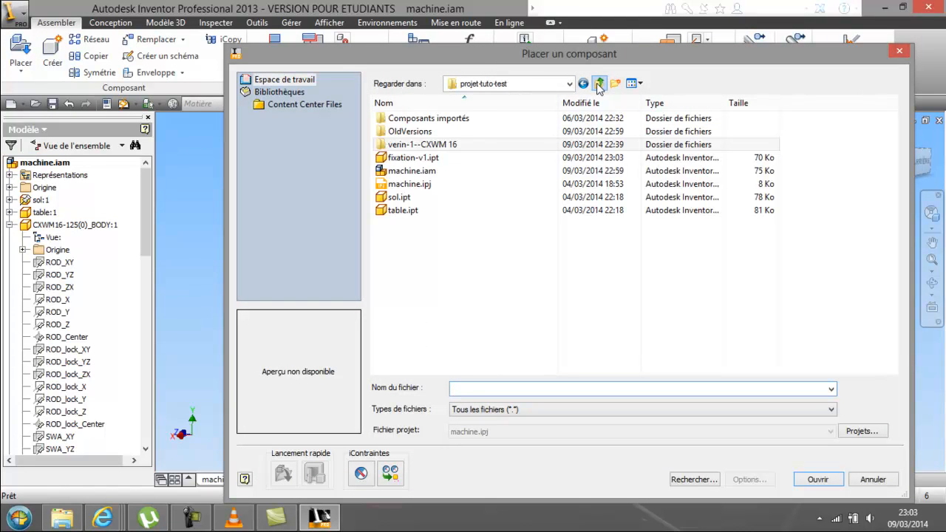
pyautogui.doubleClick(410, 158)
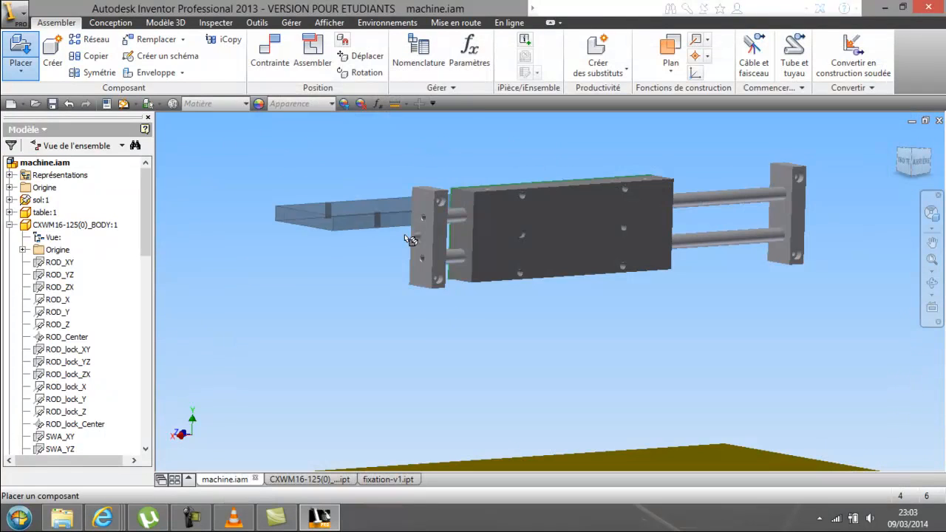
pyautogui.click(630, 367)
pyautogui.rightClick(365, 353)
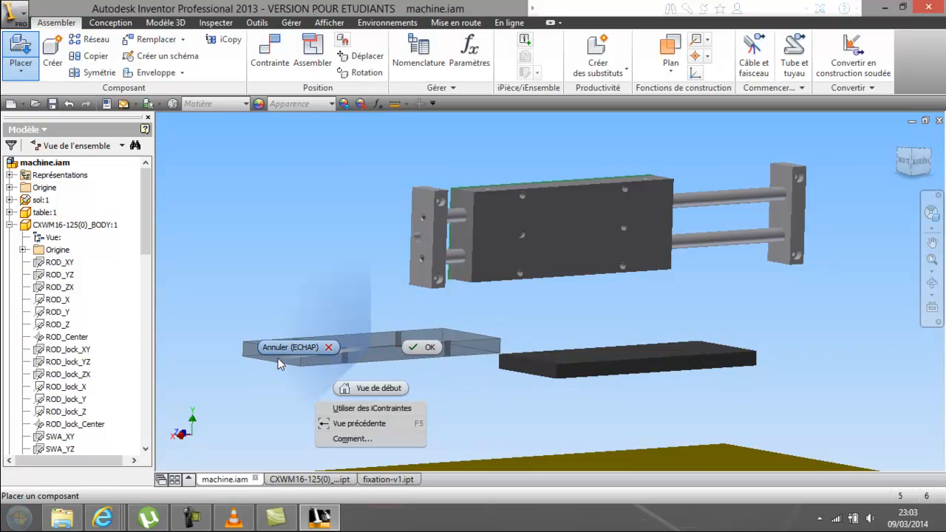
pyautogui.click(278, 353)
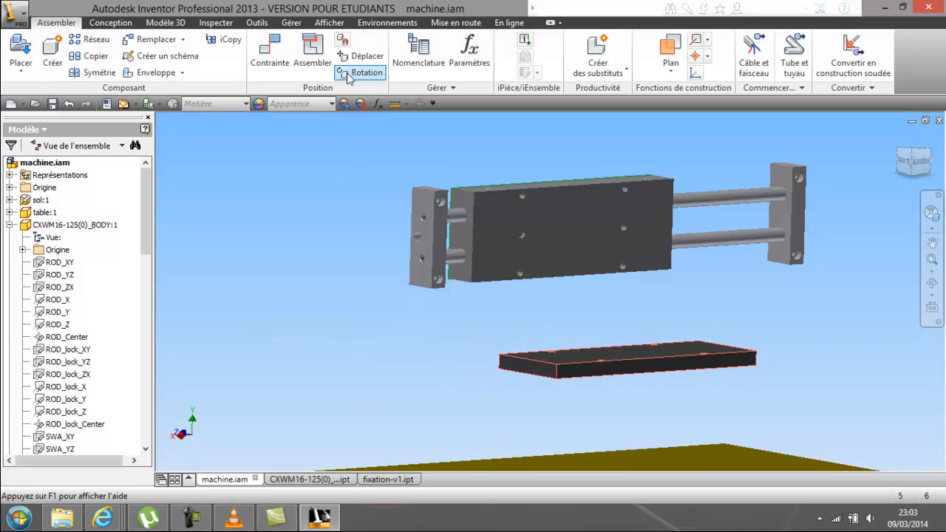
# Step: Rotate the plate freehand to show its broad face, then add an Insert constraint with 0 mm offset between one plate hole and the cylinder body's lower hole
pyautogui.moveTo(591, 329); pyautogui.dragTo(572, 318)
pyautogui.rightClick(568, 322)
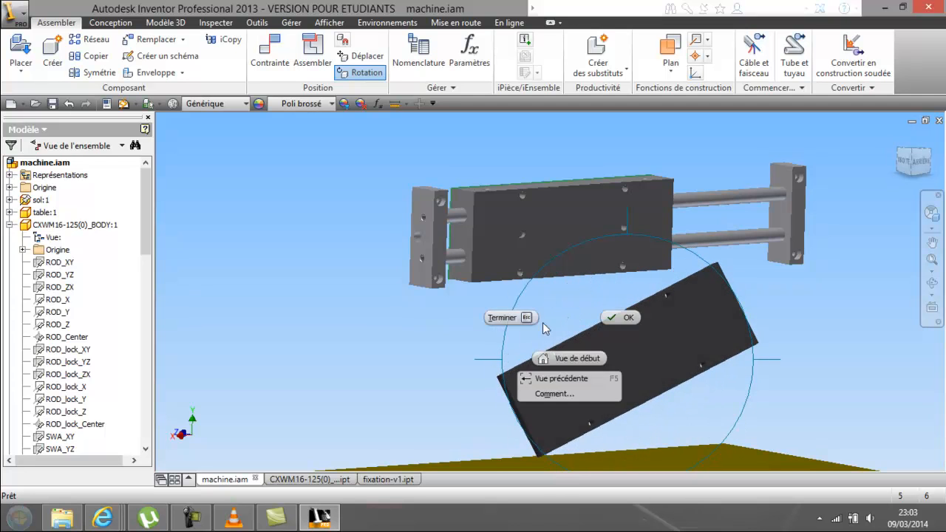
pyautogui.click(269, 52)
pyautogui.scroll(6, 581, 380)
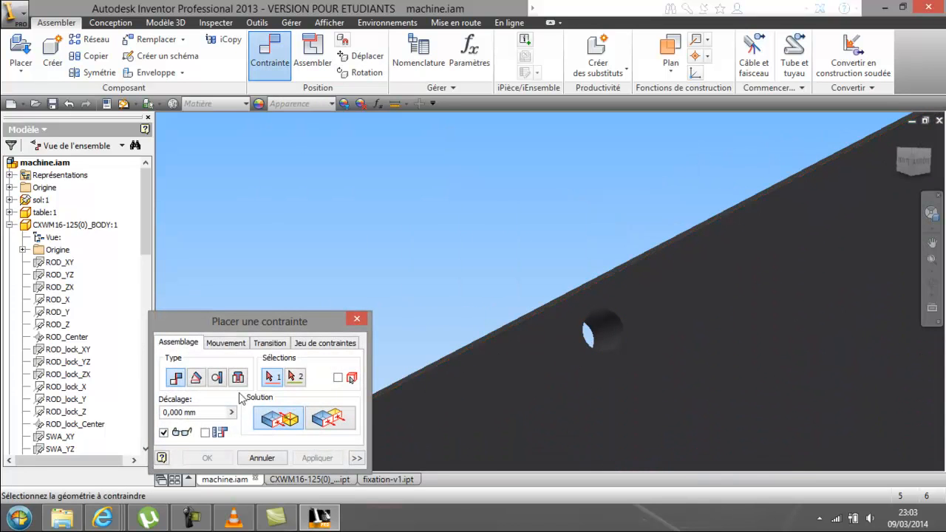
pyautogui.click(239, 377)
pyautogui.click(605, 350)
pyautogui.scroll(-4, 606, 350)
pyautogui.scroll(5, 573, 304)
pyautogui.click(584, 310)
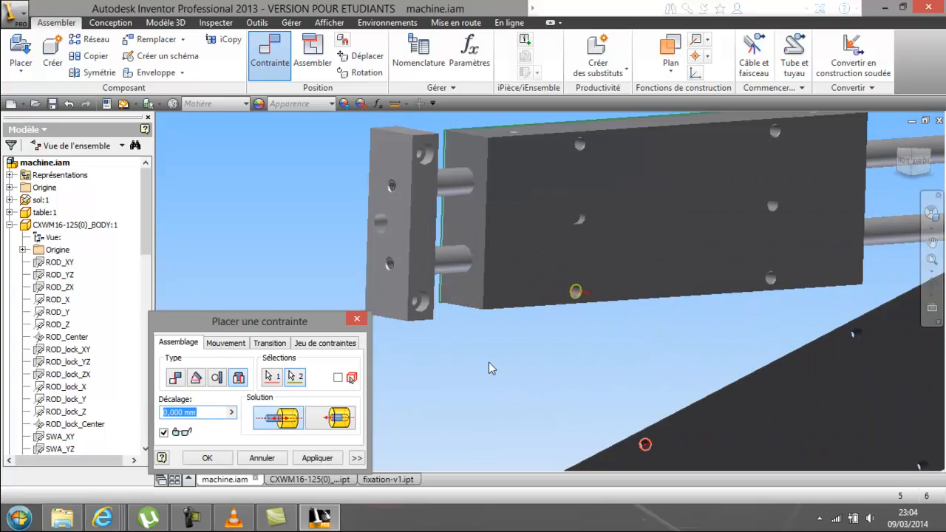
pyautogui.click(207, 457)
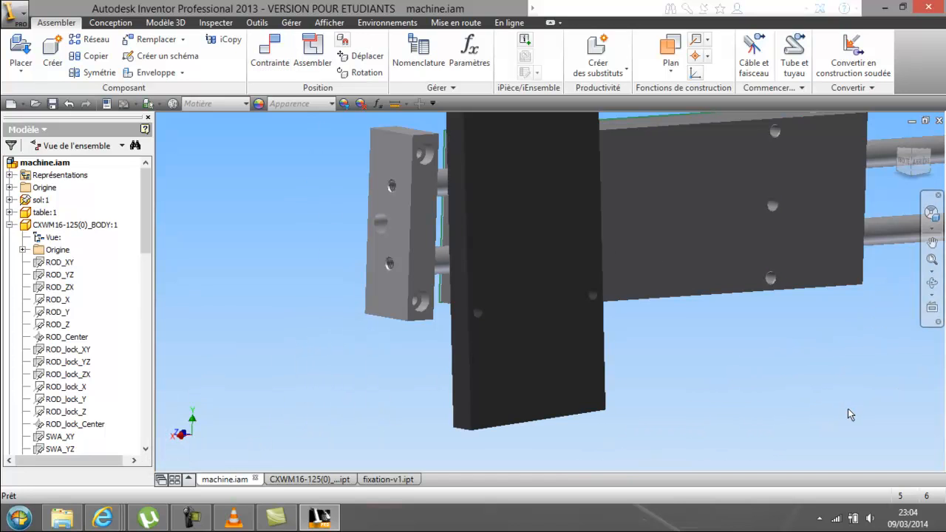
# Step: Swing the plate around its constrained hole until it lies roughly along the cylinder body
pyautogui.click(932, 284)
pyautogui.moveTo(728, 391); pyautogui.dragTo(483, 295)
pyautogui.rightClick(555, 256)
pyautogui.click(479, 260)
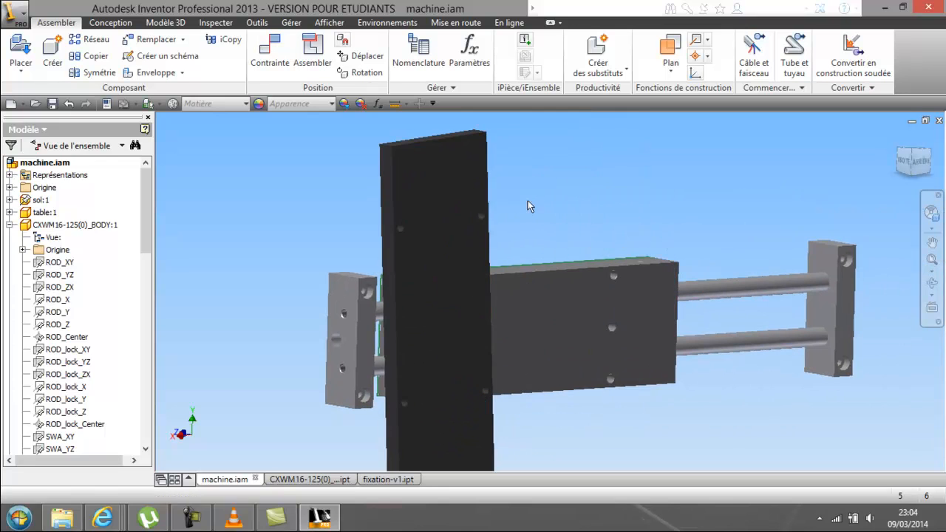
pyautogui.moveTo(455, 185); pyautogui.dragTo(627, 372)
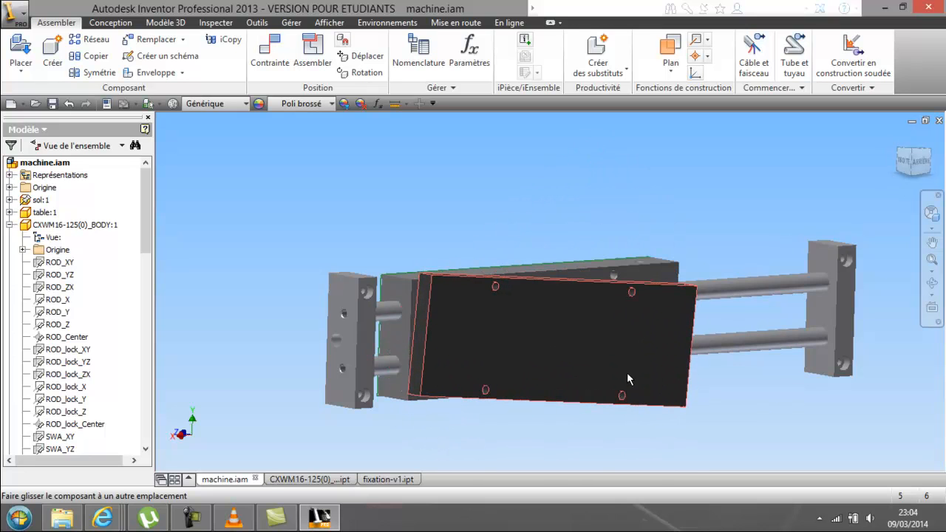
# Step: Examine at close range how the plate's upper holes line up with the cylinder body's holes
pyautogui.click(932, 283)
pyautogui.moveTo(565, 256); pyautogui.dragTo(579, 306)
pyautogui.moveTo(582, 344); pyautogui.dragTo(549, 213, button='middle')
pyautogui.moveTo(591, 330); pyautogui.dragTo(585, 302)
pyautogui.scroll(-4, 586, 301)
pyautogui.moveTo(550, 306)
pyautogui.mouseDown(button='middle')
pyautogui.moveTo(384, 338)
pyautogui.moveTo(251, 345)
pyautogui.mouseUp(button='middle')
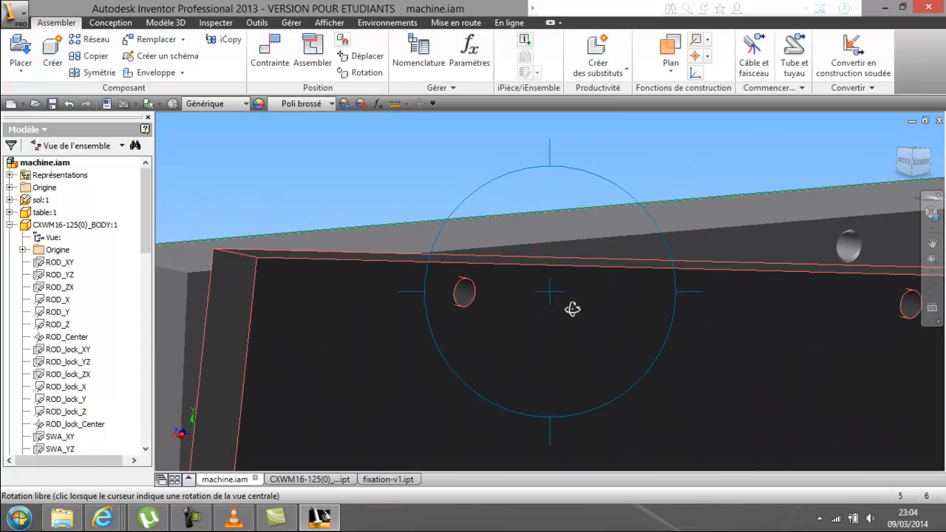
pyautogui.moveTo(768, 291); pyautogui.dragTo(505, 304, button='middle')
pyautogui.moveTo(517, 298); pyautogui.dragTo(520, 303)
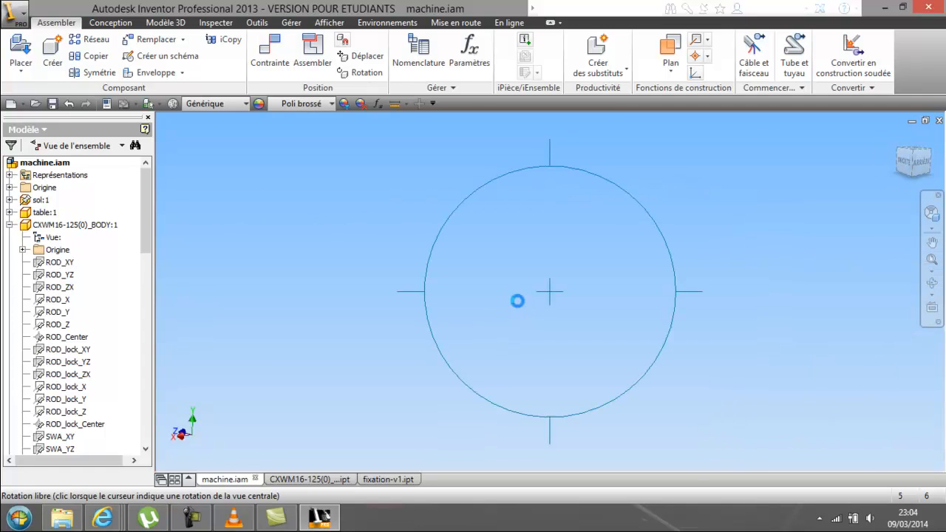
pyautogui.scroll(7, 517, 302)
pyautogui.moveTo(508, 312); pyautogui.dragTo(477, 239, button='middle')
pyautogui.moveTo(476, 240); pyautogui.dragTo(502, 230)
pyautogui.moveTo(501, 229); pyautogui.dragTo(507, 236, button='middle')
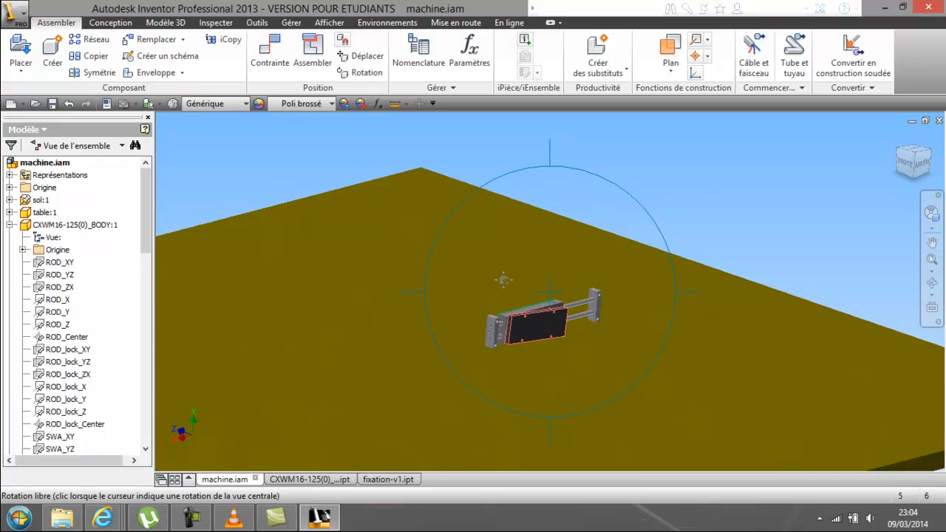
pyautogui.moveTo(505, 277); pyautogui.dragTo(507, 251)
pyautogui.scroll(-4, 518, 246)
pyautogui.scroll(-2, 518, 246)
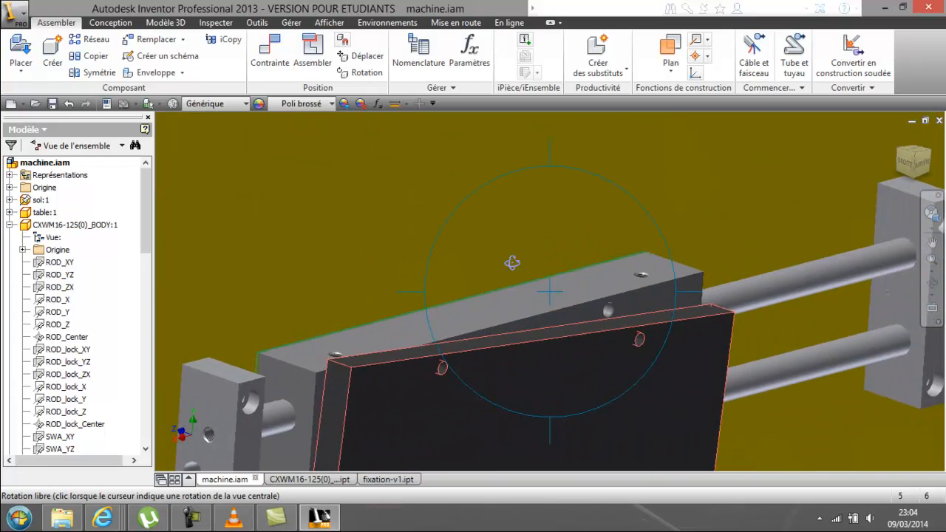
pyautogui.scroll(-3, 513, 258)
pyautogui.rightClick(411, 243)
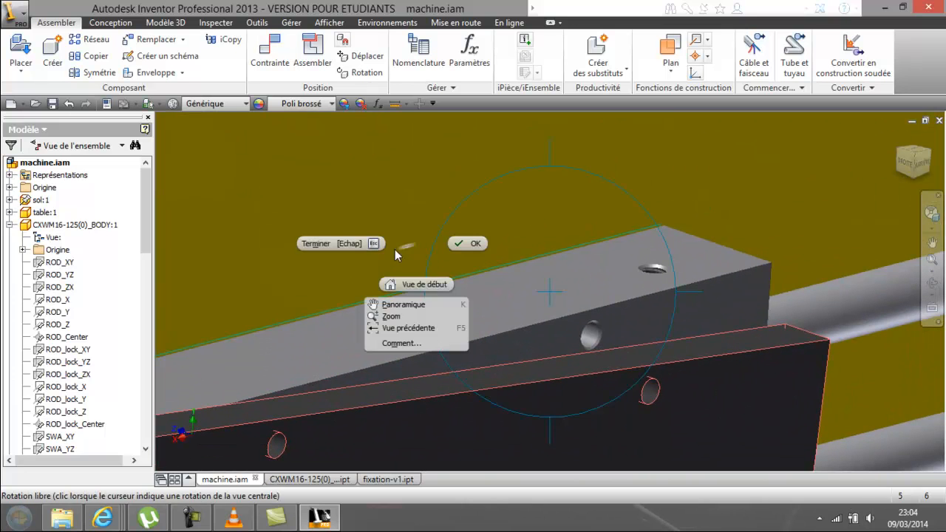
pyautogui.click(339, 245)
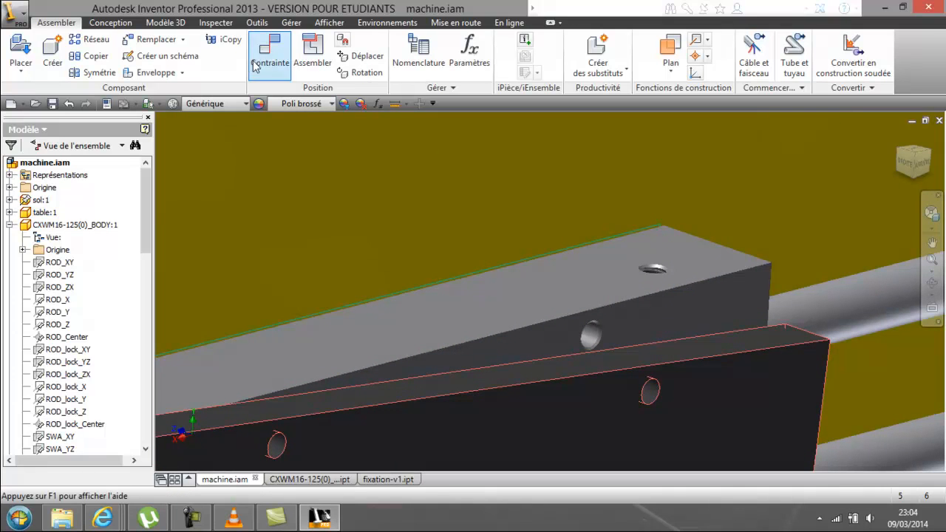
# Step: Add a second Insert constraint with 0 mm offset between the plate's upper hole and the matching hole in the cylinder body
pyautogui.click(273, 62)
pyautogui.click(619, 371)
pyautogui.click(238, 378)
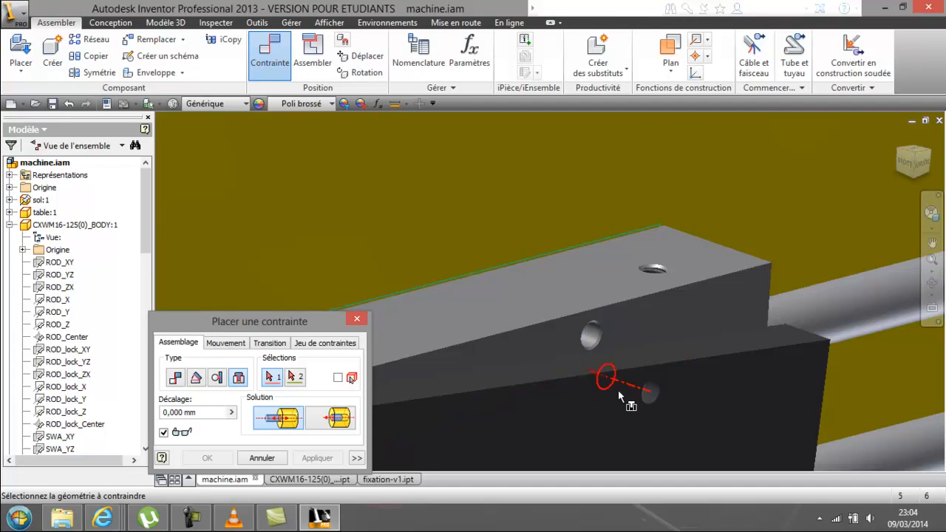
pyautogui.click(618, 393)
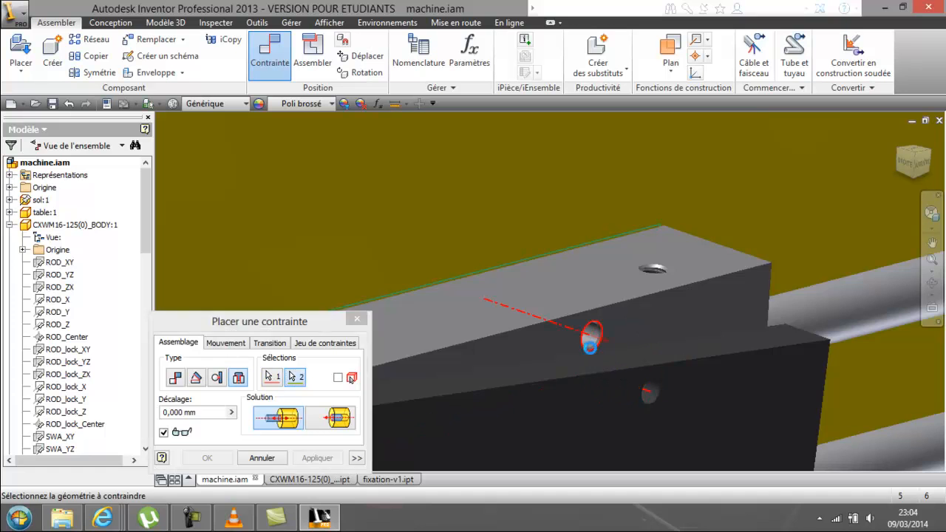
pyautogui.click(591, 353)
pyautogui.click(230, 458)
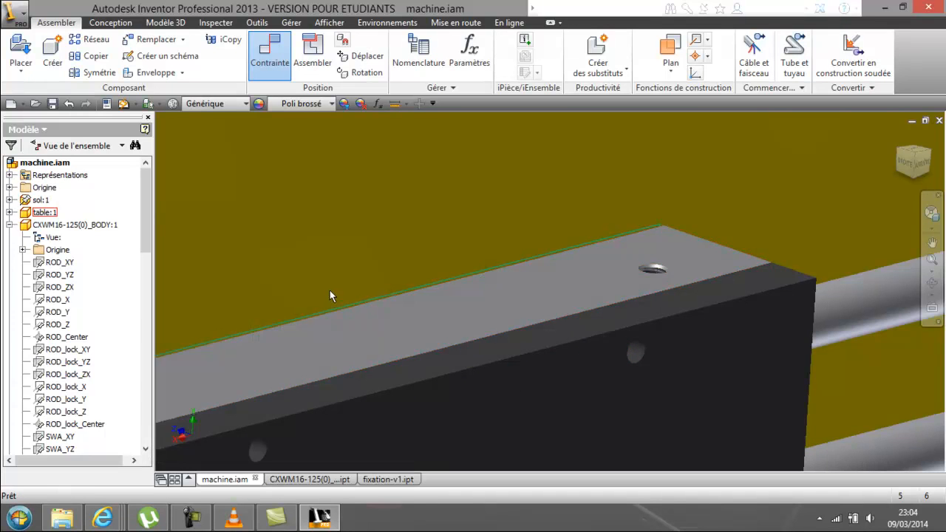
# Step: Inspect the constrained plate on the cylinder, including a straight-on check of the plate's face and hole alignment
pyautogui.scroll(-5, 334, 281)
pyautogui.moveTo(345, 346); pyautogui.dragTo(474, 295, button='middle')
pyautogui.scroll(-5, 493, 317)
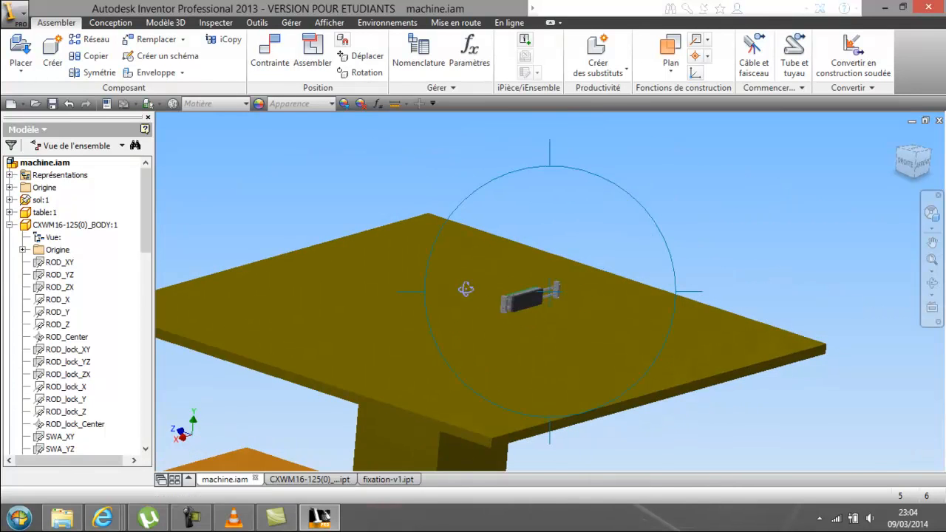
pyautogui.keyDown('shift'); pyautogui.moveTo(538, 290); pyautogui.dragTo(498, 310, button='middle'); pyautogui.keyUp('shift')
pyautogui.scroll(5, 435, 277)
pyautogui.rightClick(498, 311)
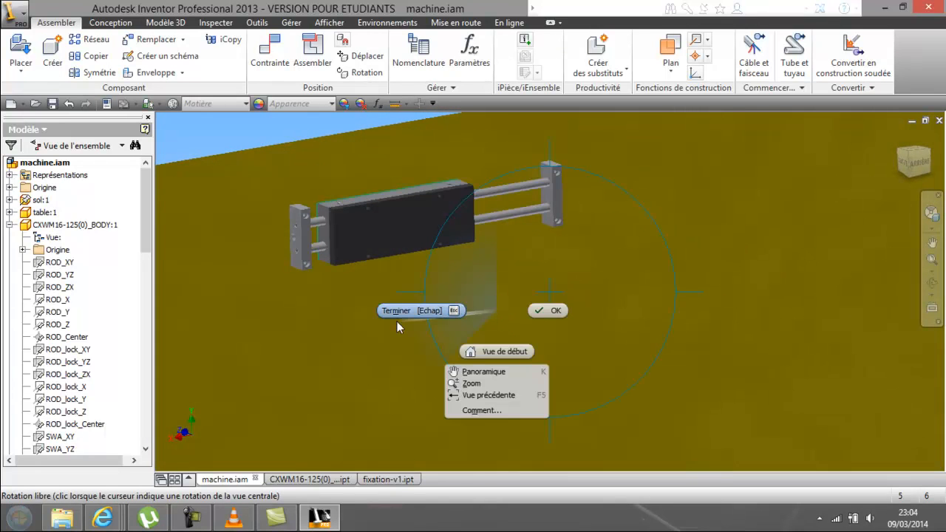
pyautogui.click(396, 321)
pyautogui.click(932, 307)
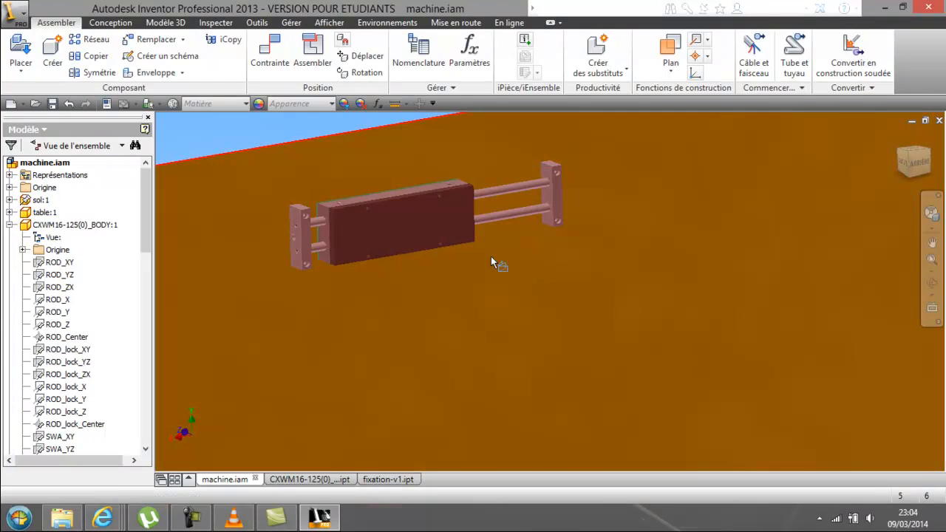
pyautogui.click(415, 238)
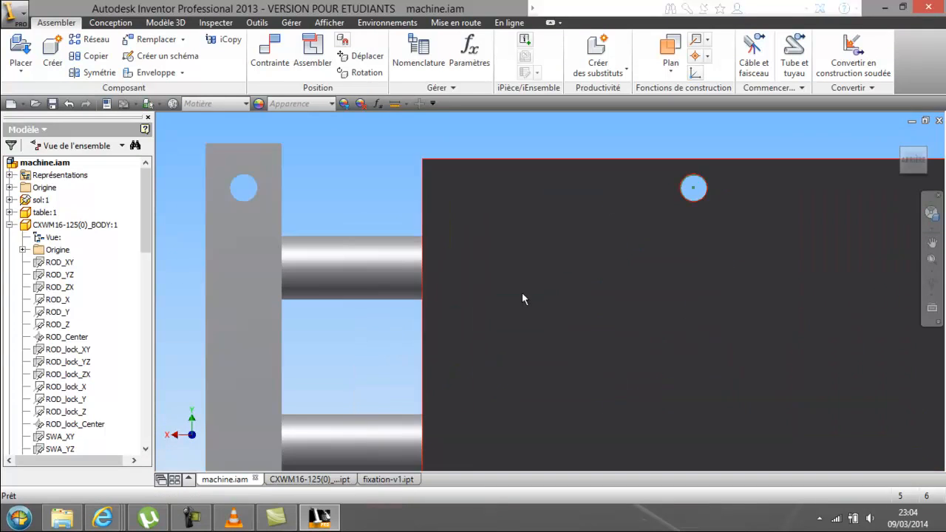
pyautogui.scroll(-6, 601, 338)
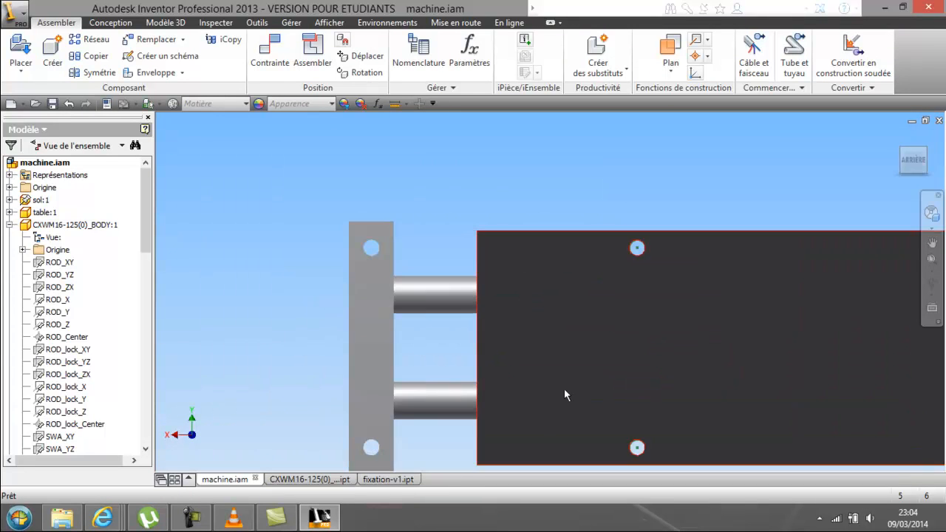
# Step: Examine the position of the cylinder and plate relative to the table from several angles
pyautogui.press('F4')
pyautogui.moveTo(522, 348); pyautogui.dragTo(579, 410)
pyautogui.scroll(-3, 562, 400)
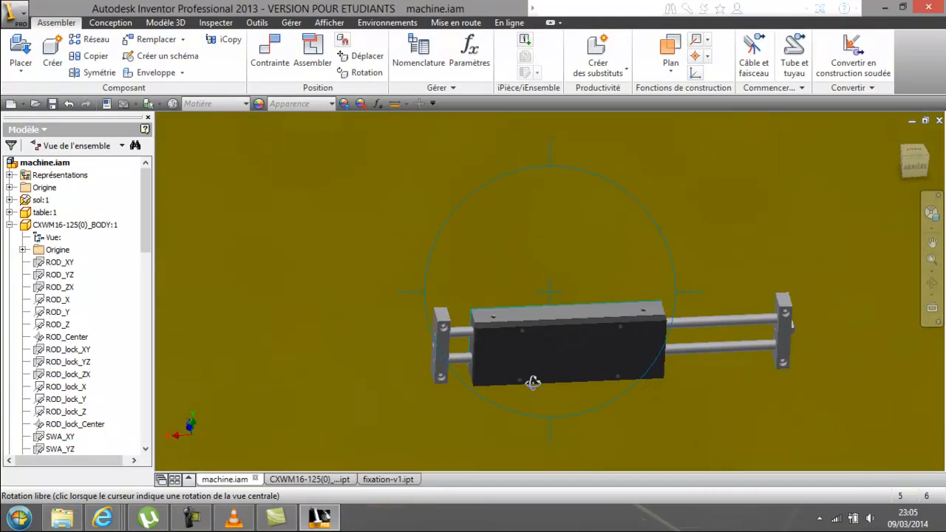
pyautogui.scroll(6, 488, 358)
pyautogui.moveTo(490, 360); pyautogui.dragTo(519, 374)
pyautogui.scroll(-4, 516, 335)
pyautogui.moveTo(516, 334); pyautogui.dragTo(537, 400)
pyautogui.scroll(-3, 508, 384)
pyautogui.moveTo(537, 400); pyautogui.dragTo(511, 305, button='middle')
pyautogui.scroll(5, 509, 302)
pyautogui.moveTo(498, 278); pyautogui.dragTo(492, 334)
pyautogui.rightClick(454, 329)
pyautogui.click(394, 333)
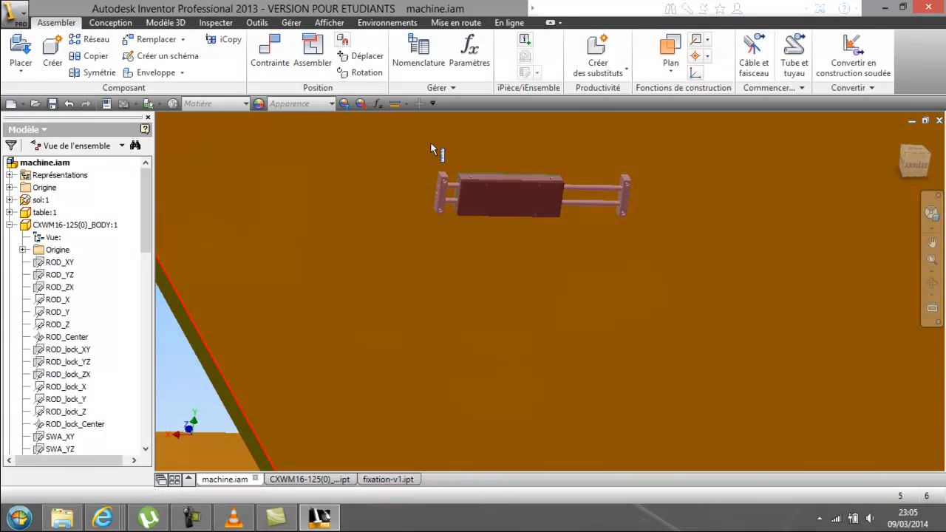
# Step: Measure the minimum distance between the cylinder body's face and the table's top surface
pyautogui.scroll(5, 488, 185)
pyautogui.click(478, 150)
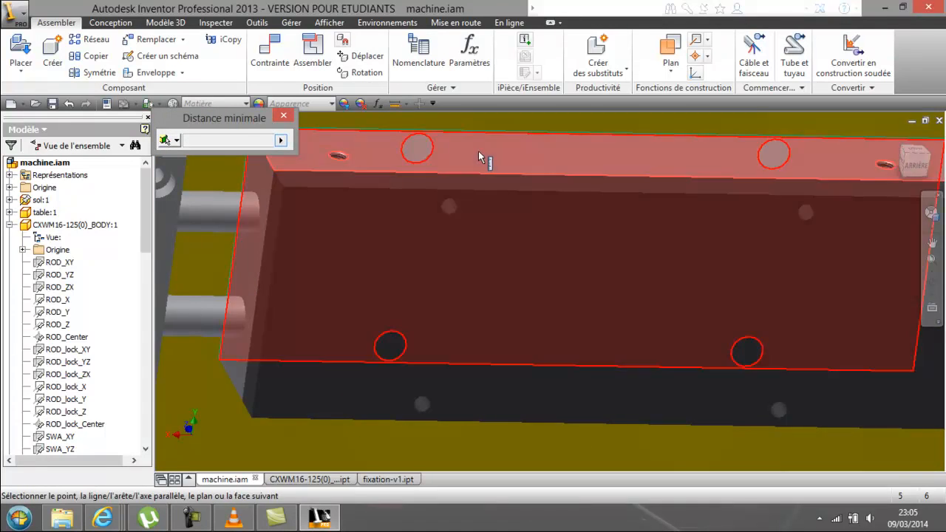
pyautogui.scroll(-4, 477, 150)
pyautogui.scroll(-4, 428, 414)
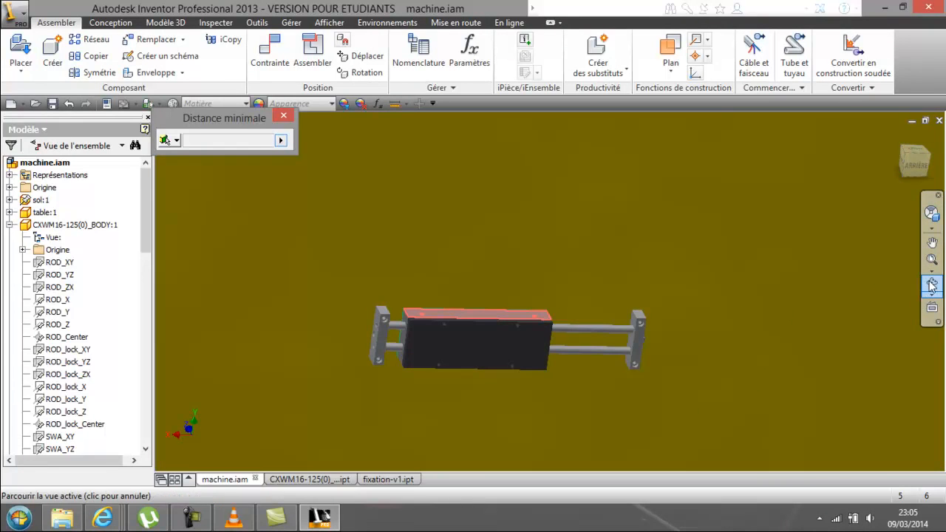
pyautogui.click(932, 283)
pyautogui.moveTo(487, 298); pyautogui.dragTo(471, 332)
pyautogui.scroll(-4, 470, 332)
pyautogui.rightClick(454, 363)
pyautogui.click(387, 363)
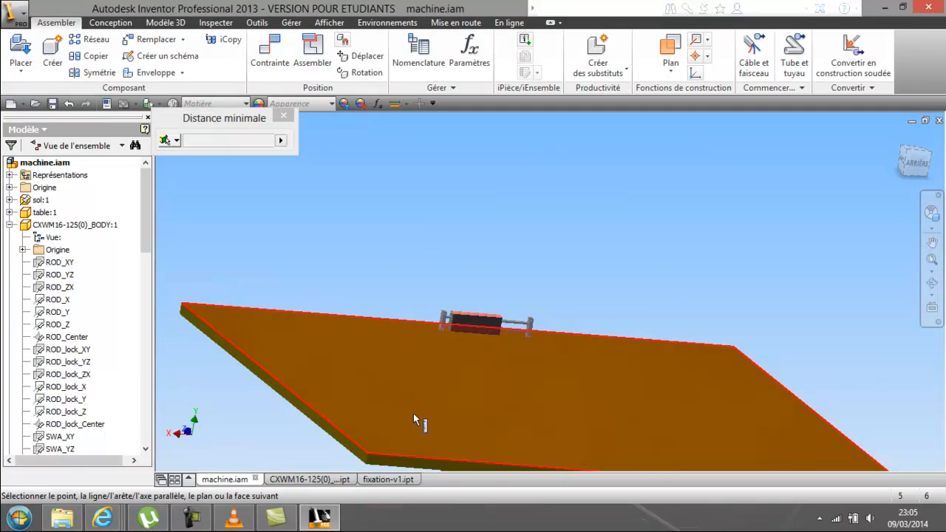
pyautogui.click(433, 415)
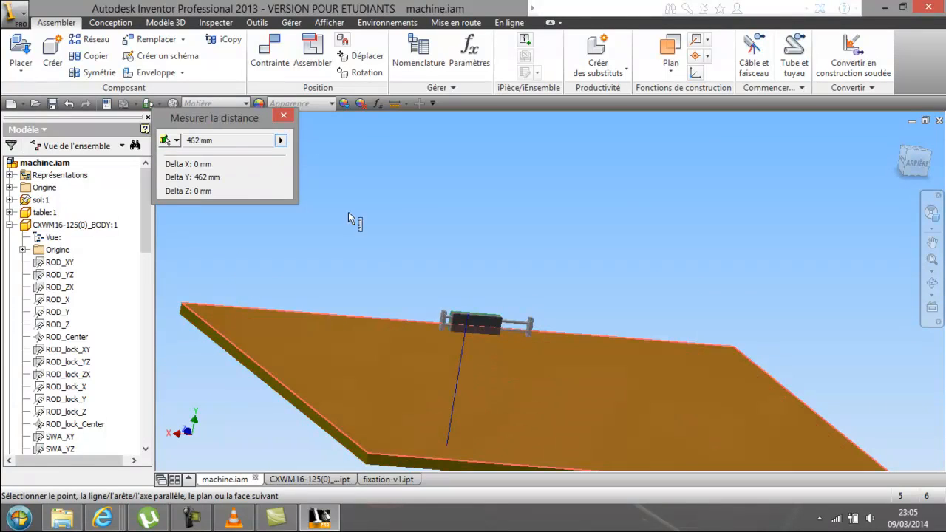
# Step: Close the distance measurement and copy profile_5_40x40__100.ipt from the les profilés folder inside the desktop's PIECES INVENTOR folder
pyautogui.click(283, 116)
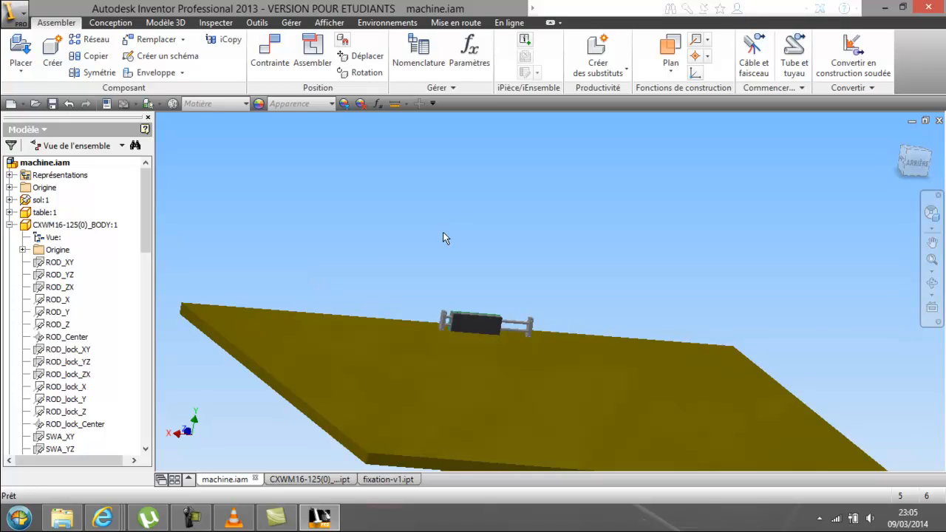
pyautogui.click(887, 7)
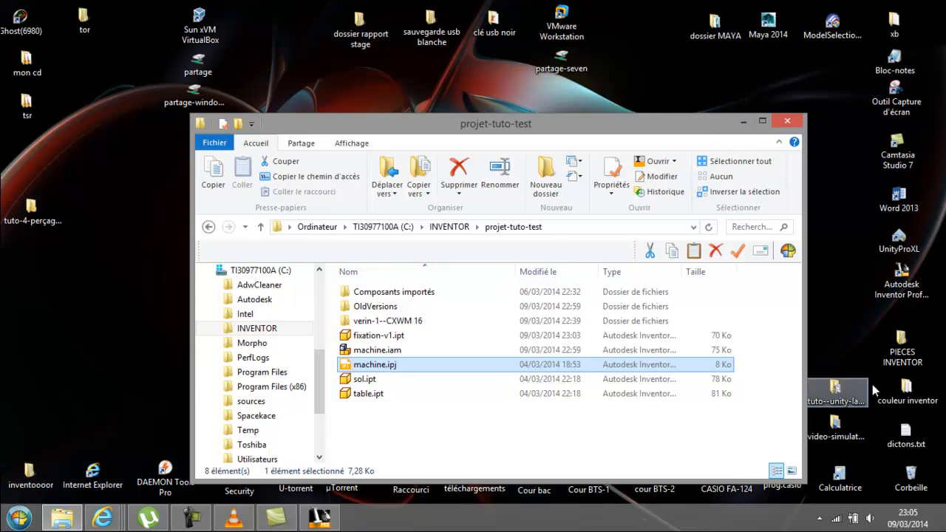
pyautogui.doubleClick(892, 338)
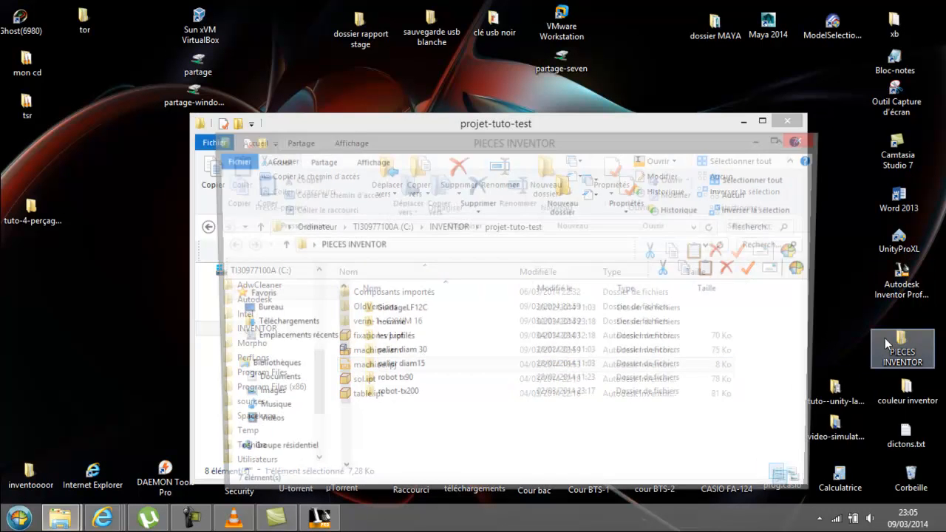
pyautogui.doubleClick(413, 342)
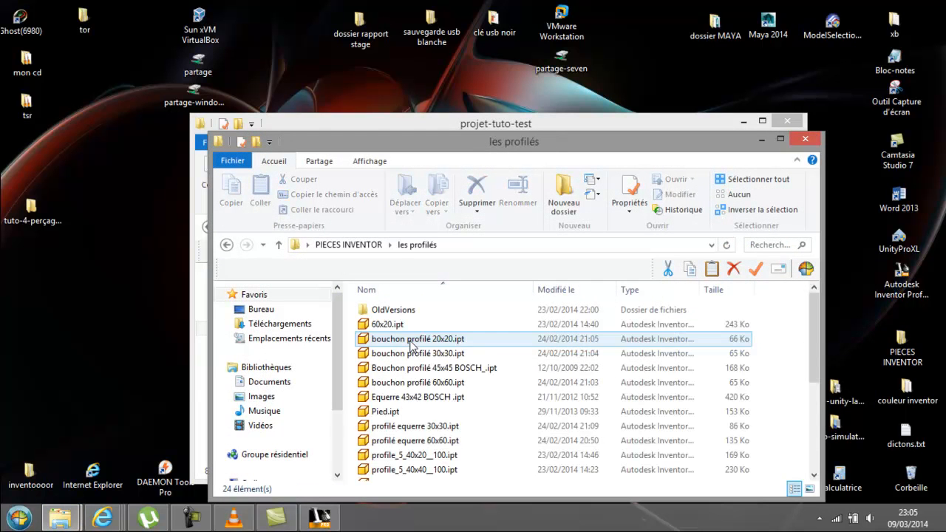
pyautogui.rightClick(414, 470)
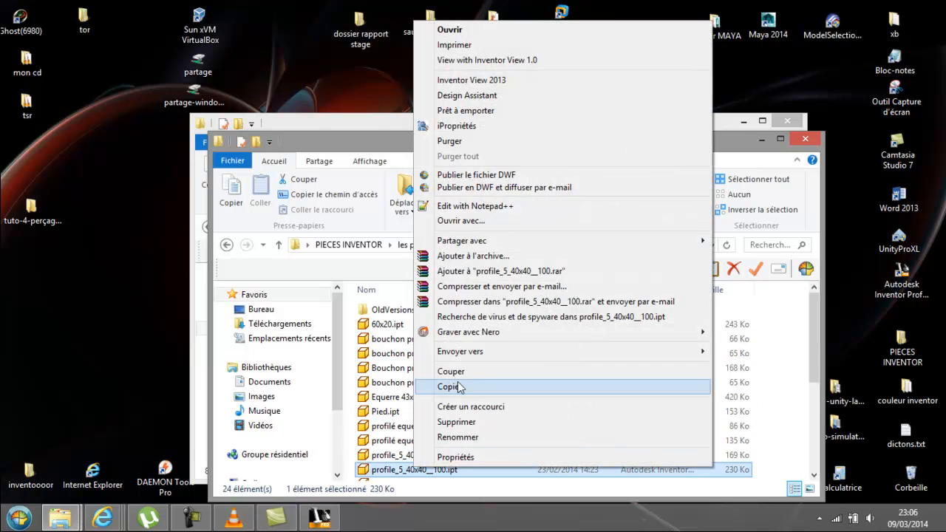
pyautogui.click(456, 389)
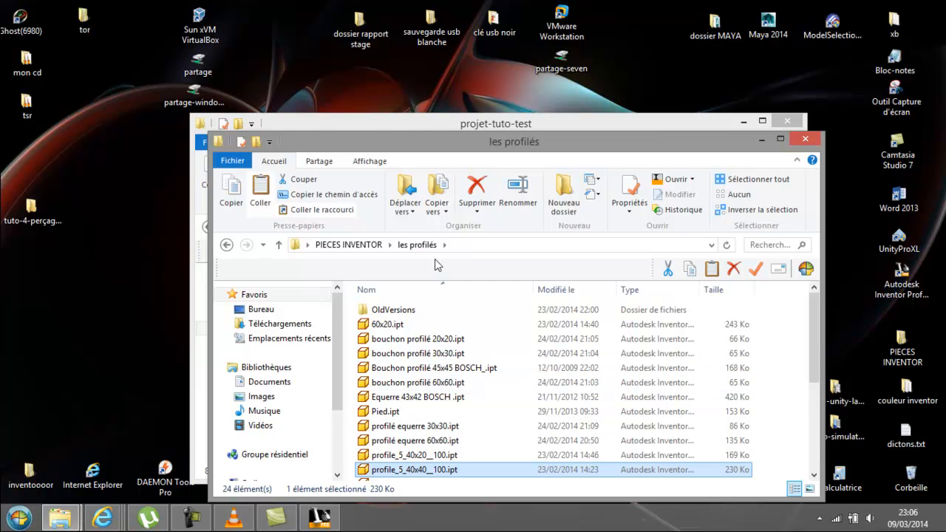
# Step: Paste the copied profile part into the projet-tuto-test project folder and close the les profilés folder
pyautogui.moveTo(72, 515)
pyautogui.click(71, 491)
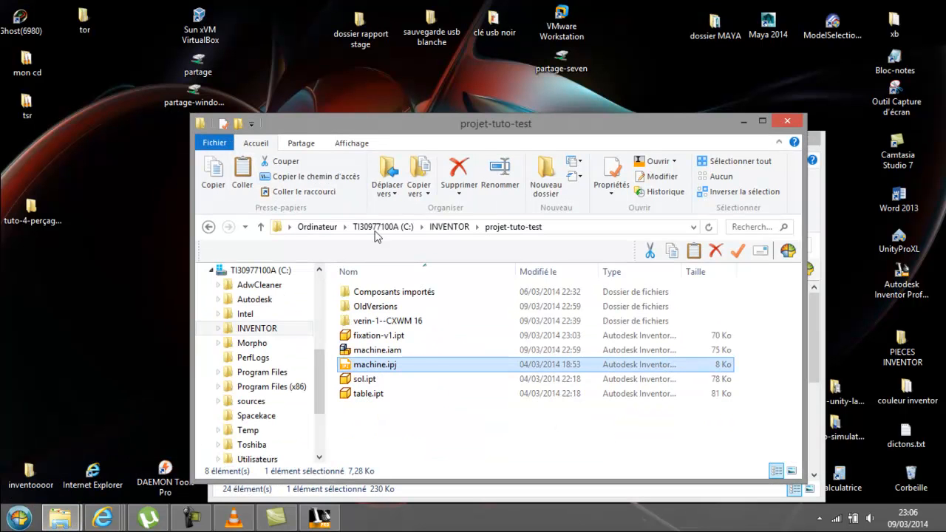
pyautogui.moveTo(525, 109); pyautogui.dragTo(549, 14)
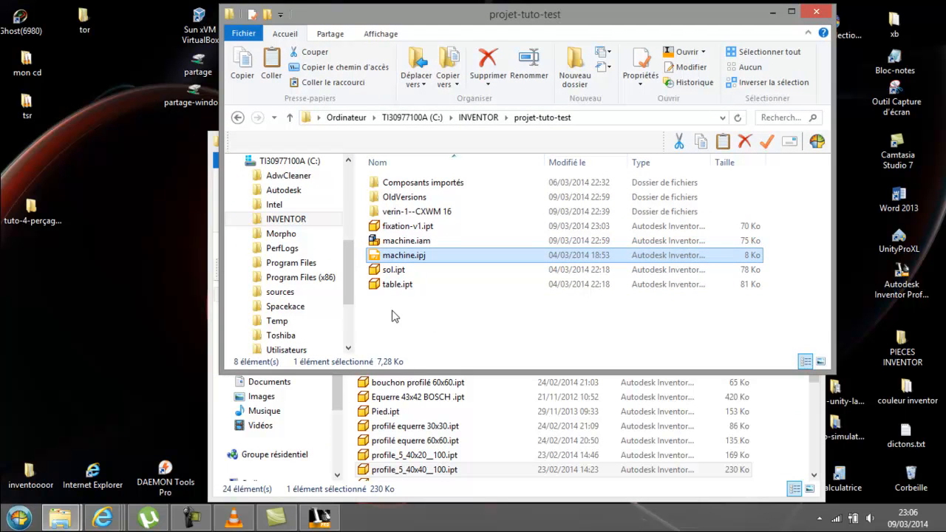
pyautogui.rightClick(394, 317)
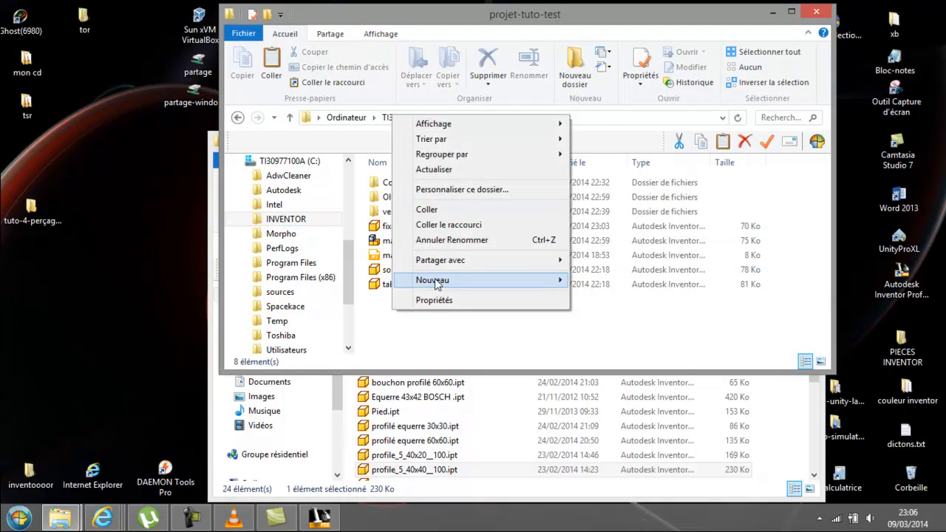
pyautogui.click(450, 210)
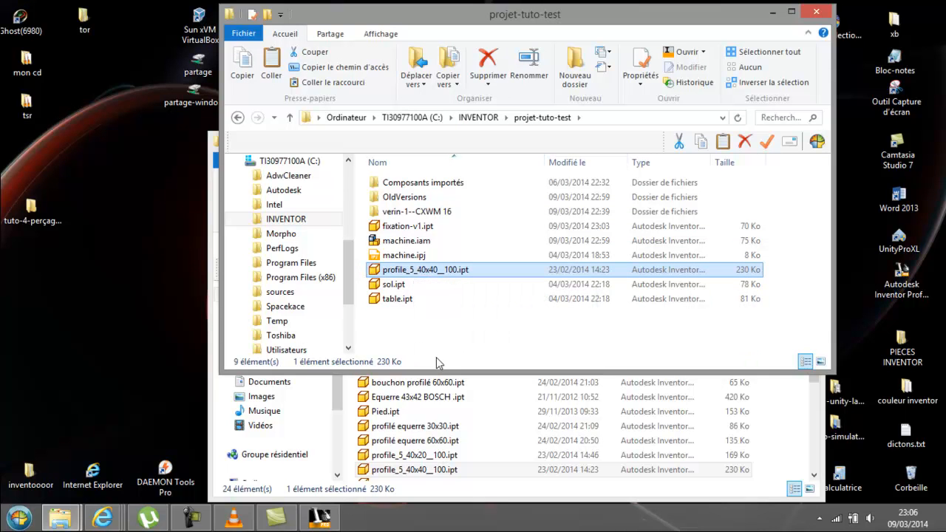
pyautogui.click(771, 16)
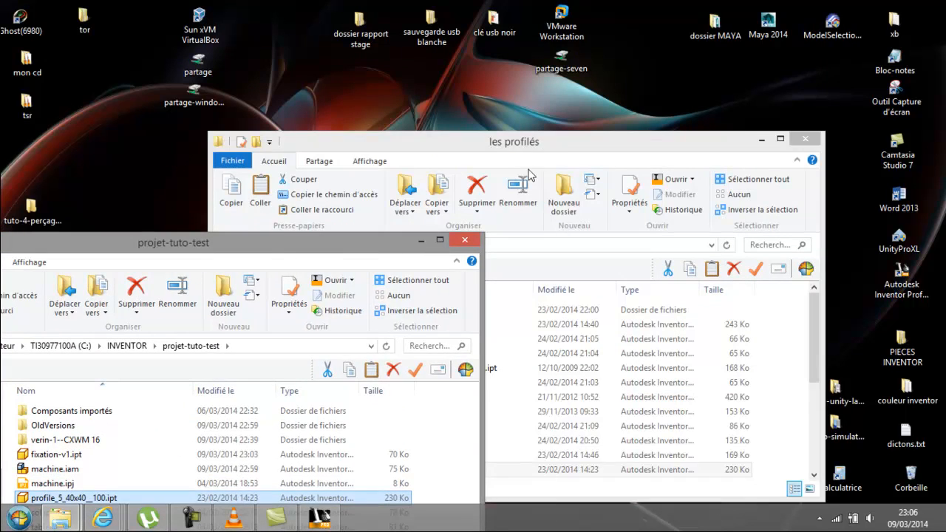
pyautogui.click(804, 136)
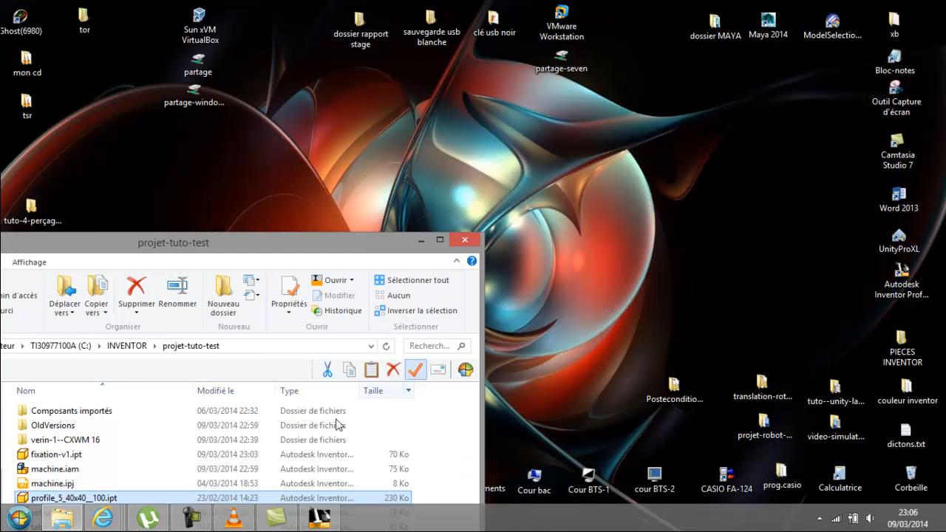
# Step: Switch back to Inventor and place two instances of profile_5_40x40__100.ipt above the cylinder in machine.iam
pyautogui.click(319, 517)
pyautogui.press('F4')
pyautogui.moveTo(460, 217); pyautogui.dragTo(409, 245)
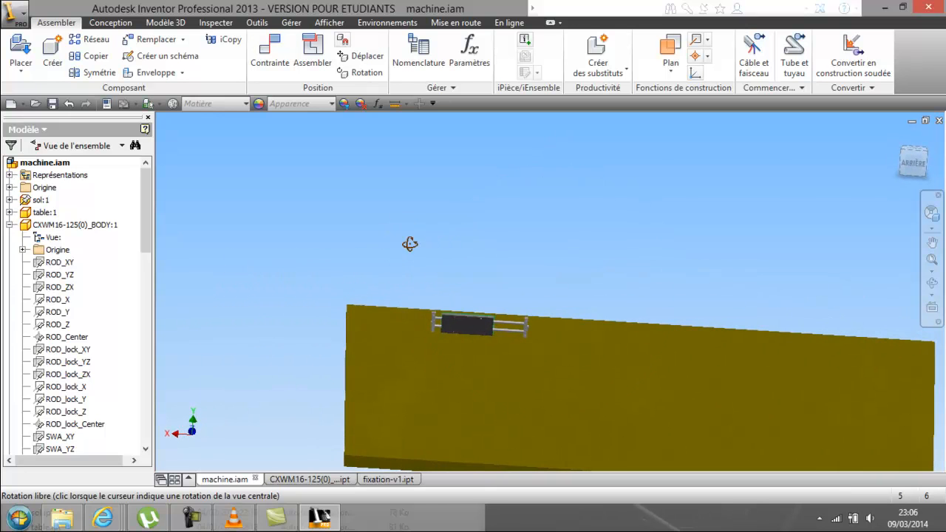
pyautogui.rightClick(409, 245)
pyautogui.click(314, 245)
pyautogui.click(21, 50)
pyautogui.click(397, 202)
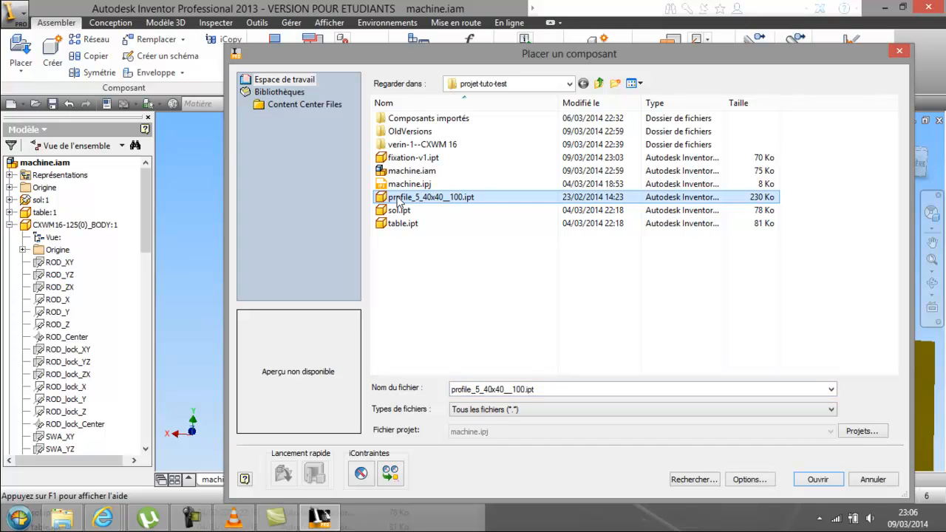
pyautogui.click(397, 198)
pyautogui.press('Escape')
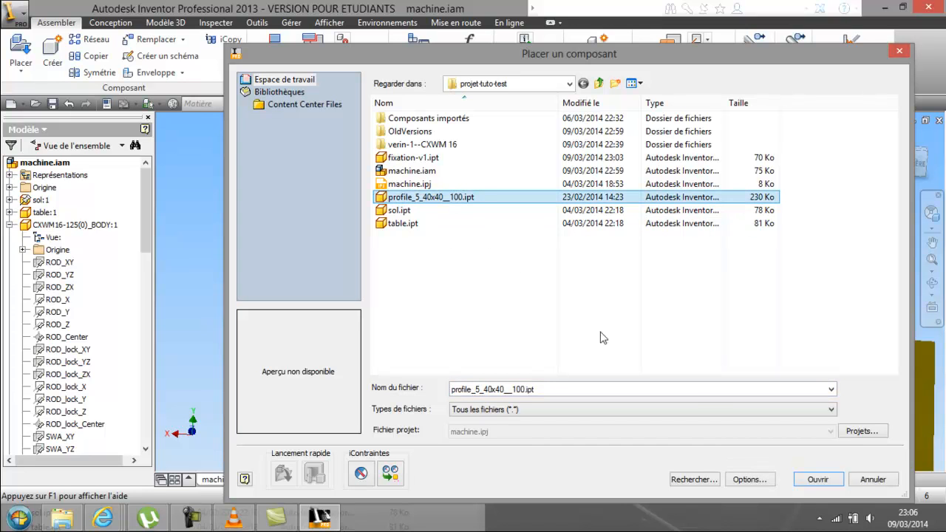
pyautogui.click(807, 481)
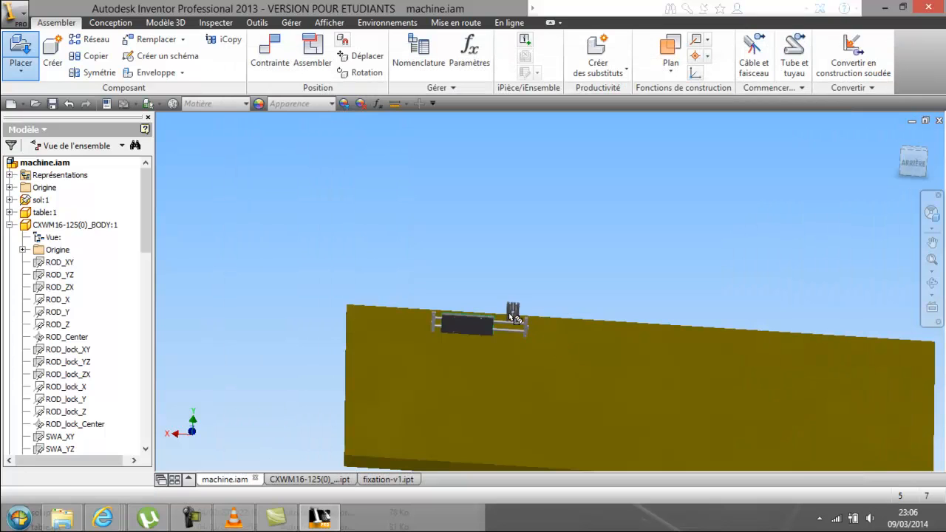
pyautogui.click(440, 277)
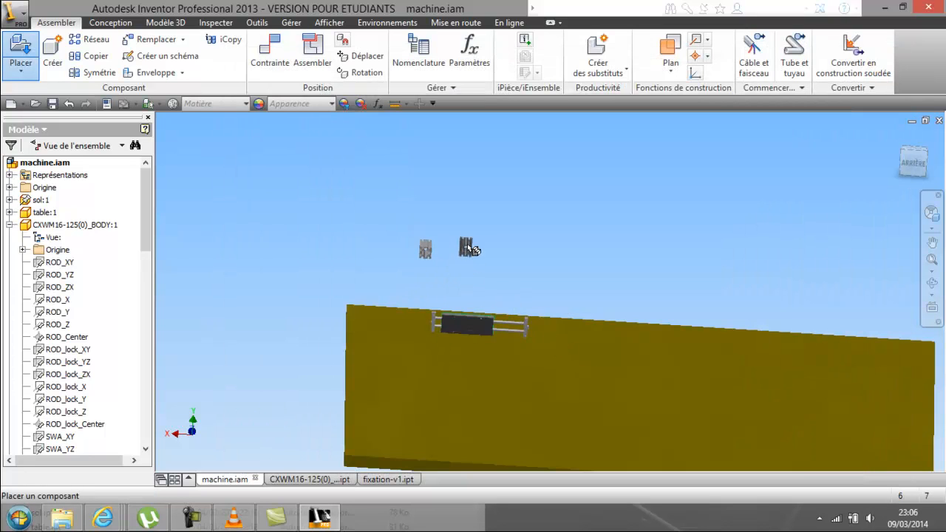
pyautogui.rightClick(506, 248)
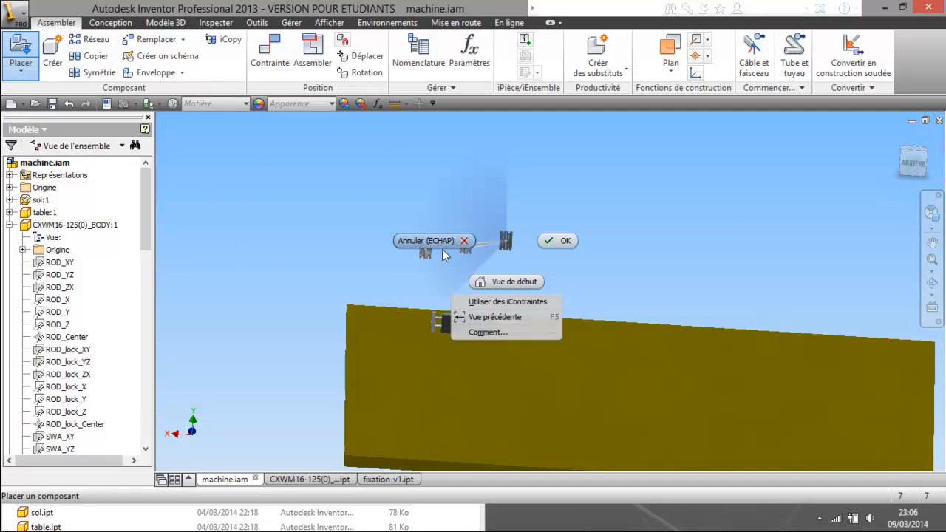
pyautogui.click(408, 242)
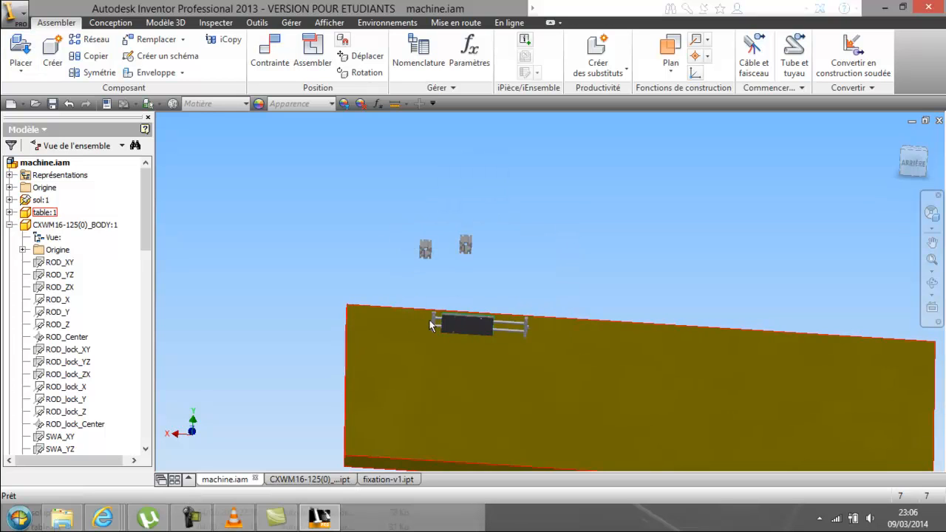
# Step: Open the part file of one of the two placed 40x40 profiles from the assembly
pyautogui.scroll(5, 426, 255)
pyautogui.rightClick(427, 227)
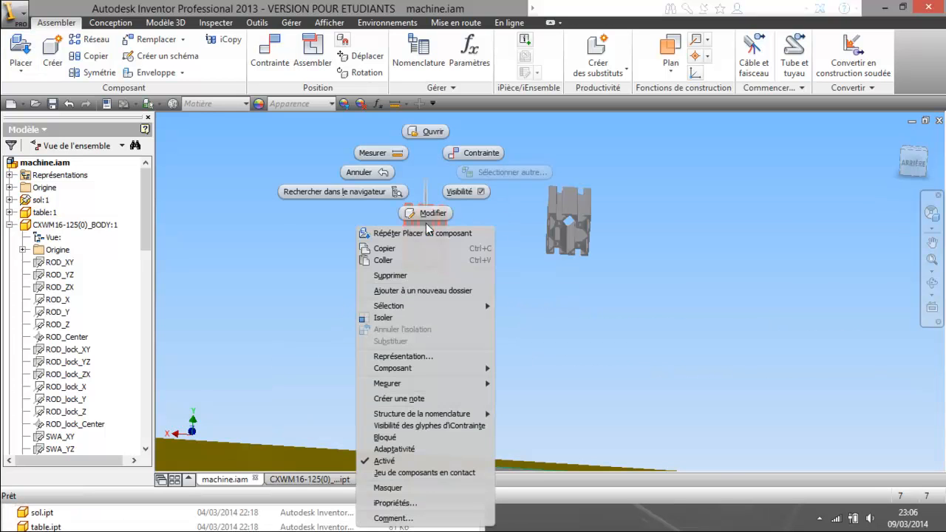
pyautogui.click(619, 291)
pyautogui.click(497, 311)
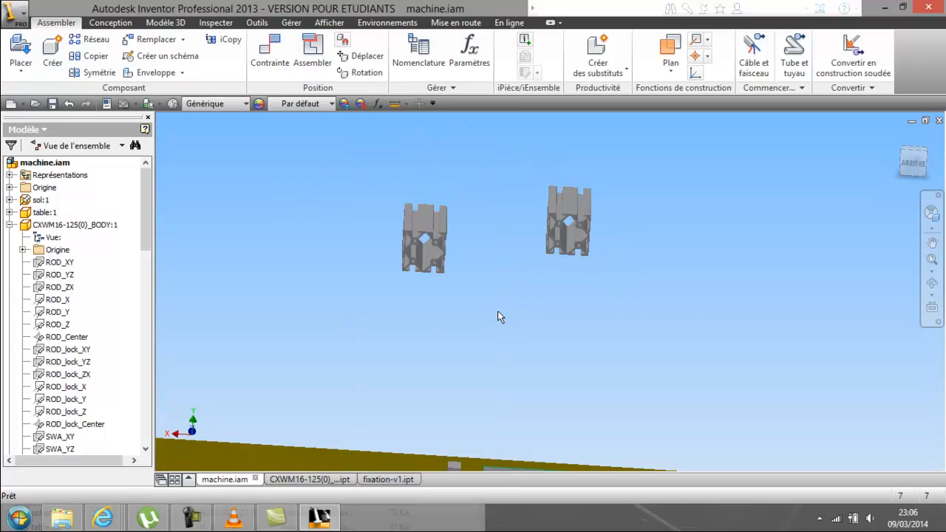
pyautogui.click(430, 262)
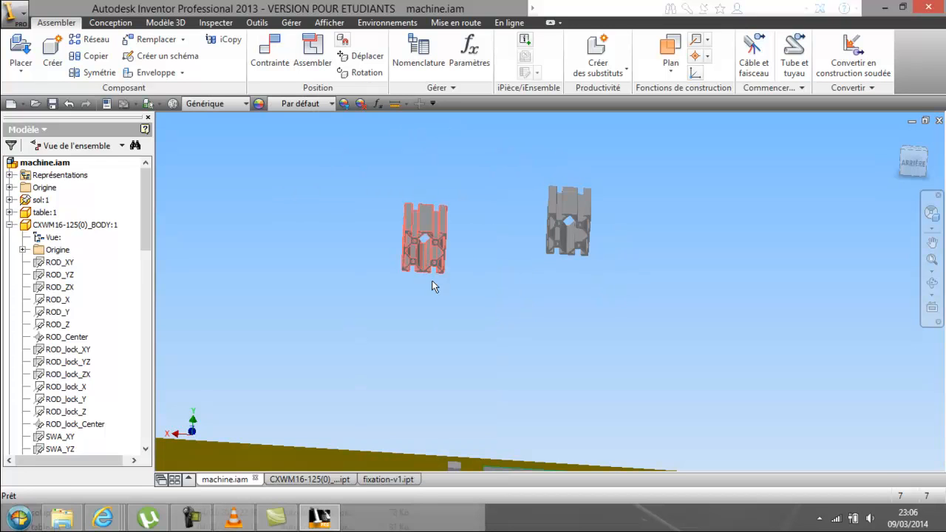
pyautogui.rightClick(425, 229)
pyautogui.click(441, 133)
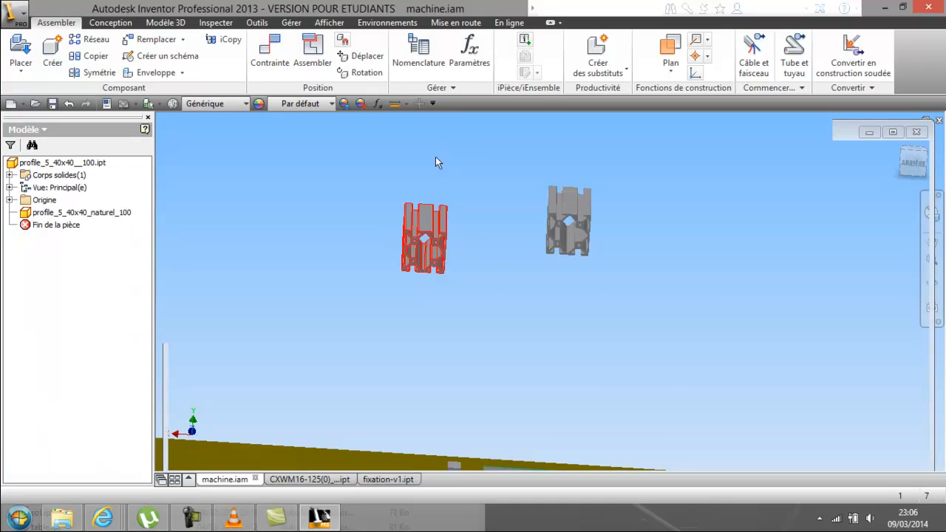
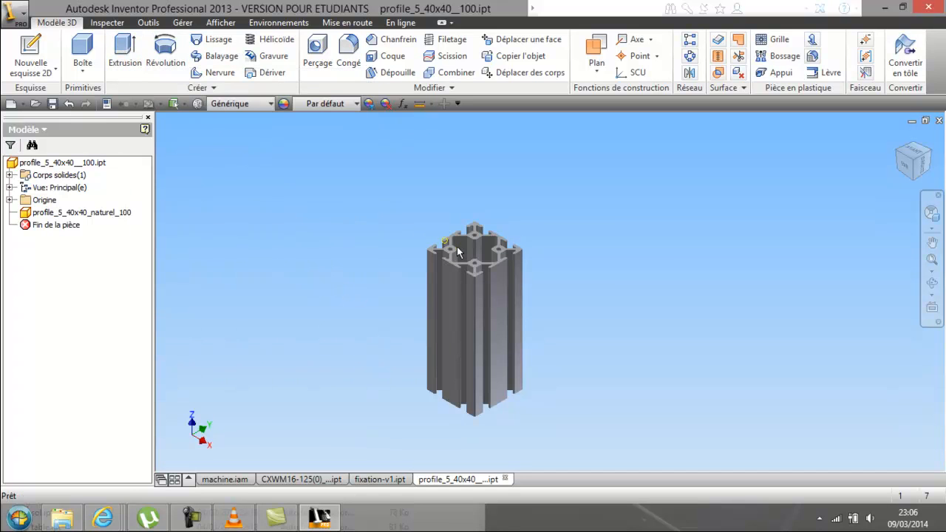
# Step: Create a sketch on the profile's upper end face containing its projected outline and finish it
pyautogui.scroll(5, 424, 251)
pyautogui.rightClick(434, 250)
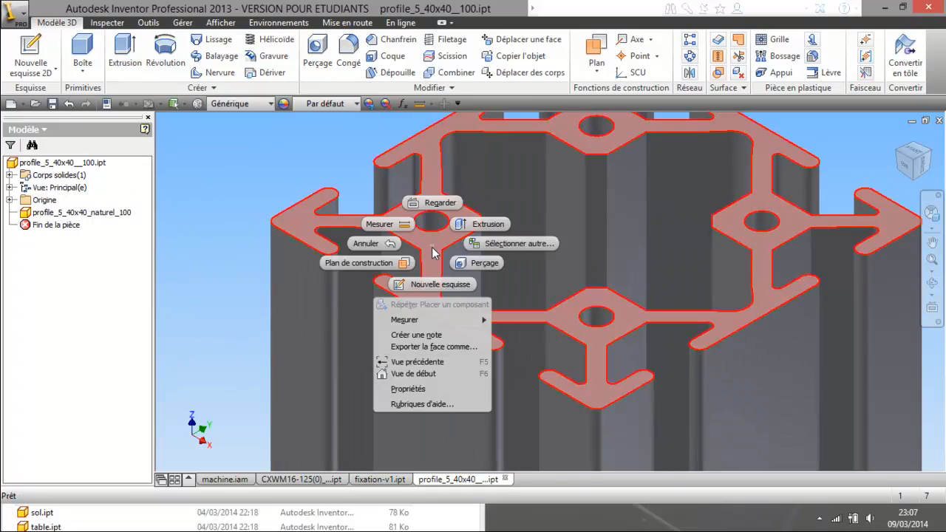
pyautogui.click(435, 295)
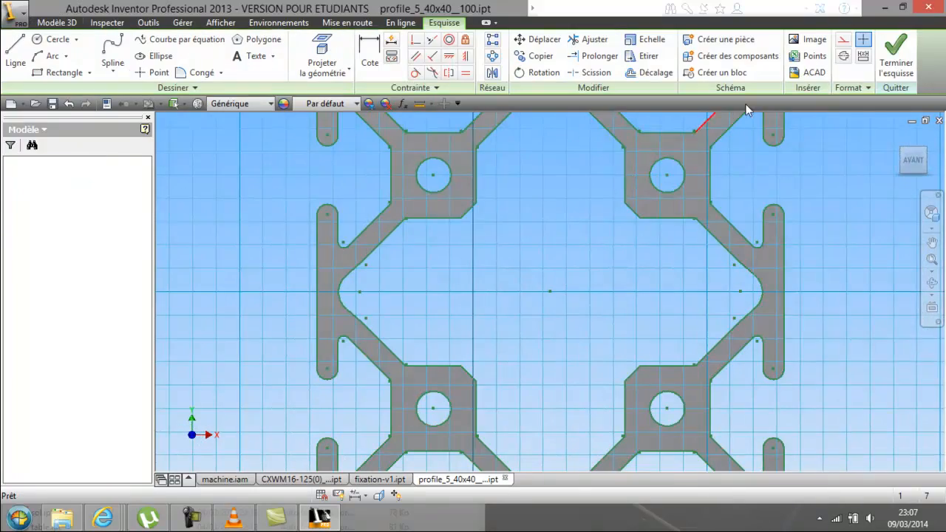
pyautogui.click(895, 61)
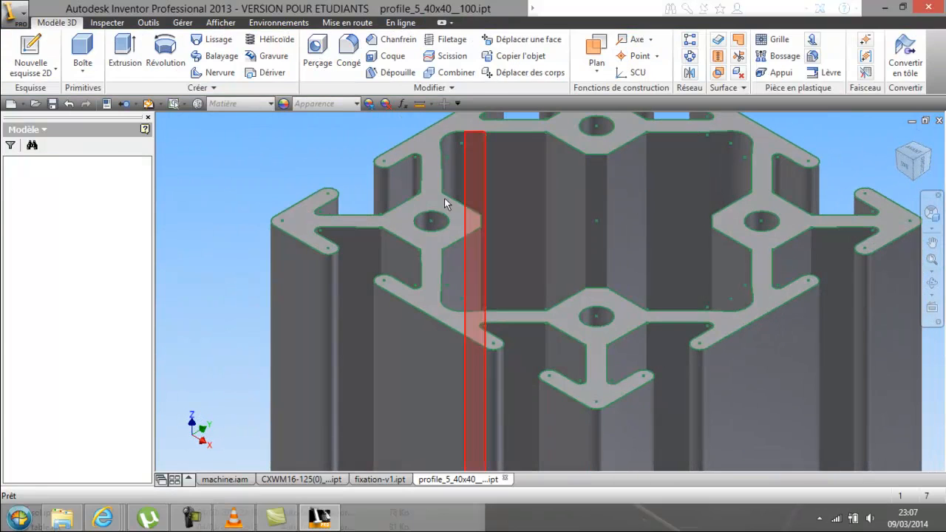
# Step: Extrude the end-face sketch by 362 mm to lengthen the profile
pyautogui.click(138, 65)
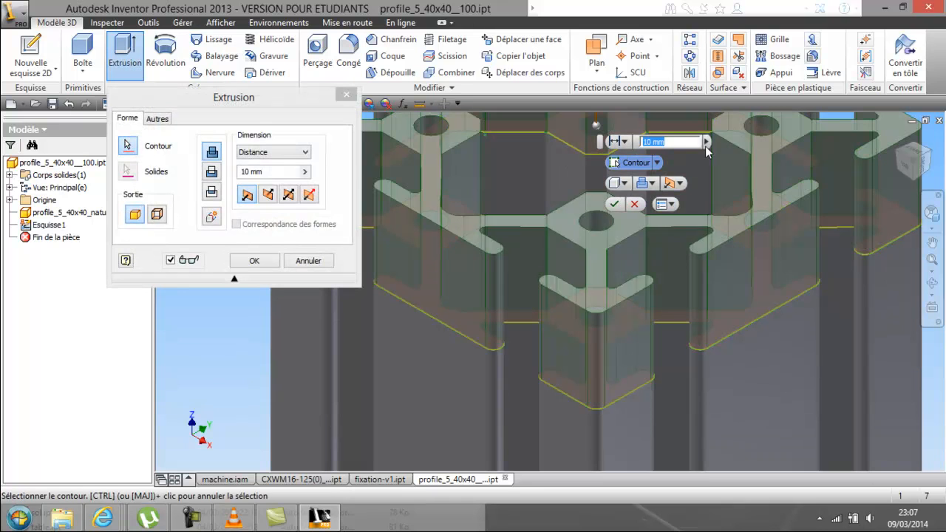
pyautogui.click(667, 141)
pyautogui.write('362')
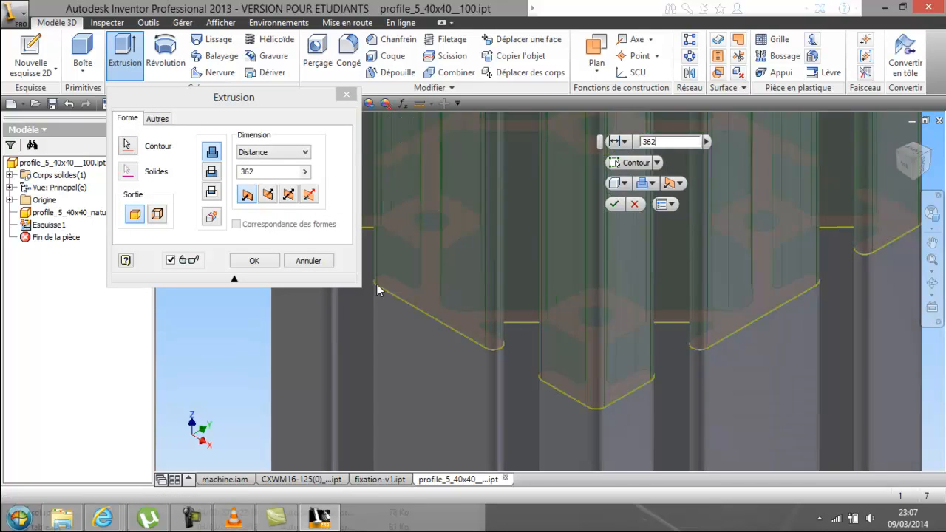
pyautogui.click(269, 260)
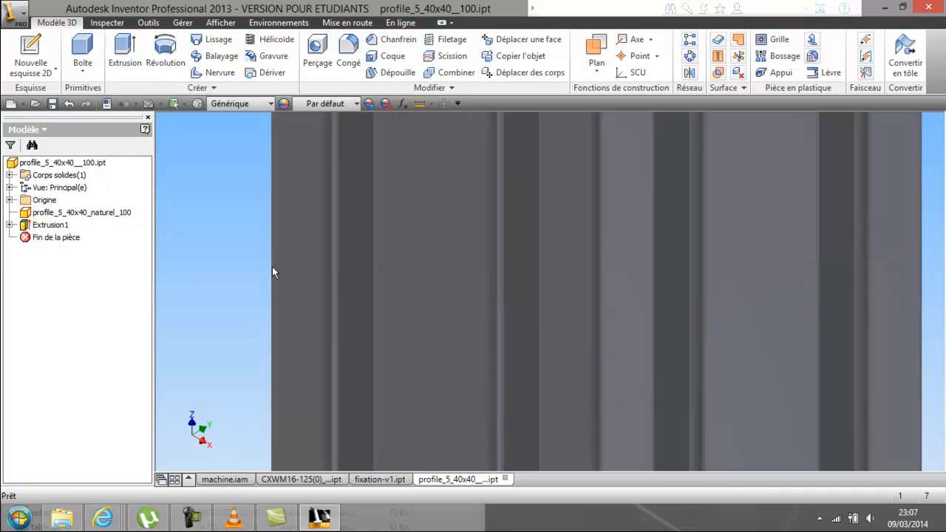
pyautogui.scroll(-5, 270, 281)
pyautogui.moveTo(504, 310); pyautogui.dragTo(656, 390, button='middle')
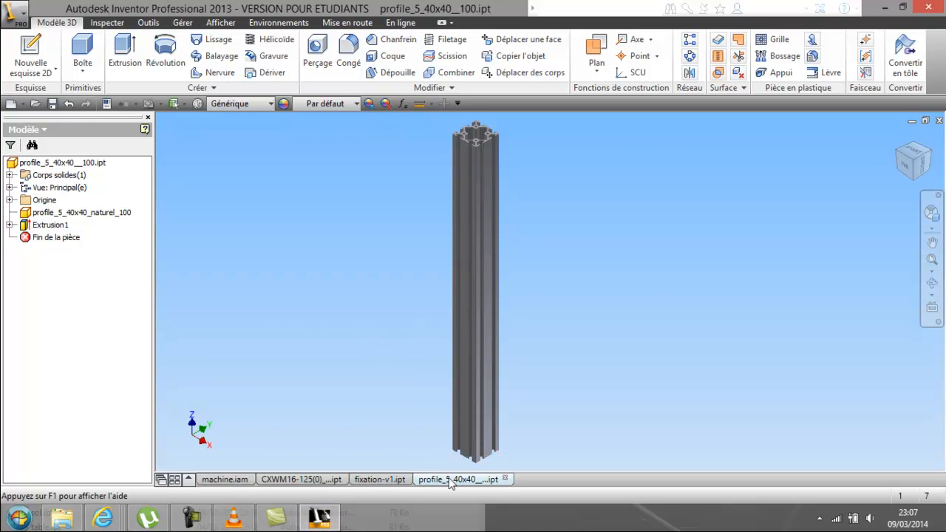
# Step: Return to the machine.iam assembly and orient the view to the lower end faces of the two 40x40 profiles
pyautogui.click(225, 478)
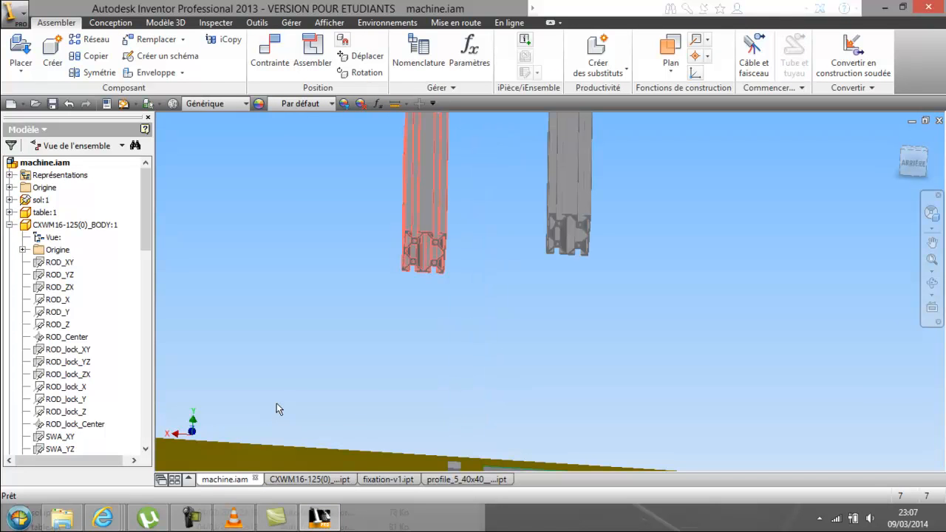
pyautogui.click(294, 389)
pyautogui.scroll(5, 308, 369)
pyautogui.press('F4')
pyautogui.moveTo(474, 304); pyautogui.dragTo(513, 281)
pyautogui.moveTo(497, 316); pyautogui.dragTo(557, 320)
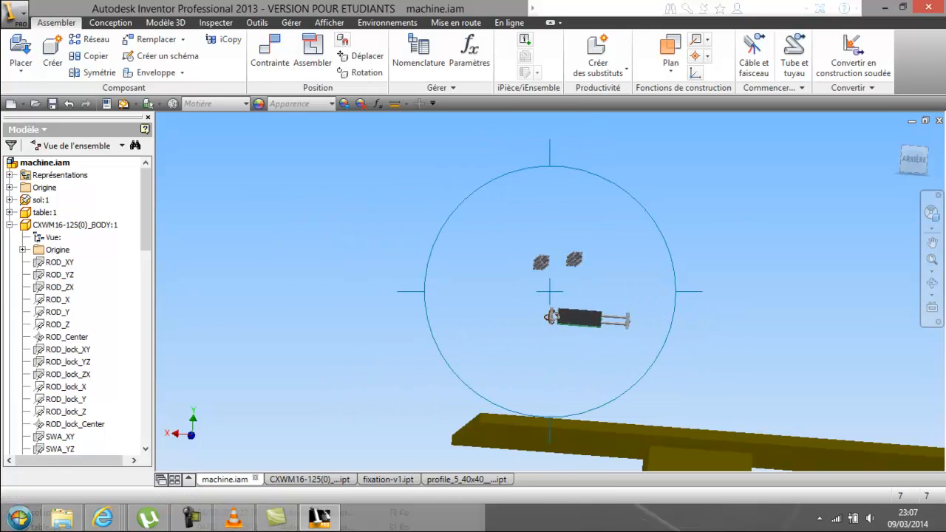
pyautogui.rightClick(500, 303)
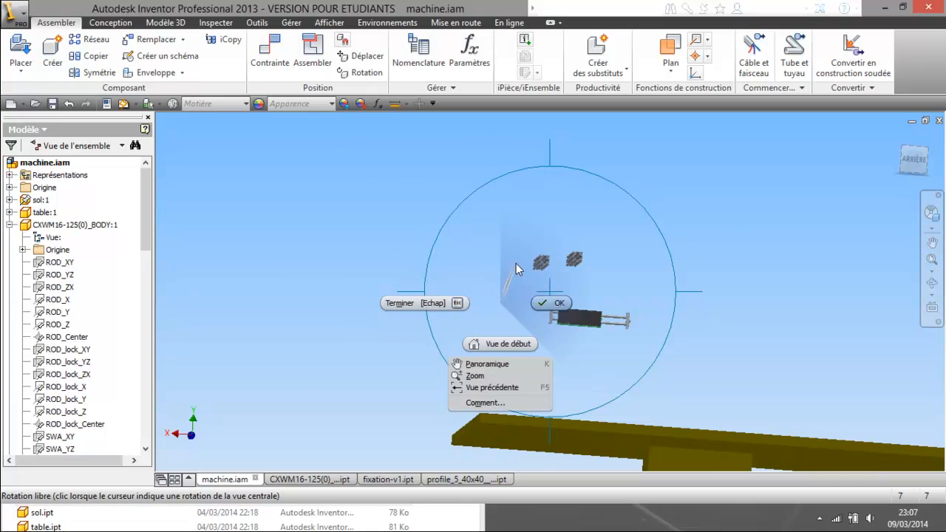
pyautogui.click(392, 305)
pyautogui.press('F4')
pyautogui.moveTo(574, 272); pyautogui.dragTo(640, 291)
pyautogui.scroll(-3, 597, 290)
pyautogui.scroll(-2, 597, 289)
pyautogui.rightClick(488, 269)
pyautogui.scroll(-2, 450, 272)
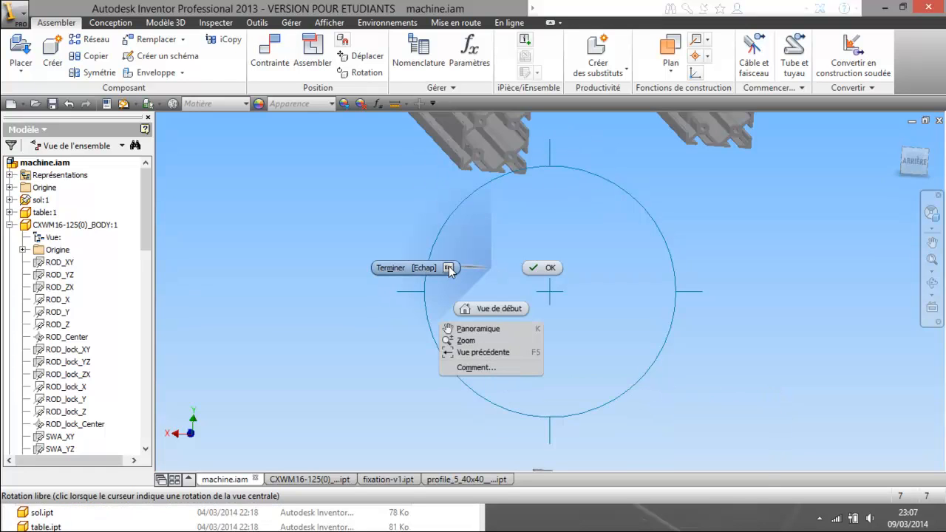
pyautogui.click(438, 369)
pyautogui.rightClick(470, 270)
pyautogui.click(359, 269)
pyautogui.press('F5')
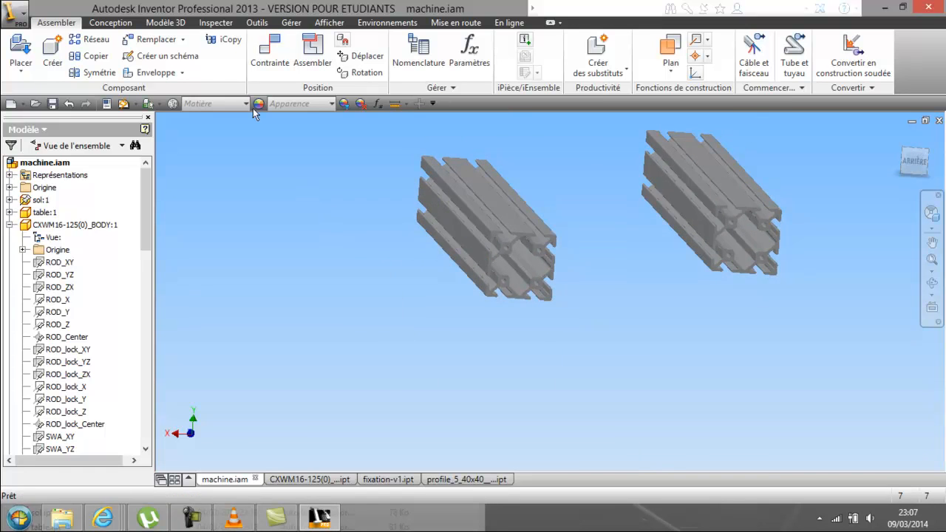
# Step: Mate the lower end face of the first 40x40 profile to the table's top face with 0 mm offset
pyautogui.click(270, 52)
pyautogui.scroll(-4, 428, 258)
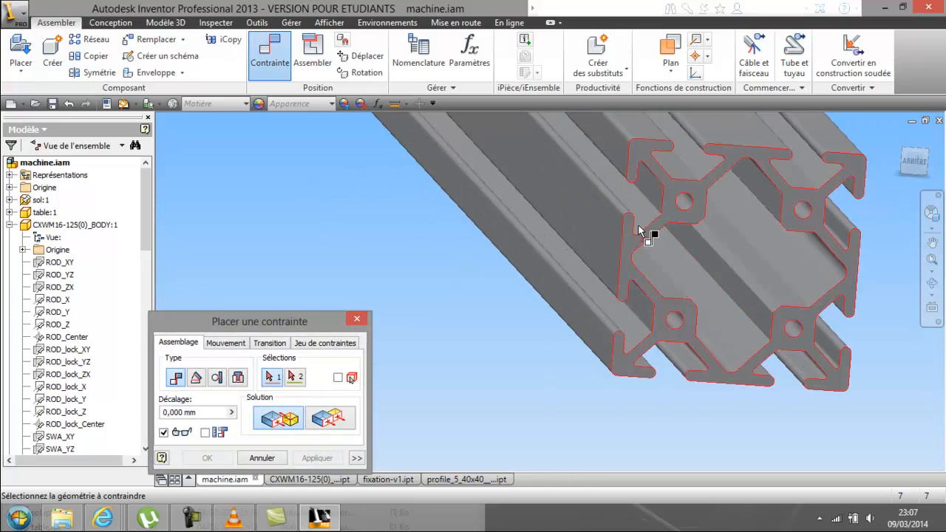
pyautogui.click(669, 211)
pyautogui.press('F6')
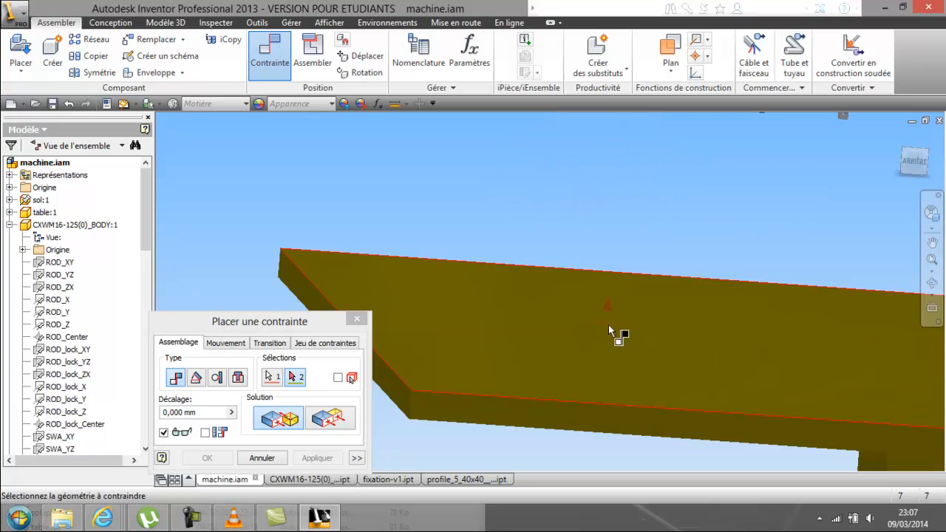
pyautogui.click(609, 327)
pyautogui.click(315, 460)
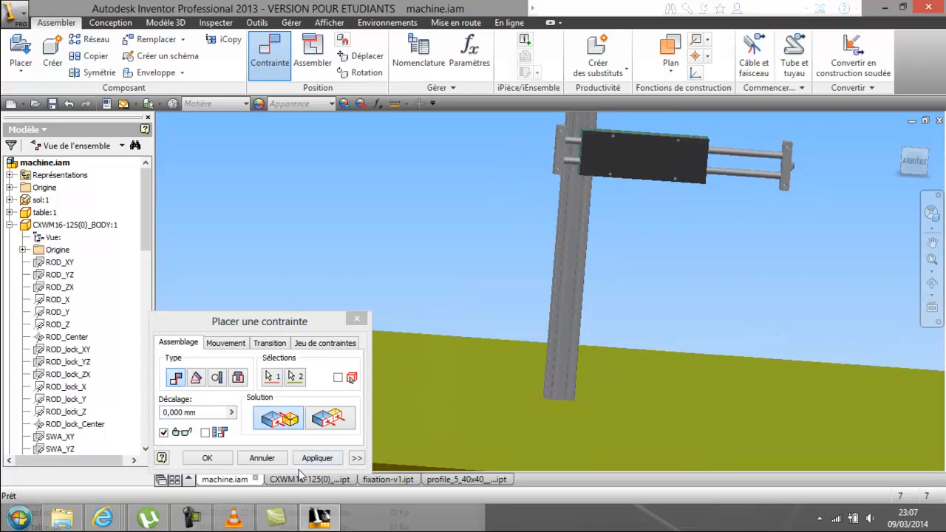
pyautogui.click(318, 458)
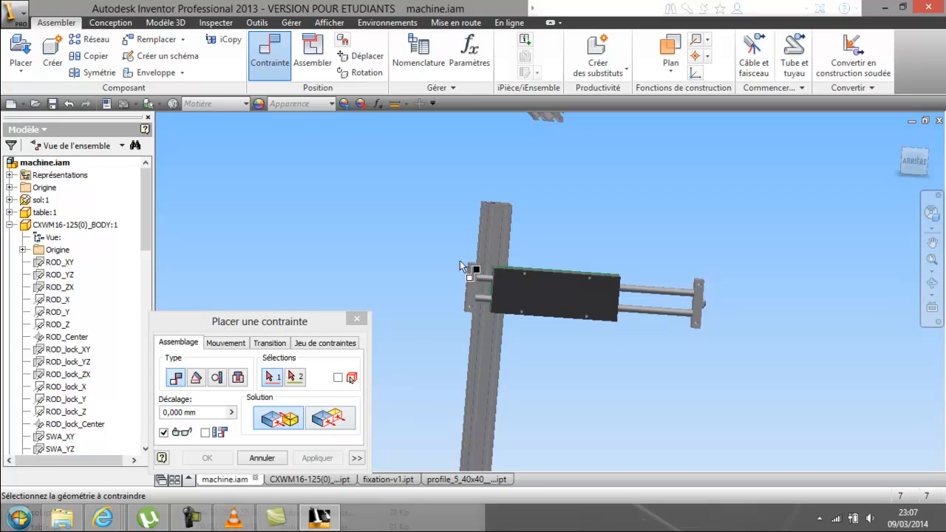
# Step: Mate the second profile's lower end face to the tabletop with 0 mm offset and finish constraining
pyautogui.scroll(6, 508, 236)
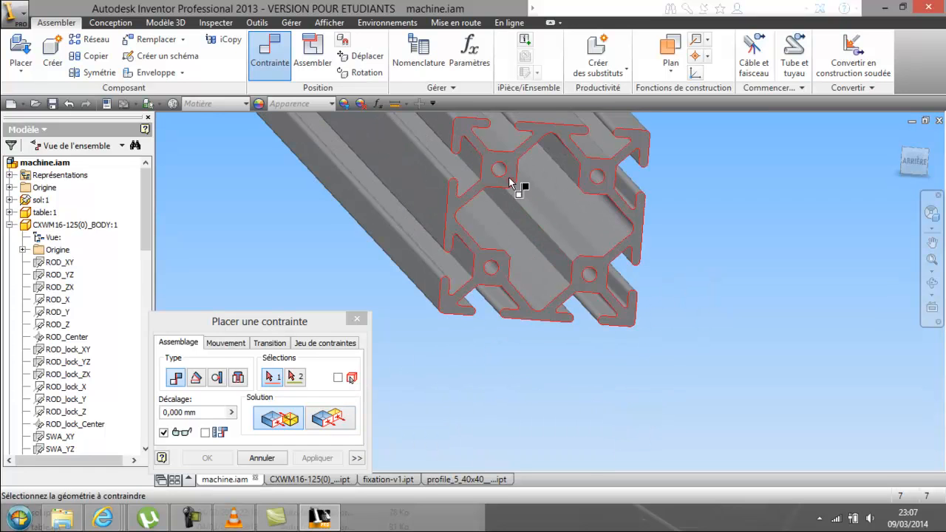
pyautogui.click(510, 172)
pyautogui.scroll(-6, 508, 221)
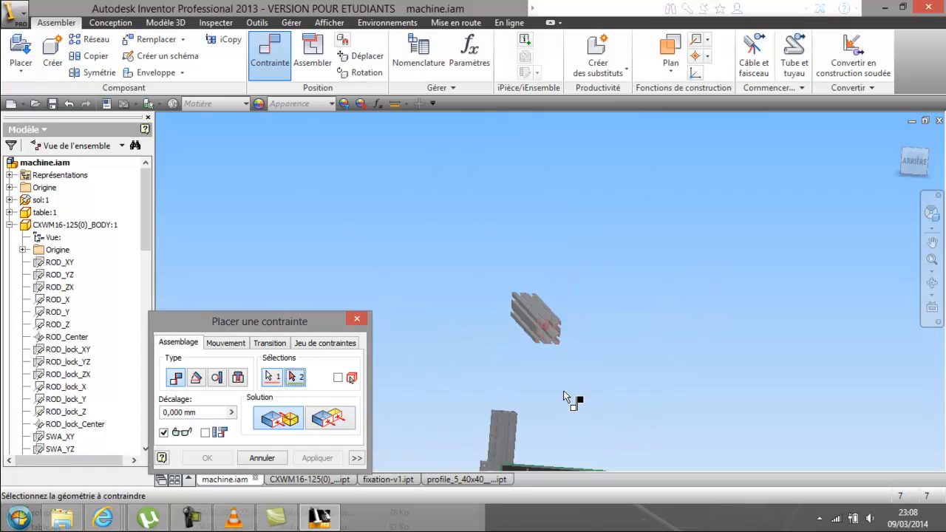
pyautogui.click(550, 325)
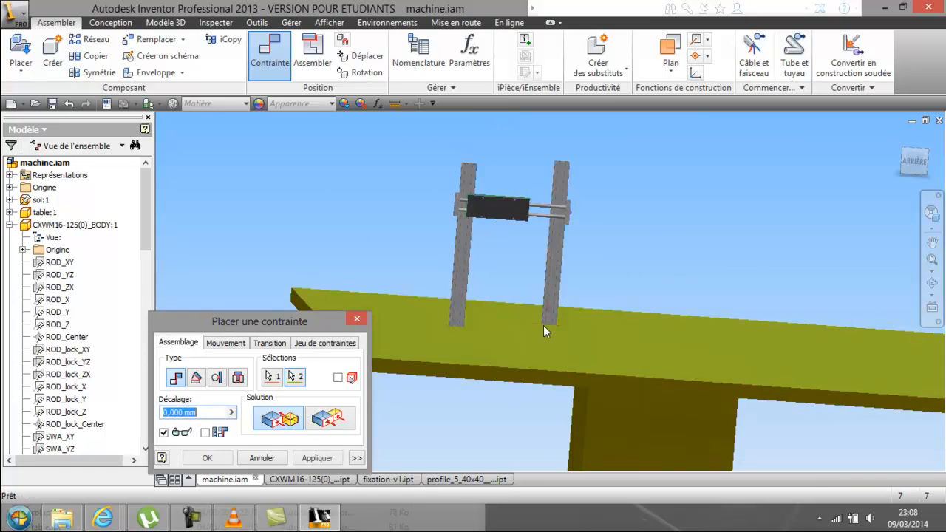
pyautogui.click(219, 460)
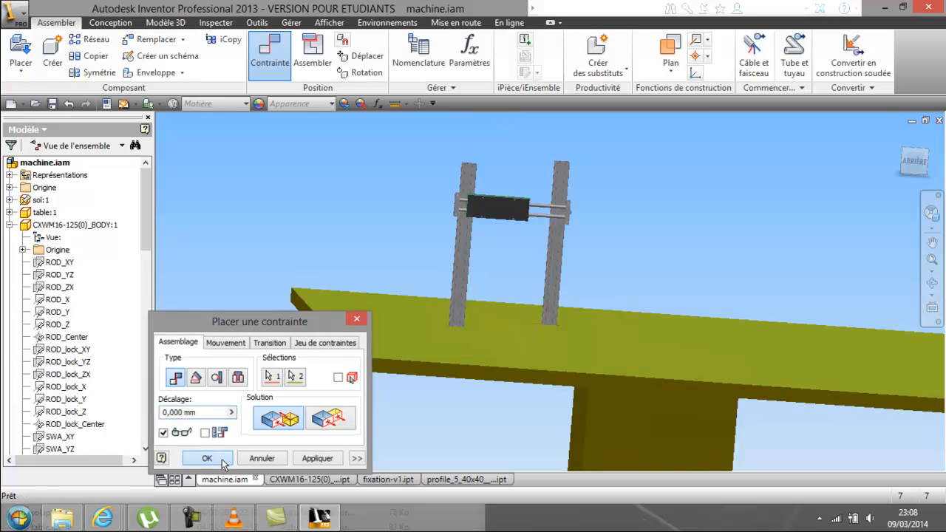
# Step: Mate a side face of one standing profile to the outer face of the cylinder's black fixation plate with 0 mm offset
pyautogui.click(931, 283)
pyautogui.moveTo(593, 295); pyautogui.dragTo(510, 257)
pyautogui.rightClick(435, 276)
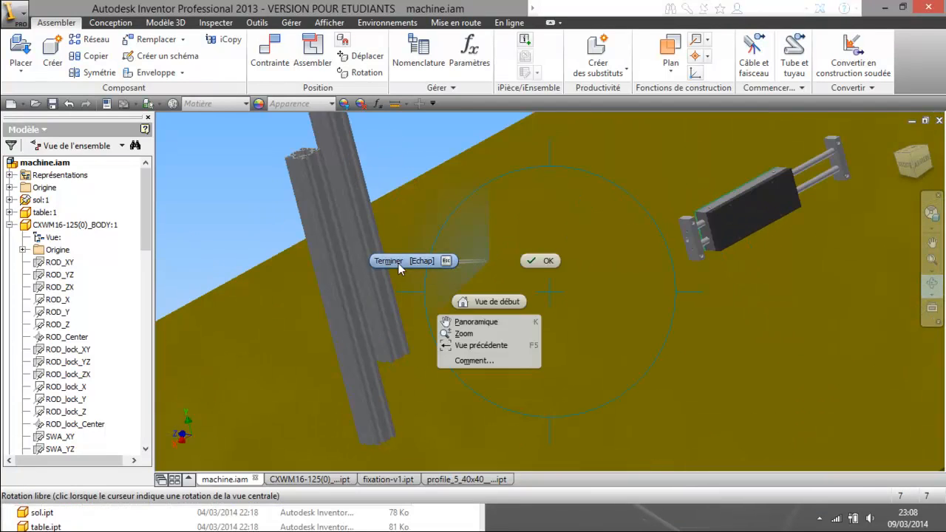
pyautogui.click(399, 264)
pyautogui.press('c')
pyautogui.scroll(5, 325, 229)
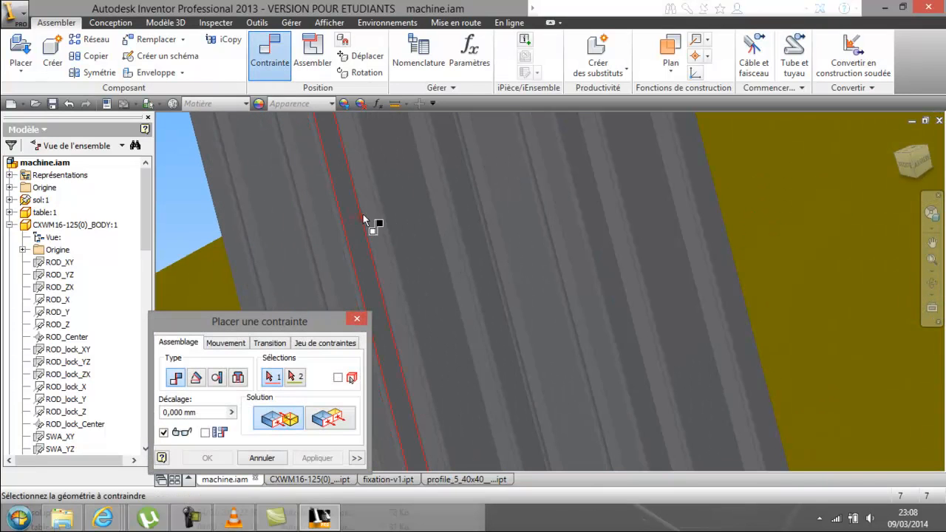
pyautogui.click(422, 245)
pyautogui.scroll(-5, 421, 245)
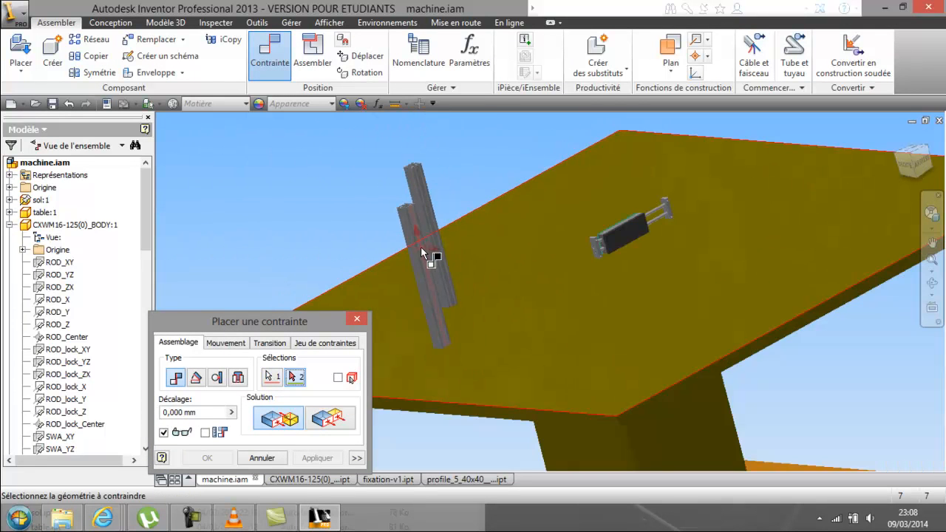
pyautogui.scroll(6, 617, 241)
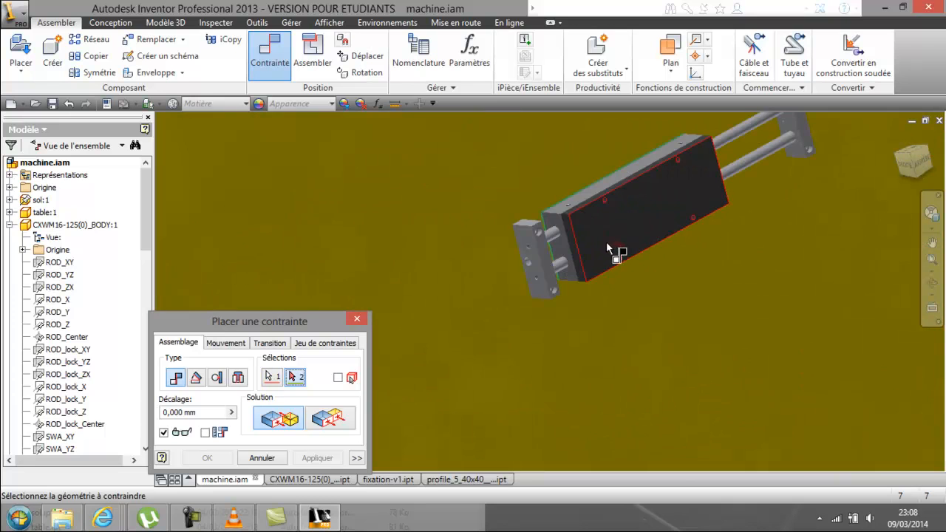
pyautogui.click(590, 232)
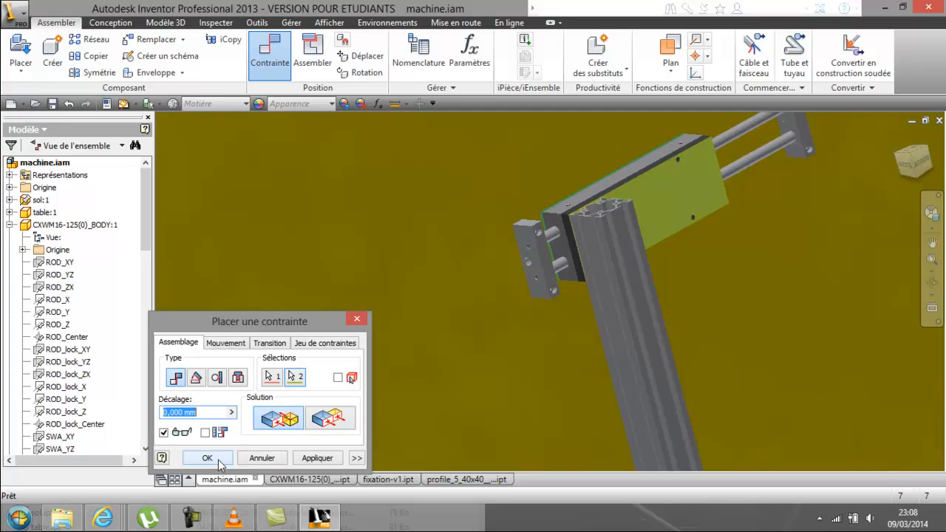
pyautogui.click(317, 458)
# Step: Mate the matching side face of the other profile to the same fixation plate face with 0 mm offset
pyautogui.scroll(-5, 400, 305)
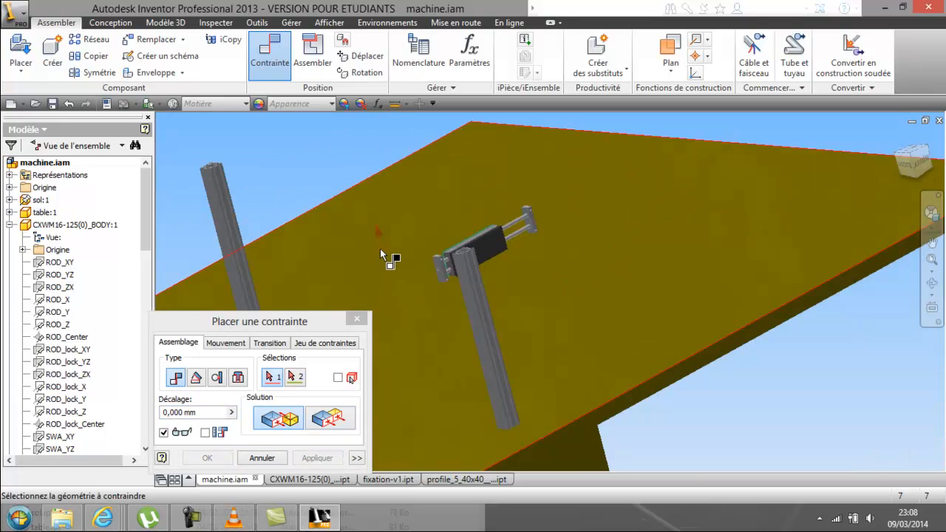
pyautogui.scroll(4, 201, 178)
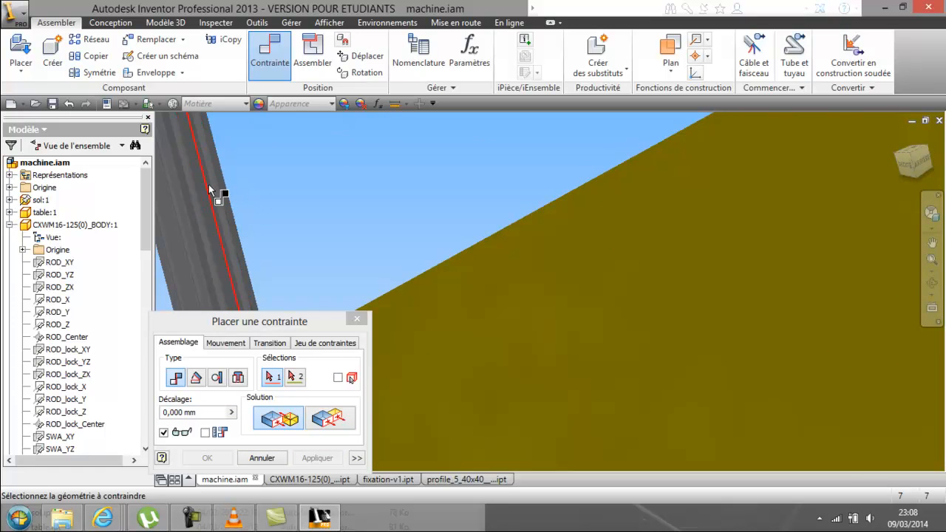
pyautogui.scroll(2, 206, 190)
pyautogui.click(205, 189)
pyautogui.scroll(-4, 221, 196)
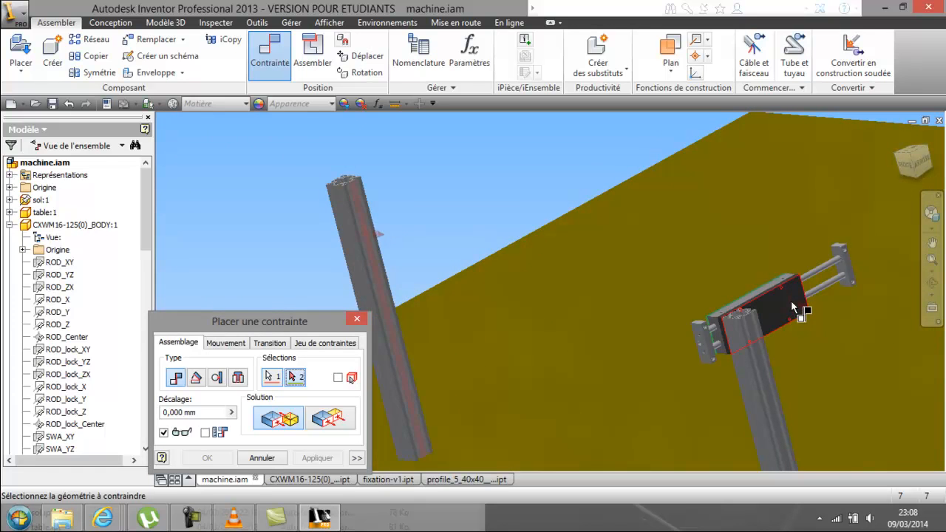
pyautogui.click(791, 306)
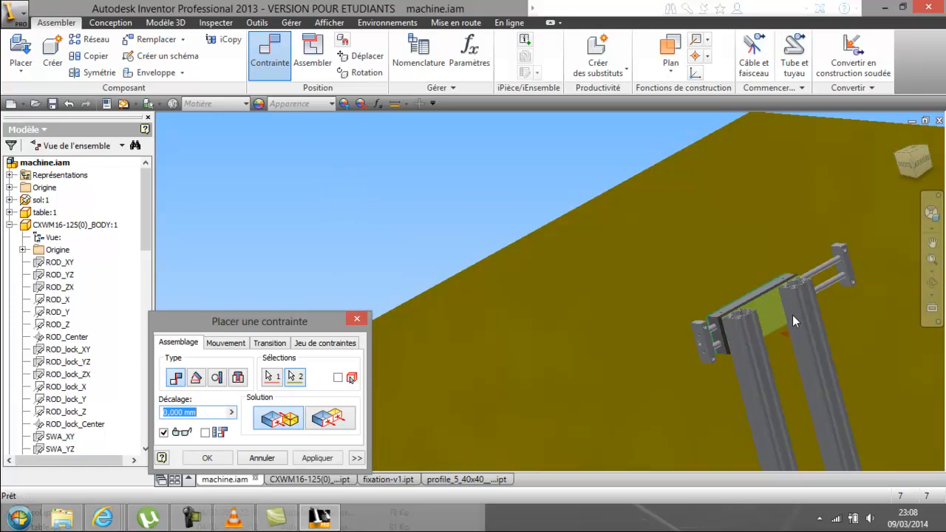
pyautogui.click(219, 461)
# Step: Slide the two profiles sideways along the fixation plate to test their remaining freedom of movement
pyautogui.scroll(-1, 278, 285)
pyautogui.moveTo(277, 286); pyautogui.dragTo(202, 245, button='middle')
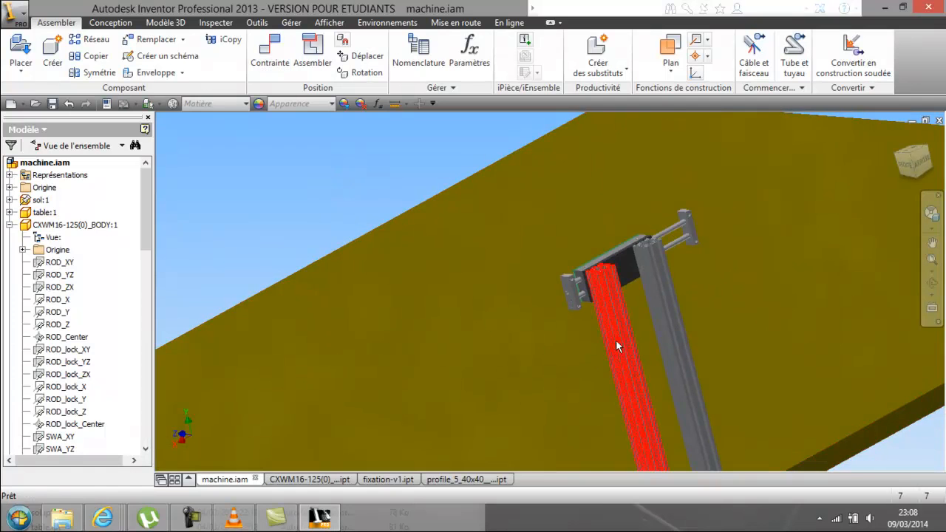
pyautogui.click(615, 343)
pyautogui.moveTo(670, 319)
pyautogui.mouseDown()
pyautogui.moveTo(680, 312)
pyautogui.moveTo(668, 332)
pyautogui.mouseUp()
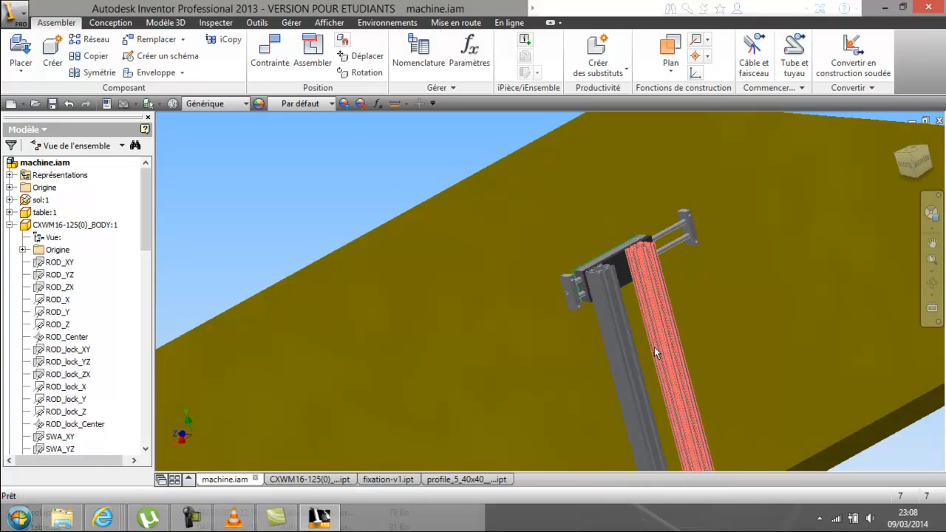
pyautogui.scroll(5, 590, 352)
pyautogui.moveTo(587, 315); pyautogui.dragTo(573, 463, button='middle')
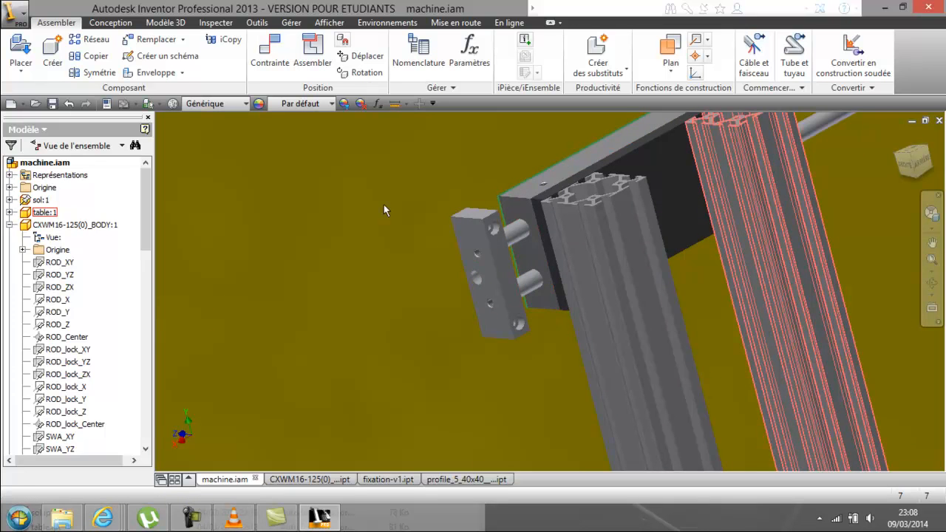
pyautogui.moveTo(602, 322); pyautogui.dragTo(615, 309)
# Step: Apply a flush constraint with 0 mm offset between the first profile's outer side face and the adjacent end face of the cylinder body
pyautogui.click(269, 53)
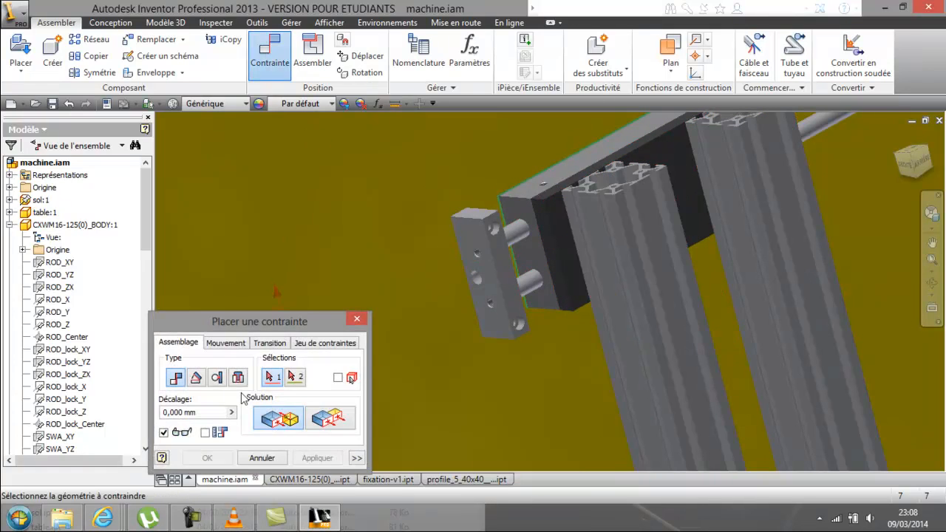
pyautogui.scroll(3, 603, 256)
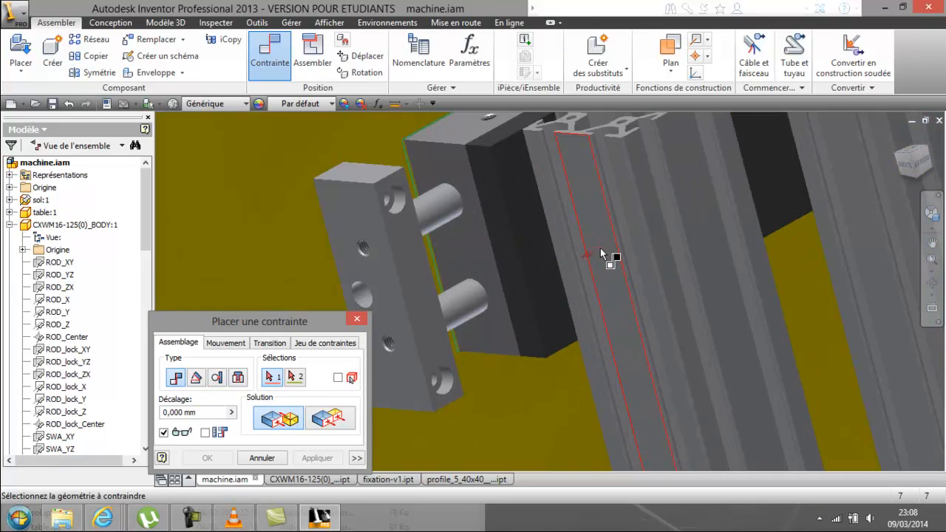
pyautogui.click(608, 257)
pyautogui.click(320, 427)
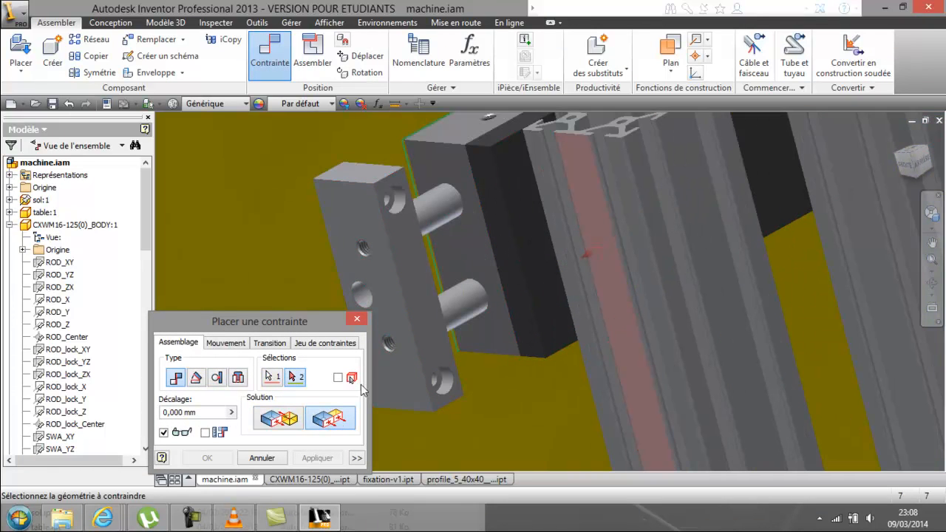
pyautogui.click(473, 257)
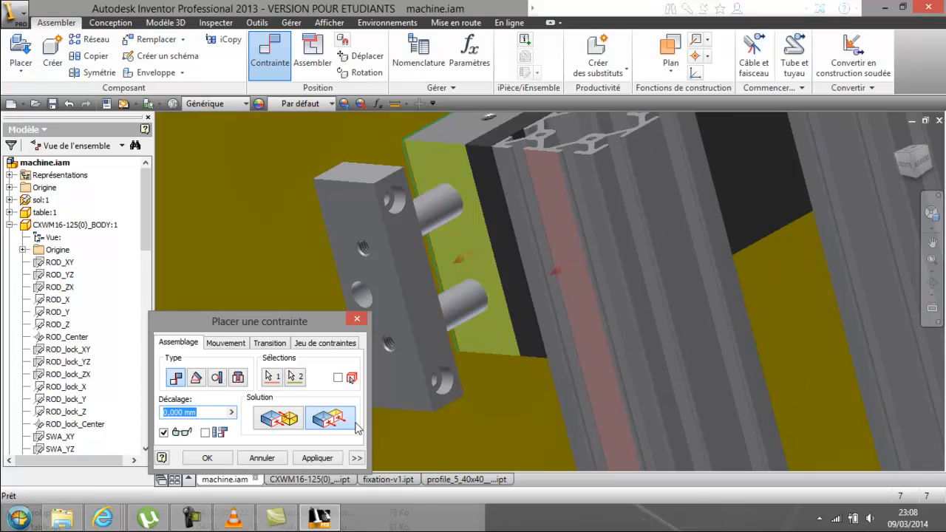
pyautogui.click(221, 463)
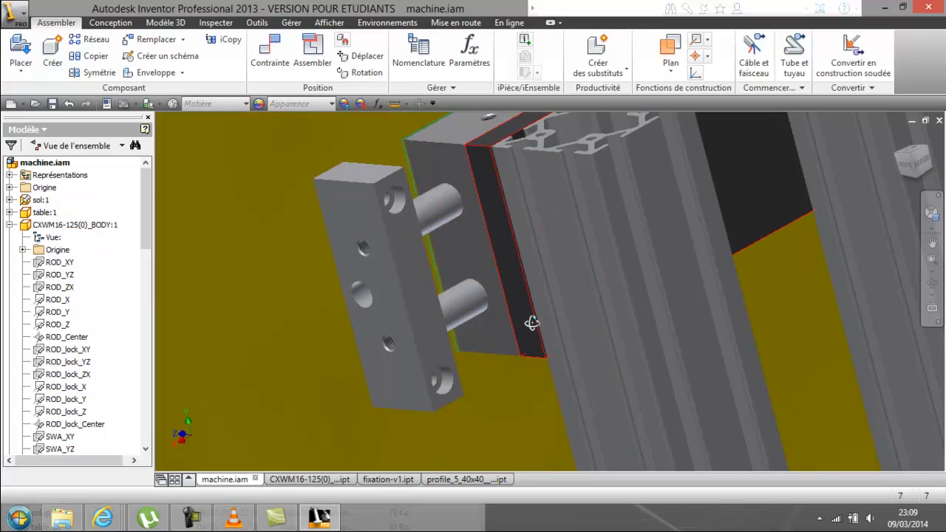
# Step: Apply a flush constraint with 0 mm offset between the second profile's outer side face and the cylinder body's adjacent end face
pyautogui.keyDown('shift'); pyautogui.moveTo(580, 295); pyautogui.dragTo(521, 312, button='middle'); pyautogui.keyUp('shift')
pyautogui.rightClick(521, 311)
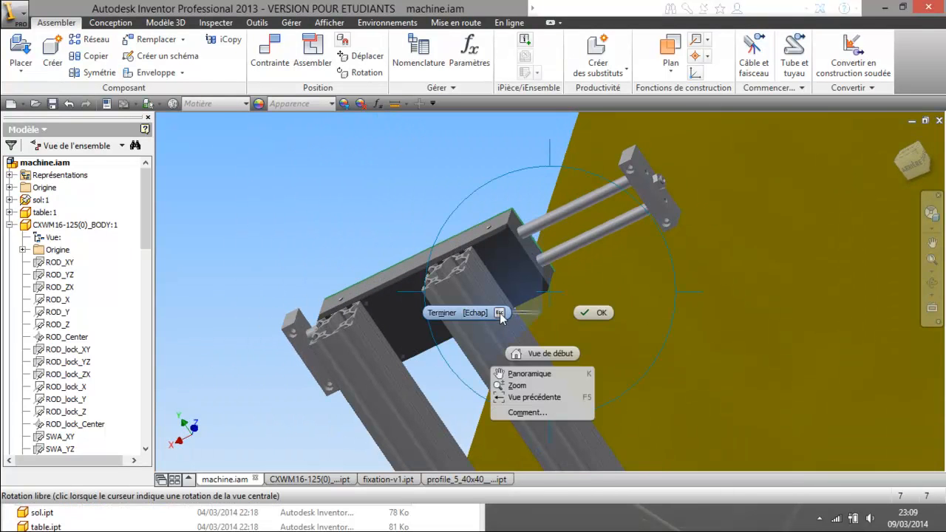
pyautogui.click(443, 314)
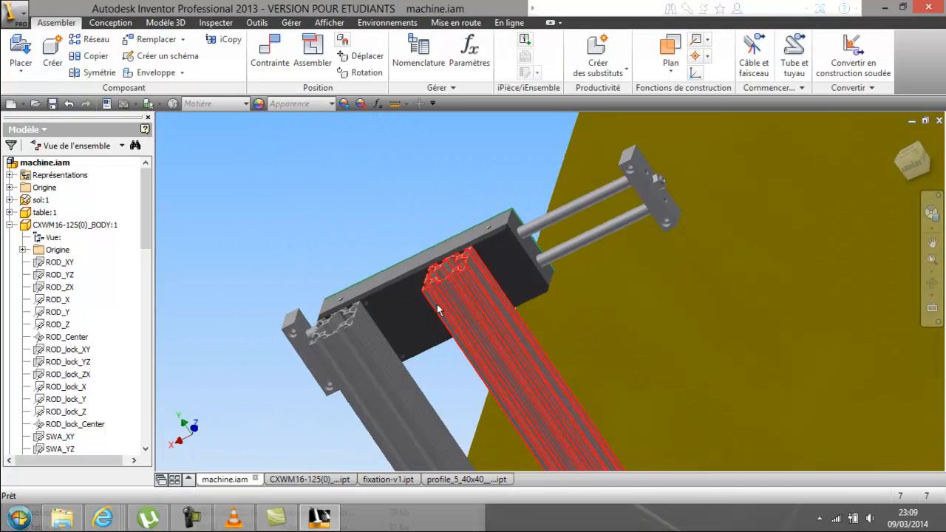
pyautogui.click(272, 57)
pyautogui.scroll(-5, 507, 317)
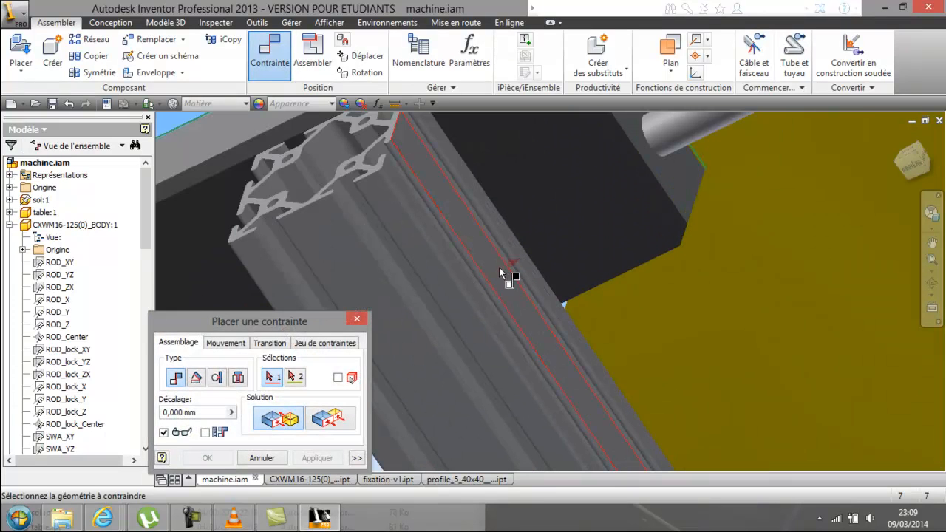
pyautogui.click(500, 267)
pyautogui.click(667, 178)
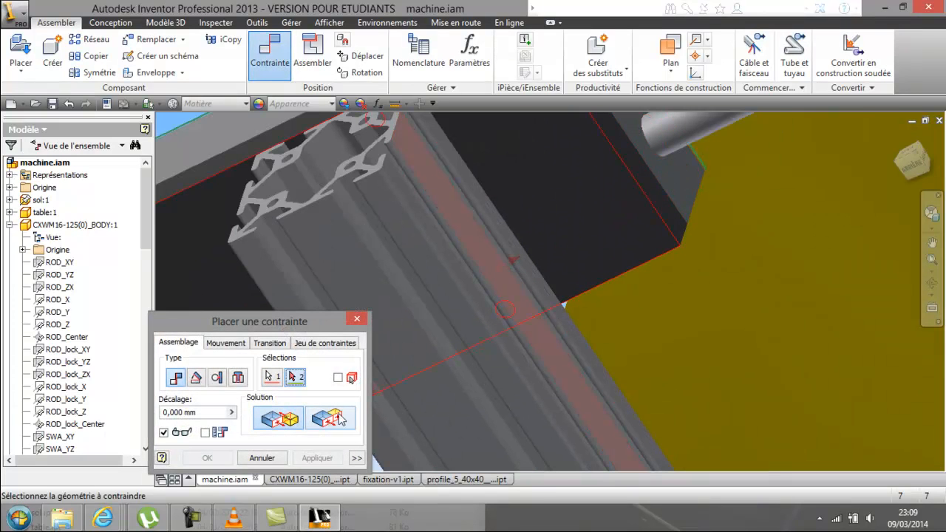
pyautogui.click(676, 189)
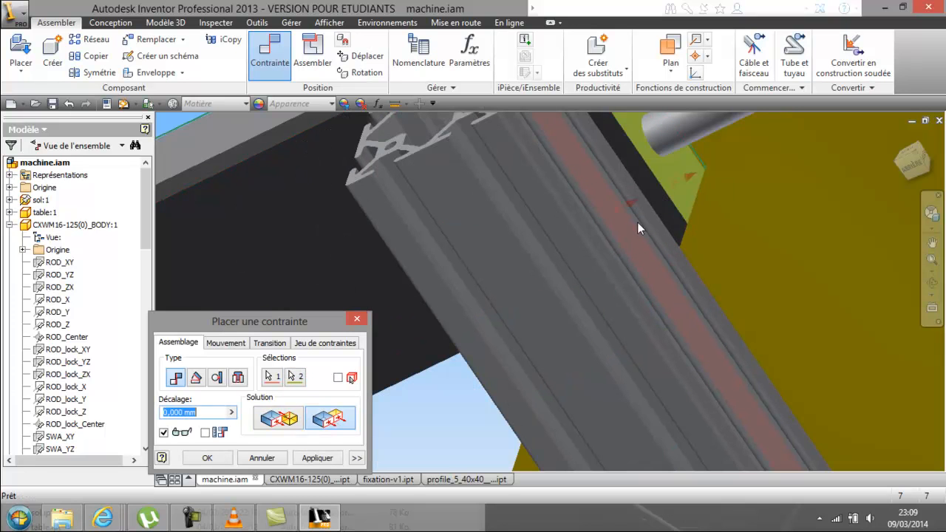
pyautogui.click(226, 461)
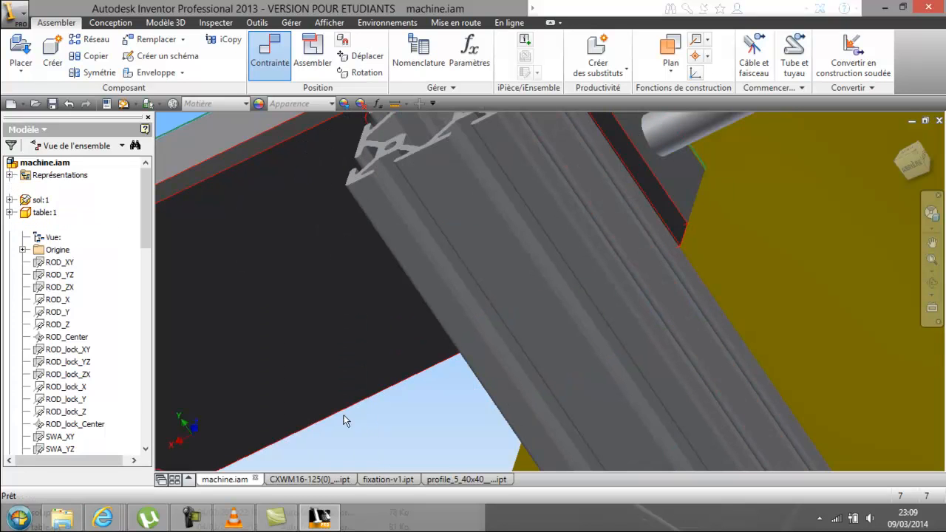
# Step: Examine how the two profiles' end sections and slots line up with the holes in the black fixation plate
pyautogui.click(930, 286)
pyautogui.scroll(-4, 629, 347)
pyautogui.moveTo(553, 317); pyautogui.dragTo(596, 354)
pyautogui.scroll(-2, 619, 291)
pyautogui.moveTo(602, 348); pyautogui.dragTo(535, 267, button='middle')
pyautogui.moveTo(572, 298); pyautogui.dragTo(610, 316)
pyautogui.moveTo(637, 312); pyautogui.dragTo(543, 326, button='middle')
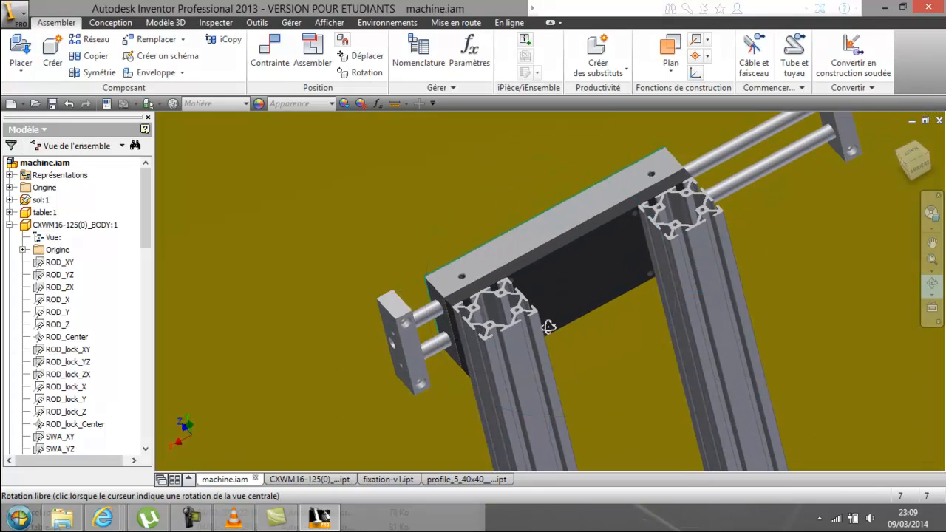
pyautogui.moveTo(549, 325); pyautogui.dragTo(555, 318)
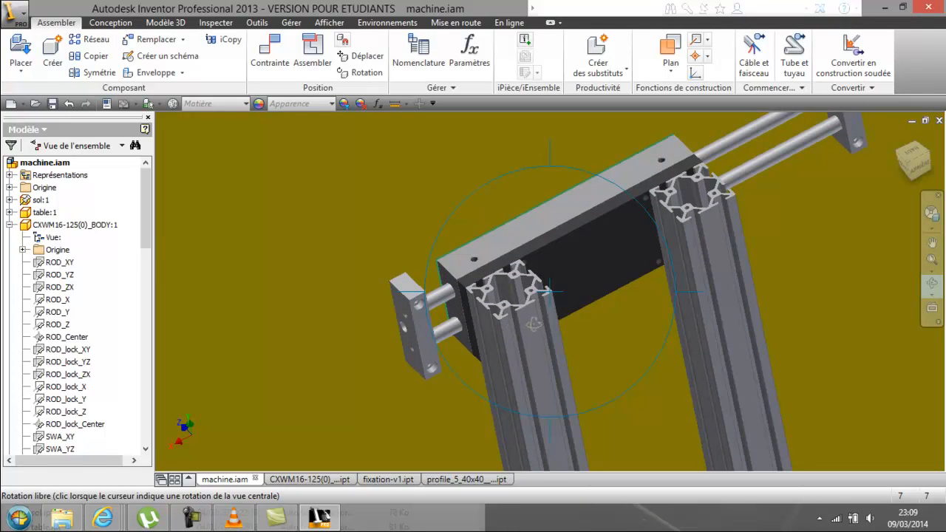
pyautogui.moveTo(534, 323); pyautogui.dragTo(541, 314)
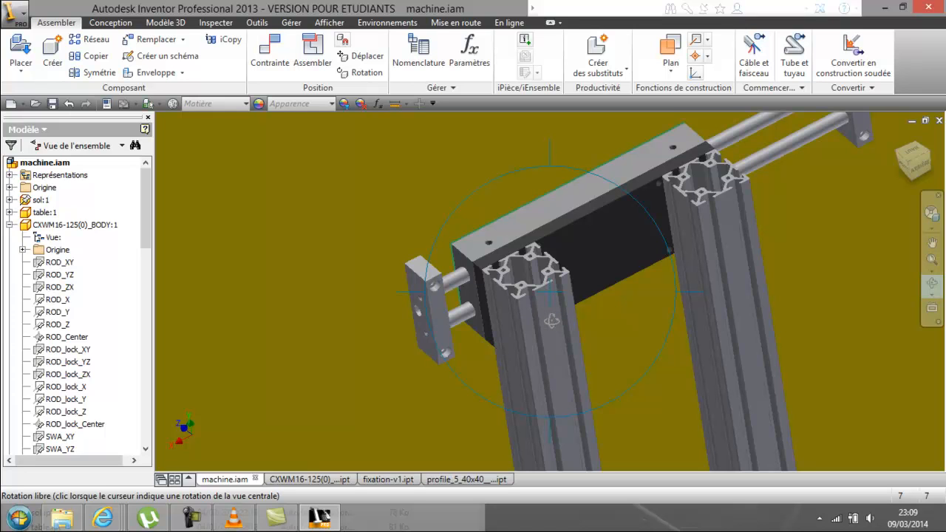
pyautogui.moveTo(548, 320); pyautogui.dragTo(559, 292)
pyautogui.scroll(-2, 559, 290)
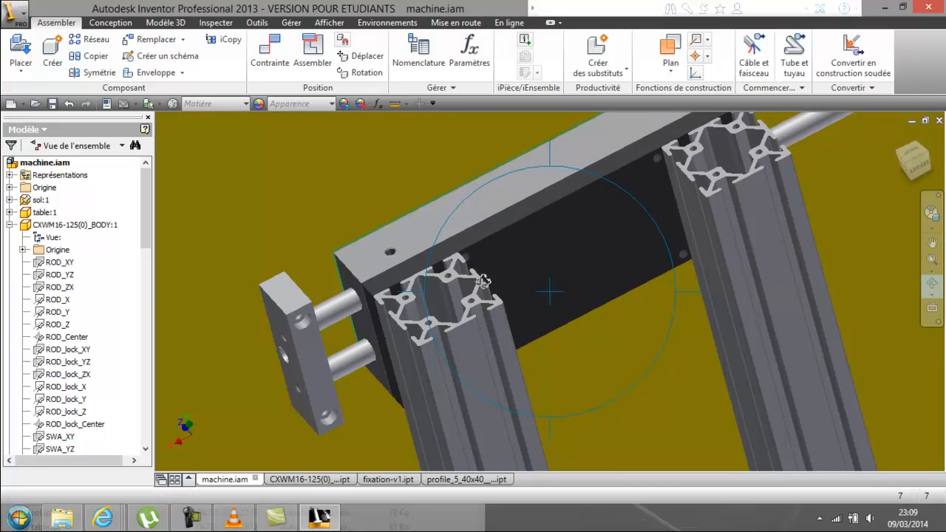
pyautogui.scroll(-5, 446, 270)
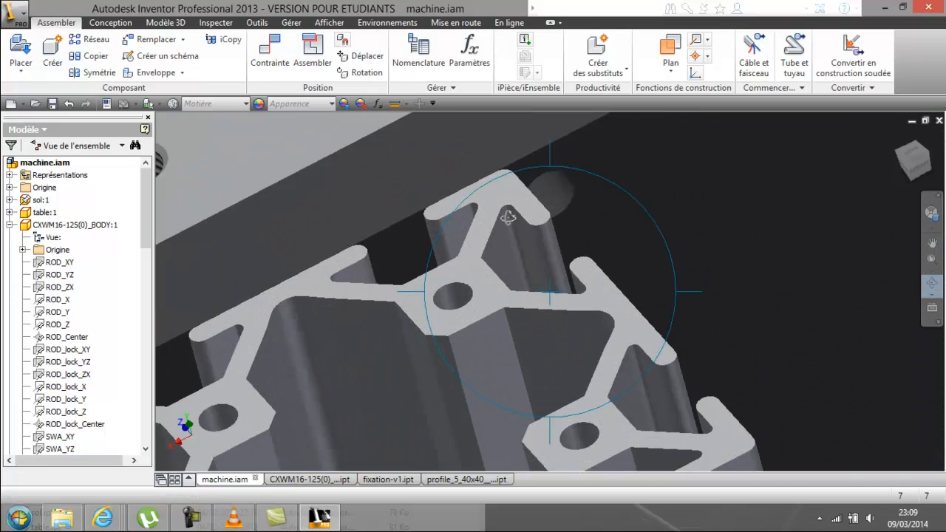
pyautogui.moveTo(523, 284)
pyautogui.mouseDown()
pyautogui.moveTo(514, 301)
pyautogui.moveTo(538, 301)
pyautogui.moveTo(510, 308)
pyautogui.moveTo(533, 298)
pyautogui.mouseUp()
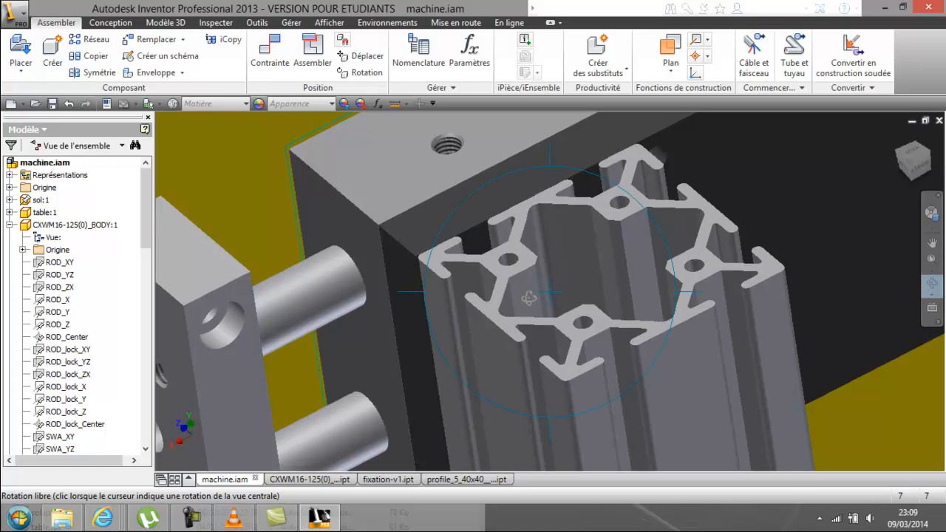
pyautogui.press('Escape')
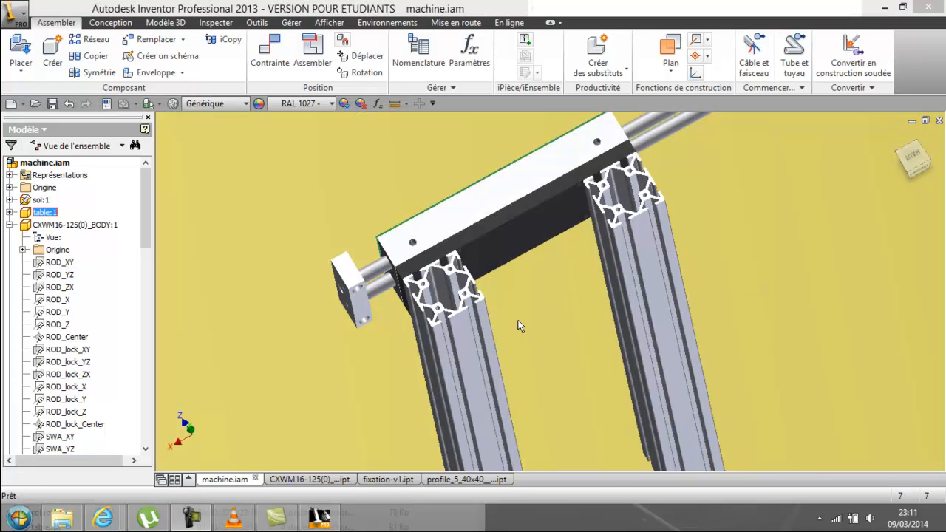
# Step: Switch to the 40x40 profile part and make its origin YZ plane visible
pyautogui.click(443, 480)
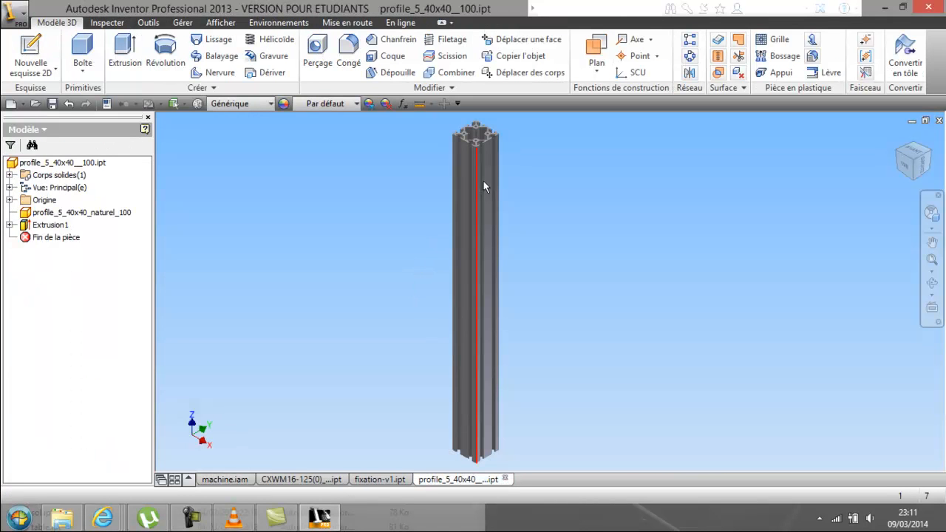
pyautogui.click(9, 200)
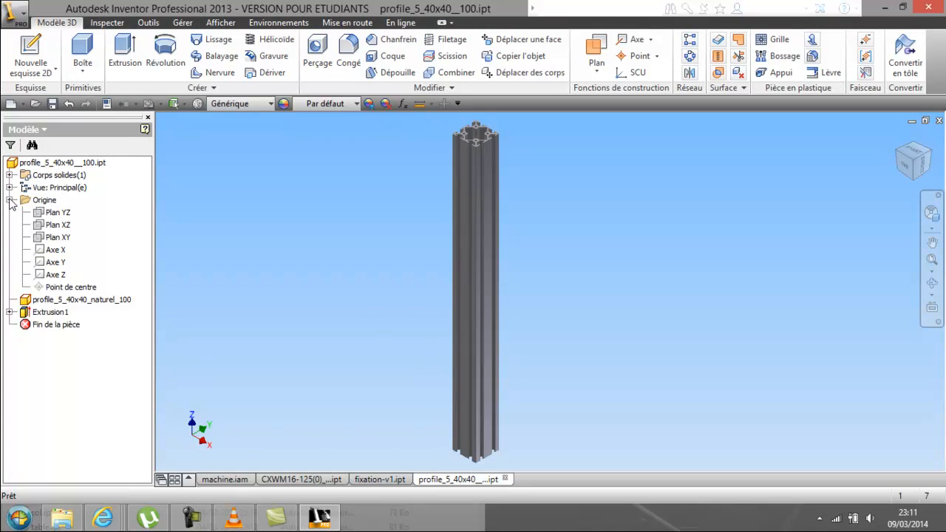
pyautogui.rightClick(52, 214)
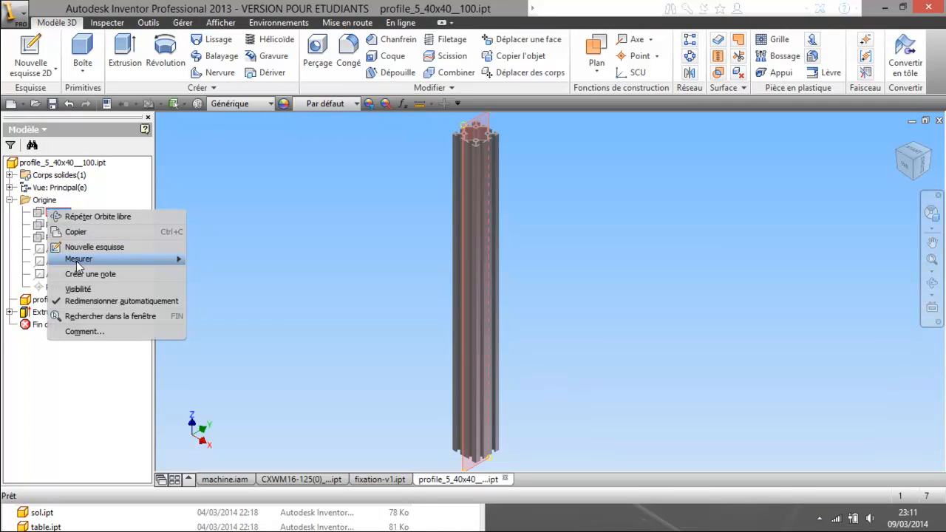
pyautogui.click(78, 289)
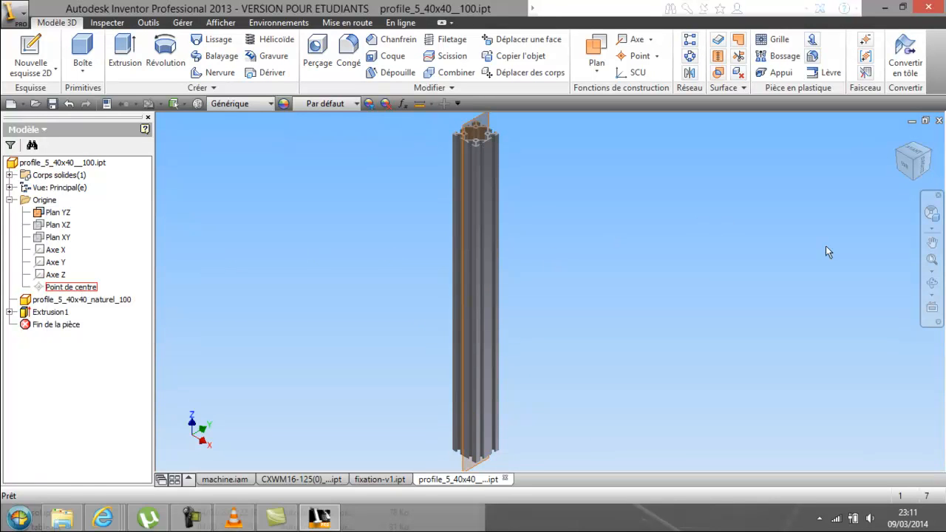
# Step: Create a work plane midway between the profile's origin YZ plane and the parallel outer side face
pyautogui.moveTo(703, 253); pyautogui.dragTo(729, 336, button='middle')
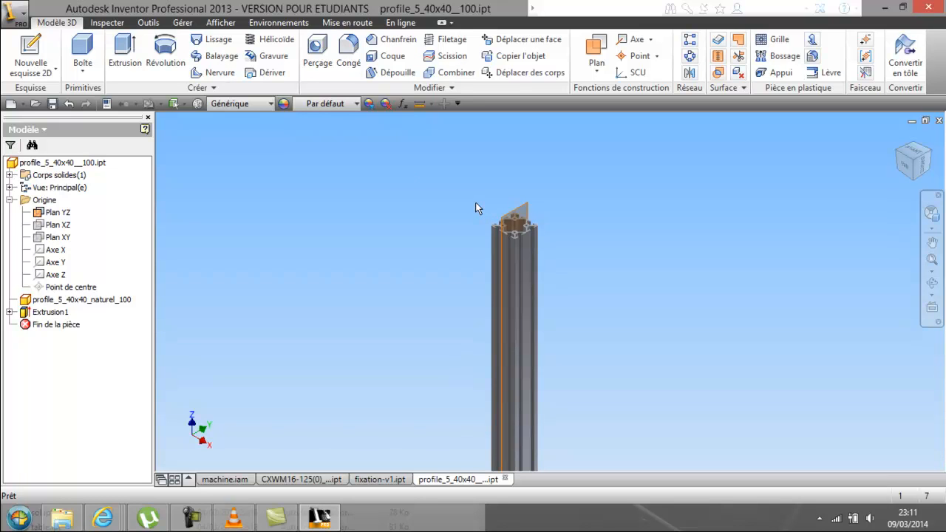
pyautogui.click(597, 48)
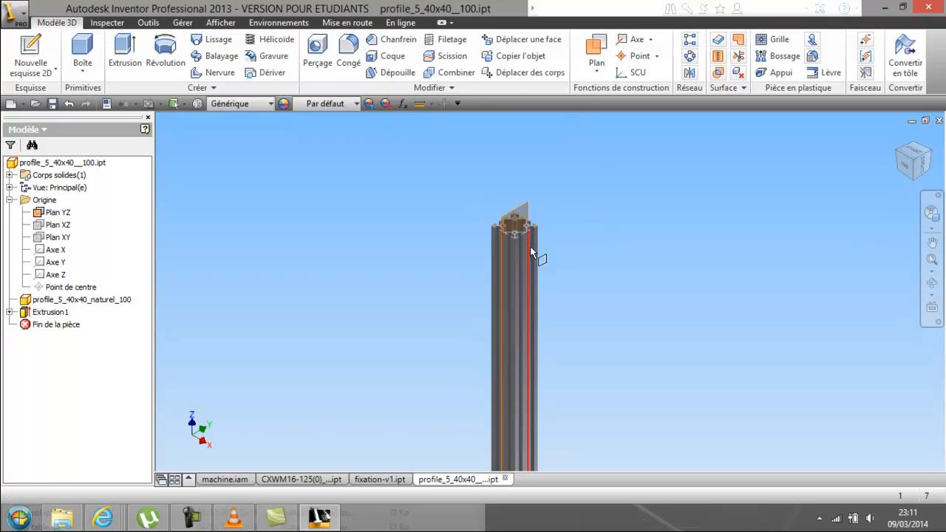
pyautogui.scroll(-5, 522, 254)
pyautogui.click(526, 227)
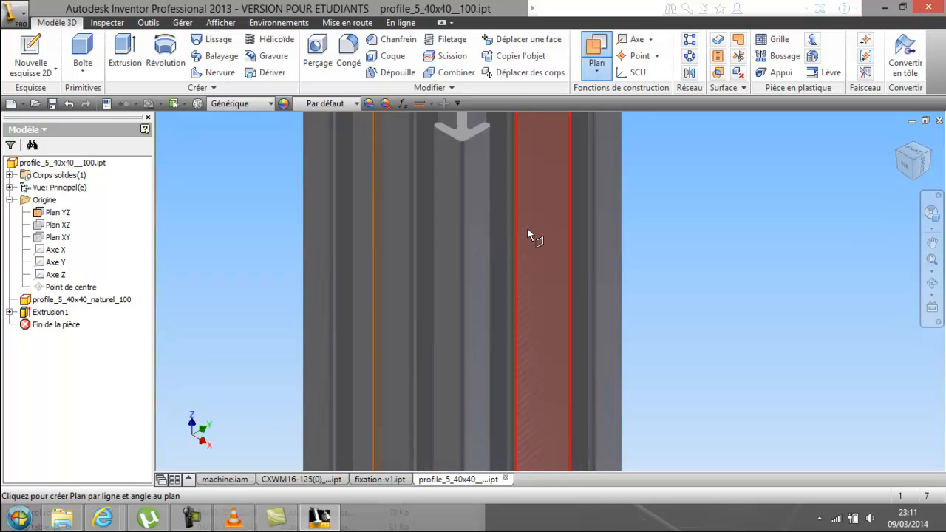
pyautogui.scroll(4, 527, 228)
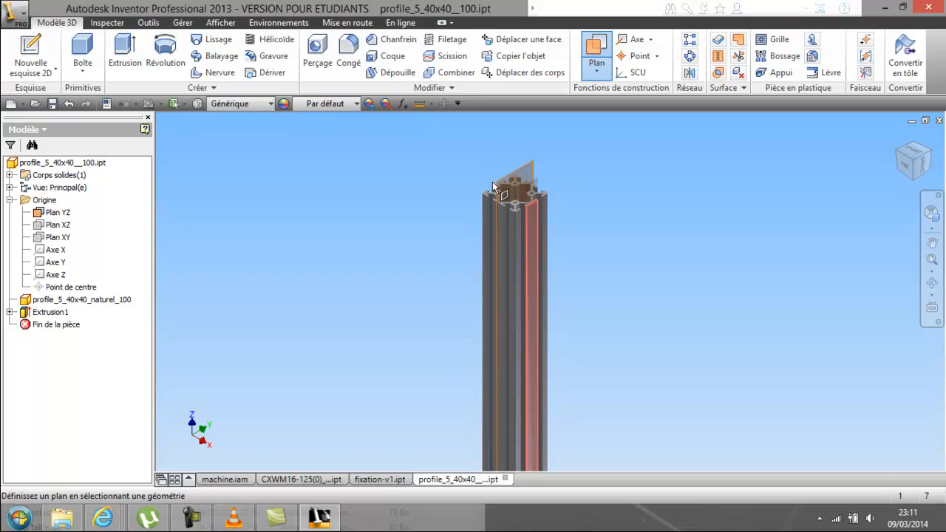
pyautogui.scroll(5, 506, 186)
pyautogui.click(517, 178)
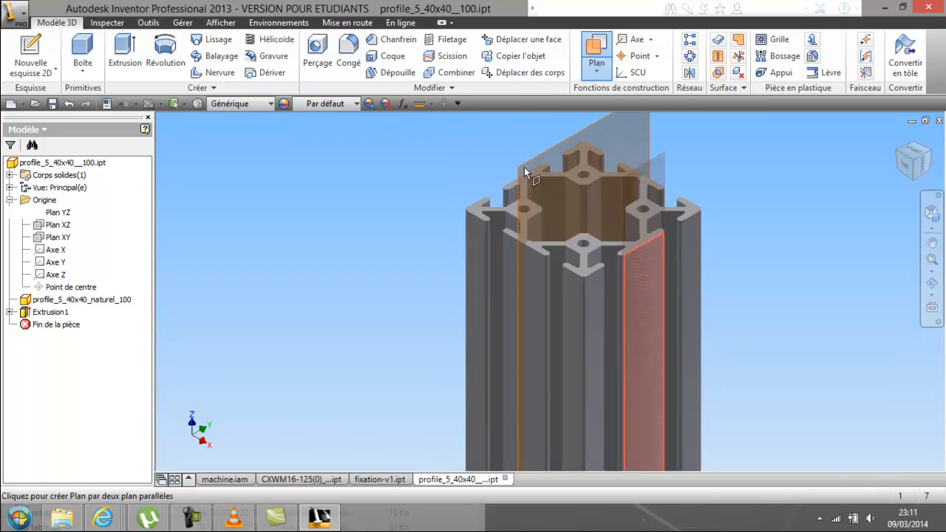
pyautogui.click(519, 170)
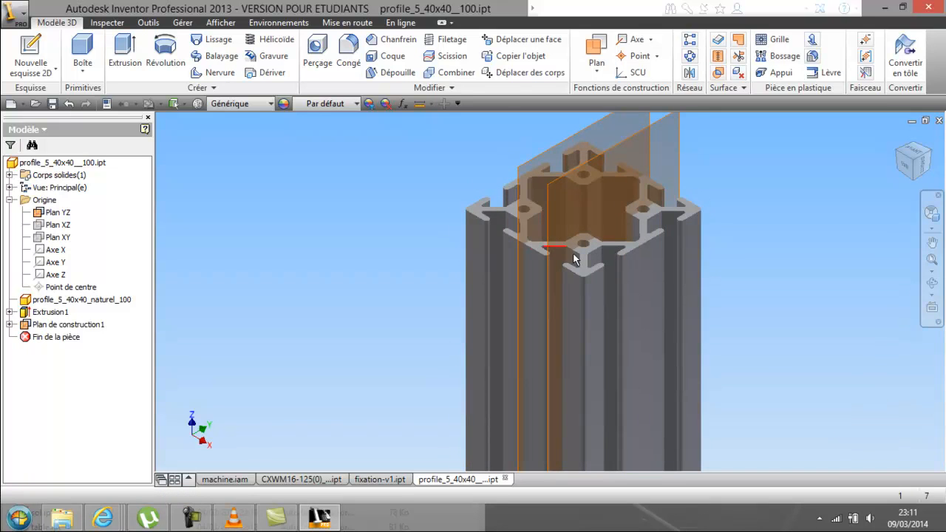
# Step: Examine the new work plane's position relative to the slots and core holes at the profile's end
pyautogui.click(932, 283)
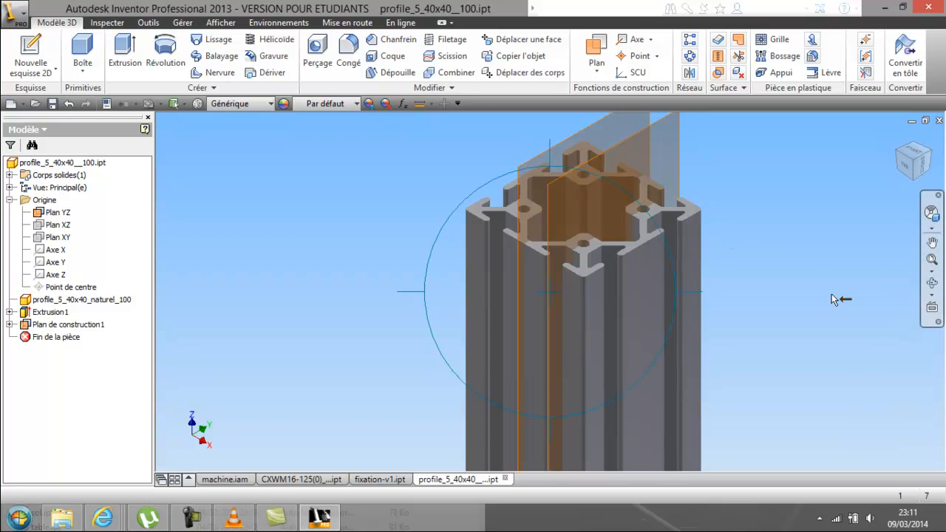
pyautogui.moveTo(673, 284); pyautogui.dragTo(375, 217)
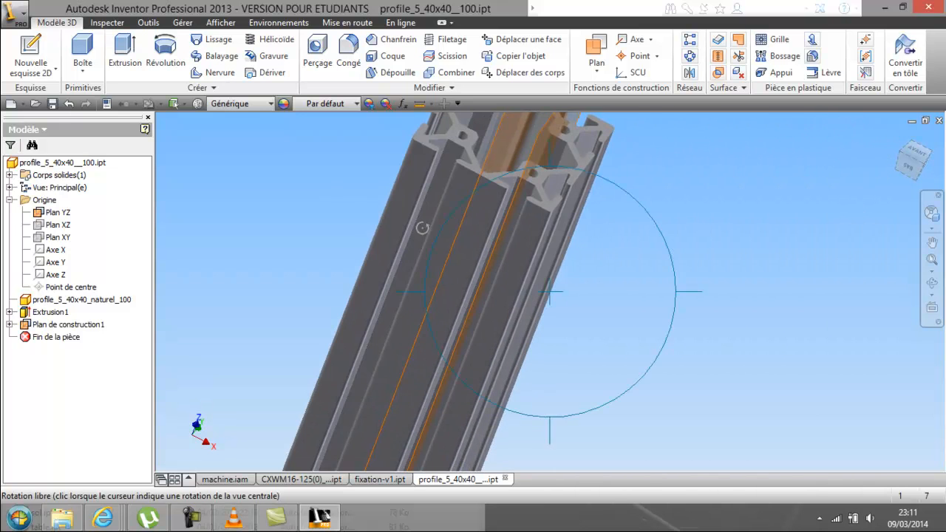
pyautogui.moveTo(481, 236); pyautogui.dragTo(547, 245)
pyautogui.scroll(-3, 583, 239)
pyautogui.moveTo(613, 250); pyautogui.dragTo(535, 246, button='middle')
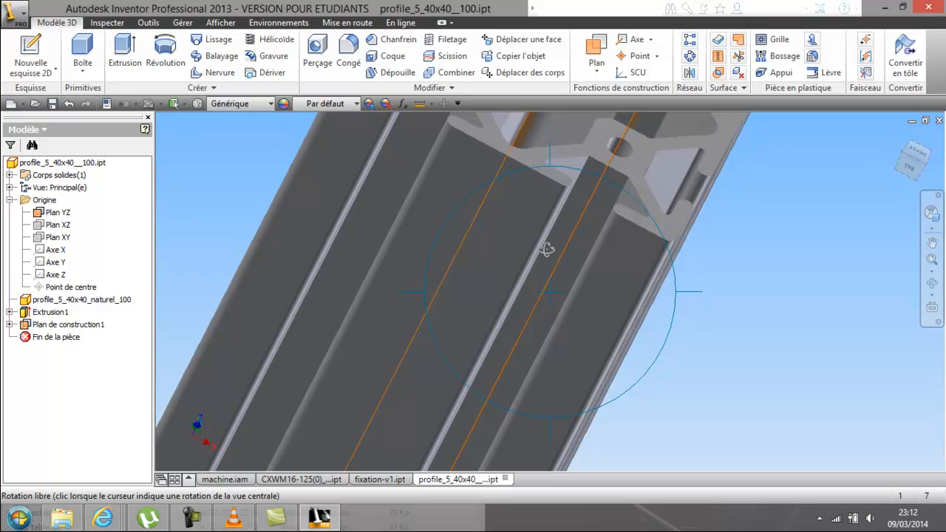
pyautogui.rightClick(520, 284)
pyautogui.click(427, 289)
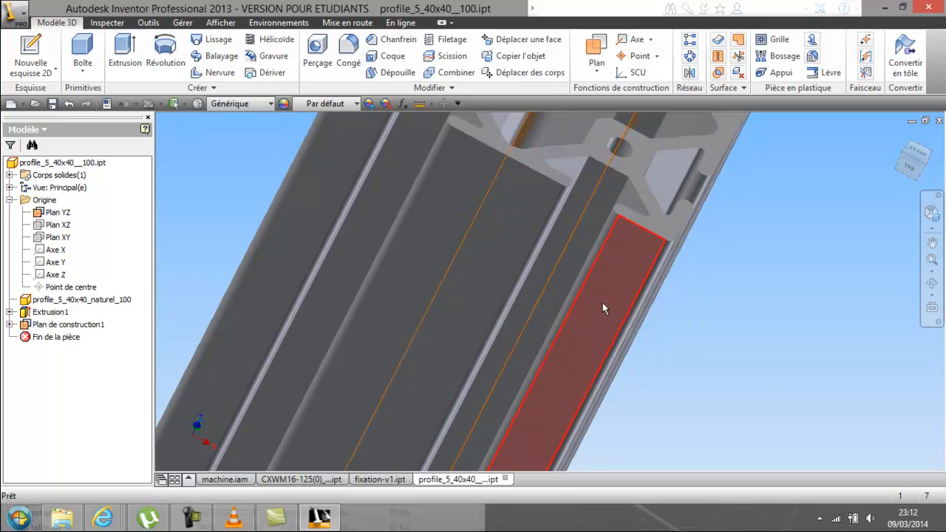
pyautogui.scroll(-5, 669, 311)
pyautogui.keyDown('shift'); pyautogui.moveTo(662, 312); pyautogui.dragTo(532, 318, button='middle'); pyautogui.keyUp('shift')
pyautogui.rightClick(541, 381)
pyautogui.click(484, 380)
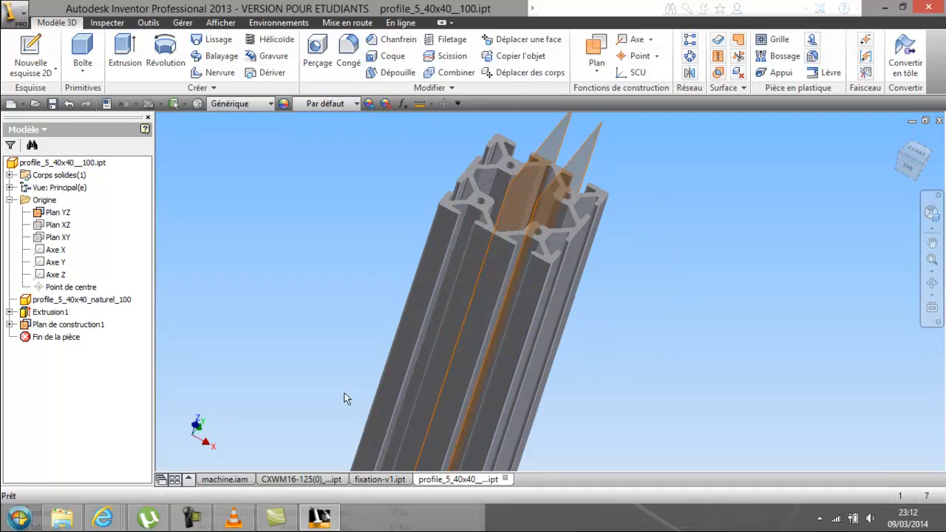
# Step: Return to machine.iam and turn on the visibility of all construction features to show the profiles' work planes
pyautogui.click(224, 479)
pyautogui.scroll(-4, 252, 405)
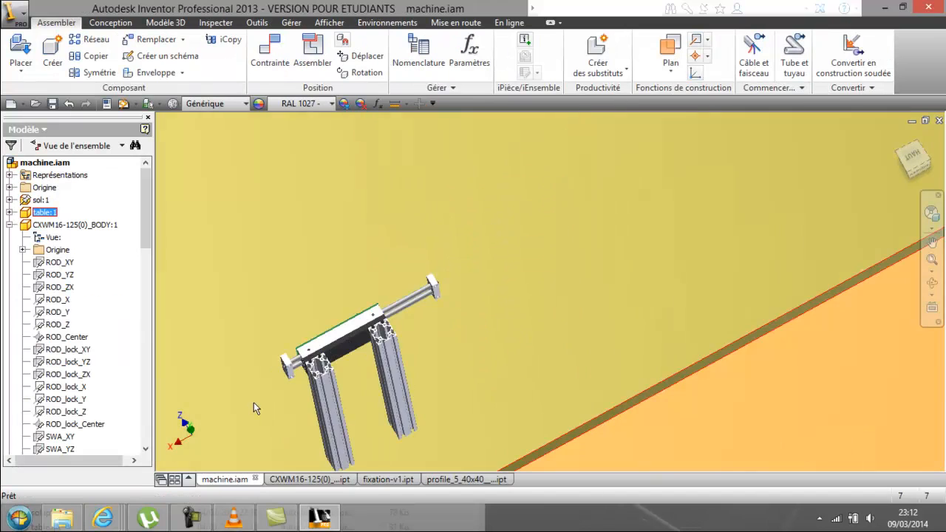
pyautogui.scroll(4, 288, 406)
pyautogui.keyDown('shift'); pyautogui.moveTo(498, 322); pyautogui.dragTo(526, 210, button='middle'); pyautogui.keyUp('shift')
pyautogui.moveTo(526, 210); pyautogui.dragTo(517, 215)
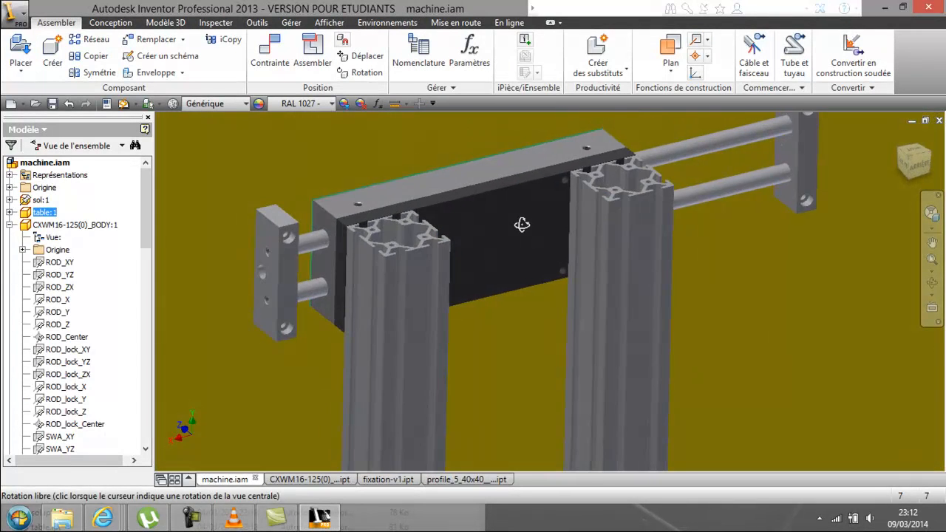
pyautogui.rightClick(509, 231)
pyautogui.click(434, 234)
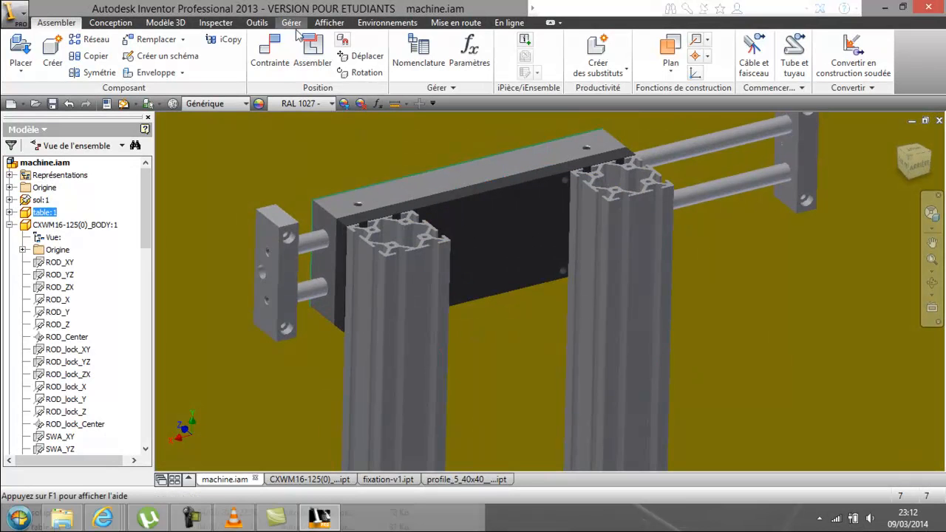
pyautogui.click(329, 23)
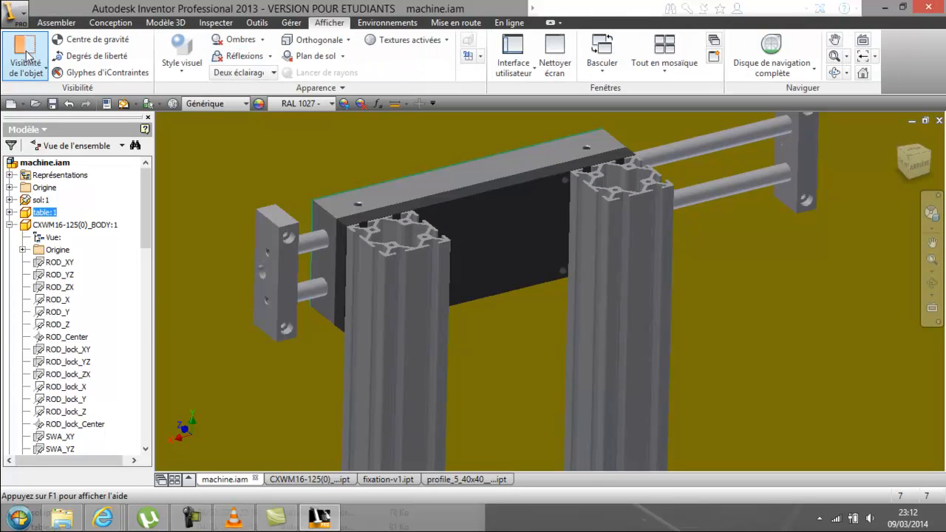
pyautogui.click(26, 65)
pyautogui.click(20, 90)
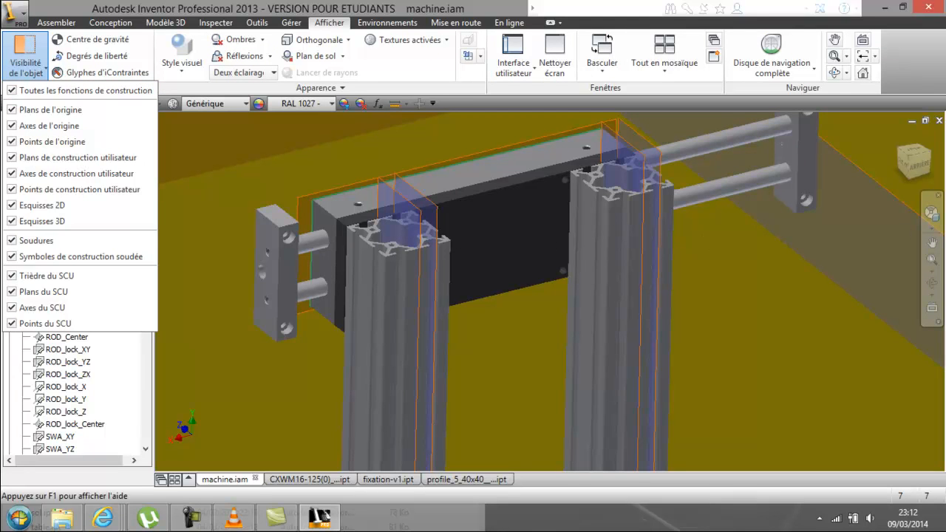
pyautogui.click(933, 283)
pyautogui.moveTo(617, 260); pyautogui.dragTo(503, 247)
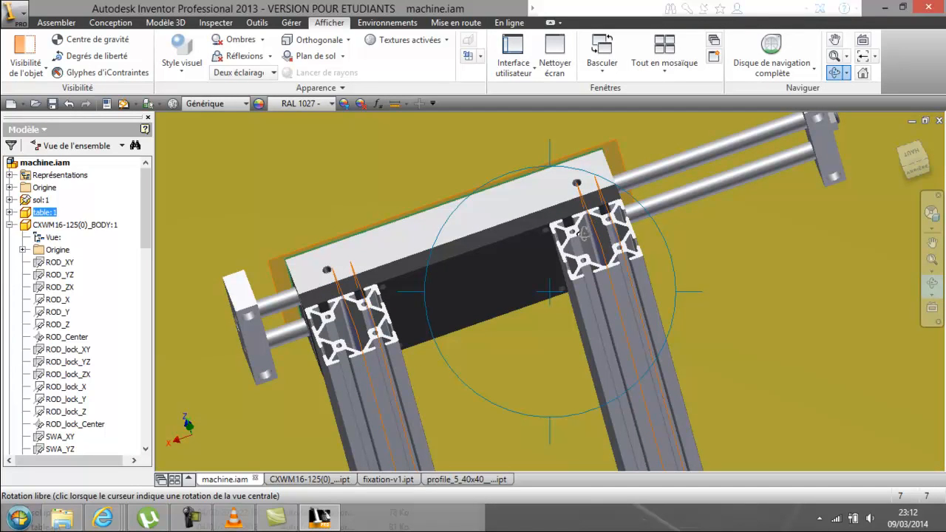
pyautogui.rightClick(535, 255)
pyautogui.click(471, 257)
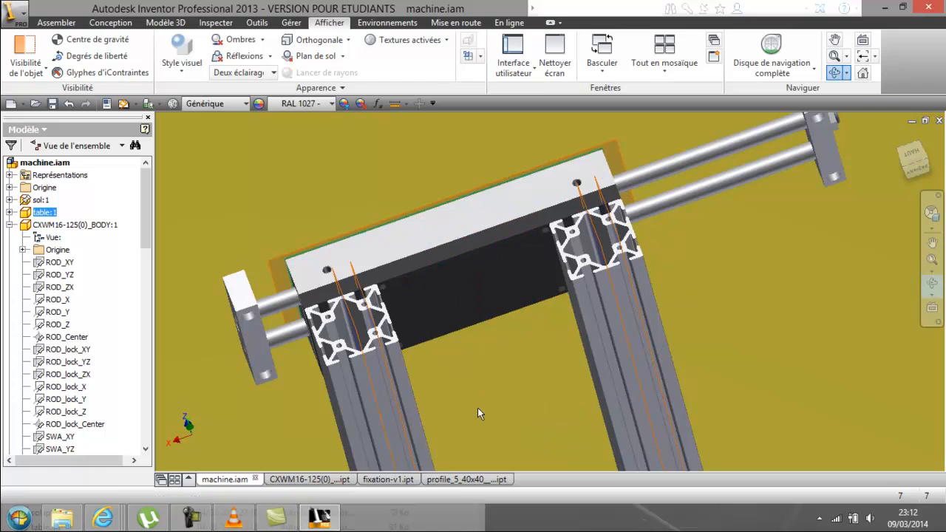
# Step: In the 40x40 profile part, create a second work plane midway between the origin YZ plane and the parallel face on the opposite side
pyautogui.click(460, 480)
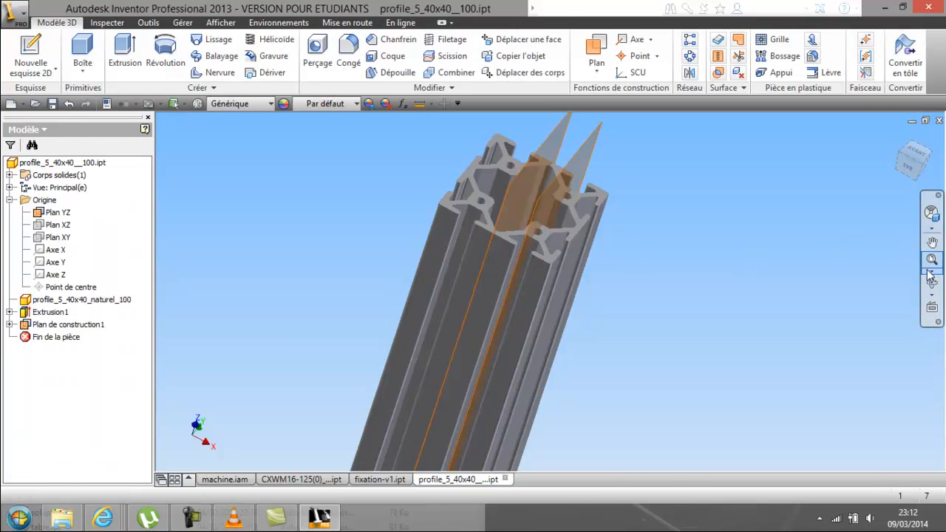
pyautogui.click(932, 283)
pyautogui.moveTo(574, 298); pyautogui.dragTo(455, 272)
pyautogui.rightClick(454, 272)
pyautogui.click(356, 262)
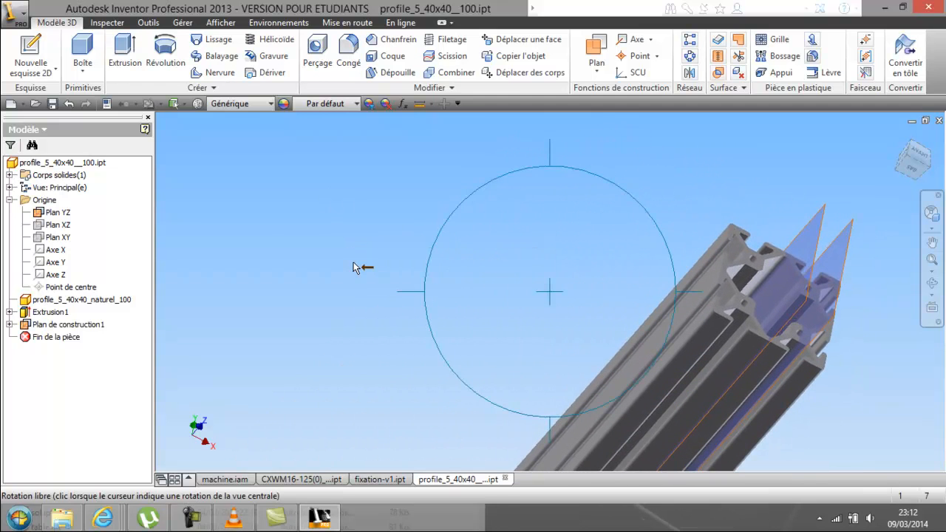
pyautogui.rightClick(341, 262)
pyautogui.click(276, 254)
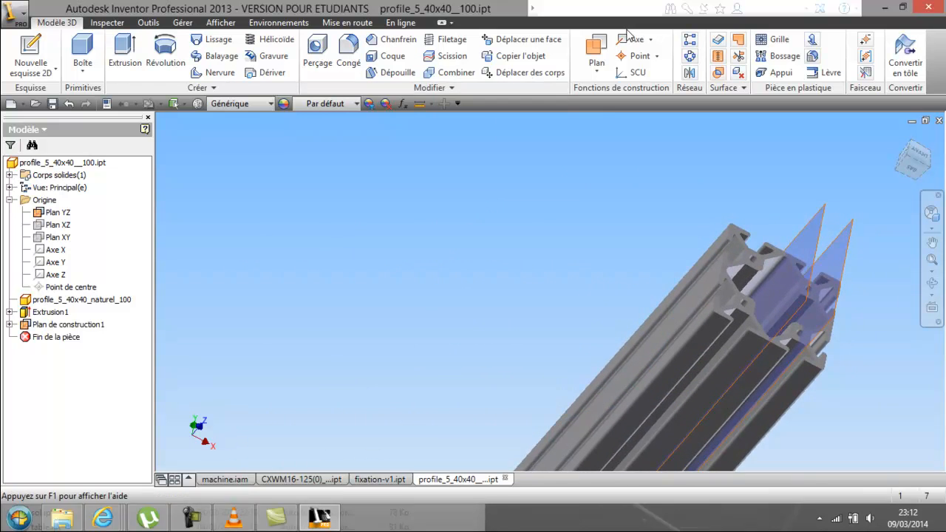
pyautogui.click(600, 53)
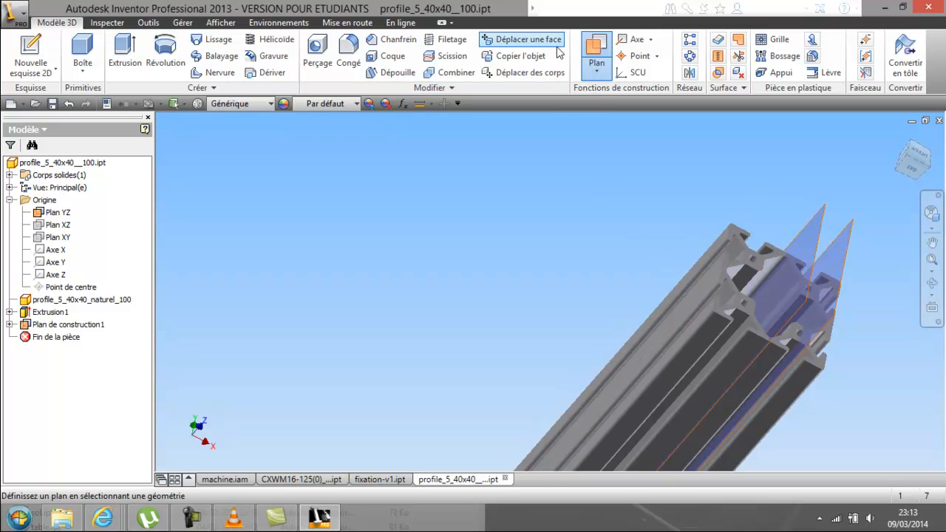
pyautogui.click(688, 284)
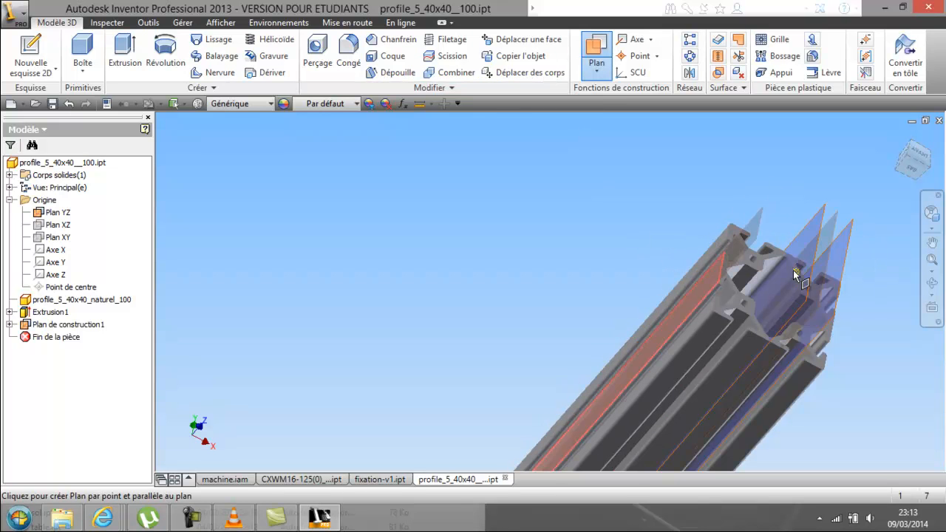
pyautogui.scroll(4, 808, 303)
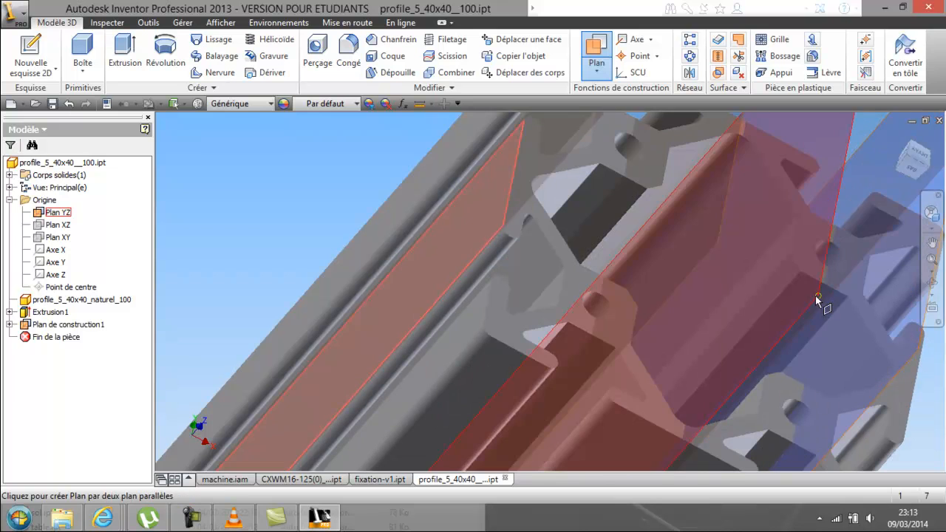
pyautogui.click(818, 300)
pyautogui.scroll(-4, 656, 239)
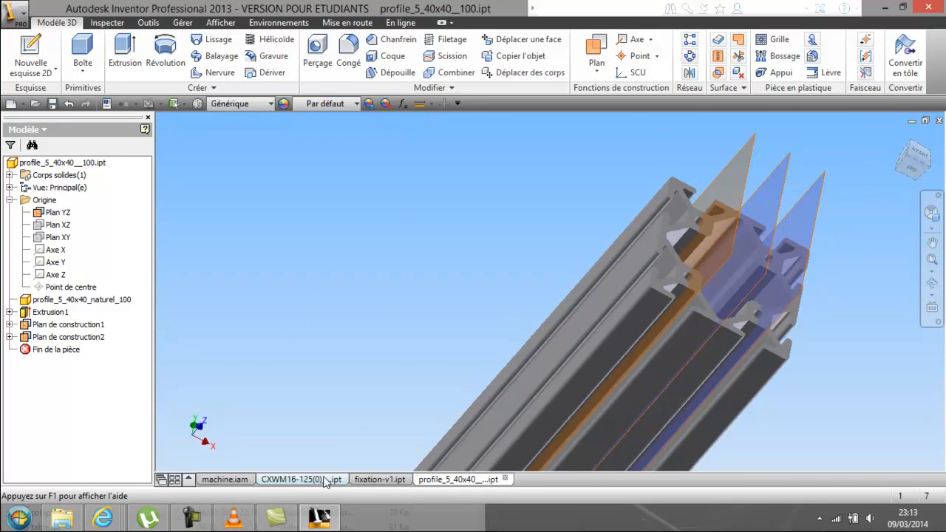
# Step: Look over the fixation-v1 plate part and check the profiles' work planes against the plate in machine.iam
pyautogui.click(392, 480)
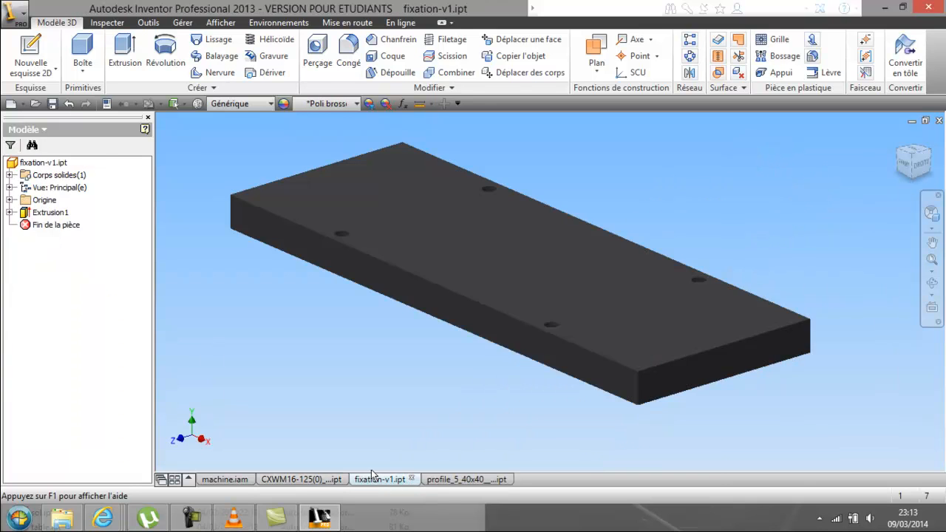
pyautogui.click(317, 479)
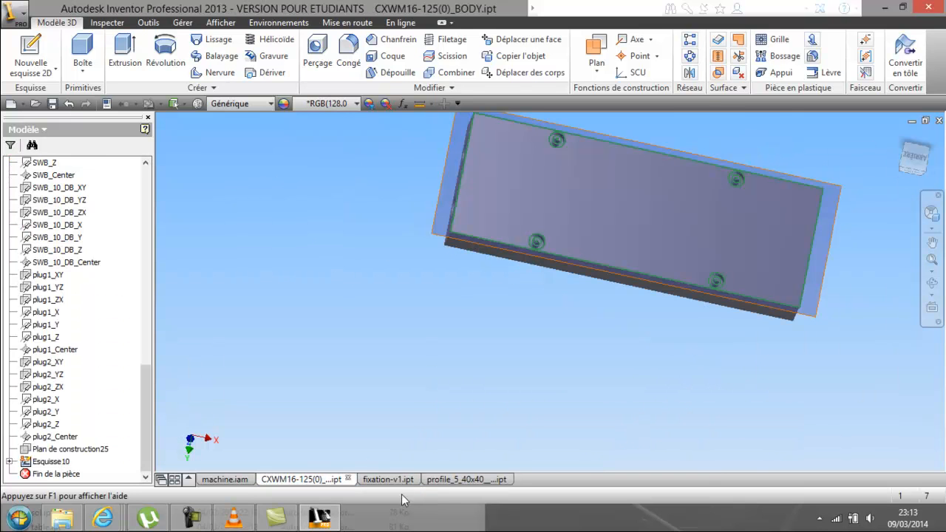
pyautogui.click(404, 484)
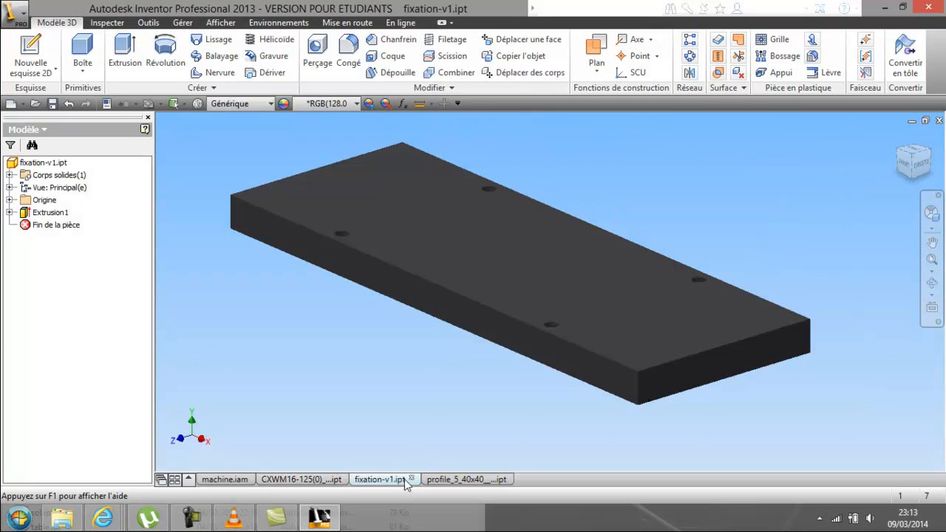
pyautogui.rightClick(503, 264)
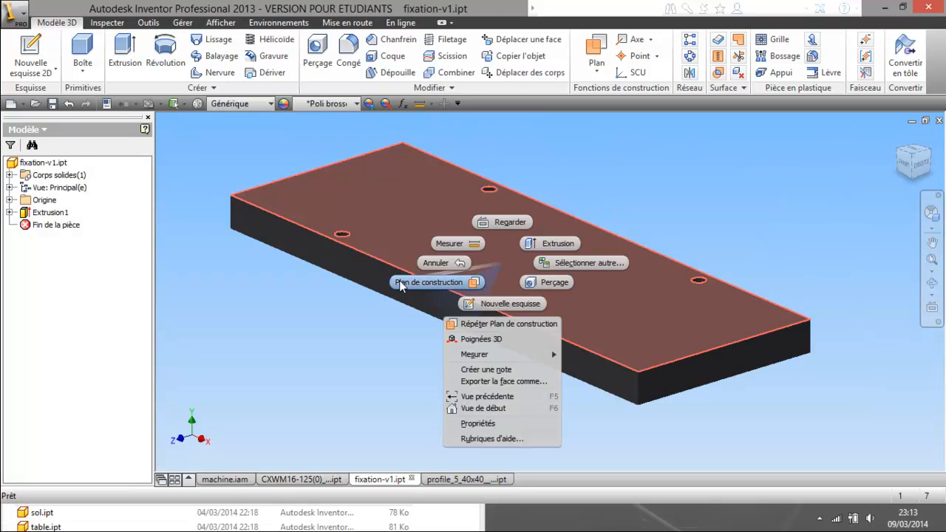
pyautogui.click(363, 368)
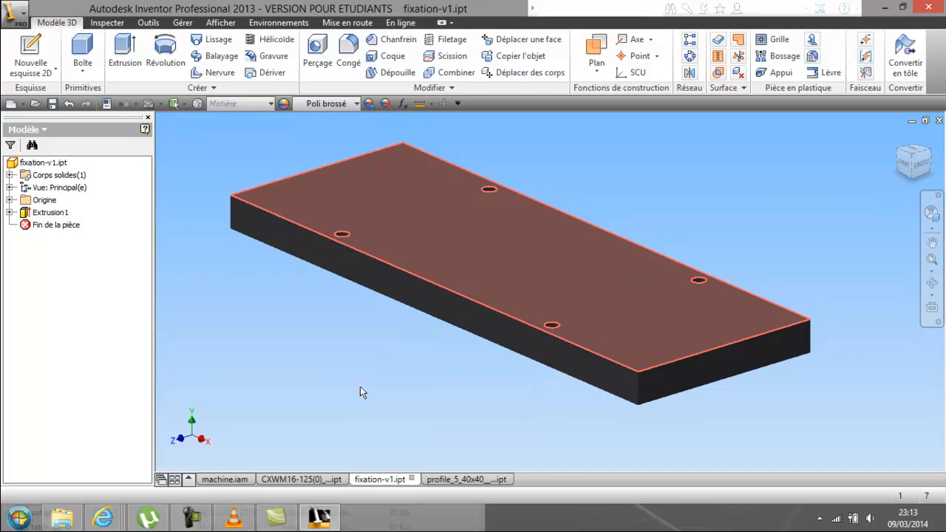
pyautogui.click(317, 480)
pyautogui.click(229, 479)
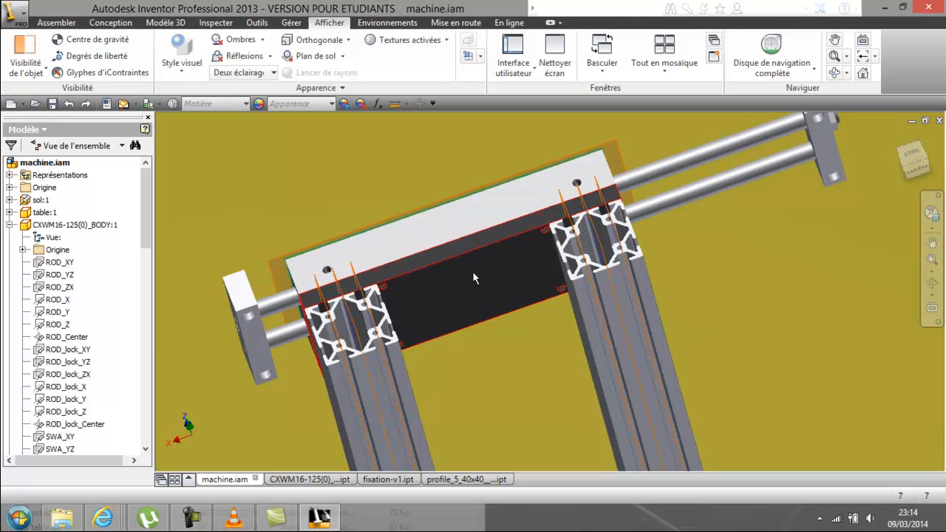
# Step: In the fixation-v1 part, create work axes through the two holes along one long edge of the plate
pyautogui.click(384, 480)
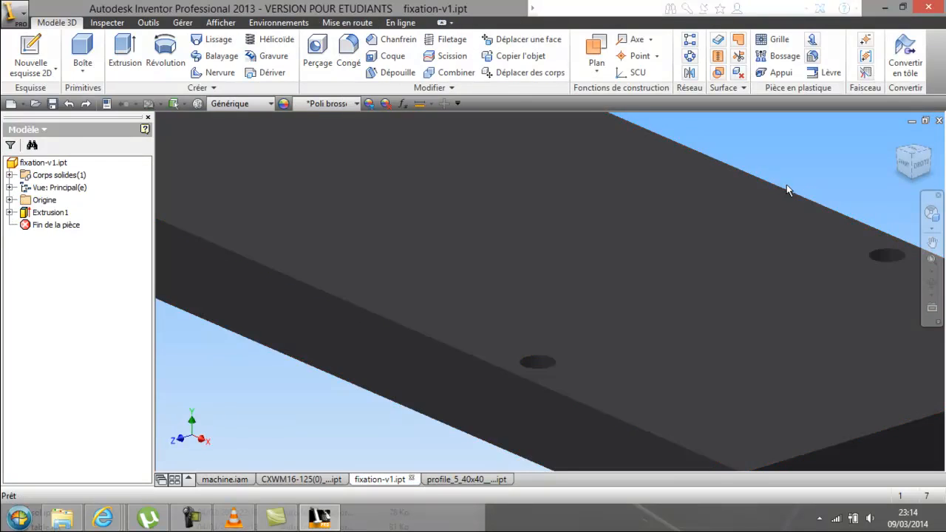
pyautogui.scroll(5, 715, 250)
pyautogui.scroll(-3, 696, 259)
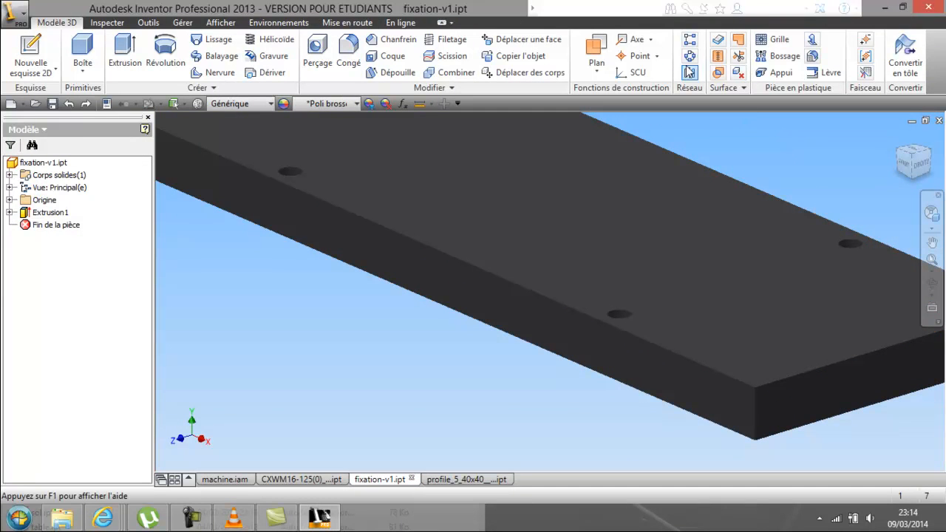
pyautogui.click(651, 43)
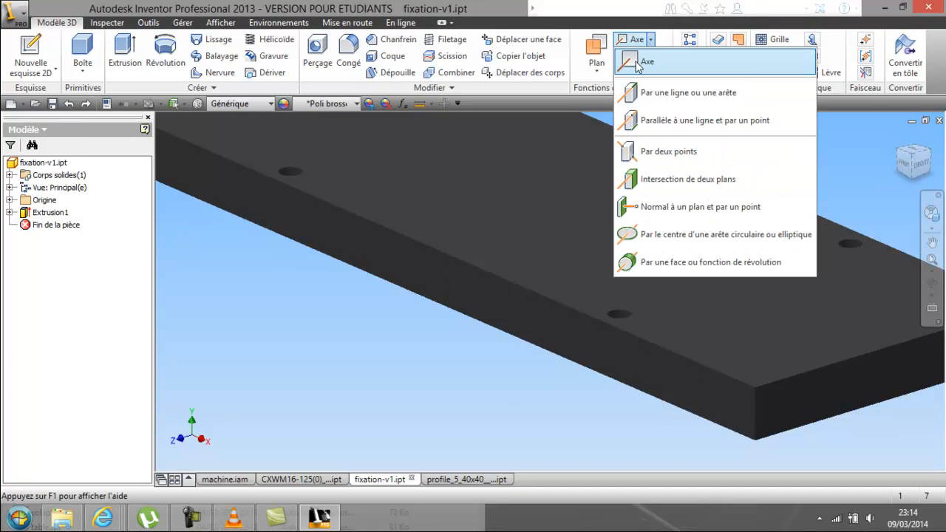
pyautogui.click(636, 60)
pyautogui.click(616, 316)
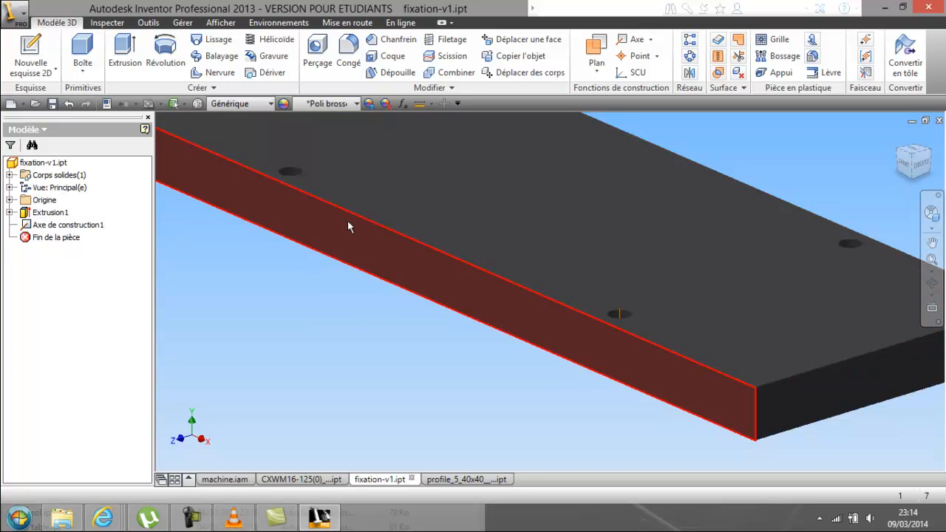
pyautogui.click(295, 175)
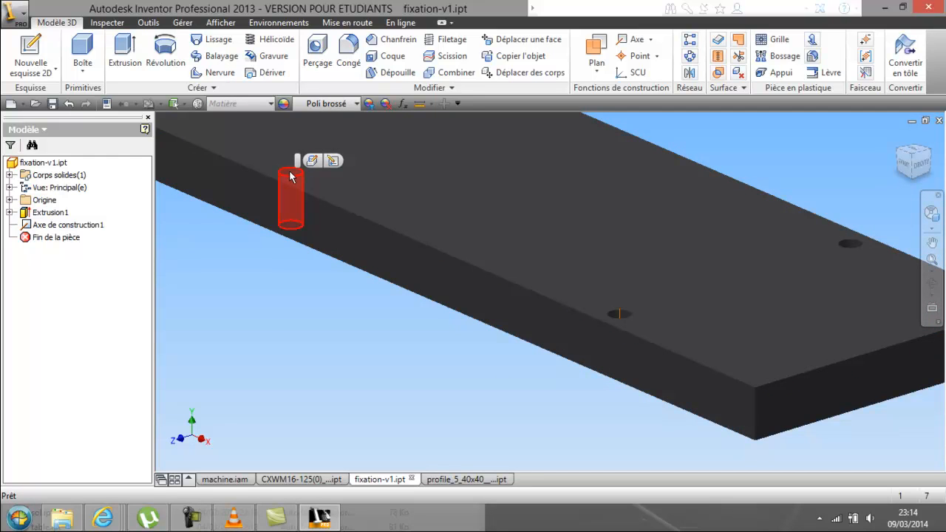
pyautogui.click(290, 172)
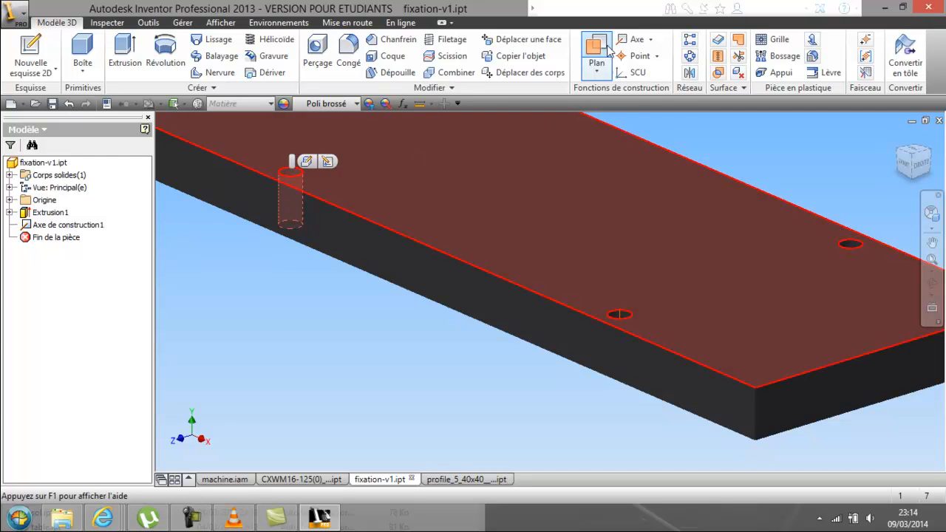
pyautogui.click(632, 39)
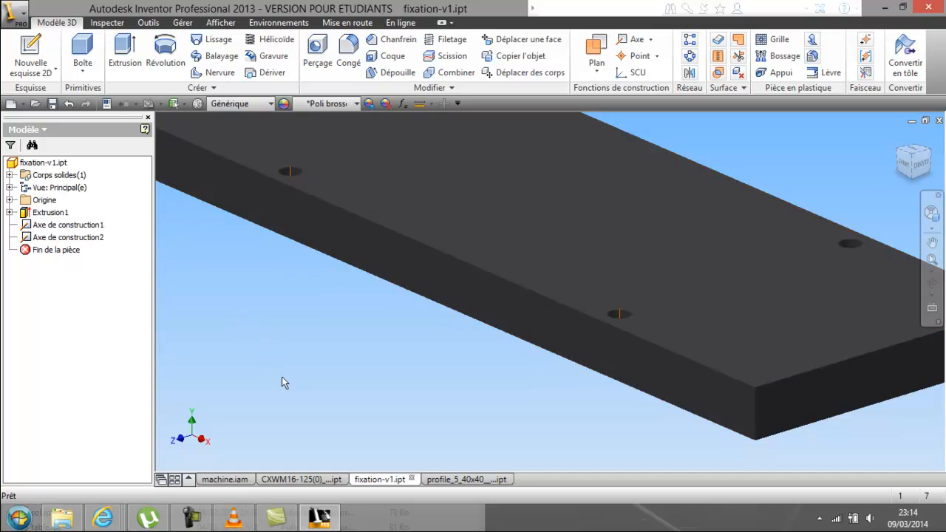
# Step: Create a work plane through the first hole's axis at 0° to the plate's nearest end face
pyautogui.click(596, 52)
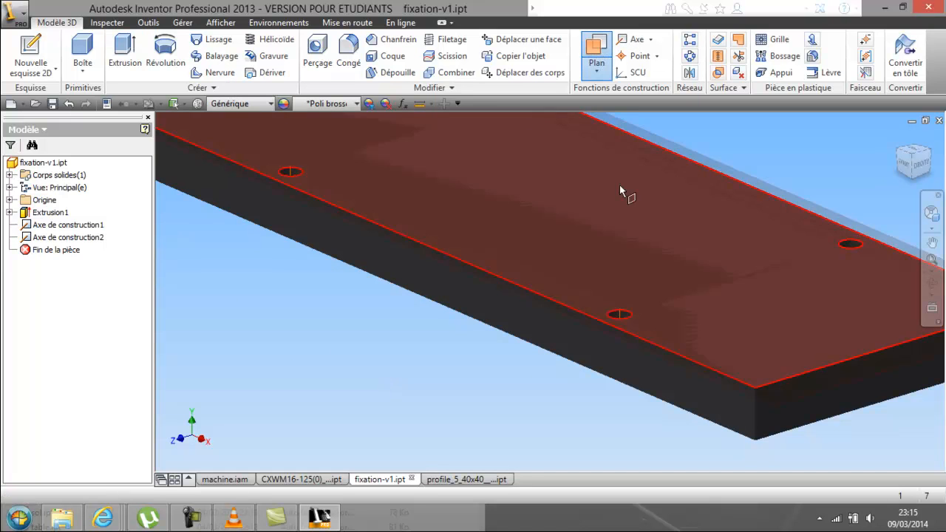
pyautogui.click(784, 401)
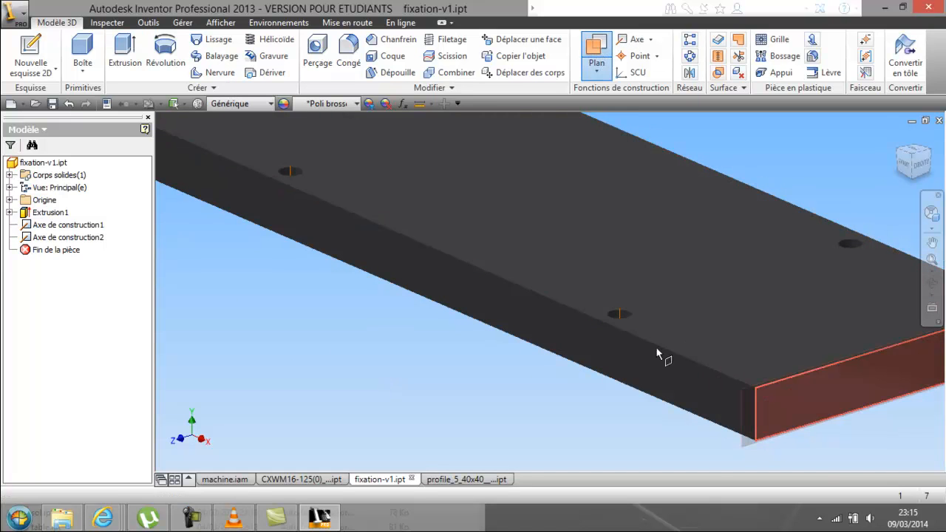
pyautogui.click(622, 314)
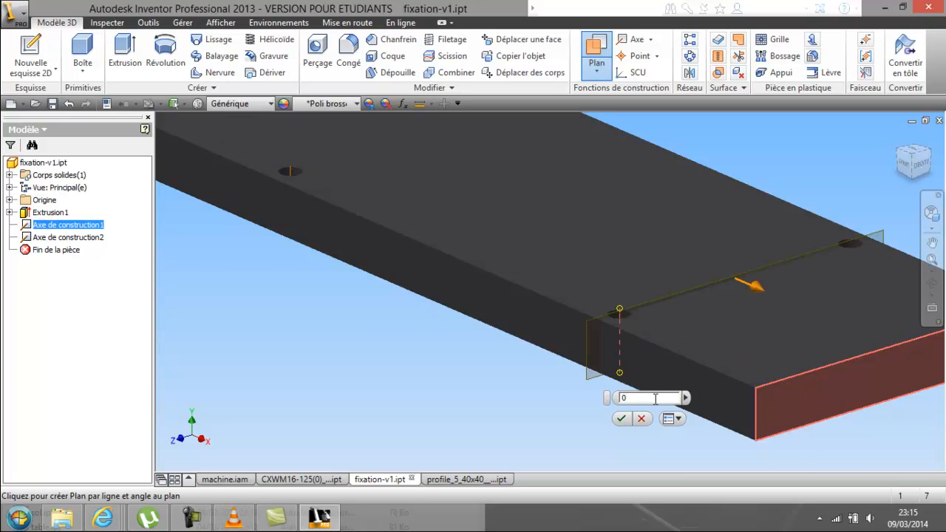
pyautogui.click(621, 420)
# Step: Create a work plane through the second hole's axis at 0° to the plate's opposite end face
pyautogui.moveTo(390, 354); pyautogui.dragTo(663, 465, button='middle')
pyautogui.press('F4')
pyautogui.moveTo(538, 375); pyautogui.dragTo(562, 355)
pyautogui.scroll(5, 590, 333)
pyautogui.moveTo(471, 178); pyautogui.dragTo(621, 291)
pyautogui.moveTo(547, 346); pyautogui.dragTo(585, 386)
pyautogui.scroll(-3, 546, 362)
pyautogui.moveTo(542, 367); pyautogui.dragTo(566, 262, button='middle')
pyautogui.scroll(-7, 565, 263)
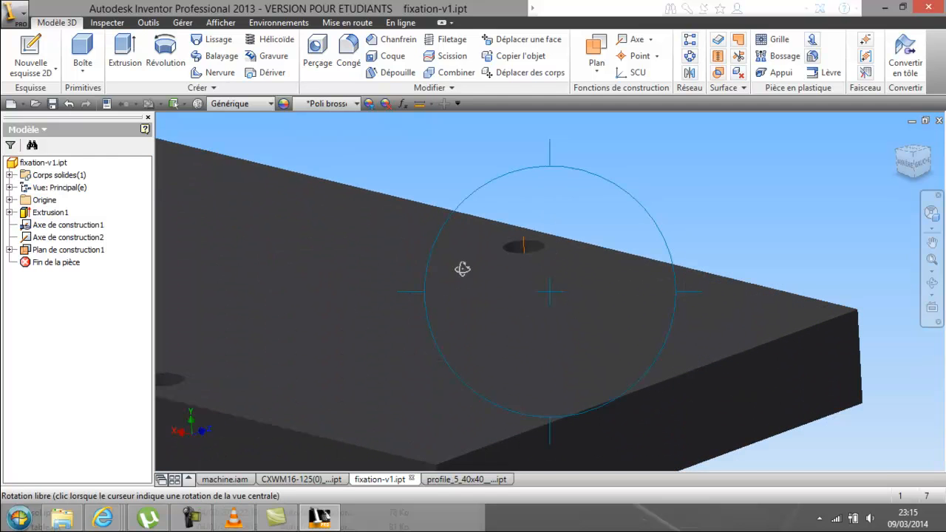
pyautogui.rightClick(462, 269)
pyautogui.click(365, 269)
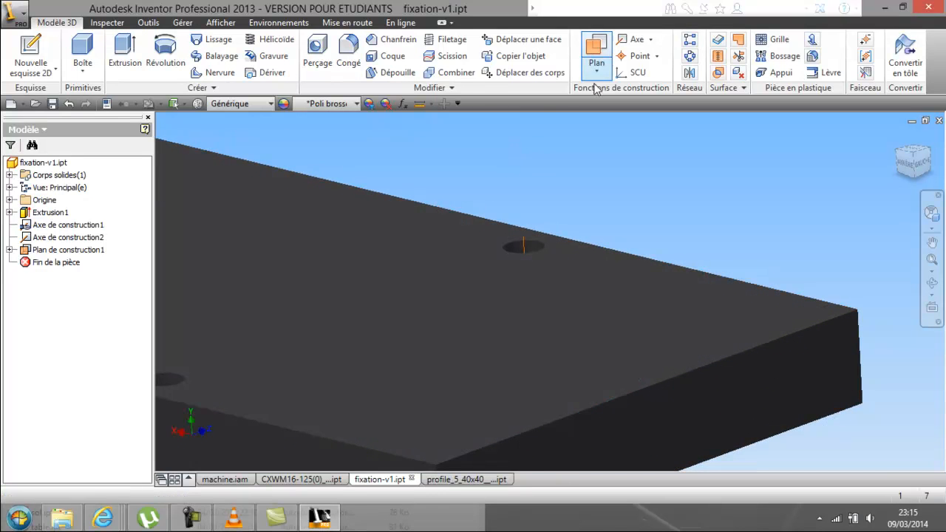
pyautogui.click(597, 55)
pyautogui.click(741, 401)
pyautogui.click(522, 248)
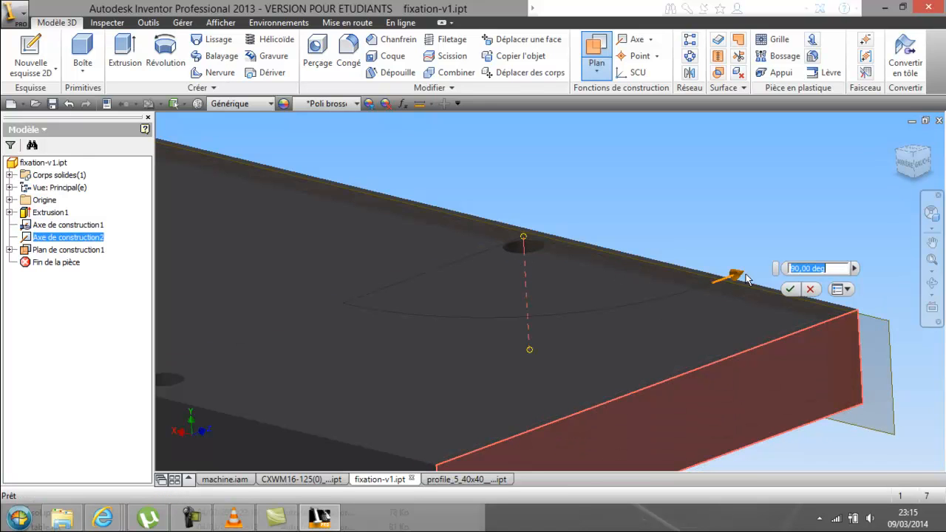
pyautogui.write('0')
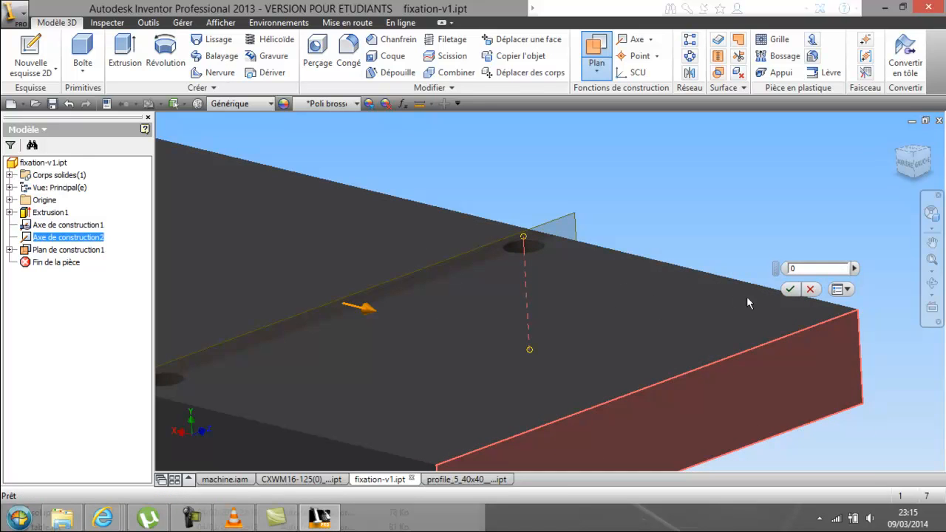
pyautogui.click(789, 290)
pyautogui.press('F6')
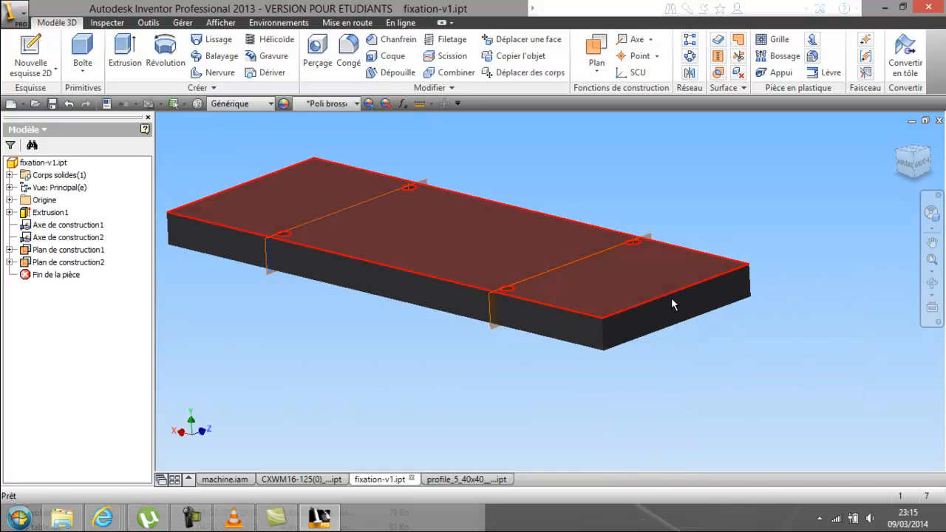
# Step: Return to machine.iam and try to move the two 40x40 profiles to check their freedom of movement
pyautogui.click(224, 479)
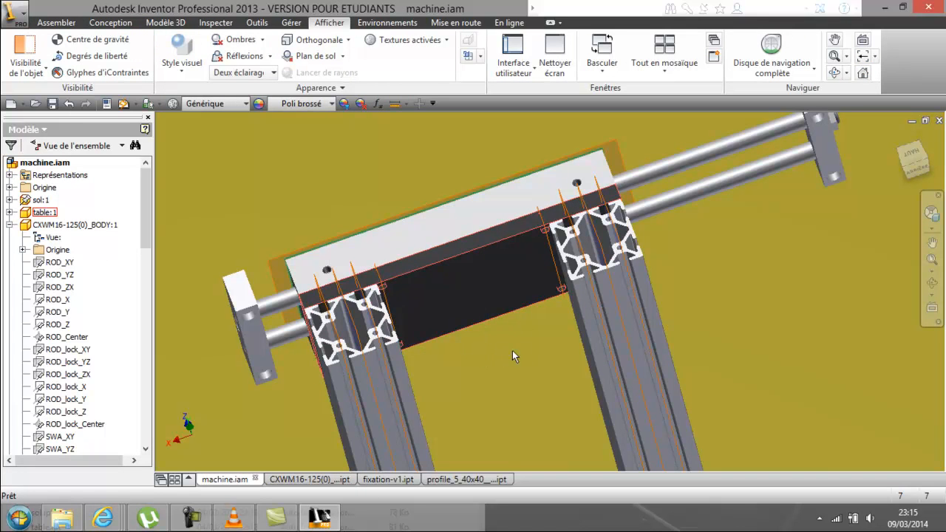
pyautogui.moveTo(580, 307)
pyautogui.mouseDown()
pyautogui.moveTo(600, 286)
pyautogui.moveTo(590, 291)
pyautogui.mouseUp()
pyautogui.moveTo(382, 385); pyautogui.dragTo(397, 381)
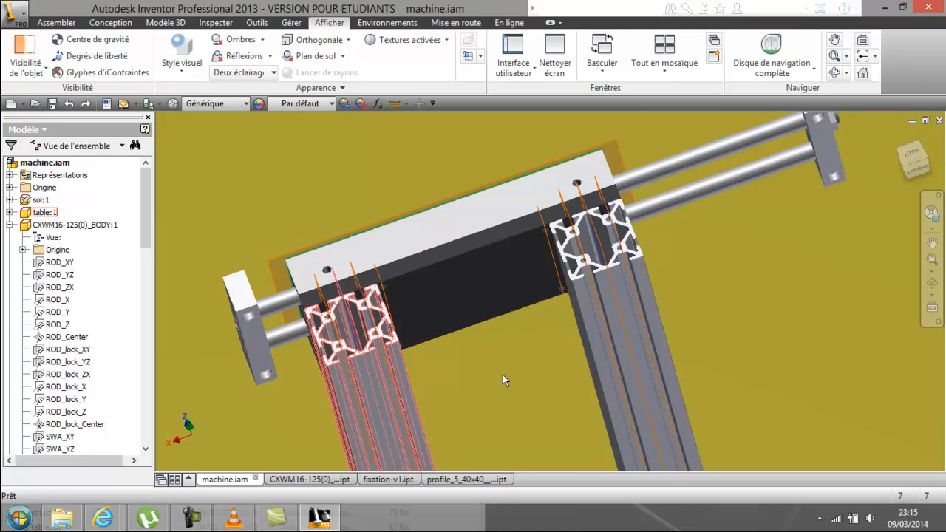
pyautogui.scroll(-3, 503, 376)
pyautogui.moveTo(588, 305); pyautogui.dragTo(600, 294)
pyautogui.moveTo(438, 361); pyautogui.dragTo(459, 353)
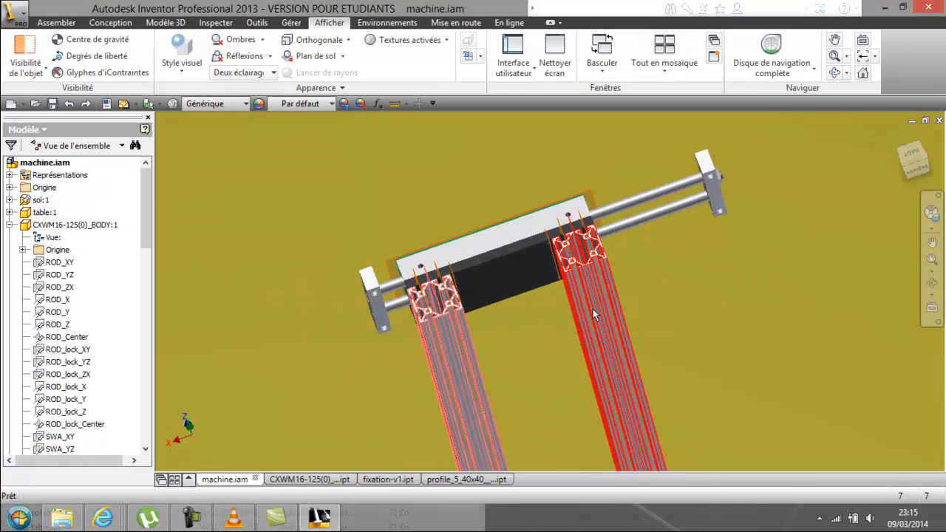
# Step: List the constraints of profile_5_40x40__100:1 and inspect which faces its flush constraint Affleurement:3 aligns
pyautogui.moveTo(145, 228); pyautogui.dragTo(147, 423)
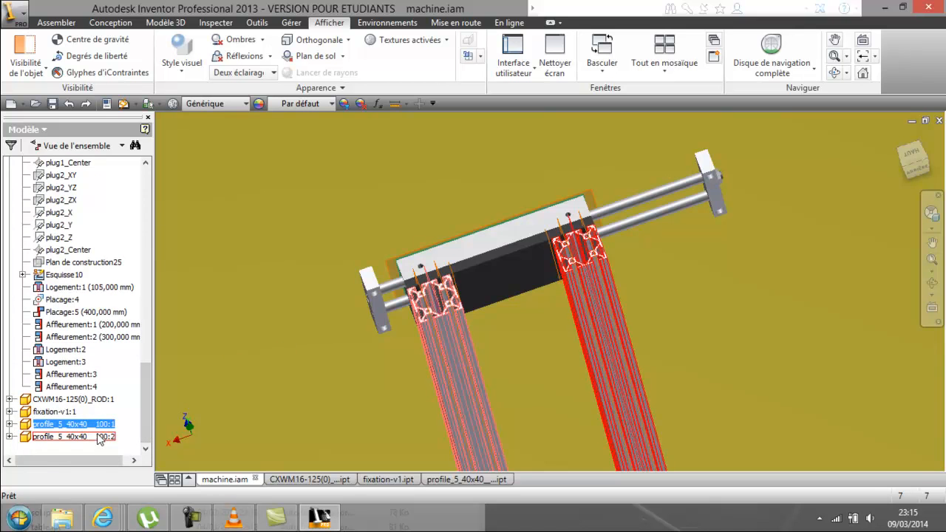
pyautogui.click(8, 424)
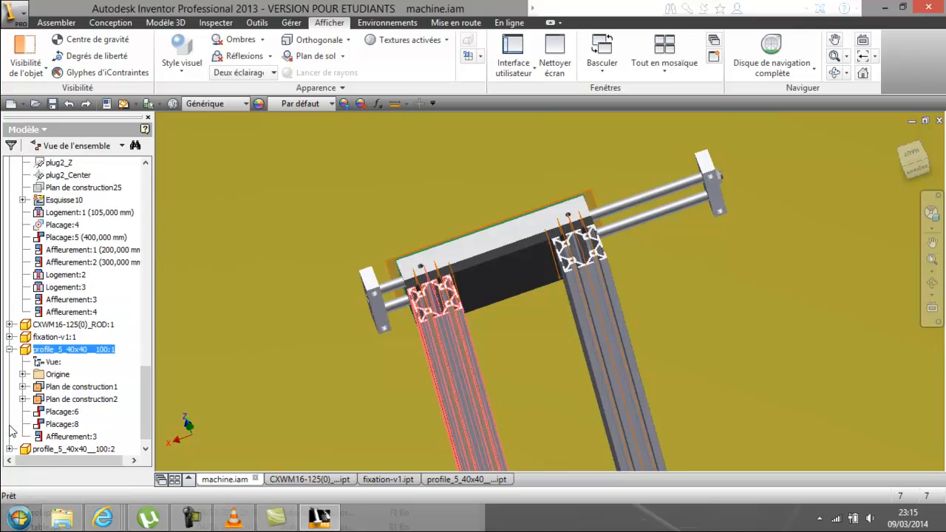
pyautogui.click(41, 439)
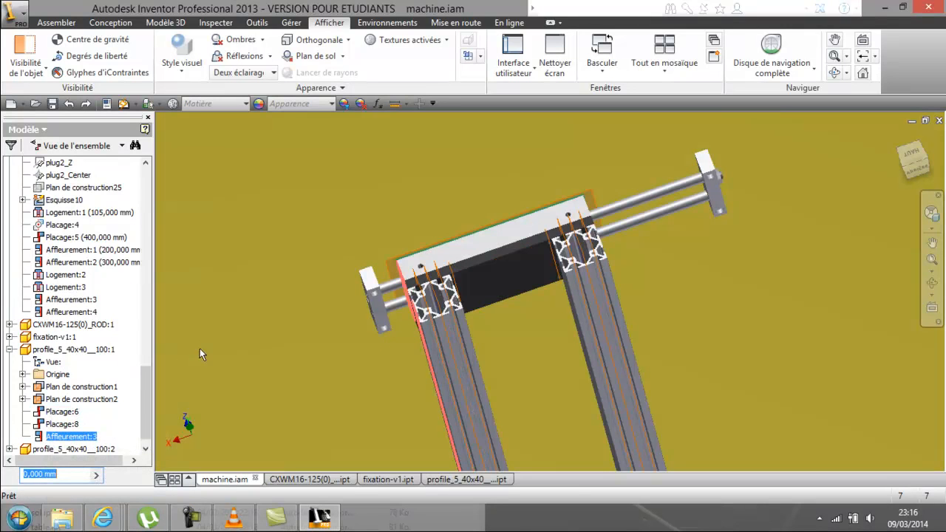
pyautogui.click(932, 283)
pyautogui.moveTo(482, 335); pyautogui.dragTo(550, 291)
pyautogui.rightClick(382, 313)
pyautogui.click(316, 302)
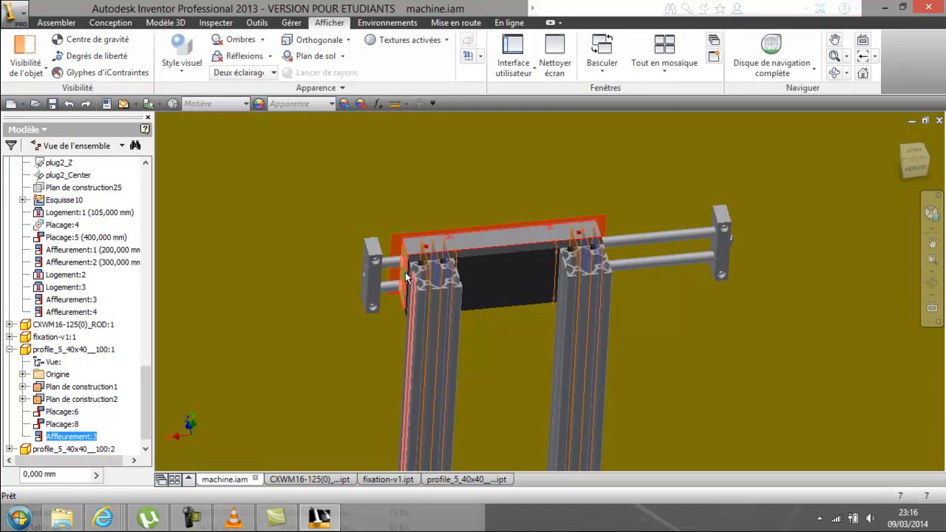
# Step: Delete the flush constraints Affleurement:3 and Affleurement:4 from the two 40x40 profiles
pyautogui.rightClick(81, 436)
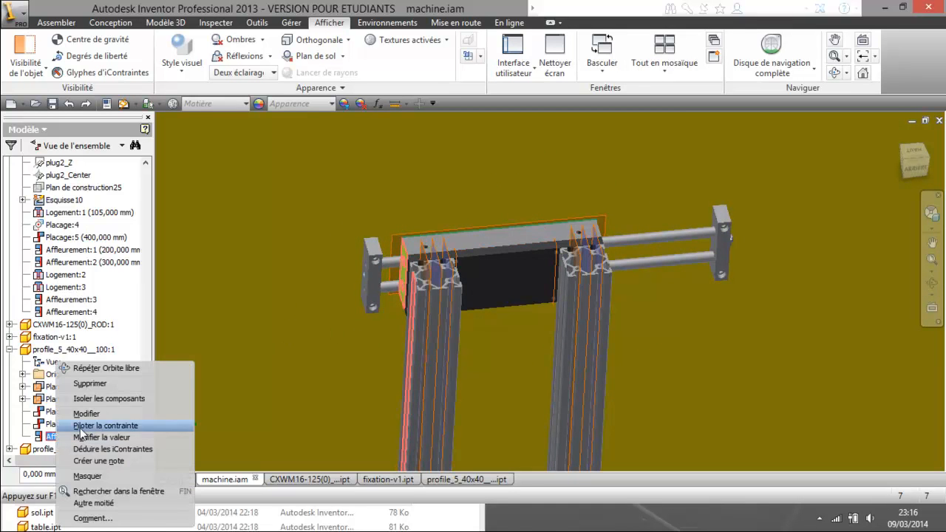
pyautogui.click(90, 383)
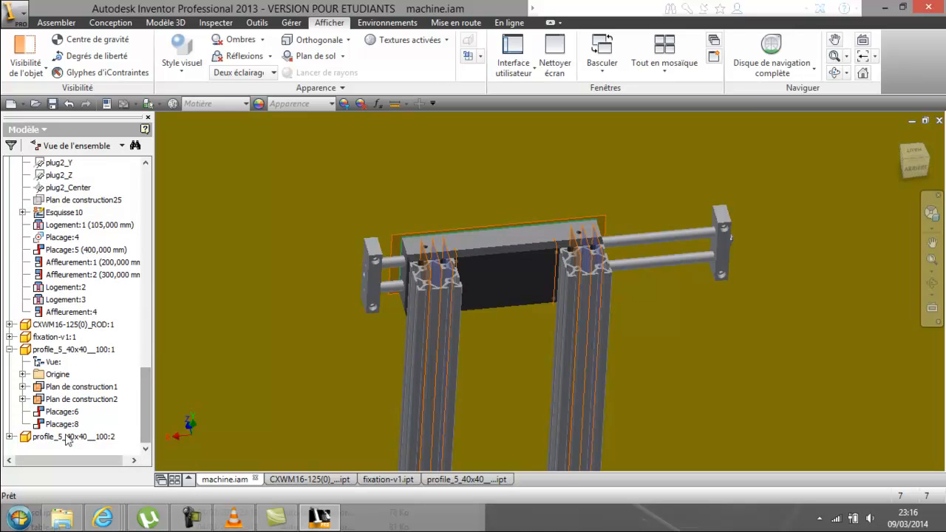
pyautogui.click(9, 437)
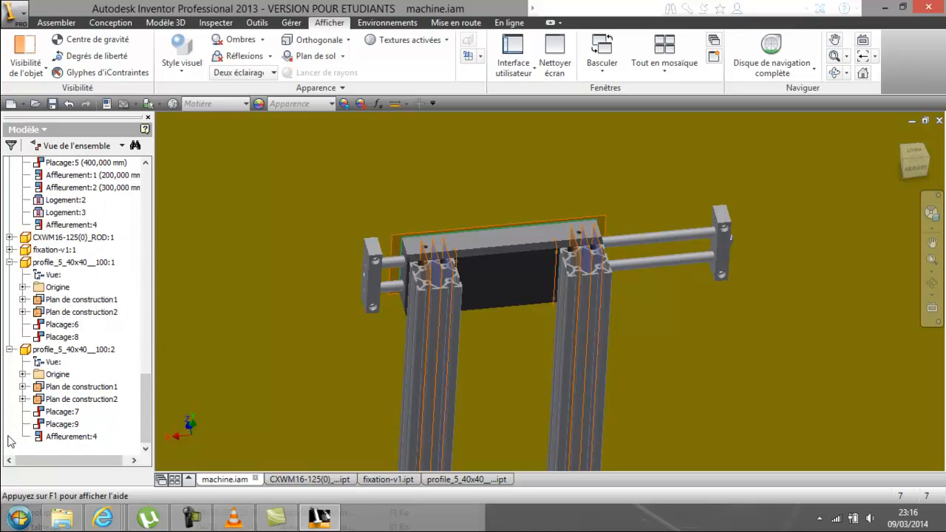
pyautogui.rightClick(48, 438)
pyautogui.click(94, 400)
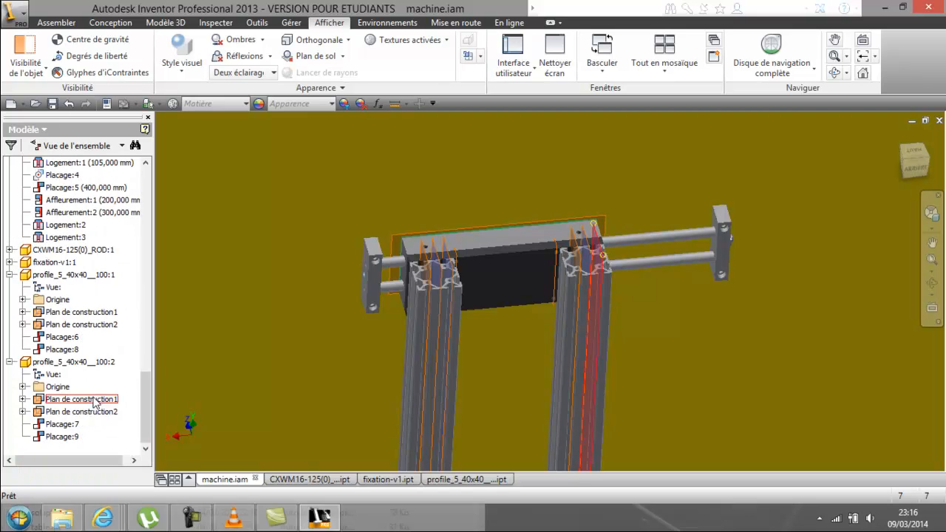
# Step: Move the two 40x40 profiles apart along the plate, clear of the work planes through its holes
pyautogui.click(451, 357)
pyautogui.moveTo(456, 360); pyautogui.dragTo(416, 379)
pyautogui.moveTo(595, 360); pyautogui.dragTo(639, 364)
pyautogui.moveTo(436, 380); pyautogui.dragTo(396, 380)
pyautogui.click(475, 376)
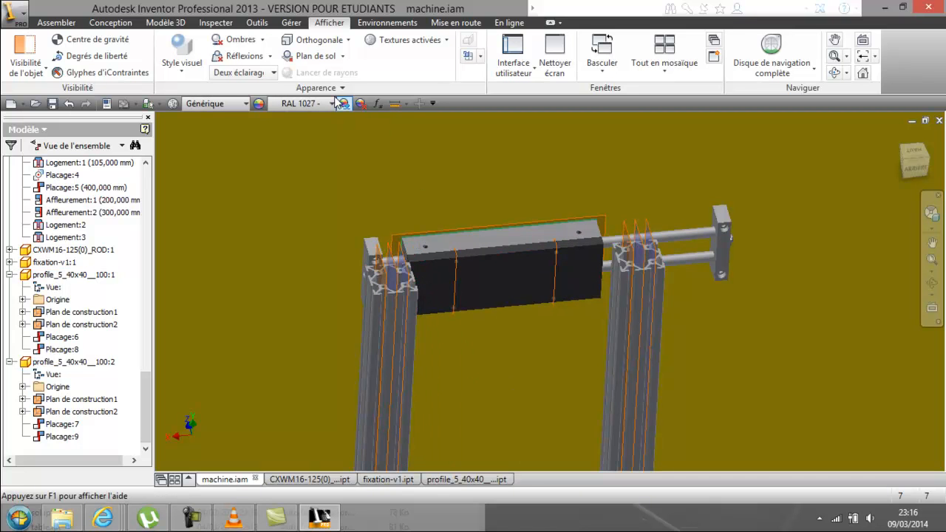
# Step: Constrain the middle work plane of profile_5_40x40__100:2 flush with the plate's nearest hole plane at 0 mm offset
pyautogui.click(56, 22)
pyautogui.press('c')
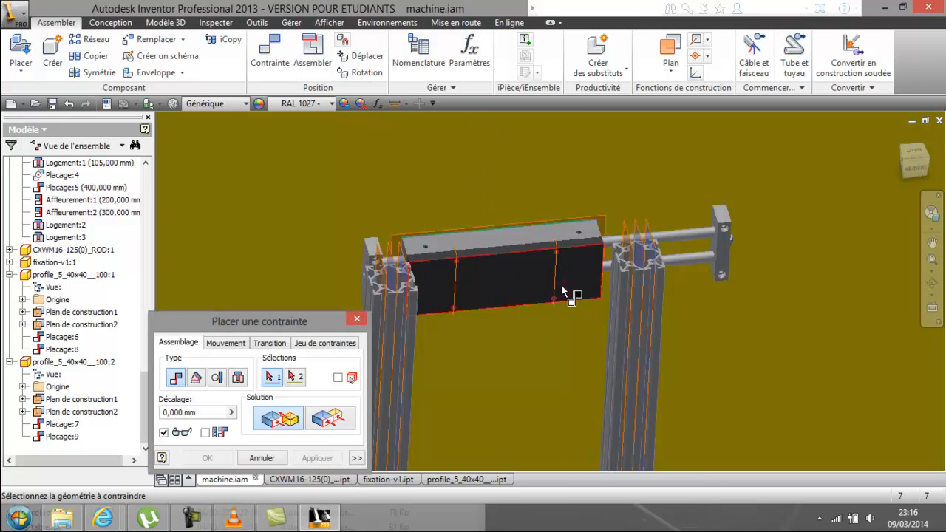
pyautogui.scroll(-2, 601, 285)
pyautogui.scroll(-2, 692, 227)
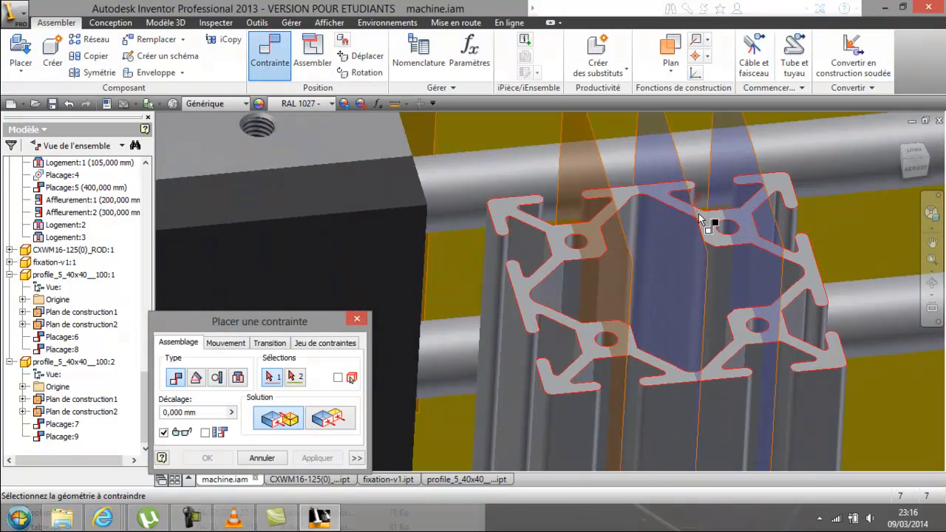
pyautogui.click(708, 258)
pyautogui.scroll(4, 527, 281)
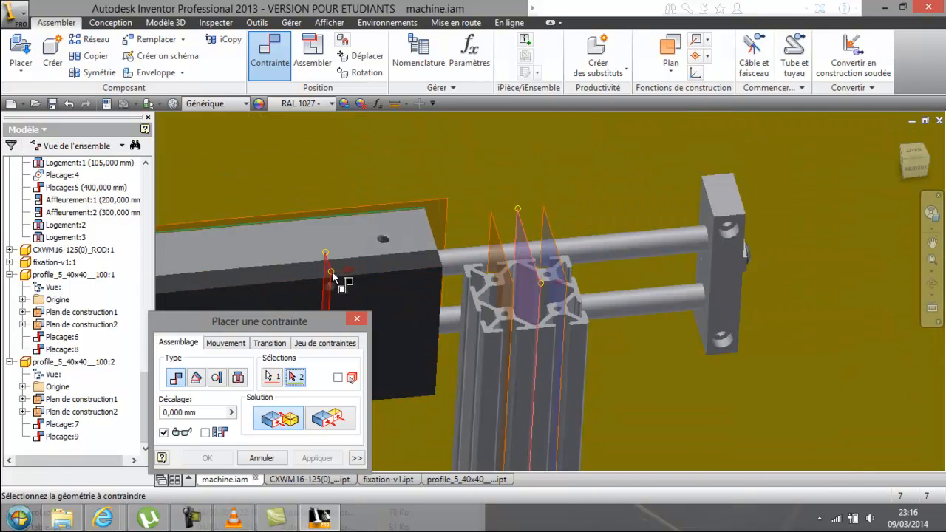
pyautogui.click(332, 277)
pyautogui.click(314, 417)
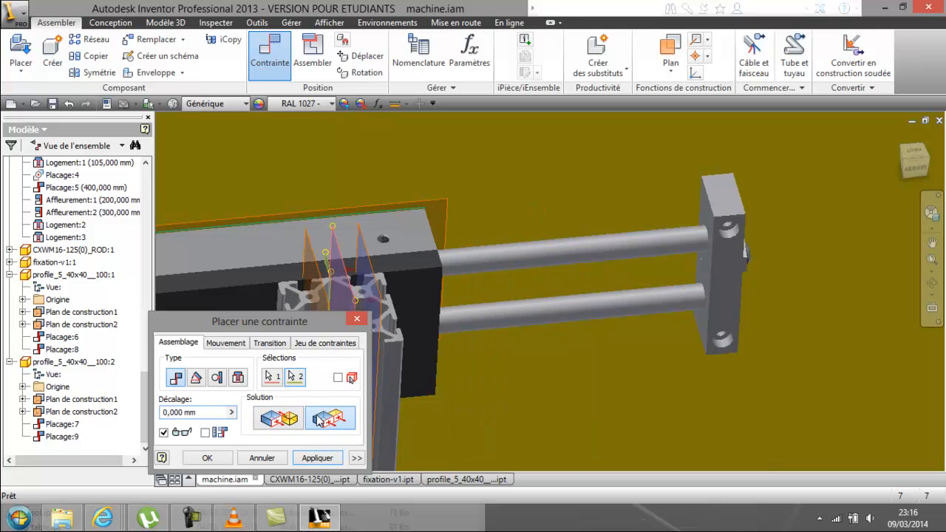
pyautogui.click(212, 464)
# Step: Mate the middle work plane of profile_5_40x40__100:1 with the plate's other hole plane at 0 mm offset
pyautogui.moveTo(459, 402); pyautogui.dragTo(854, 302, button='middle')
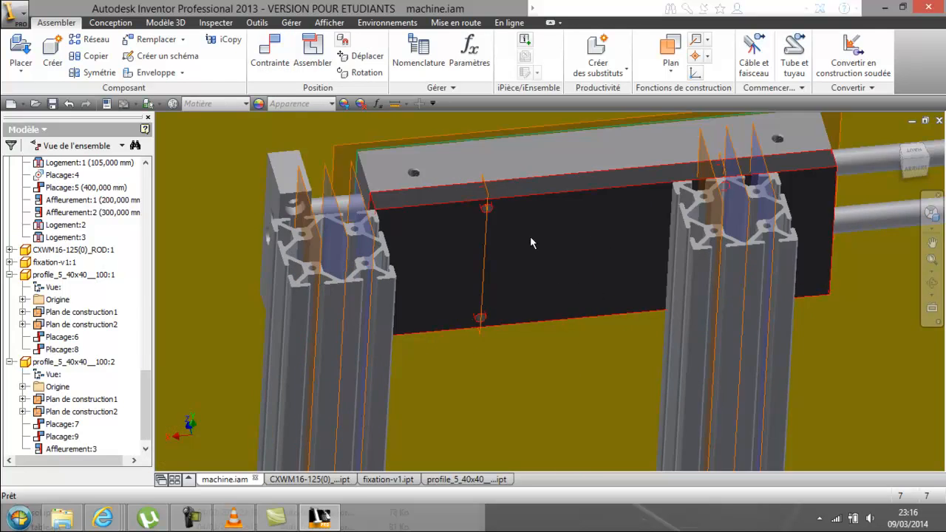
pyautogui.click(269, 53)
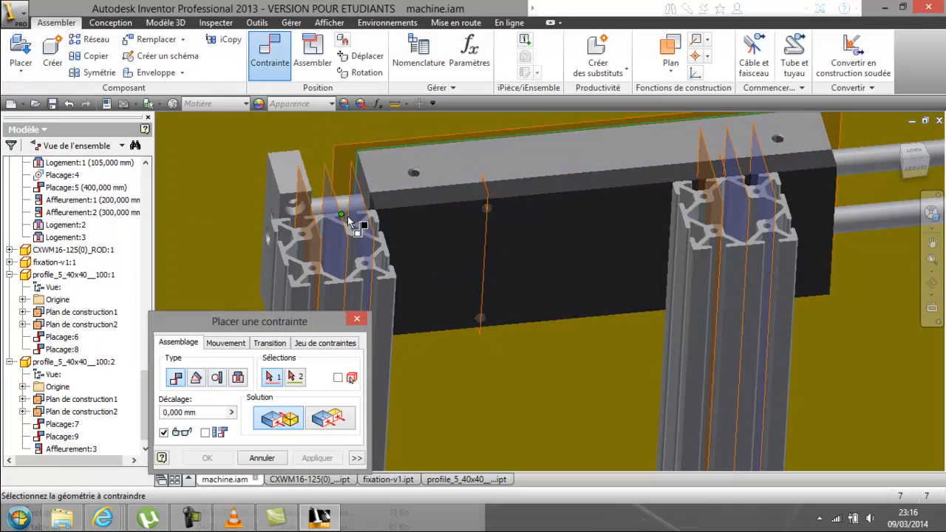
pyautogui.scroll(-2, 347, 244)
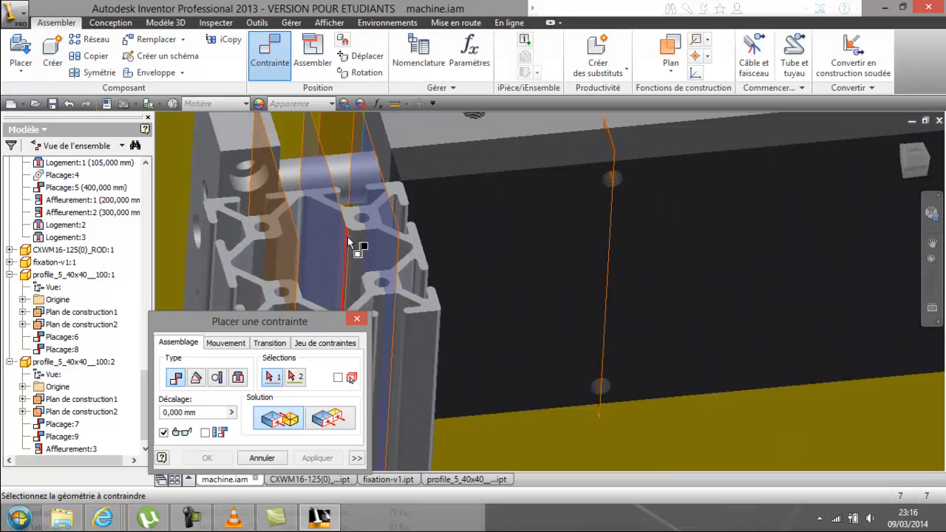
pyautogui.scroll(-3, 347, 240)
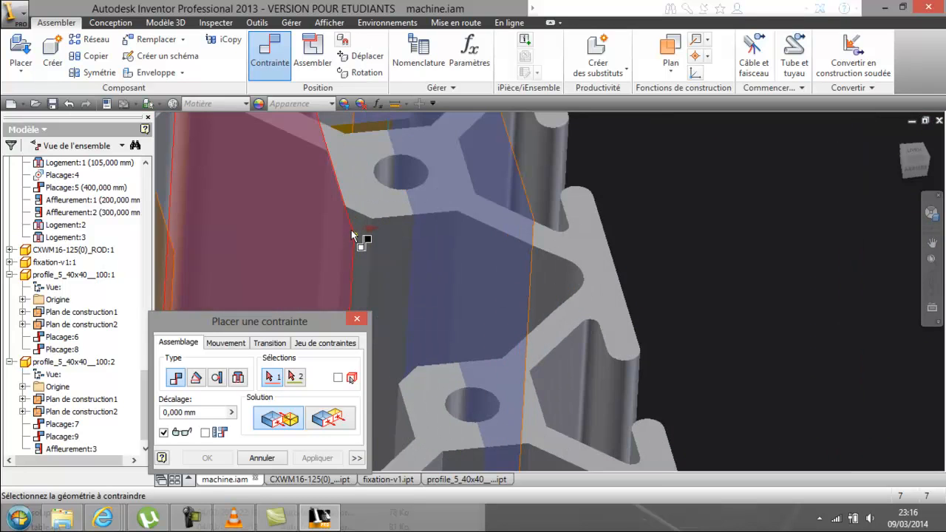
pyautogui.click(352, 234)
pyautogui.scroll(5, 352, 234)
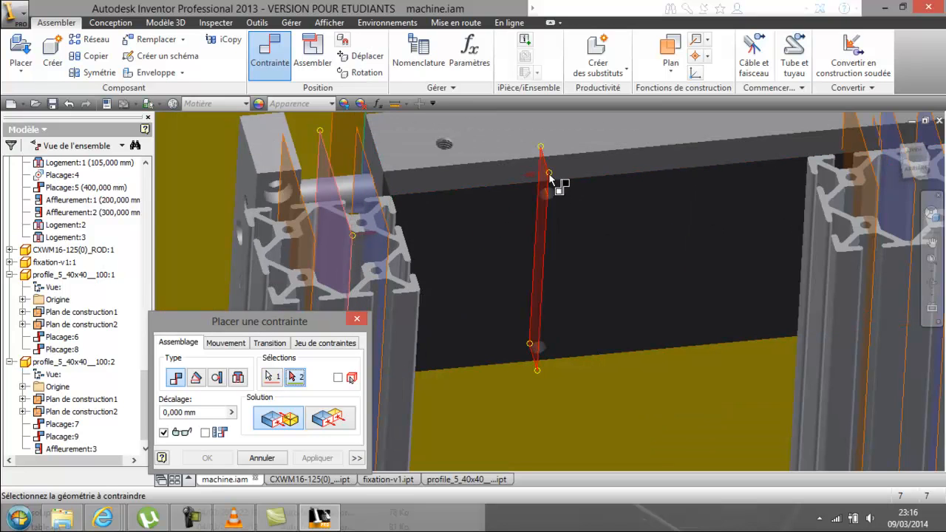
pyautogui.moveTo(549, 180)
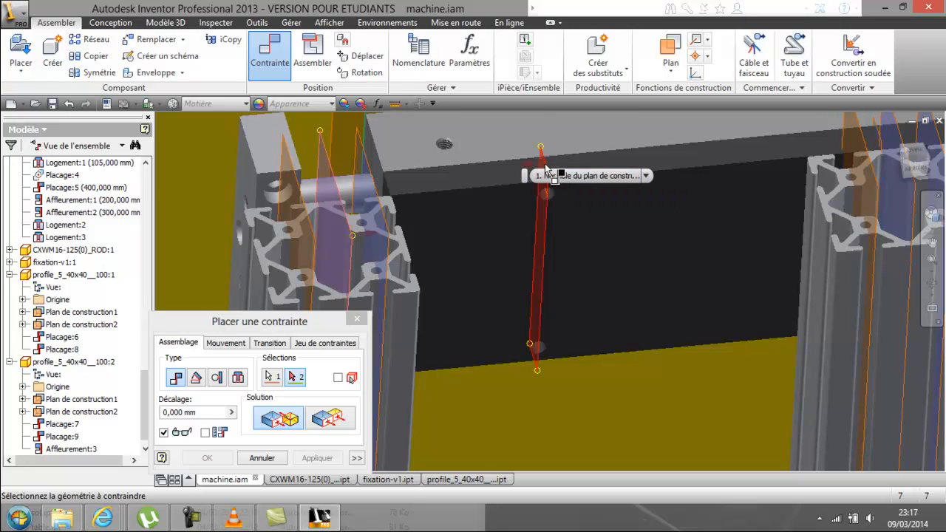
pyautogui.click(548, 175)
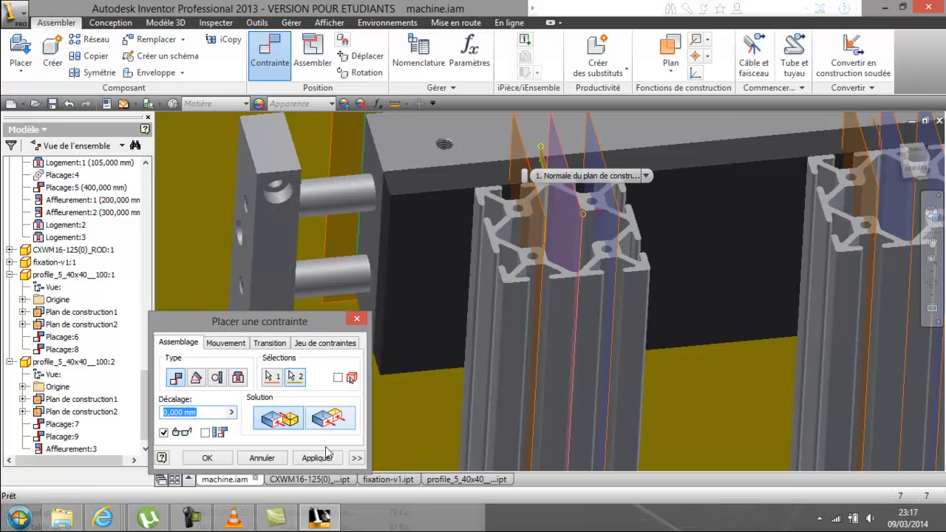
pyautogui.click(207, 457)
# Step: Hide all work features and examine from several angles how the two profiles line up with the plate's holes
pyautogui.scroll(3, 284, 407)
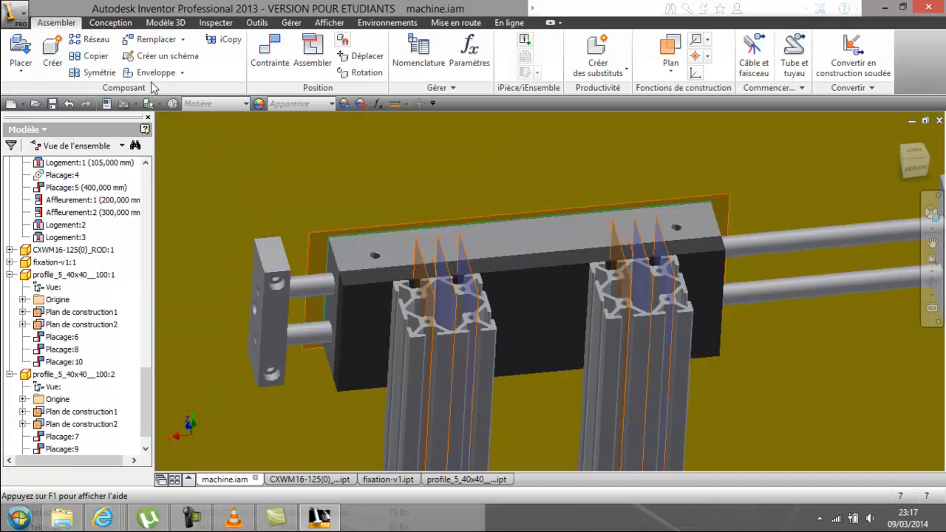
pyautogui.click(325, 22)
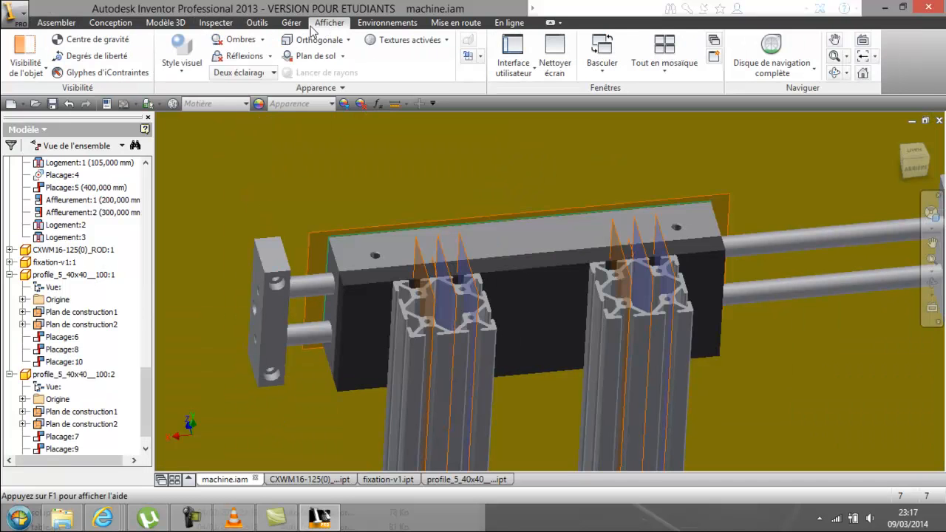
pyautogui.click(24, 63)
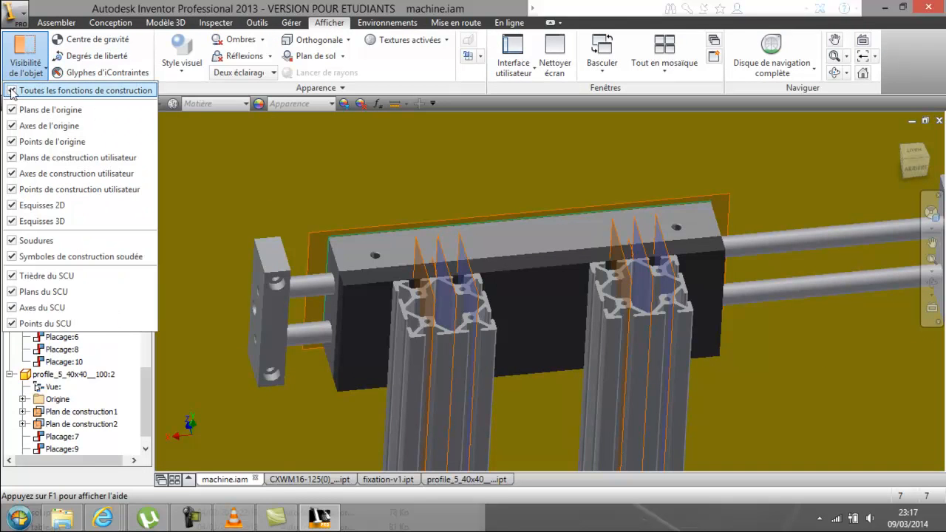
pyautogui.click(10, 93)
pyautogui.press('F4')
pyautogui.moveTo(435, 223); pyautogui.dragTo(443, 217)
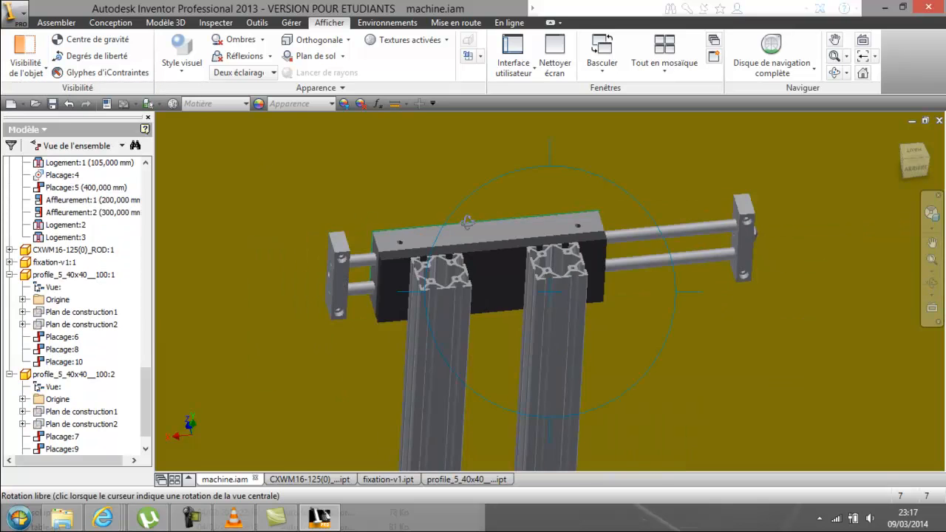
pyautogui.scroll(-5, 517, 253)
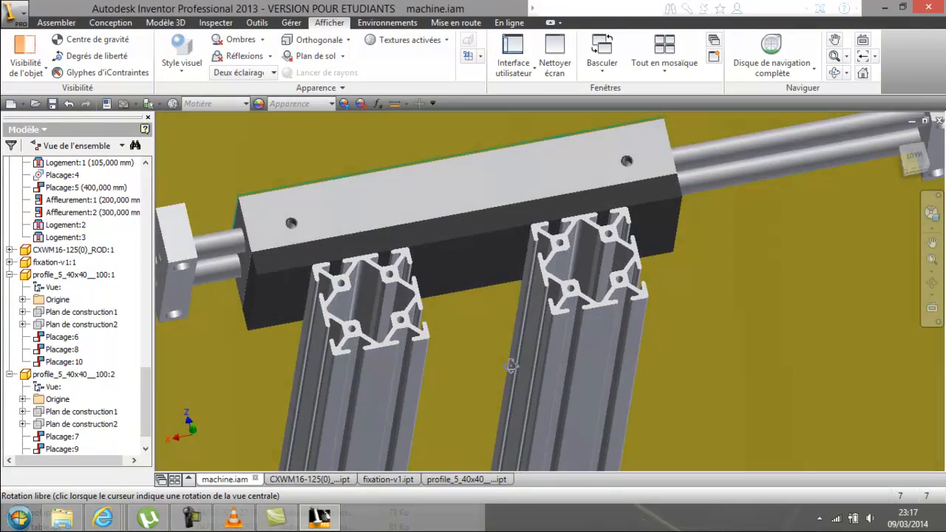
pyautogui.scroll(5, 509, 340)
pyautogui.scroll(-5, 492, 308)
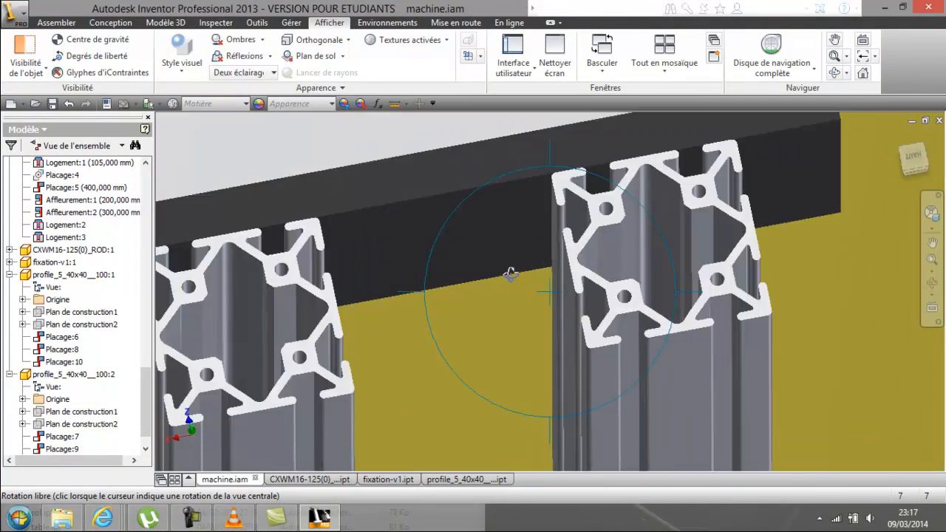
pyautogui.moveTo(502, 271); pyautogui.dragTo(515, 206)
pyautogui.moveTo(498, 240); pyautogui.dragTo(473, 222)
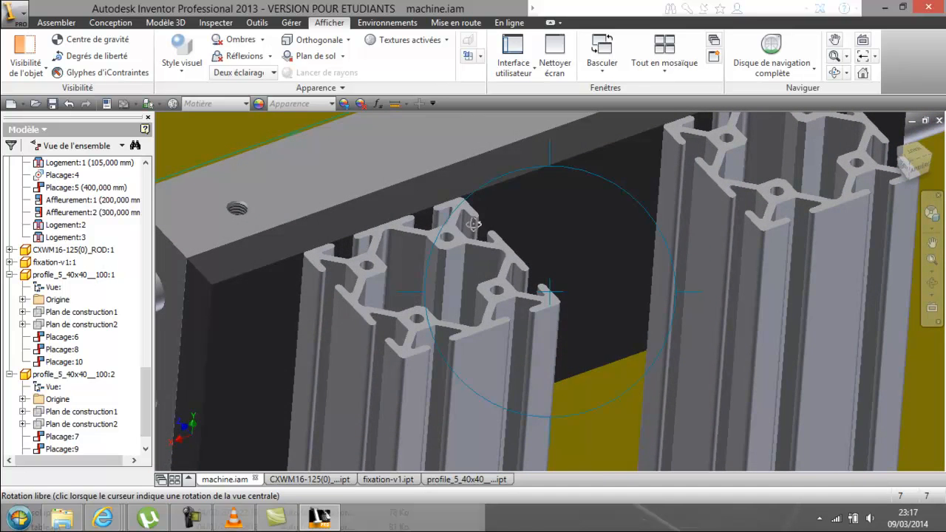
pyautogui.rightClick(473, 223)
pyautogui.click(377, 225)
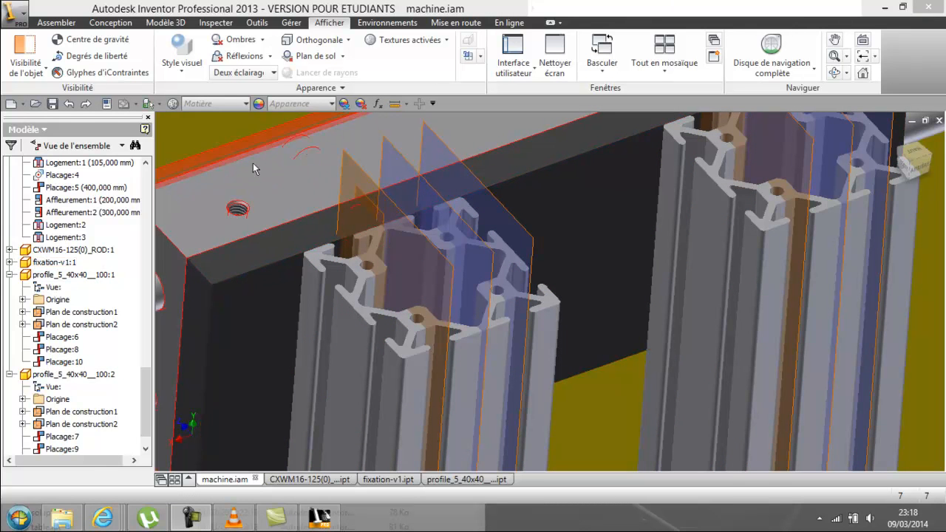
# Step: Undo the two constraints between the profiles' middle work planes and the plate's hole planes
pyautogui.click(68, 105)
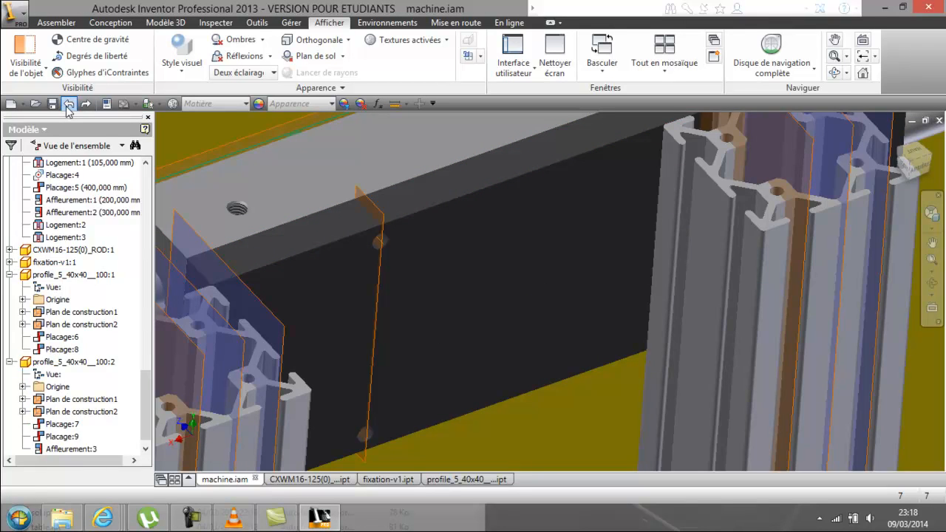
pyautogui.click(68, 105)
pyautogui.scroll(3, 591, 362)
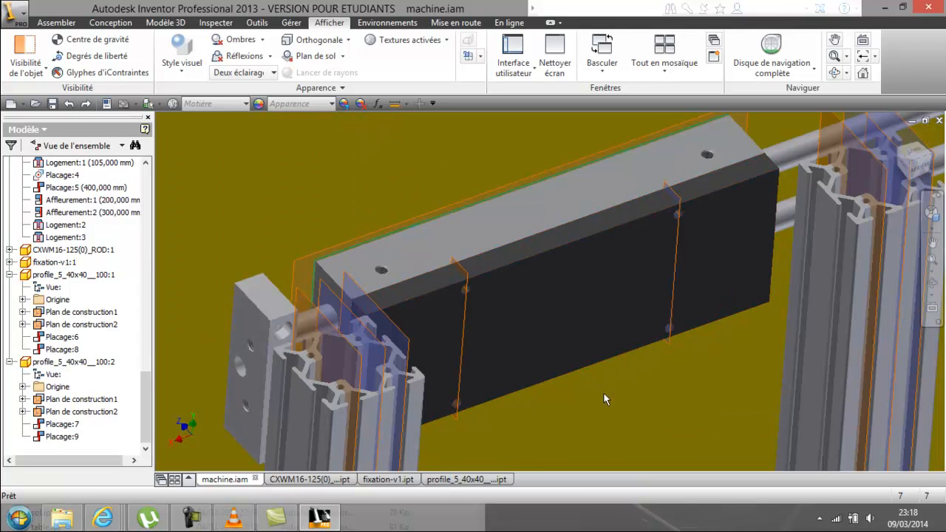
# Step: Mate the inner work plane of profile_5_40x40__100:1, facing the other profile, with the plate's nearest hole plane at 0 mm offset
pyautogui.moveTo(603, 392); pyautogui.dragTo(589, 362, button='middle')
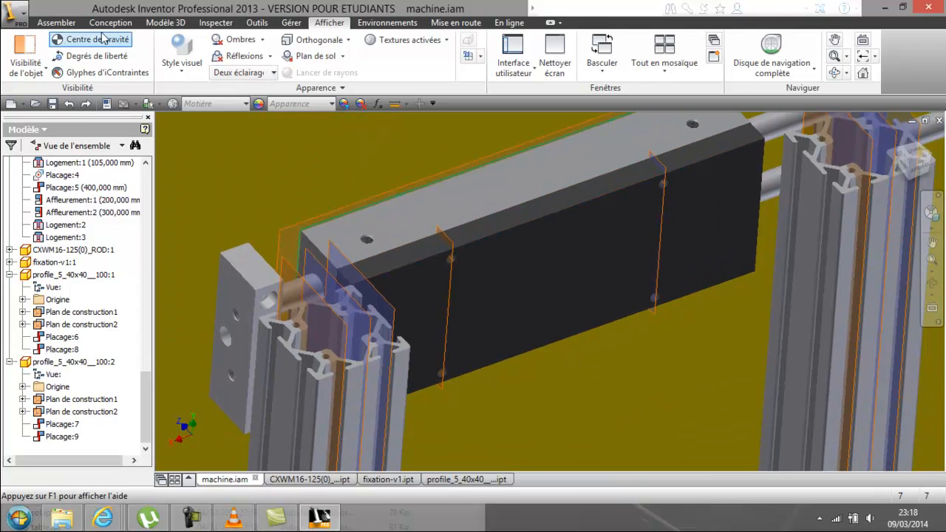
pyautogui.click(56, 22)
pyautogui.click(269, 53)
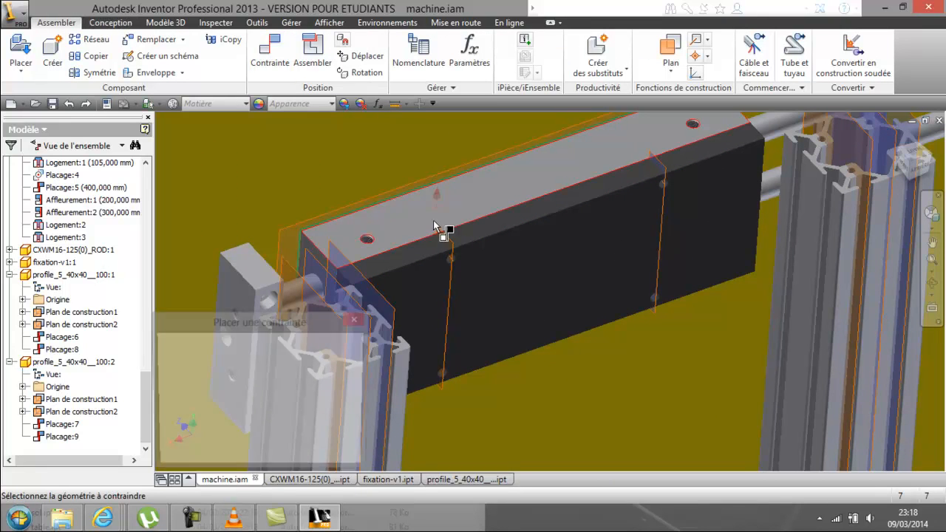
pyautogui.click(392, 311)
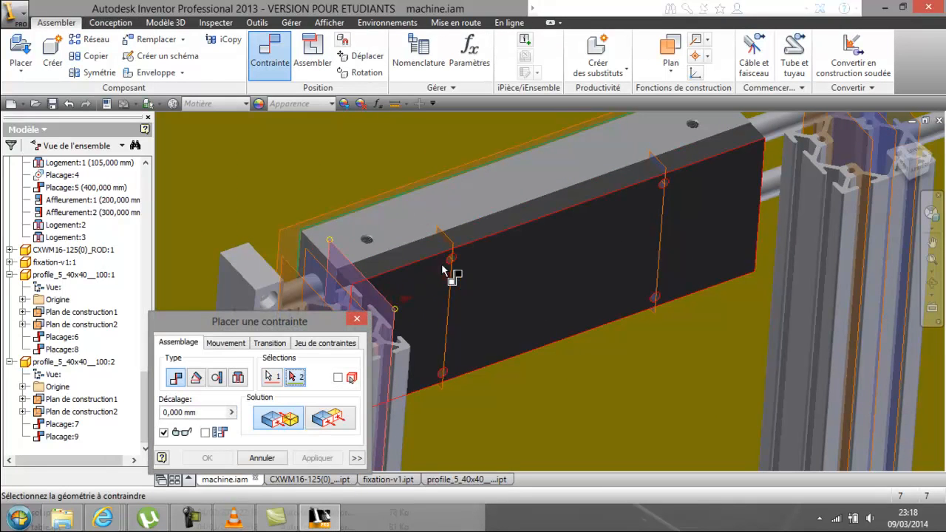
pyautogui.click(454, 248)
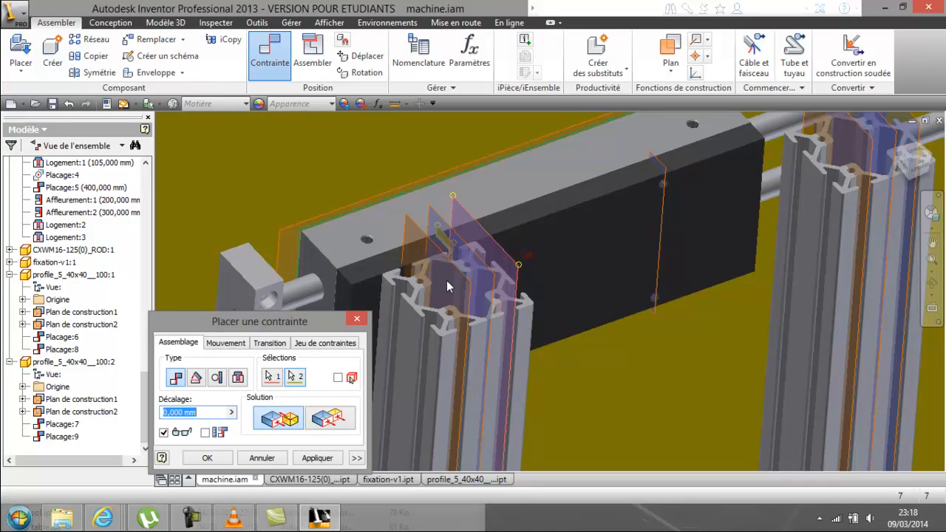
pyautogui.click(207, 458)
# Step: Mate the inner work plane of profile_5_40x40__100:2, facing the other profile, with the plate's remaining hole plane at 0 mm offset
pyautogui.click(286, 65)
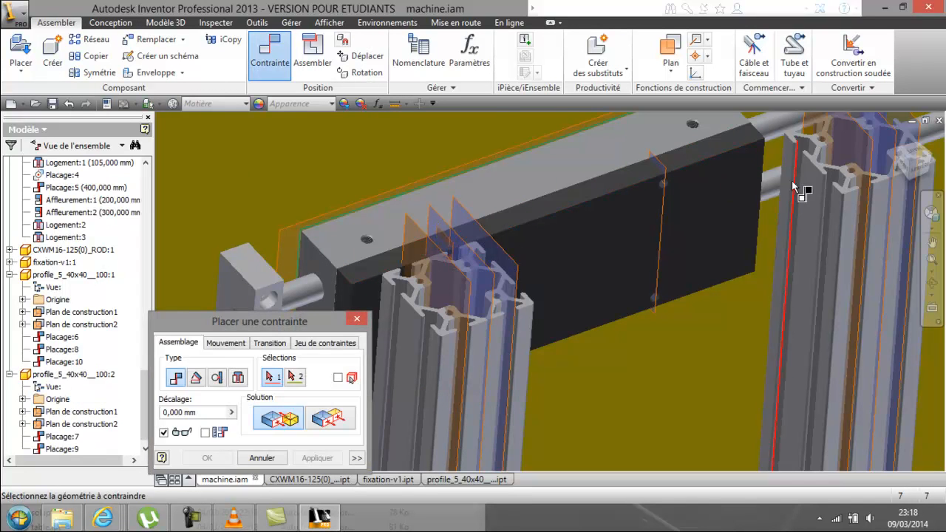
pyautogui.scroll(-4, 870, 149)
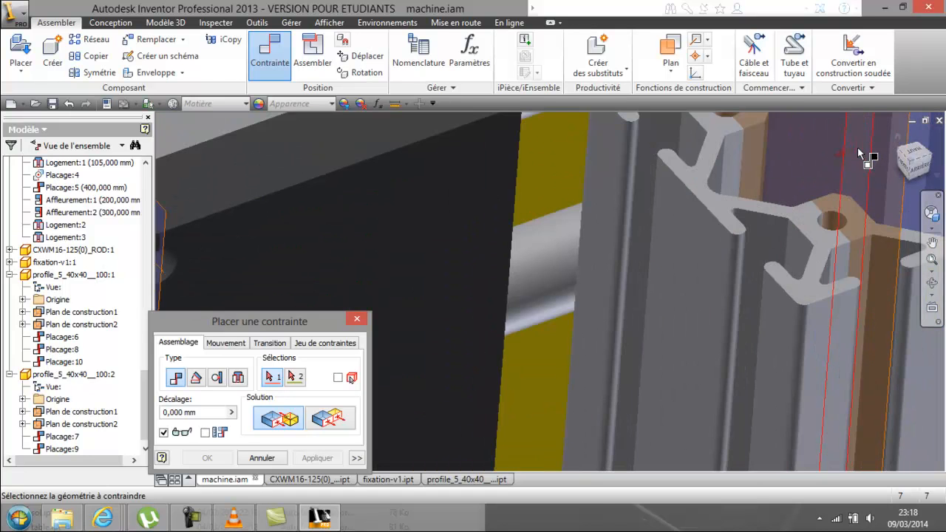
pyautogui.scroll(3, 864, 209)
pyautogui.moveTo(826, 254); pyautogui.dragTo(683, 266, button='middle')
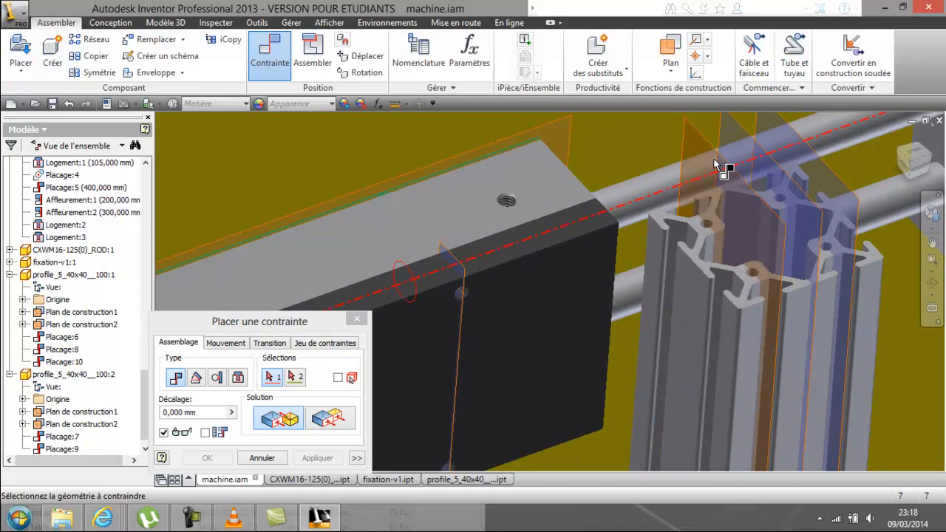
pyautogui.click(695, 133)
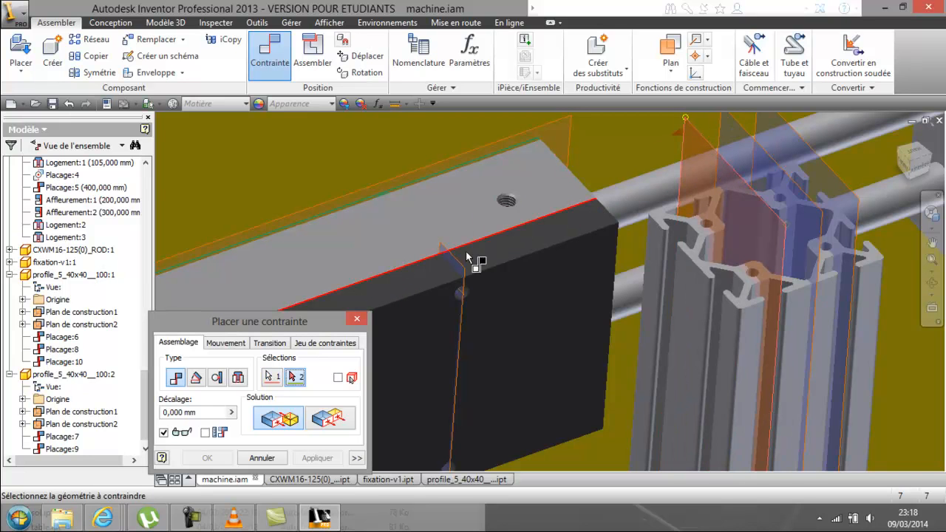
pyautogui.click(464, 270)
pyautogui.click(464, 270)
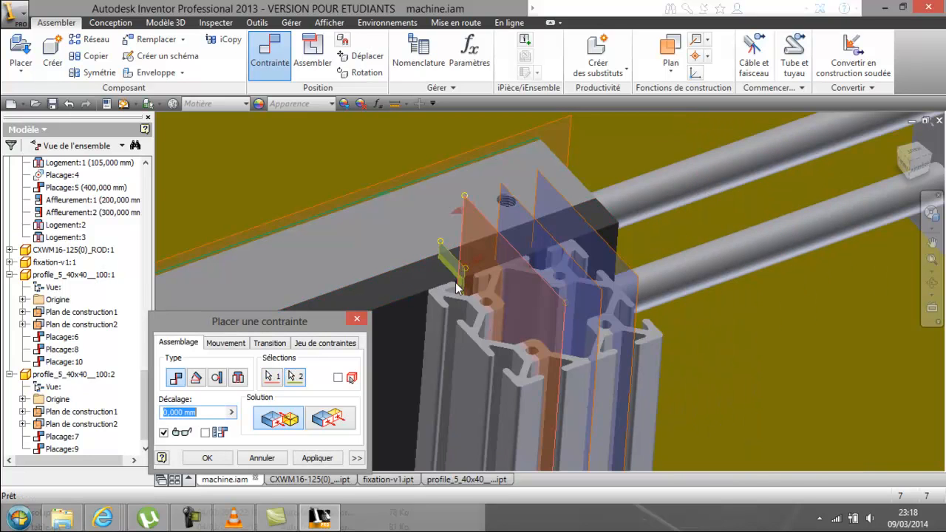
pyautogui.click(213, 459)
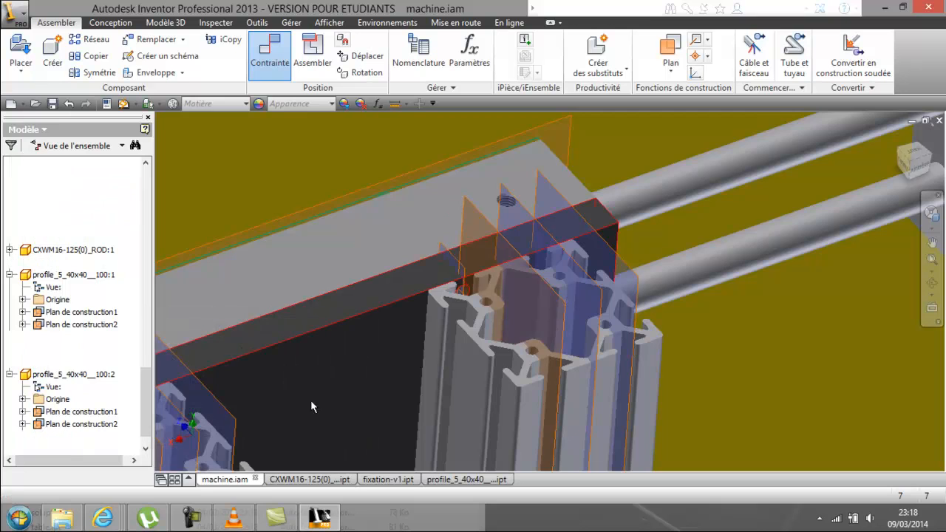
# Step: Hide all work features in the assembly
pyautogui.scroll(3, 329, 374)
pyautogui.press('F4')
pyautogui.rightClick(249, 181)
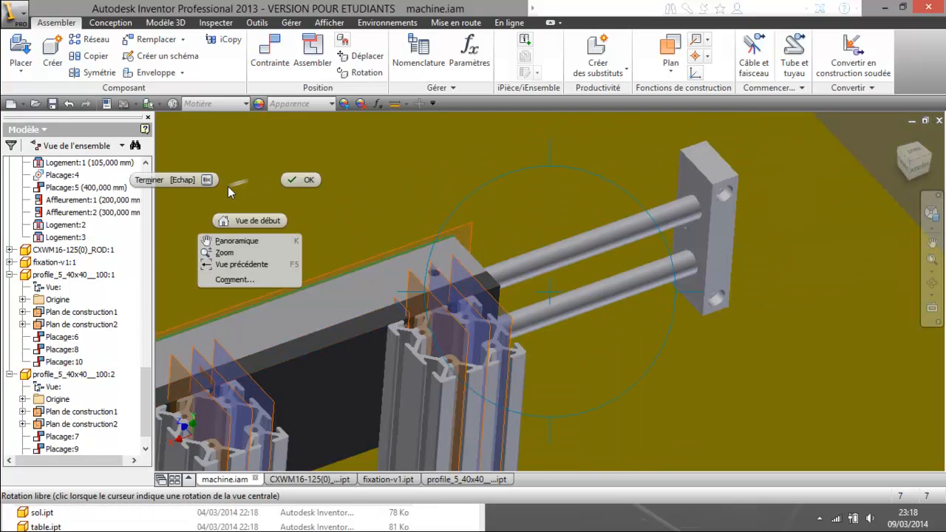
pyautogui.click(165, 182)
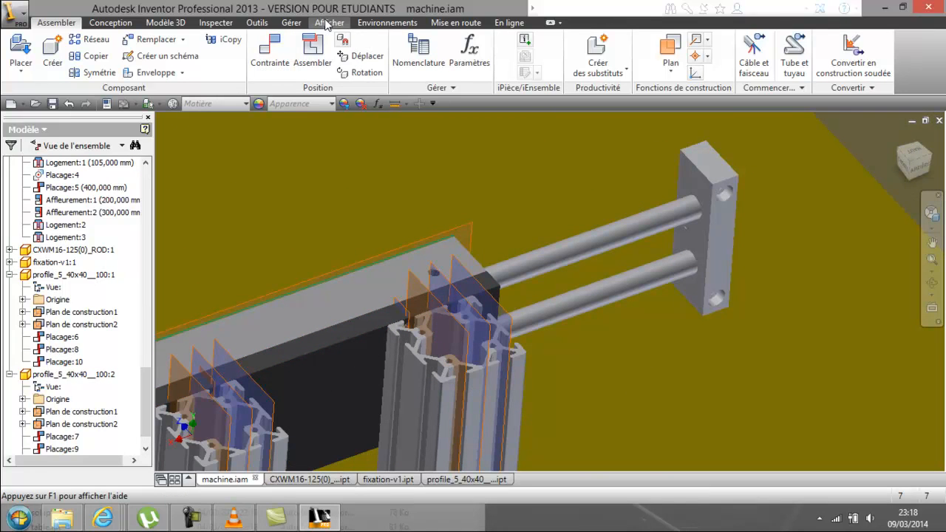
pyautogui.click(329, 23)
pyautogui.click(25, 65)
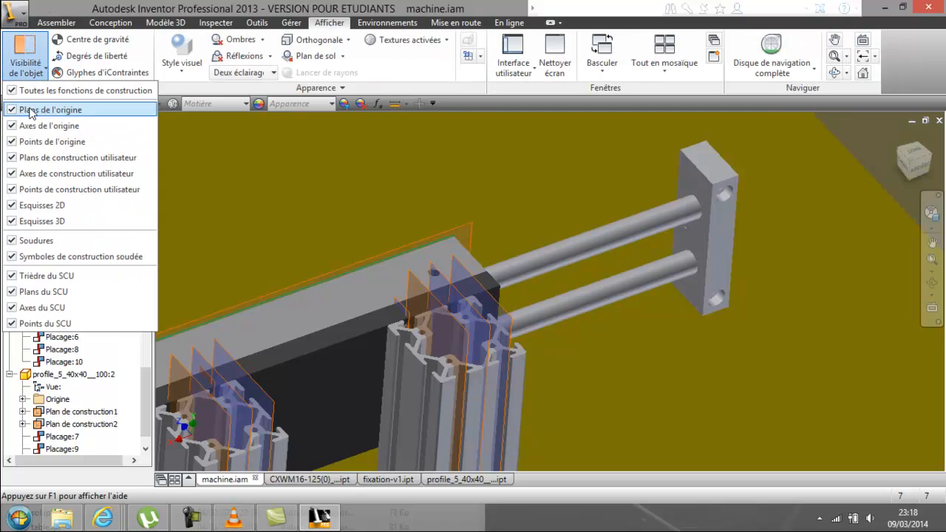
pyautogui.click(17, 92)
pyautogui.click(254, 170)
# Step: Examine from several angles and distances how the two profiles sit against the cylinder's fixation plate
pyautogui.moveTo(419, 265); pyautogui.dragTo(516, 197, button='middle')
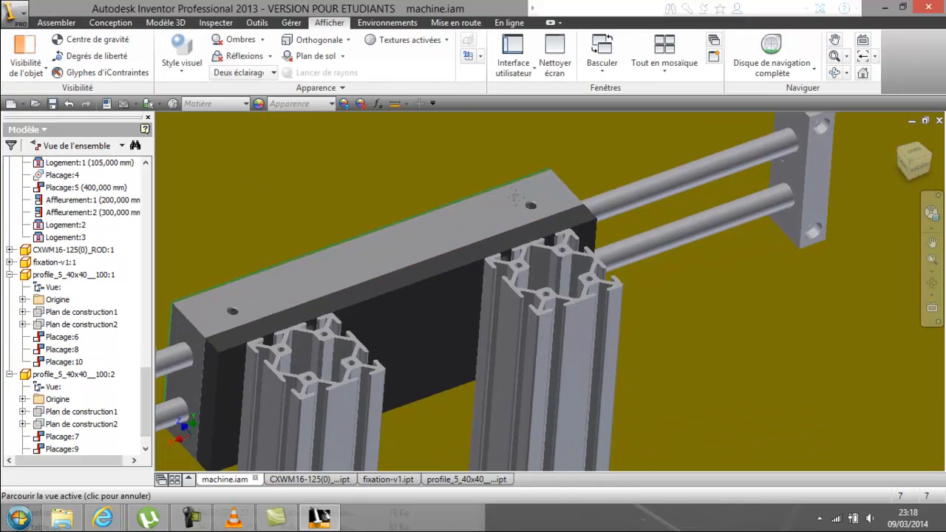
pyautogui.keyDown('shift'); pyautogui.moveTo(513, 254); pyautogui.dragTo(513, 321, button='middle'); pyautogui.keyUp('shift')
pyautogui.scroll(-5, 502, 261)
pyautogui.moveTo(503, 236); pyautogui.dragTo(496, 336, button='middle')
pyautogui.keyDown('shift'); pyautogui.moveTo(513, 262); pyautogui.dragTo(504, 284, button='middle'); pyautogui.keyUp('shift')
pyautogui.scroll(4, 502, 286)
pyautogui.scroll(-1, 501, 291)
pyautogui.scroll(-5, 496, 287)
pyautogui.scroll(4, 509, 277)
pyautogui.keyDown('shift'); pyautogui.moveTo(513, 274); pyautogui.dragTo(559, 234, button='middle'); pyautogui.keyUp('shift')
pyautogui.scroll(3, 526, 277)
pyautogui.scroll(2, 495, 326)
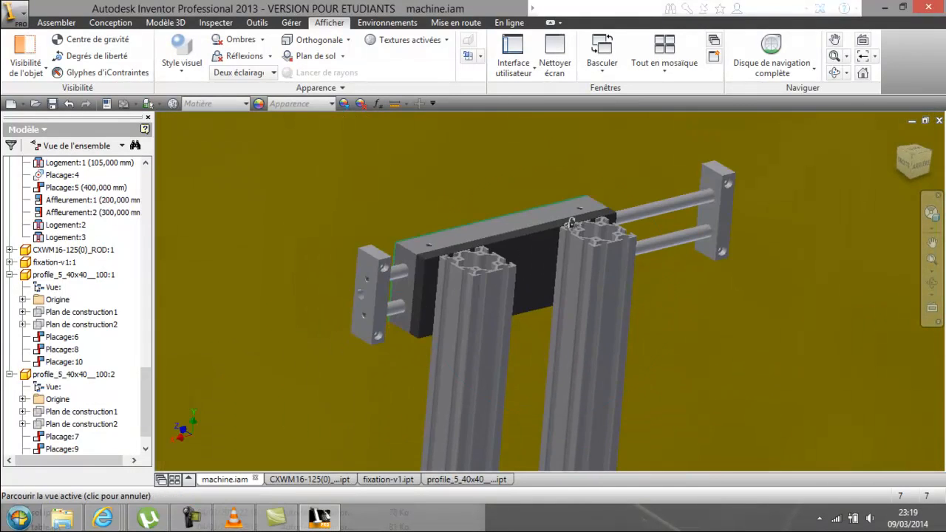
pyautogui.scroll(4, 547, 249)
pyautogui.moveTo(526, 263); pyautogui.dragTo(493, 263)
pyautogui.rightClick(492, 262)
pyautogui.click(421, 266)
# Step: Drive the Logement:1 constraint of CXWM16-125(0)_ROD back and forth between 15 and 105 mm, and keep the rod at 15 mm
pyautogui.click(461, 259)
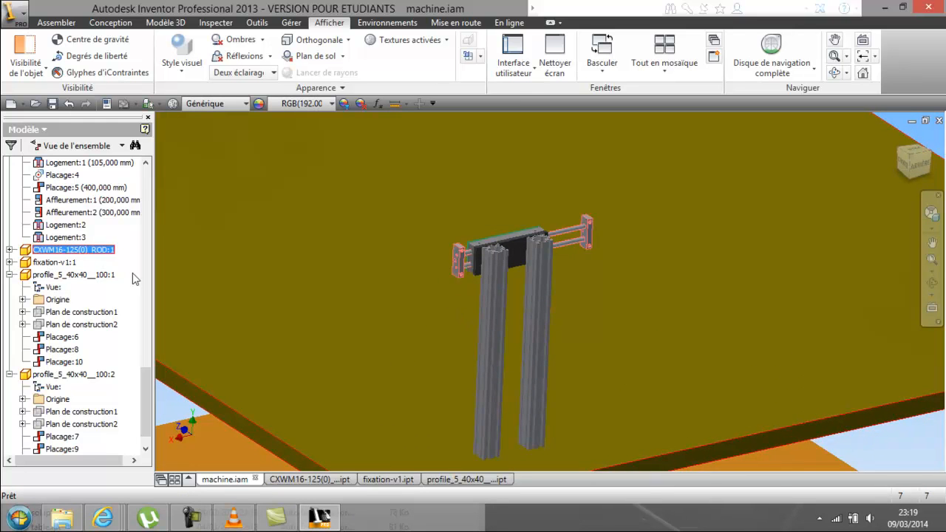
pyautogui.click(9, 249)
pyautogui.moveTo(144, 317); pyautogui.dragTo(145, 417)
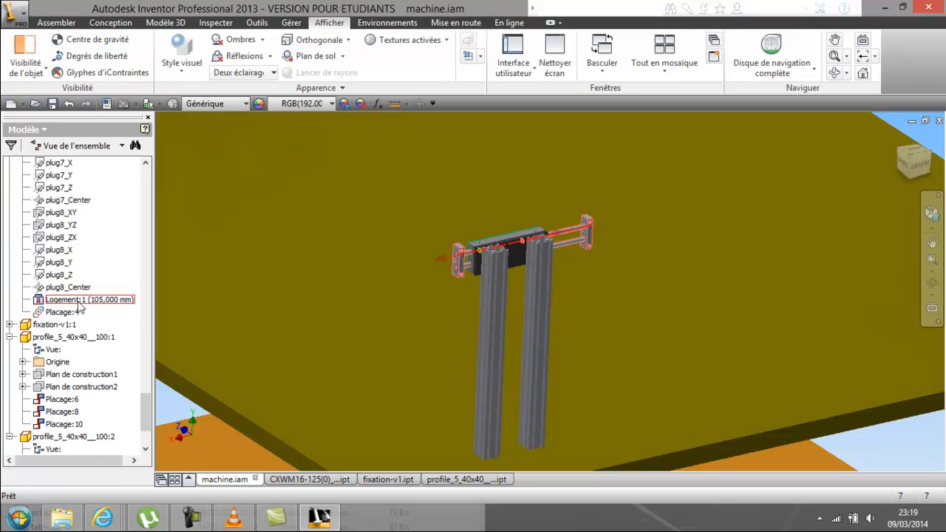
pyautogui.click(80, 301)
pyautogui.rightClick(80, 301)
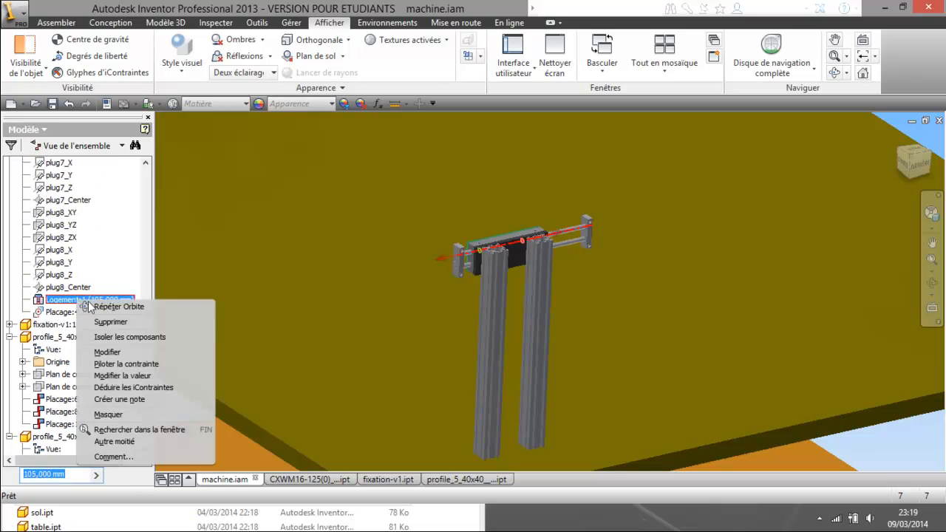
pyautogui.click(122, 363)
pyautogui.click(191, 212)
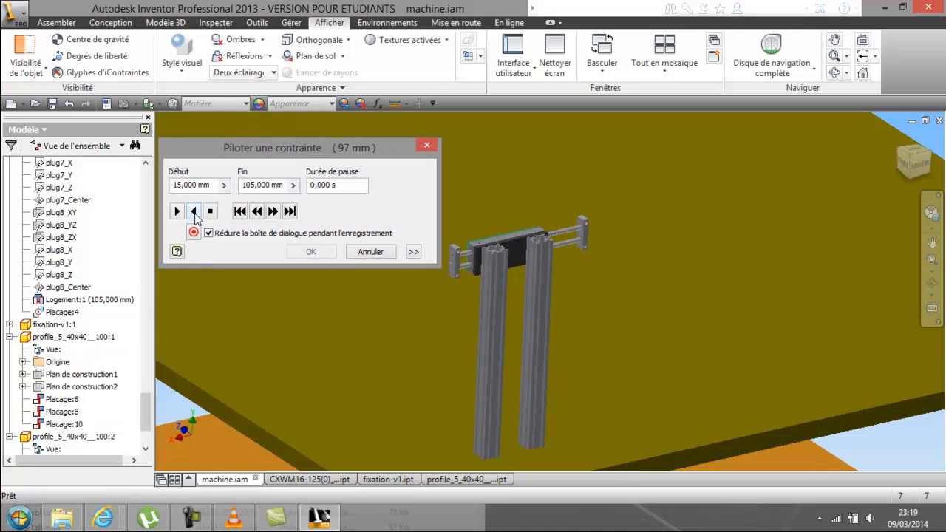
pyautogui.click(177, 212)
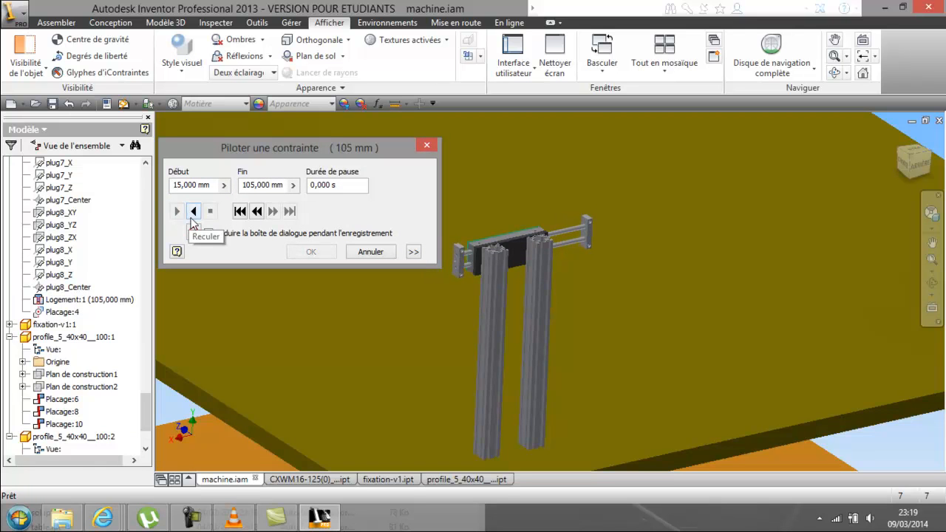
pyautogui.click(194, 212)
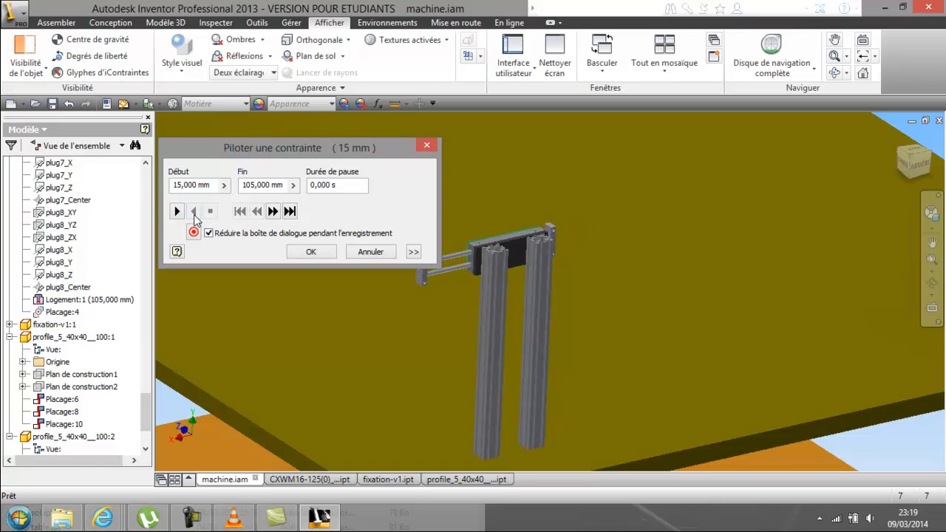
pyautogui.click(305, 253)
# Step: Switch to the CXWM16-125(0)_BODY.ipt part and delete its visible sketch Esquisse10
pyautogui.click(527, 274)
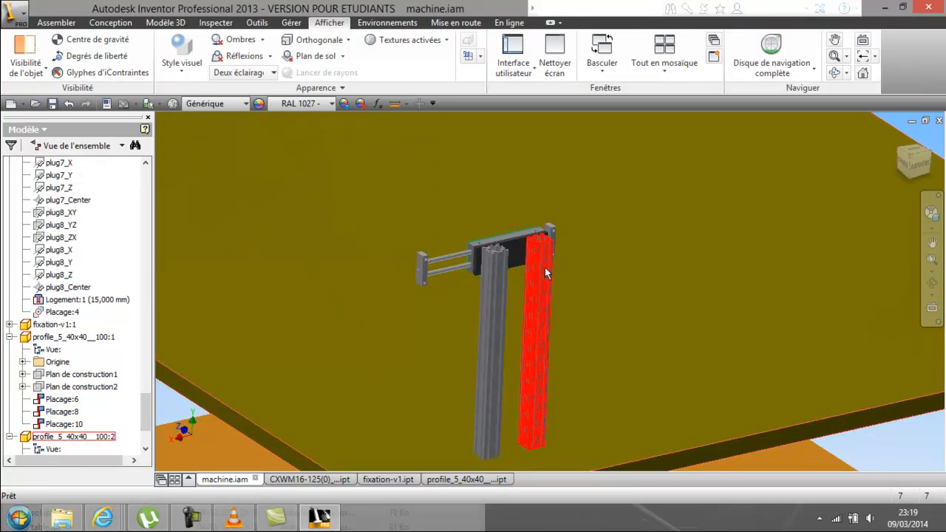
pyautogui.click(501, 241)
pyautogui.click(380, 480)
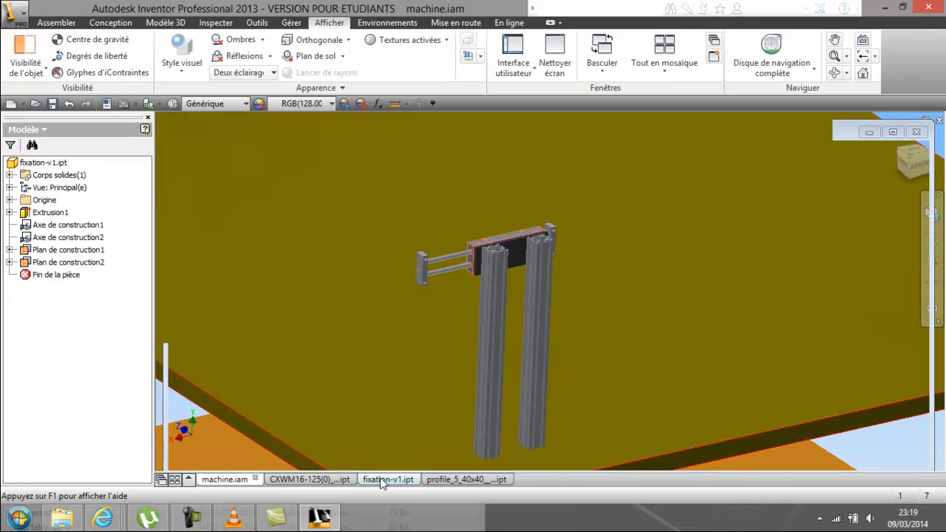
pyautogui.click(301, 480)
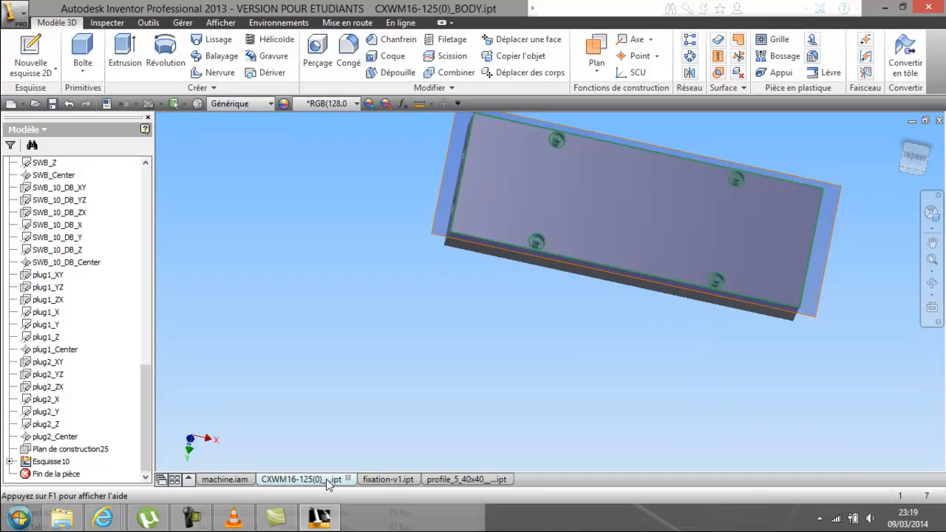
pyautogui.click(49, 461)
pyautogui.rightClick(49, 461)
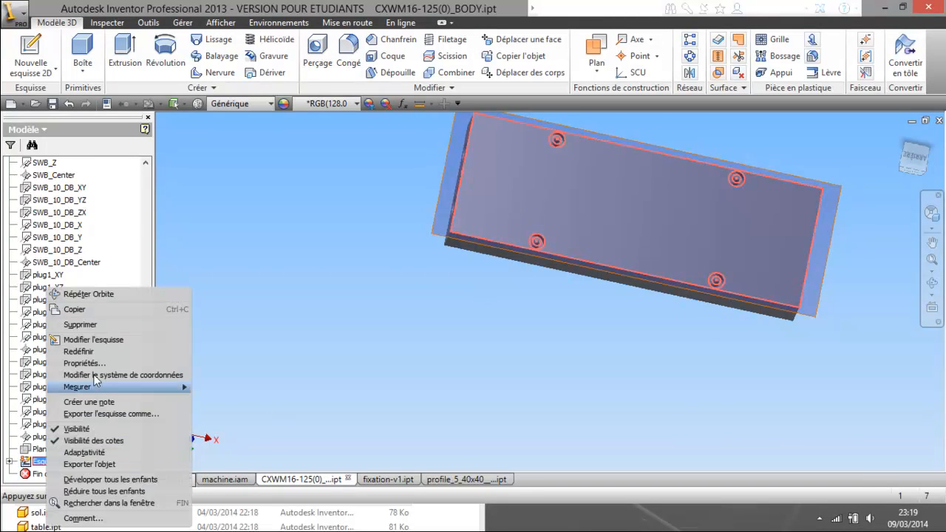
pyautogui.click(98, 324)
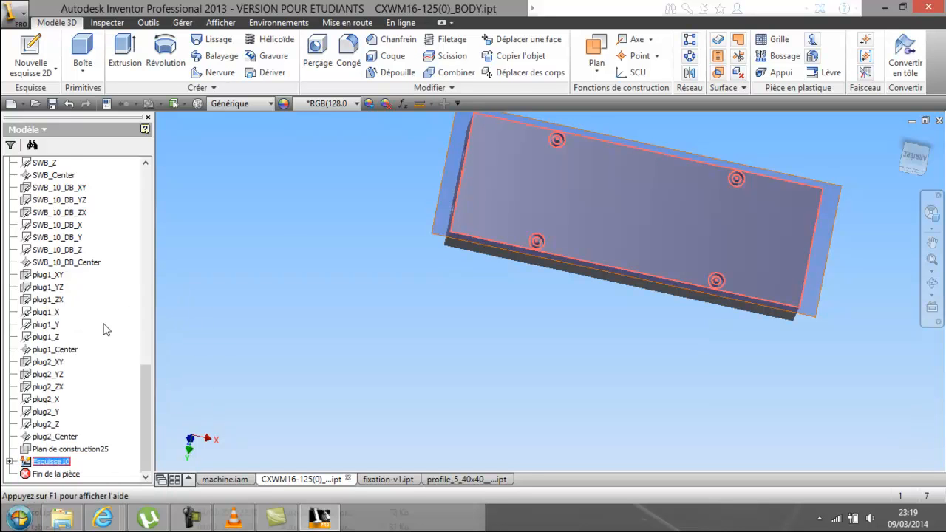
# Step: Hide the XY origin plane of the cylinder body part
pyautogui.moveTo(144, 439); pyautogui.dragTo(156, 245)
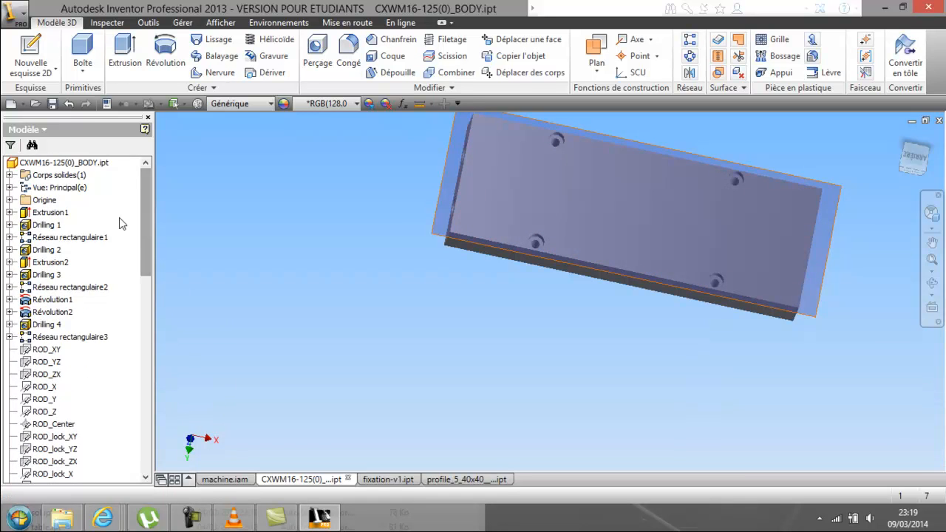
pyautogui.click(9, 213)
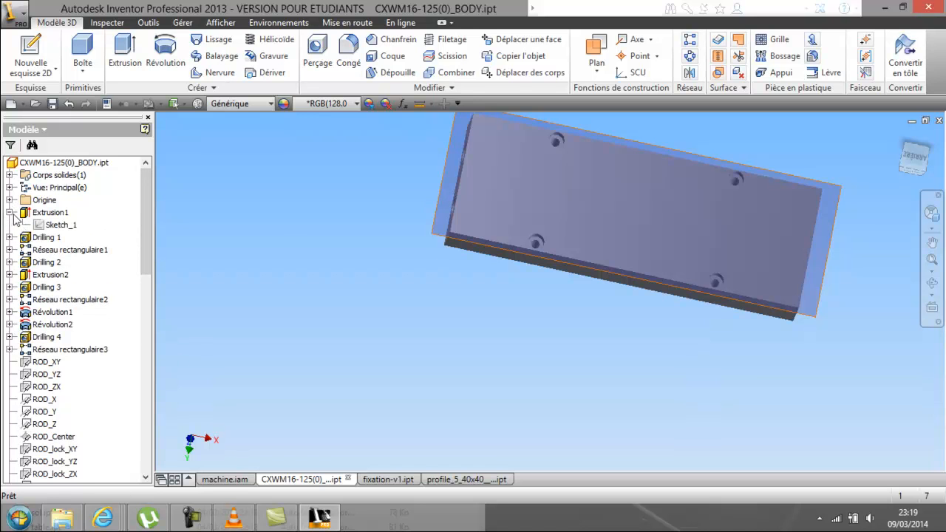
pyautogui.click(10, 213)
pyautogui.click(10, 200)
pyautogui.rightClick(38, 237)
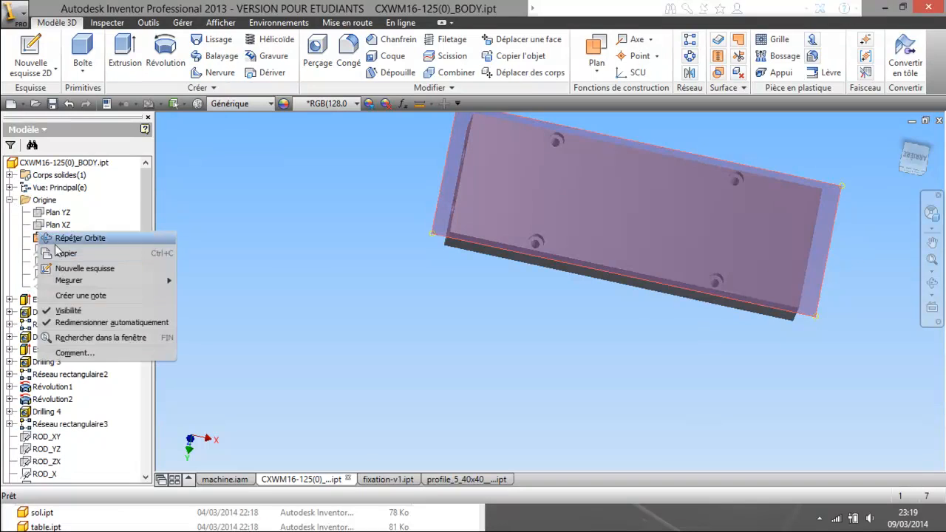
pyautogui.click(87, 311)
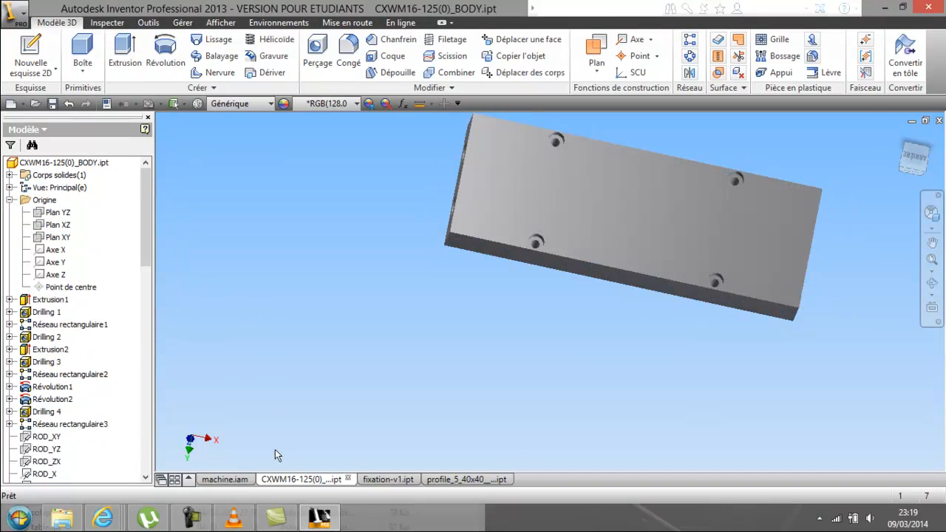
# Step: Return to machine.iam and examine how the cylinder and its two profiles are placed relative to the table
pyautogui.click(224, 479)
pyautogui.press('F4')
pyautogui.moveTo(456, 296); pyautogui.dragTo(318, 306)
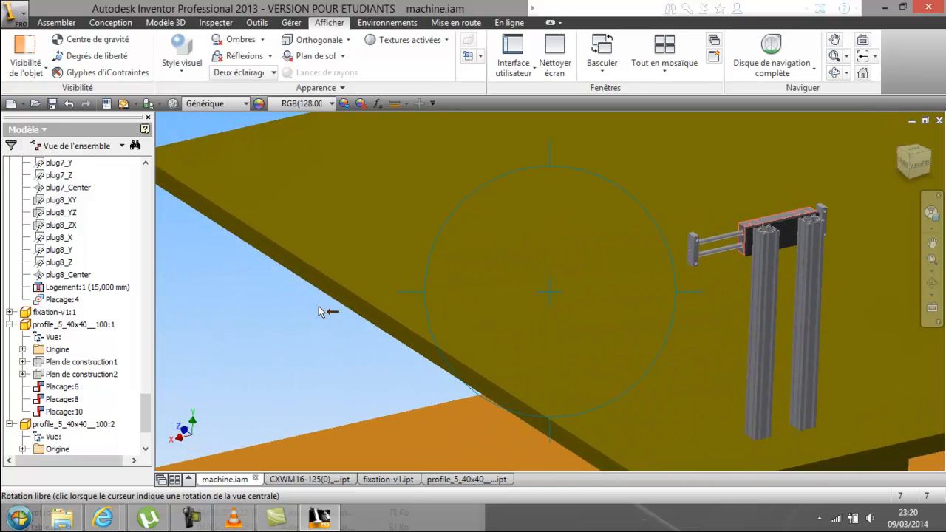
pyautogui.rightClick(262, 319)
pyautogui.click(215, 307)
pyautogui.moveTo(389, 295); pyautogui.dragTo(66, 295, button='middle')
pyautogui.press('F4')
pyautogui.moveTo(509, 302); pyautogui.dragTo(517, 270)
pyautogui.moveTo(509, 281); pyautogui.dragTo(596, 303, button='middle')
pyautogui.moveTo(515, 285)
pyautogui.mouseDown()
pyautogui.moveTo(542, 332)
pyautogui.moveTo(553, 263)
pyautogui.moveTo(509, 264)
pyautogui.moveTo(519, 275)
pyautogui.mouseUp()
pyautogui.scroll(3, 534, 280)
pyautogui.rightClick(520, 275)
pyautogui.click(427, 276)
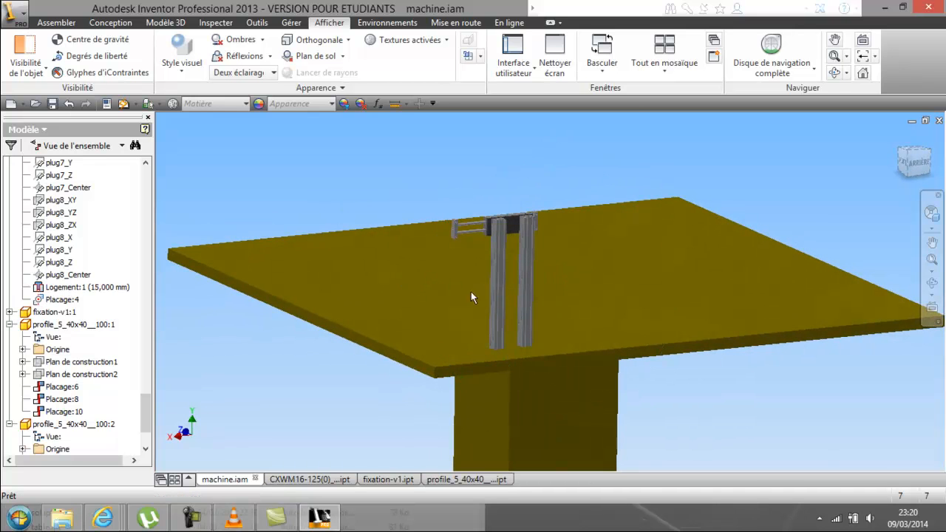